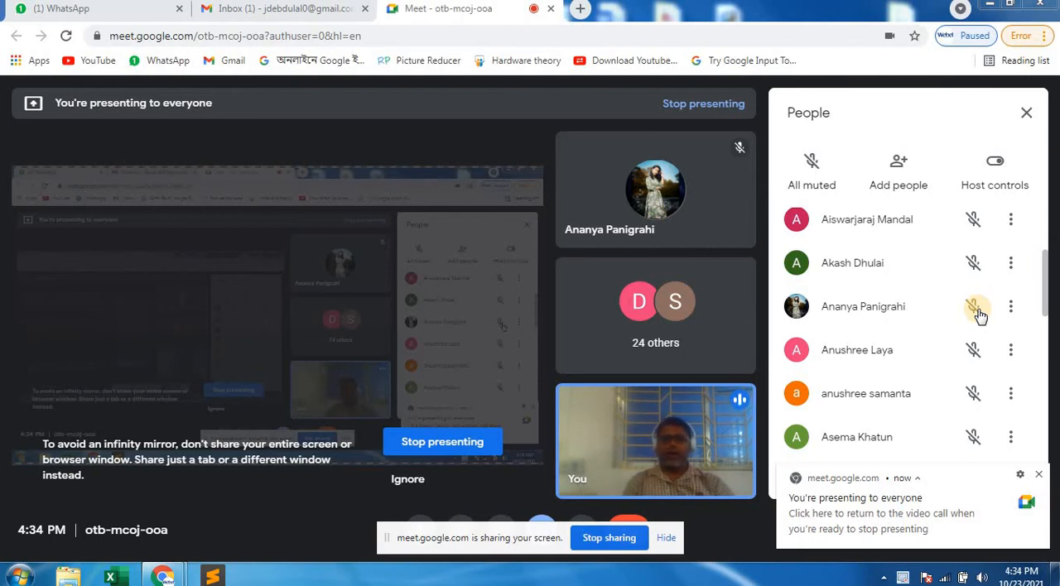
Clear the desktop of the video call and its notification, keeping the current color scheme without showing the performance message again.
left_click(990, 7)
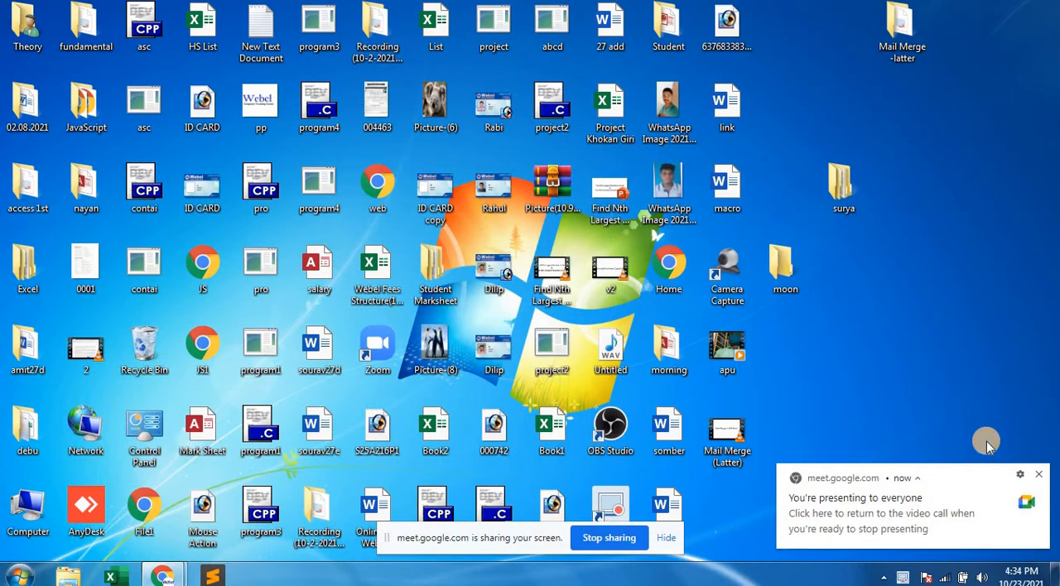
left_click(1036, 474)
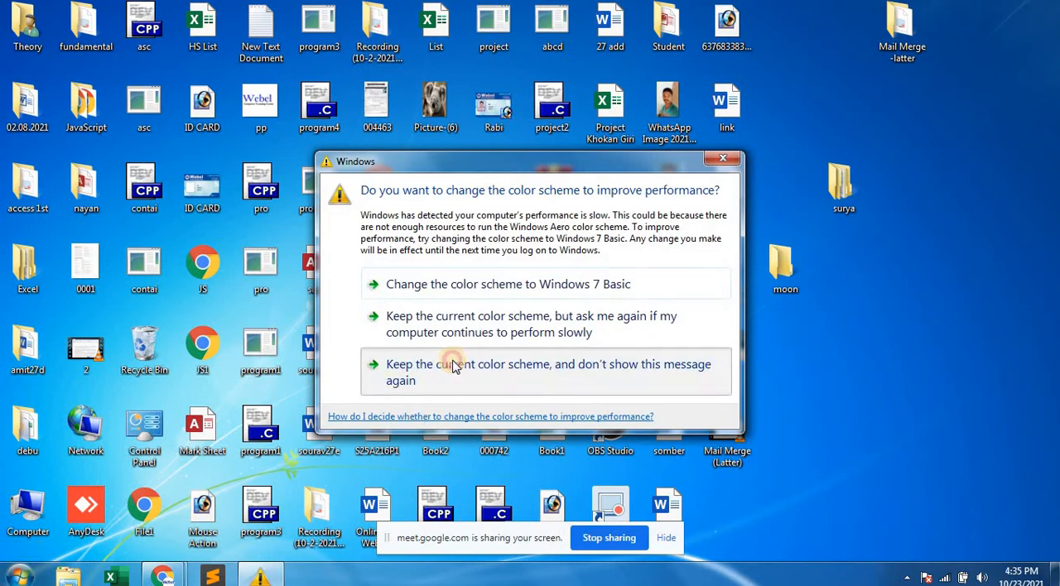
left_click(450, 362)
left_click(18, 574)
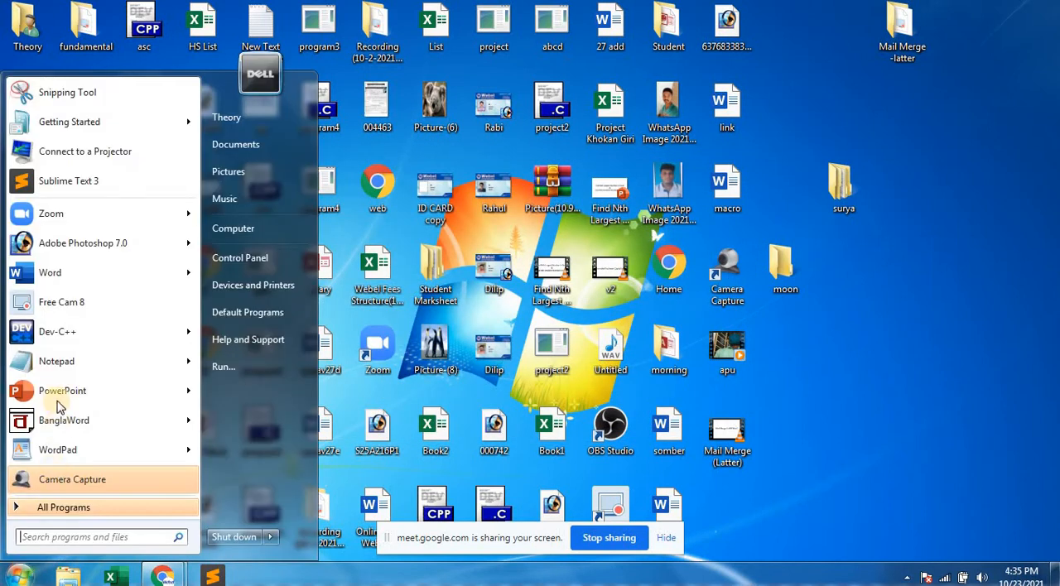
mouse_move(59, 278)
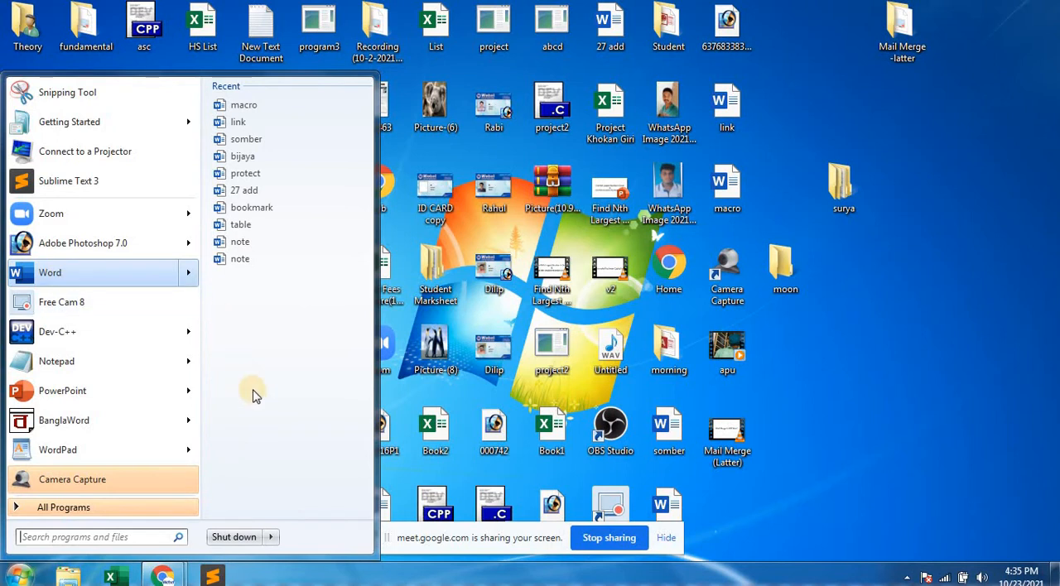
left_click(857, 361)
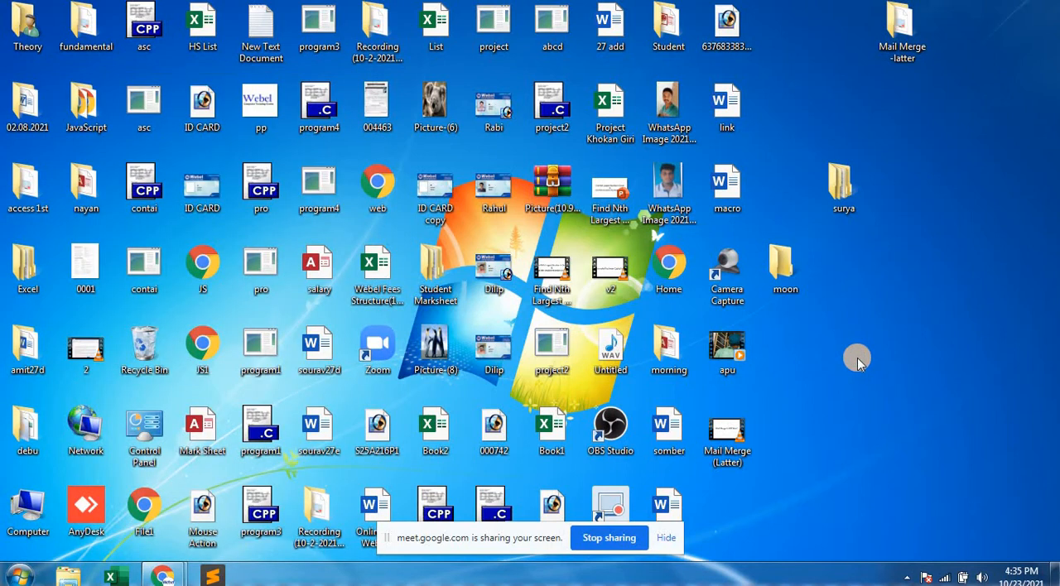
Run winword to open a blank Word document in a maximized window, and close it.
key("super+r")
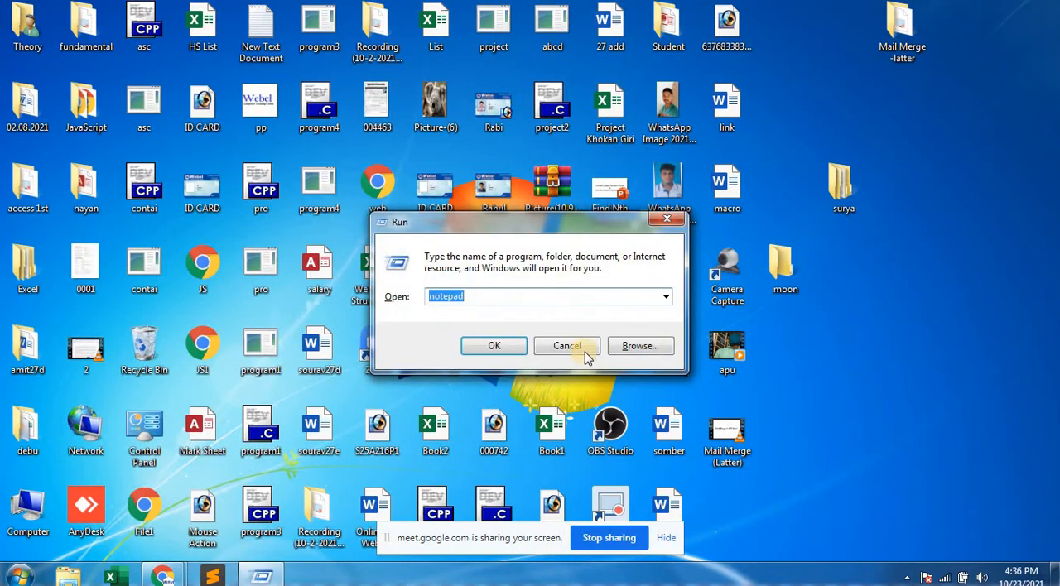
left_click(667, 298)
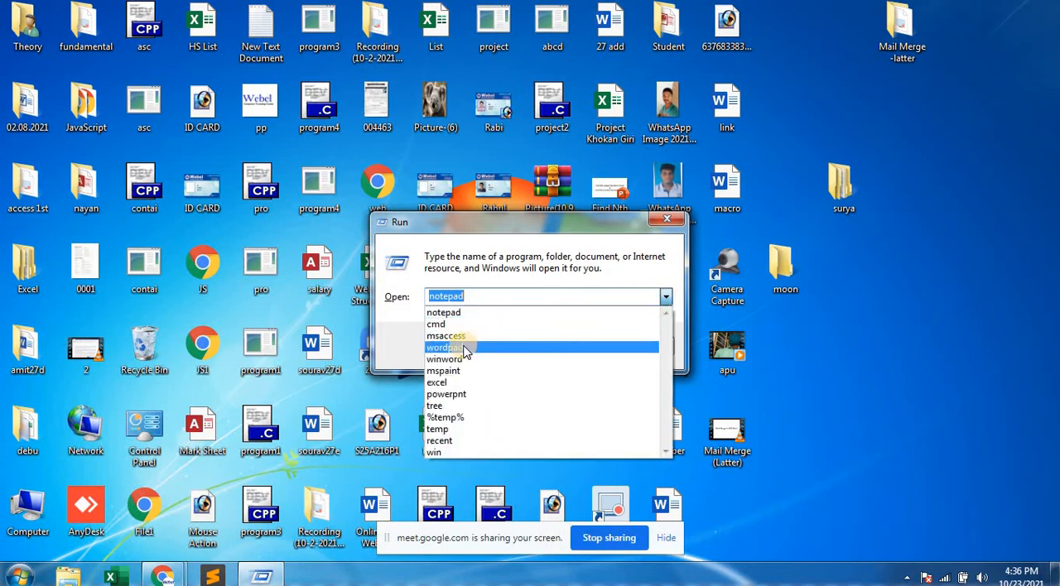
left_click(452, 359)
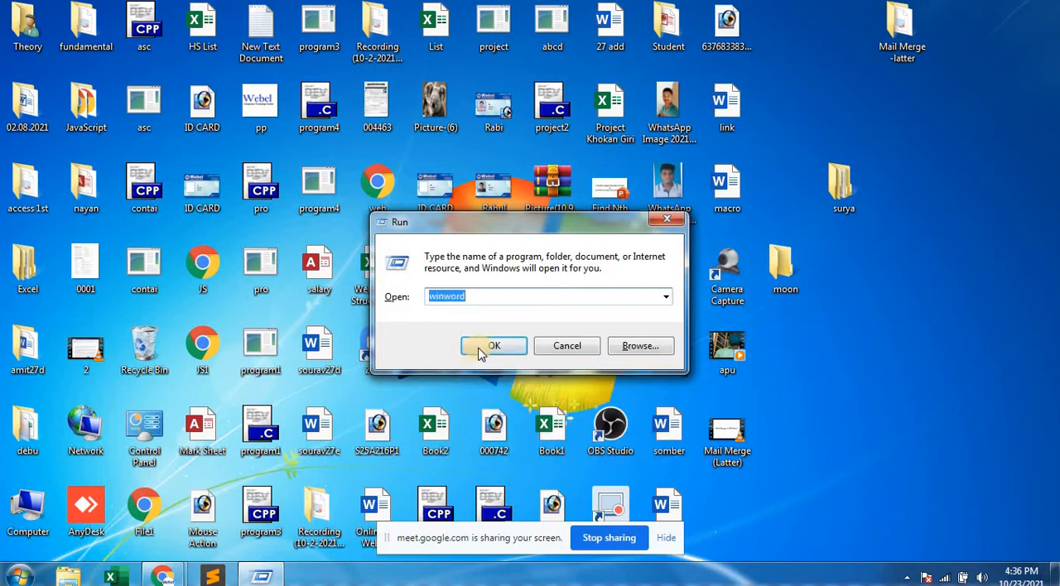
left_click(480, 349)
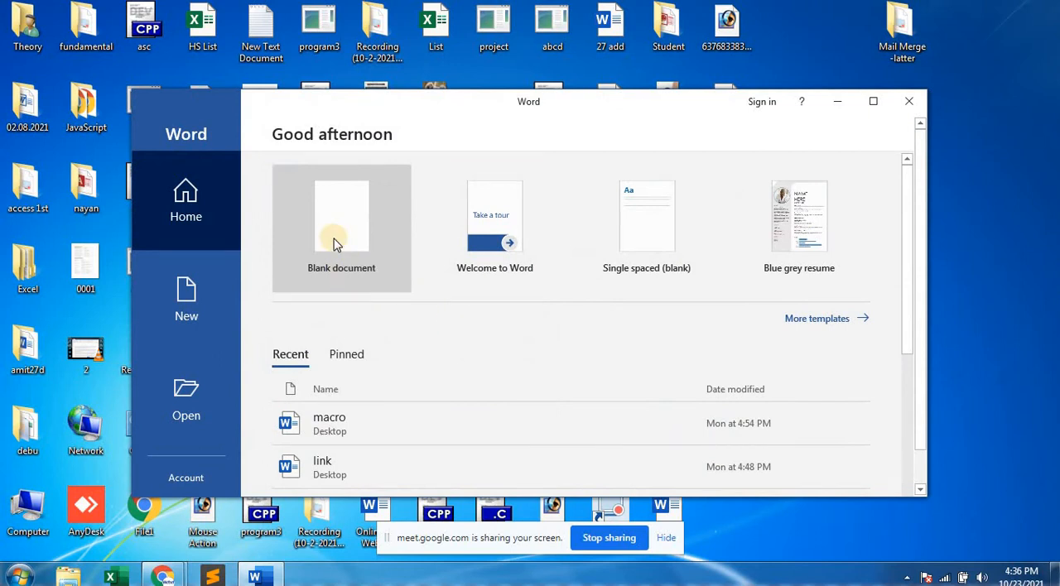
left_click(335, 242)
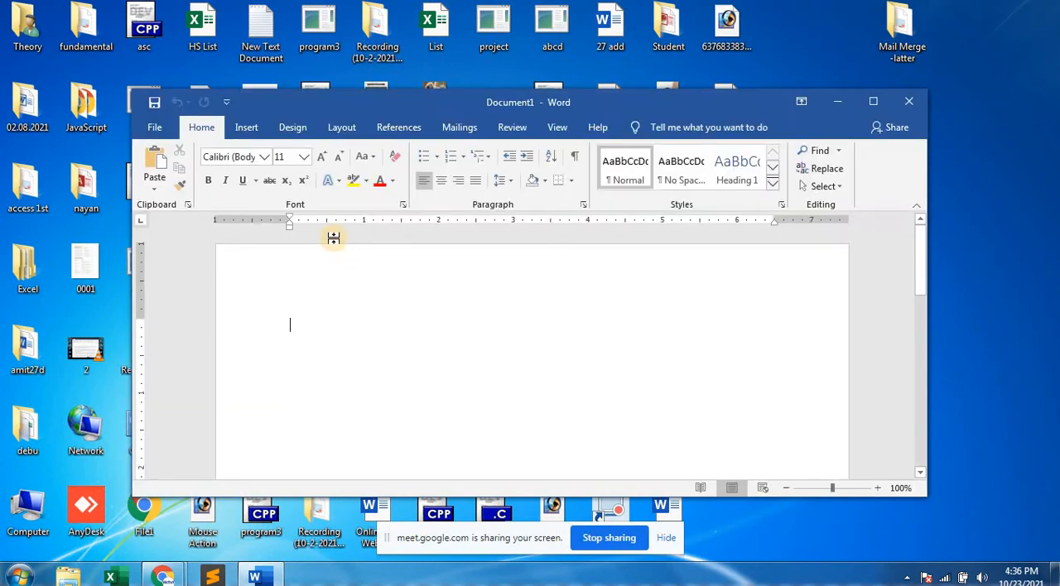
left_click(874, 102)
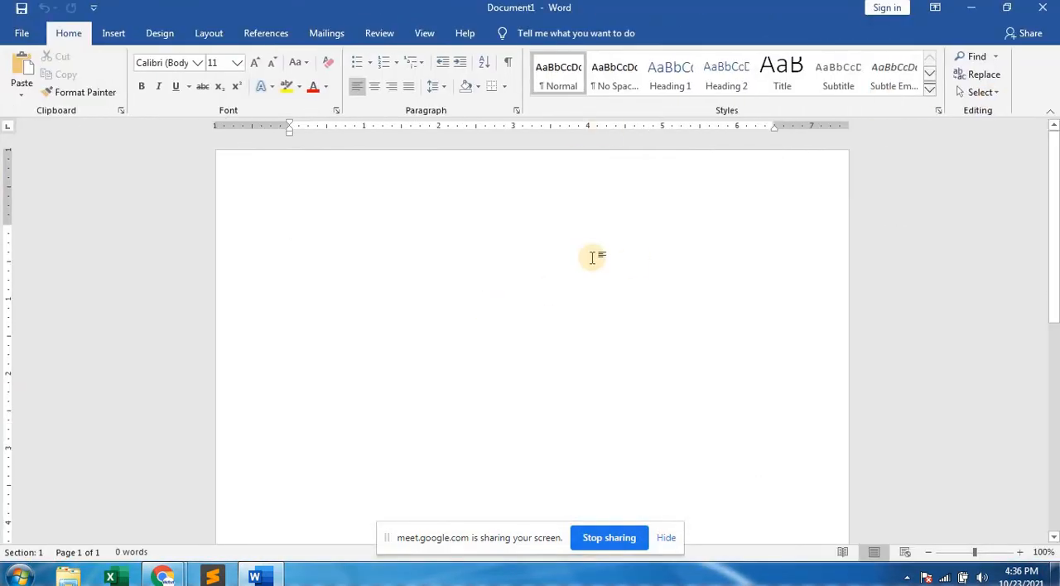
left_click(1041, 10)
left_click(1041, 12)
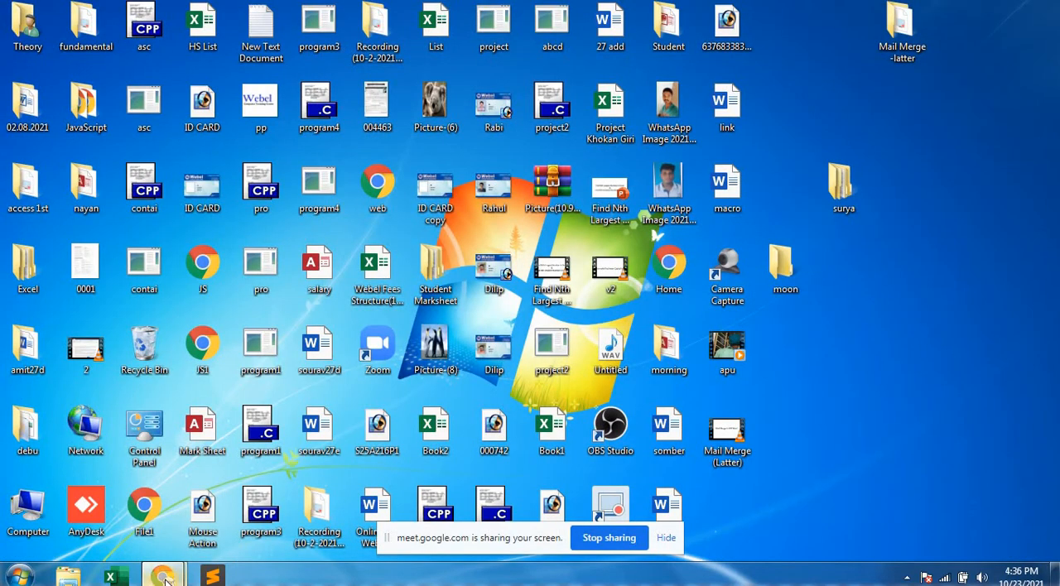
Switch to the Google Meet call, admit the waiting participant, and return to the desktop.
mouse_move(166, 575)
left_click(148, 501)
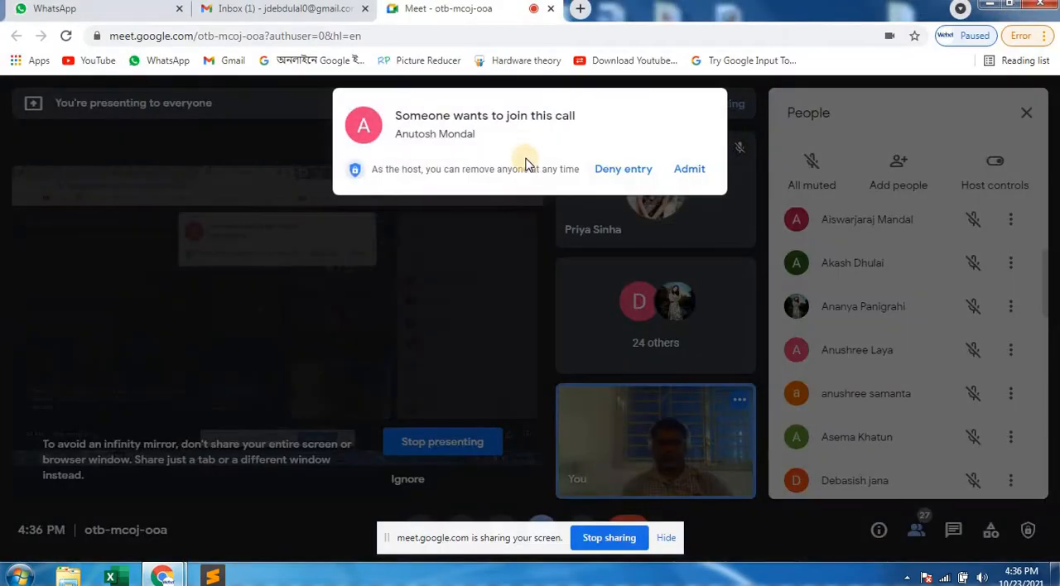
left_click(692, 176)
left_click(988, 4)
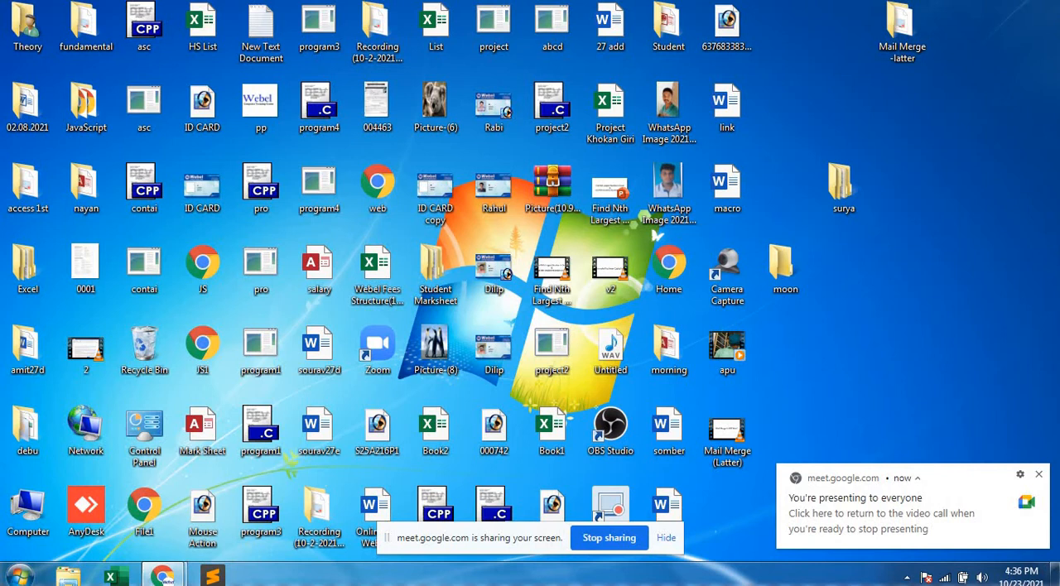
Start Word with the winword run command and open a blank document in a maximized window.
key("super+r")
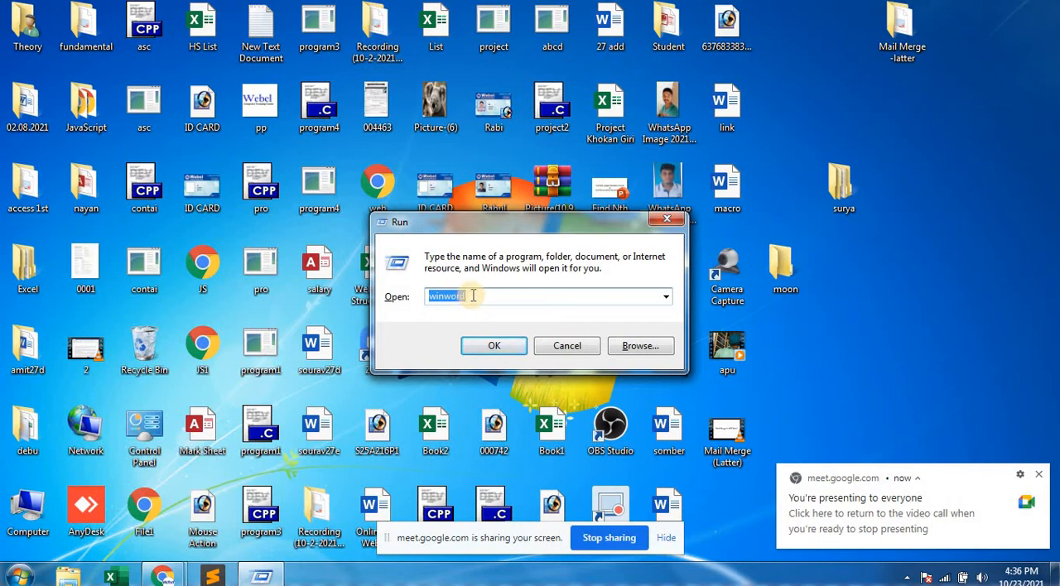
left_click(668, 298)
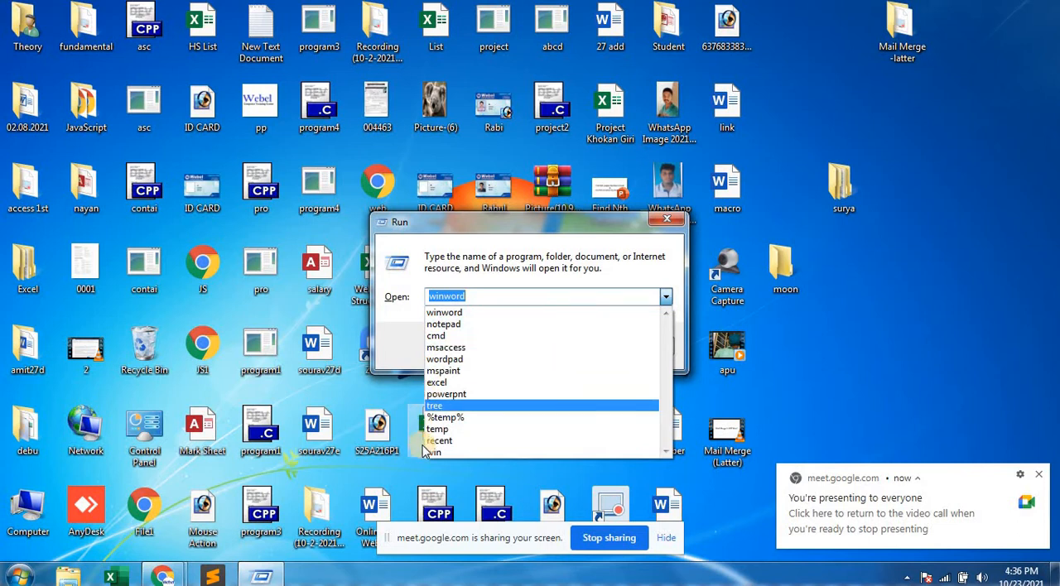
left_click(445, 318)
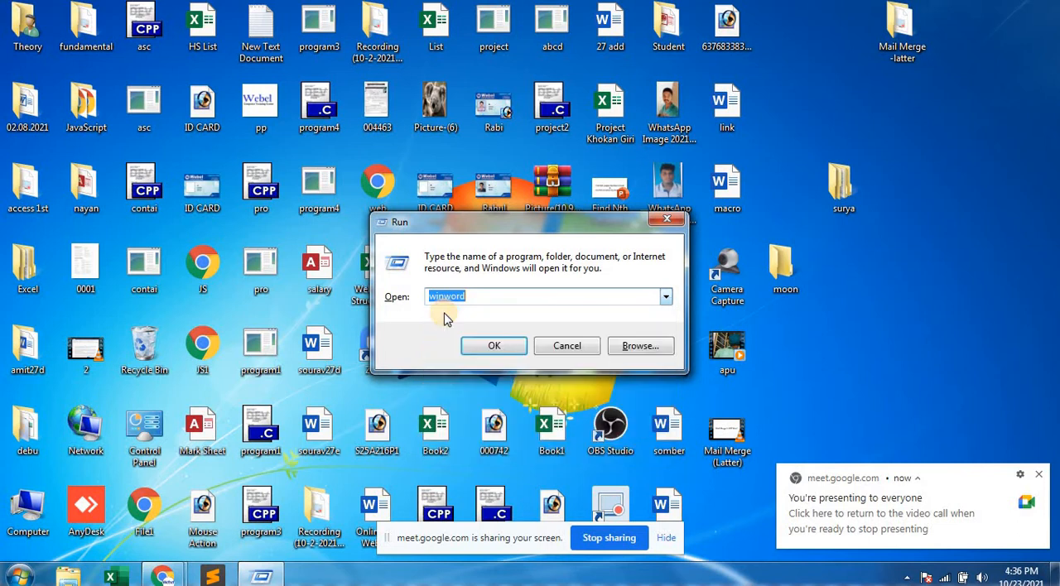
left_click(494, 349)
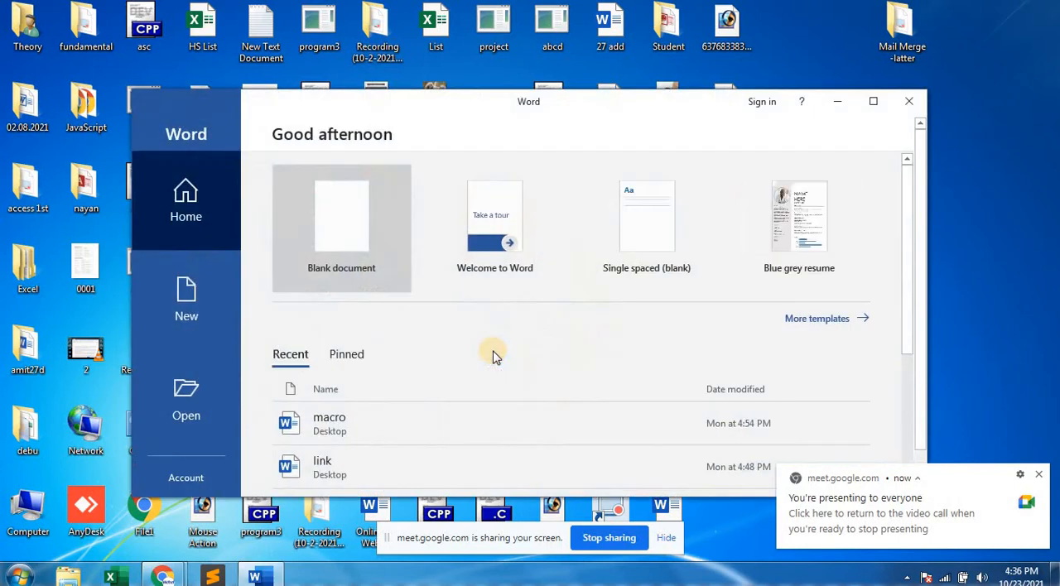
left_click(337, 234)
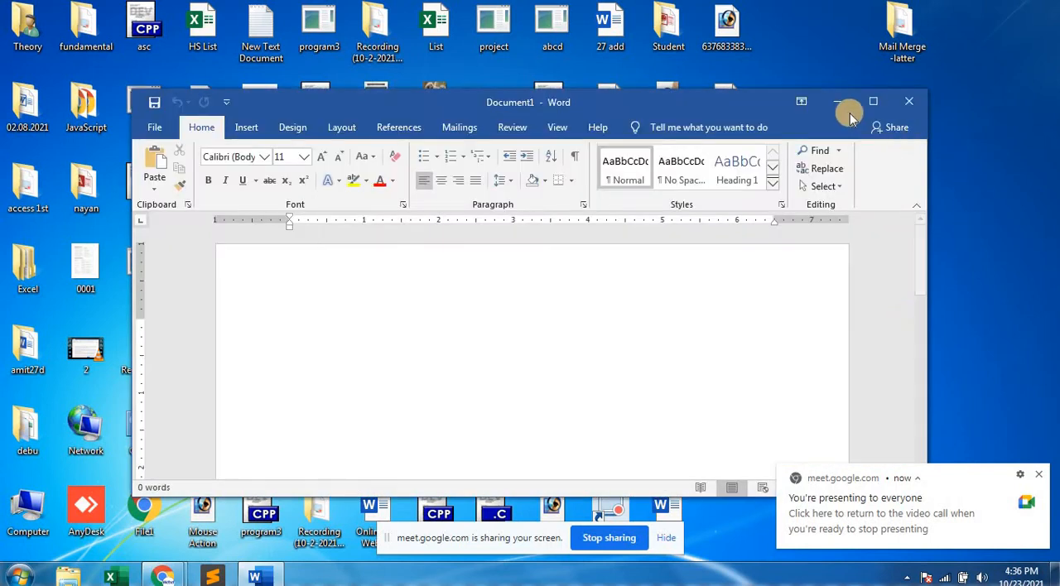
left_click(874, 102)
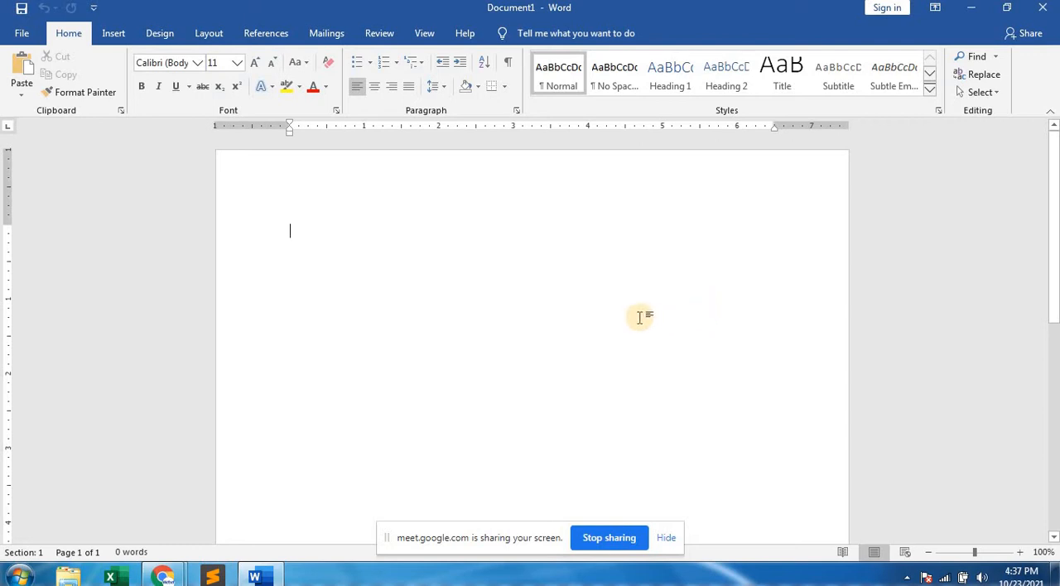
Increase the font size at the start of the blank document to 22.
key("ctrl+shift+period")
key("ctrl+shift+period")
key("ctrl+shift+period")
key("ctrl+shift+period")
key("ctrl+shift+period")
key("ctrl+shift+period")
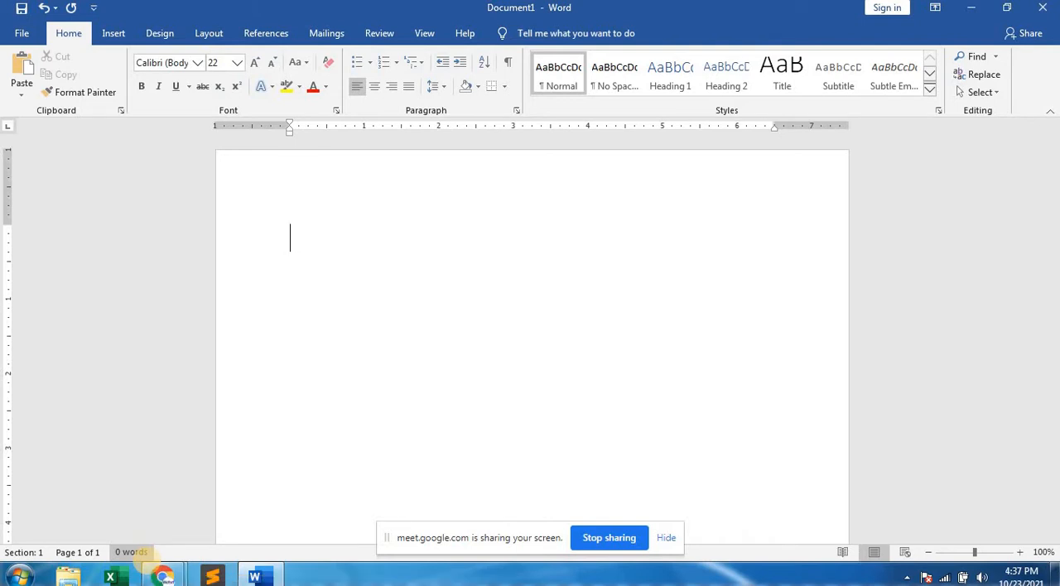
Write the first line "Ms word is one of the word processing software.".
type("Ms word ")
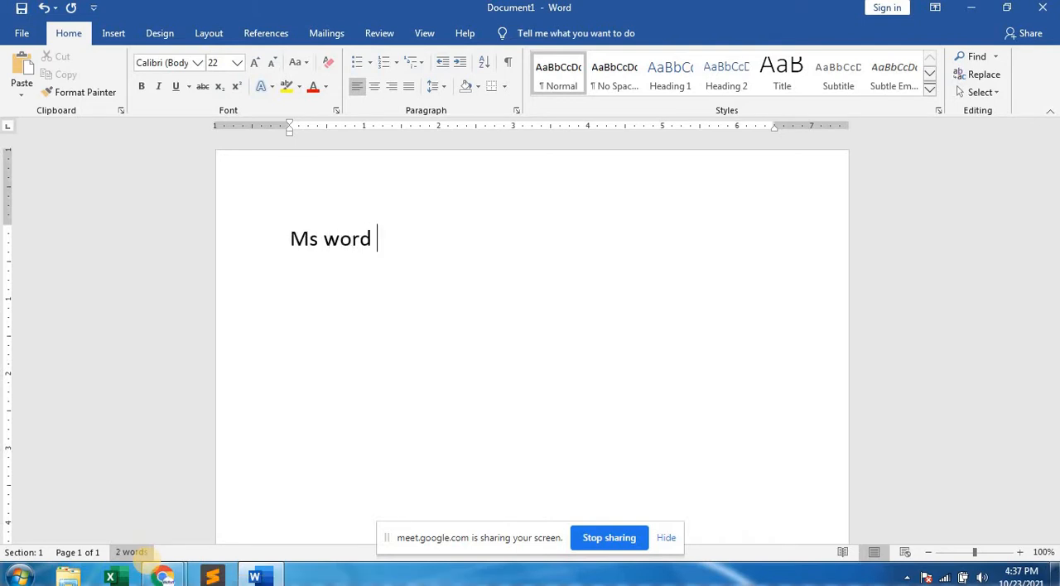
type("is one of trhe")
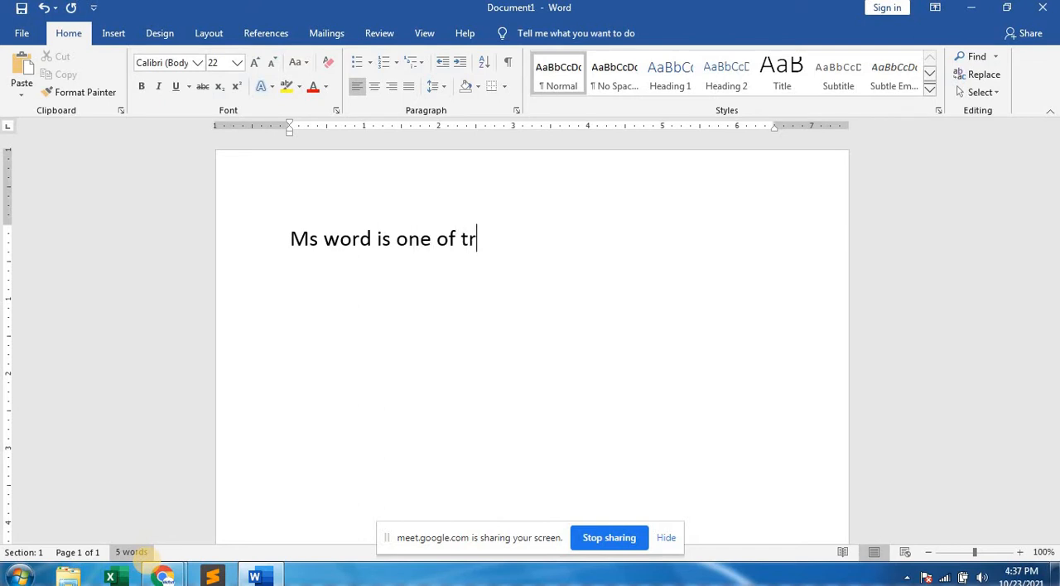
key("BackSpace")
key("BackSpace")
key("BackSpace")
key("BackSpace")
type("he")
type("word")
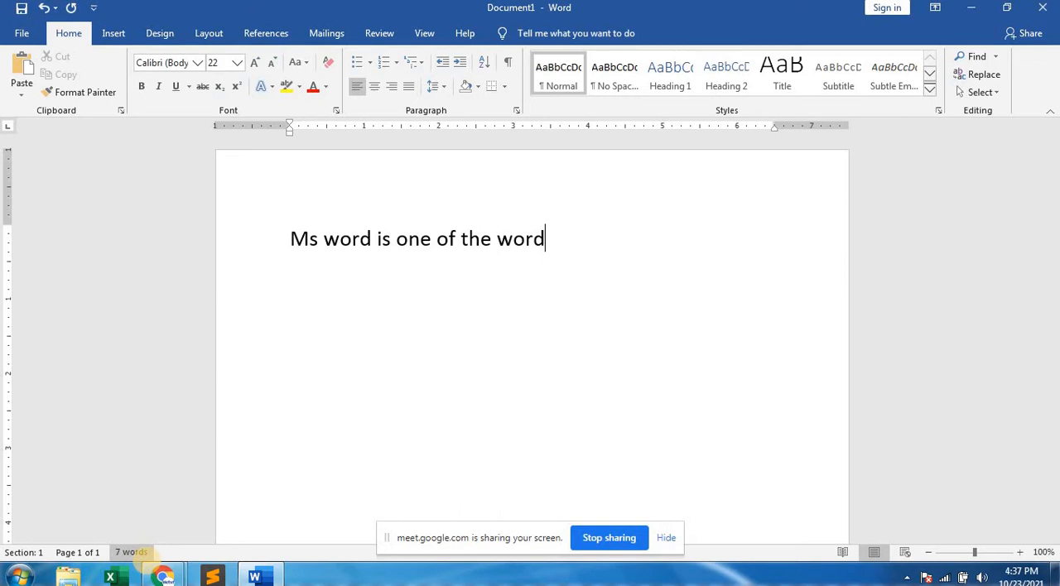
type(" processing ")
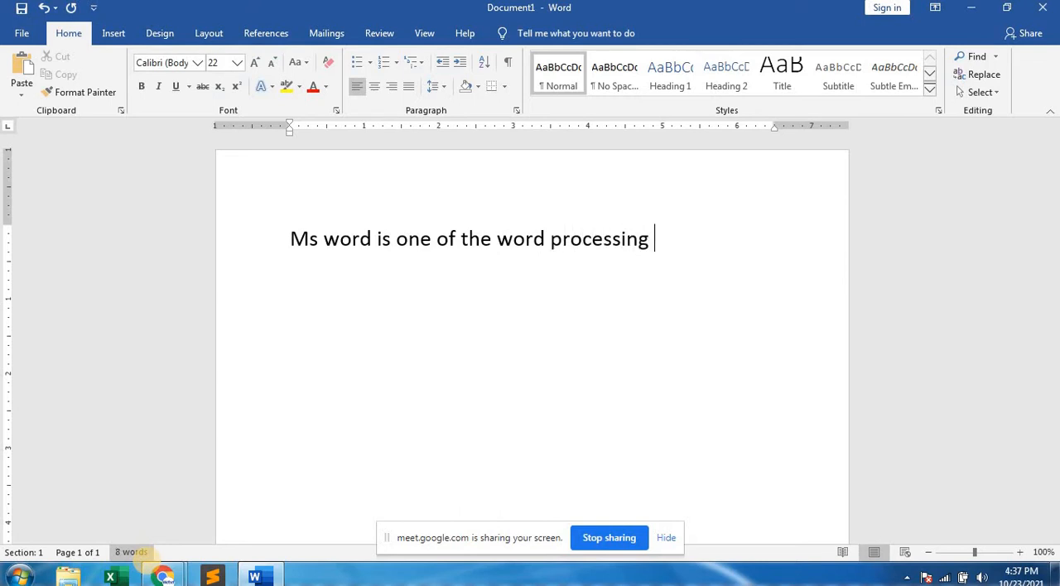
type("software")
type(".")
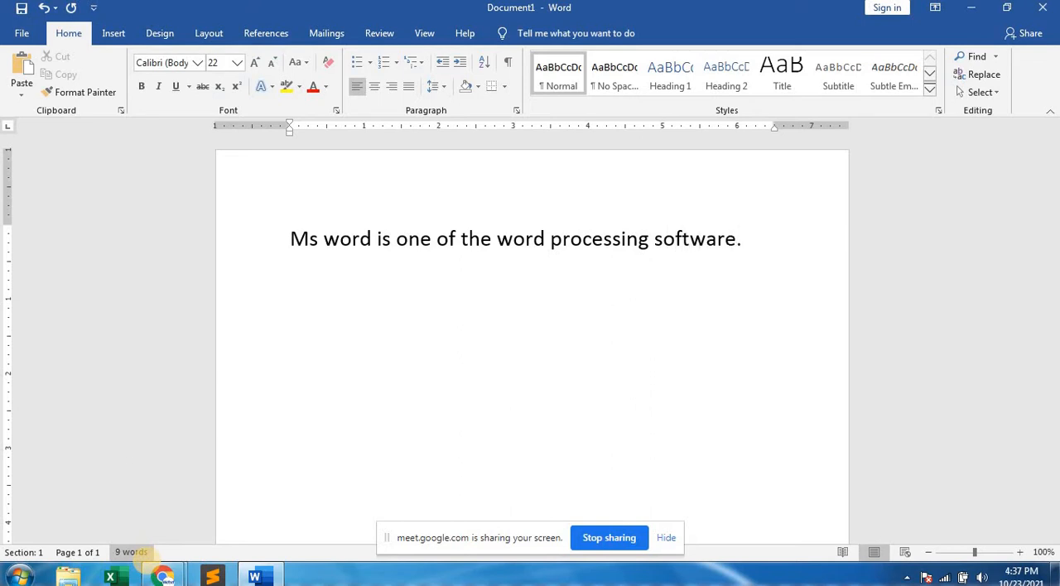
Add a new paragraph reading "Wordstar, word perfect are also the example of word processing software".
key("Return")
type("wordstar")
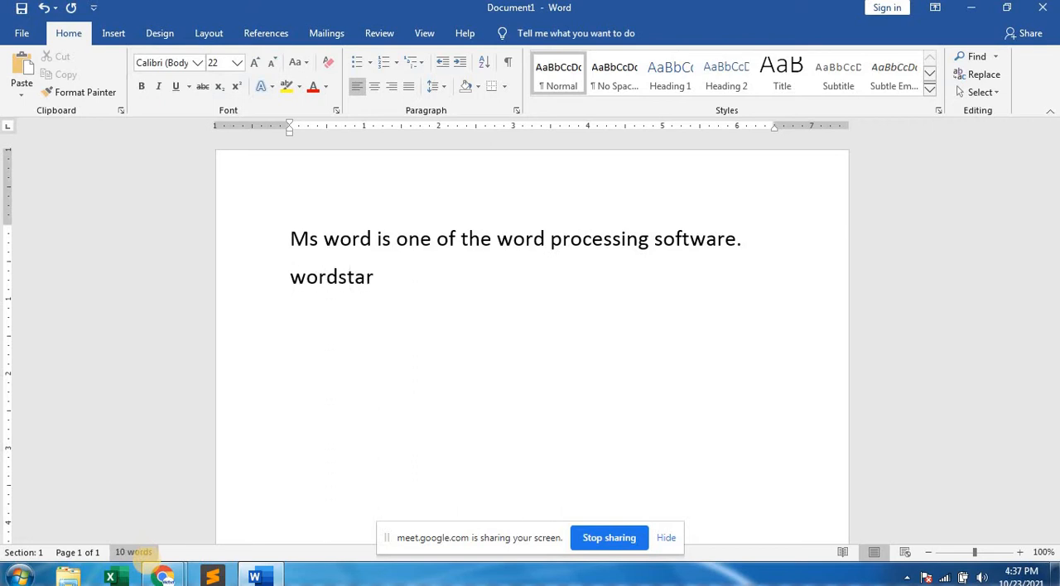
type(", word")
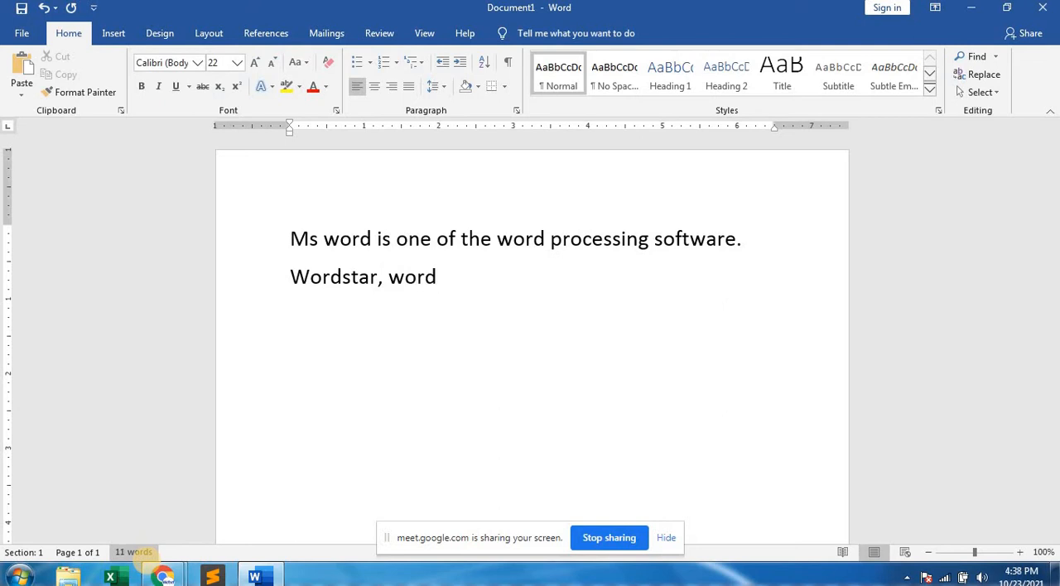
type(" perfect are alo")
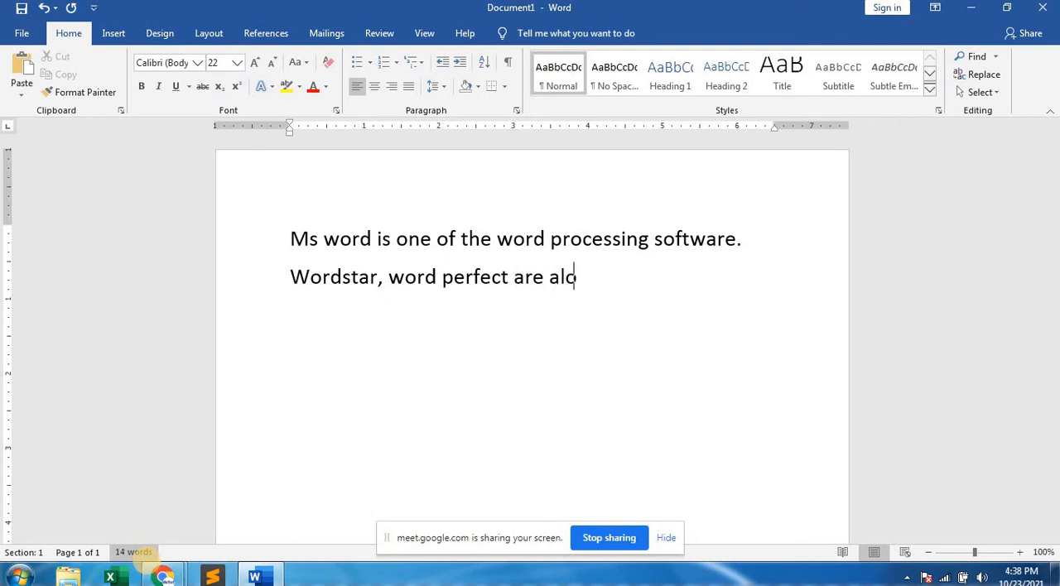
key("BackSpace")
type("so the exa")
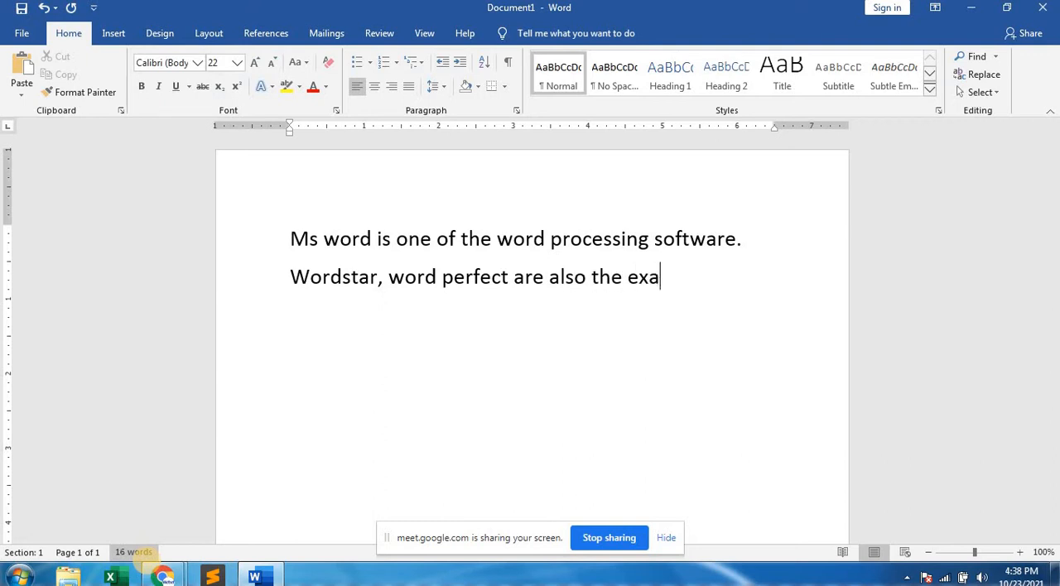
type("mple of ")
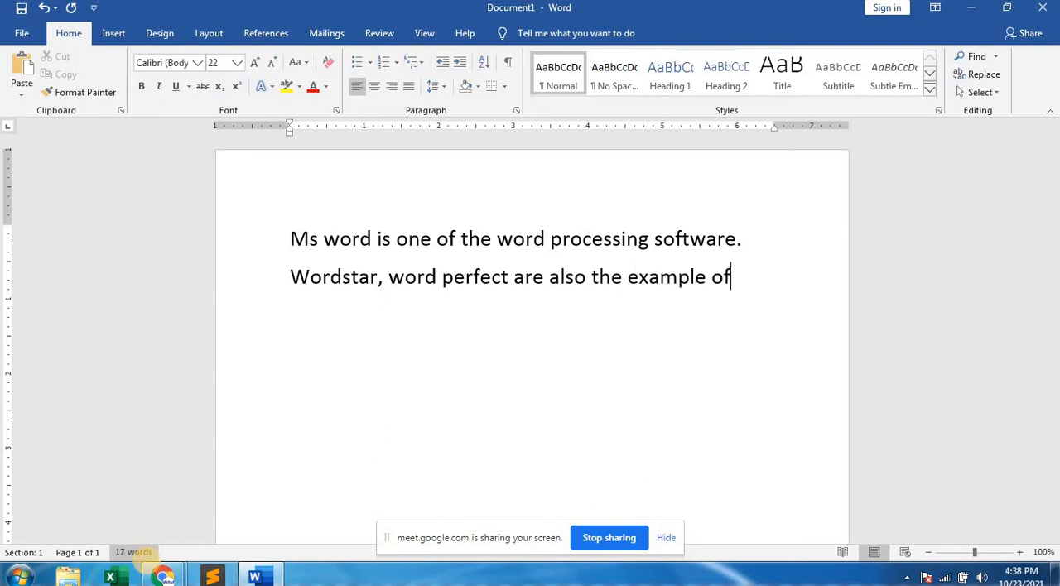
type("word proce")
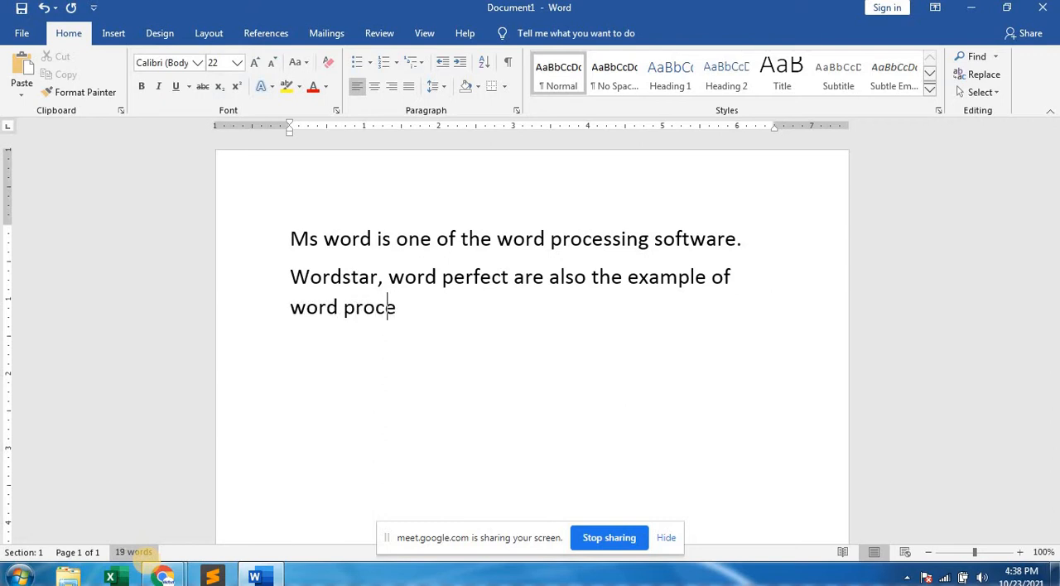
type("ssing s")
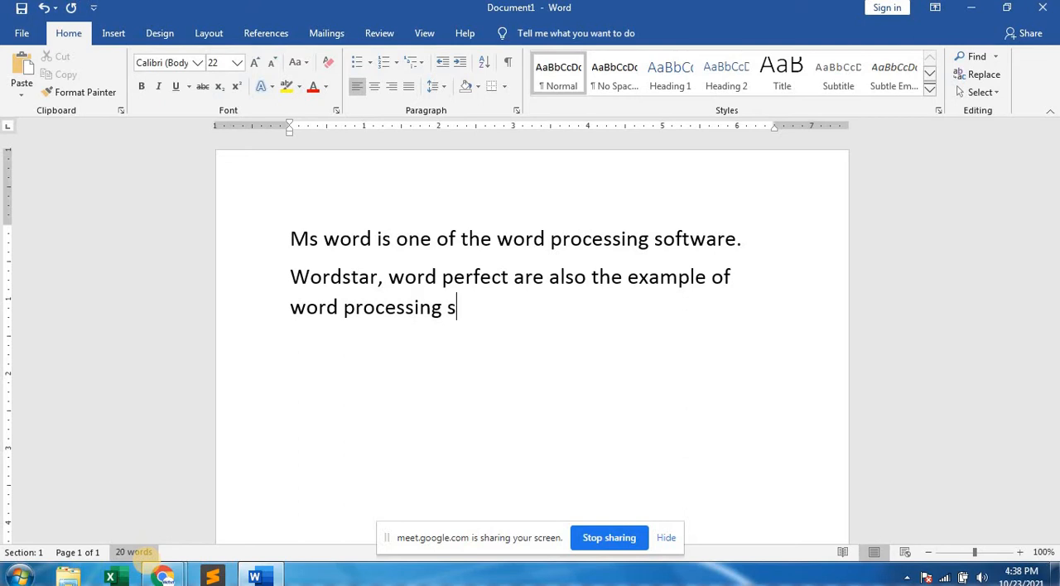
type("oftware")
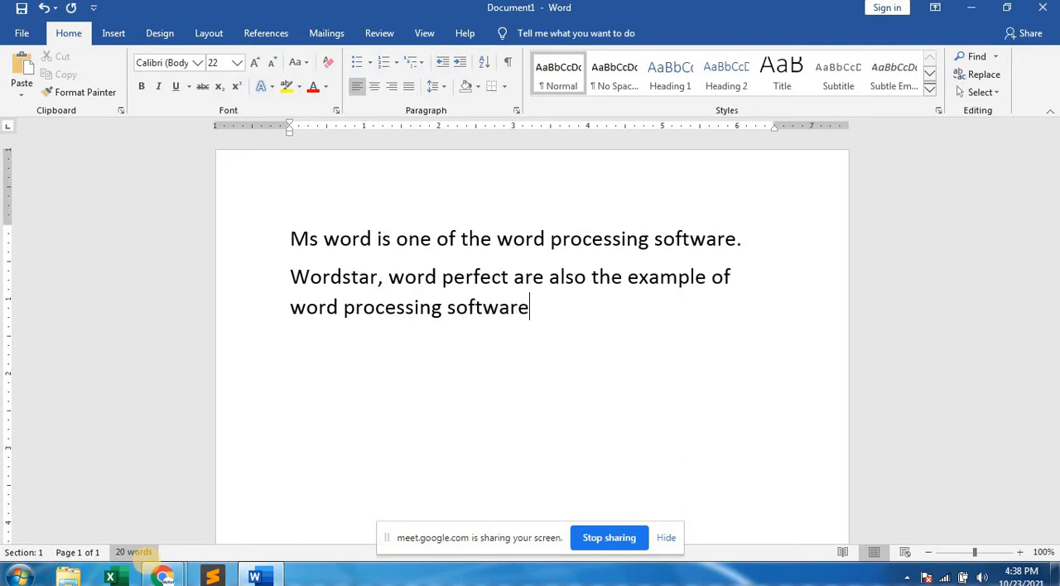
type(".")
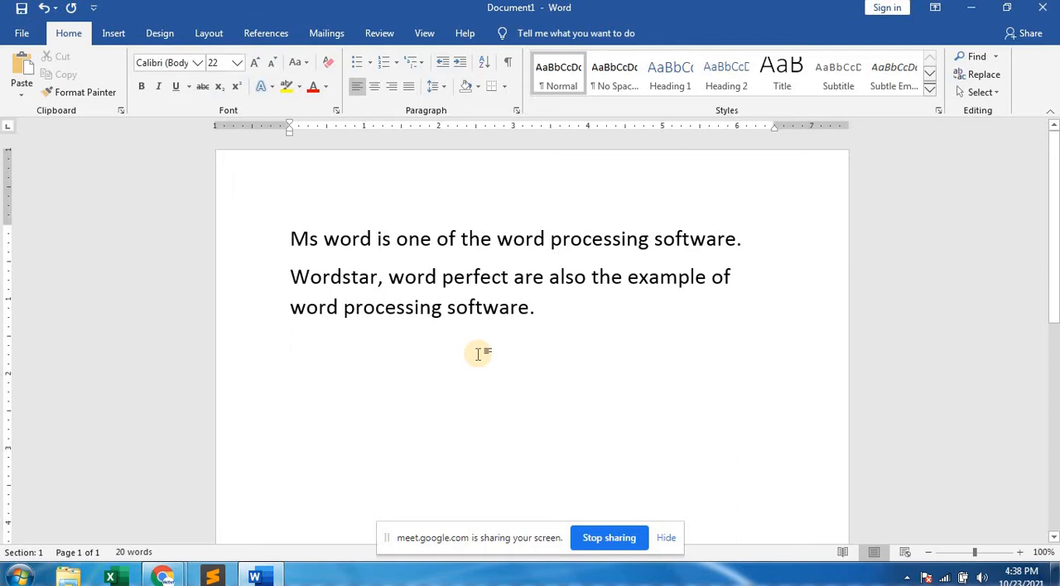
End the Wordstar sentence with a full stop and add a new paragraph reading "What is word processing software?".
type("What ")
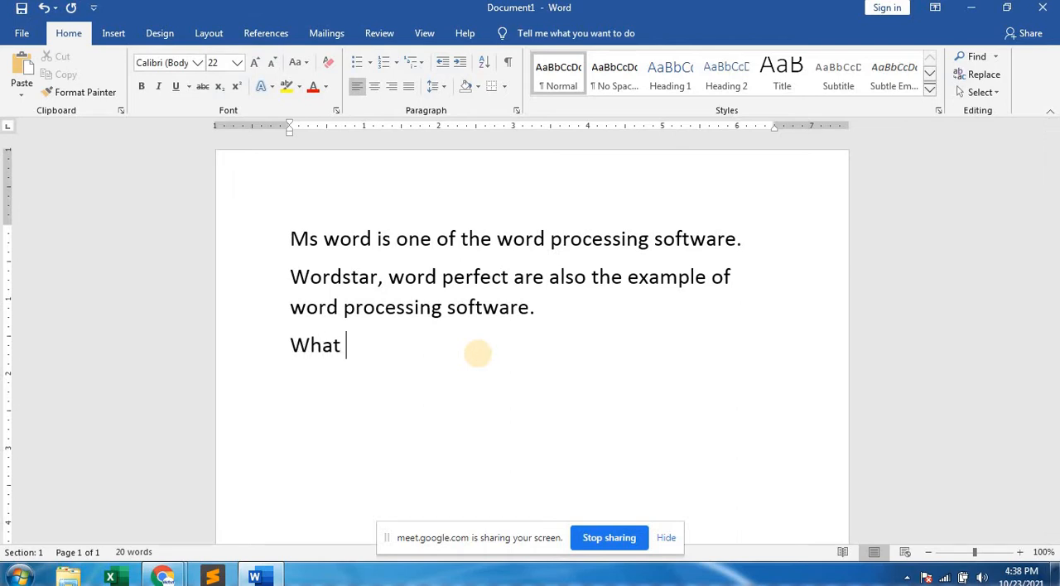
type("is word ")
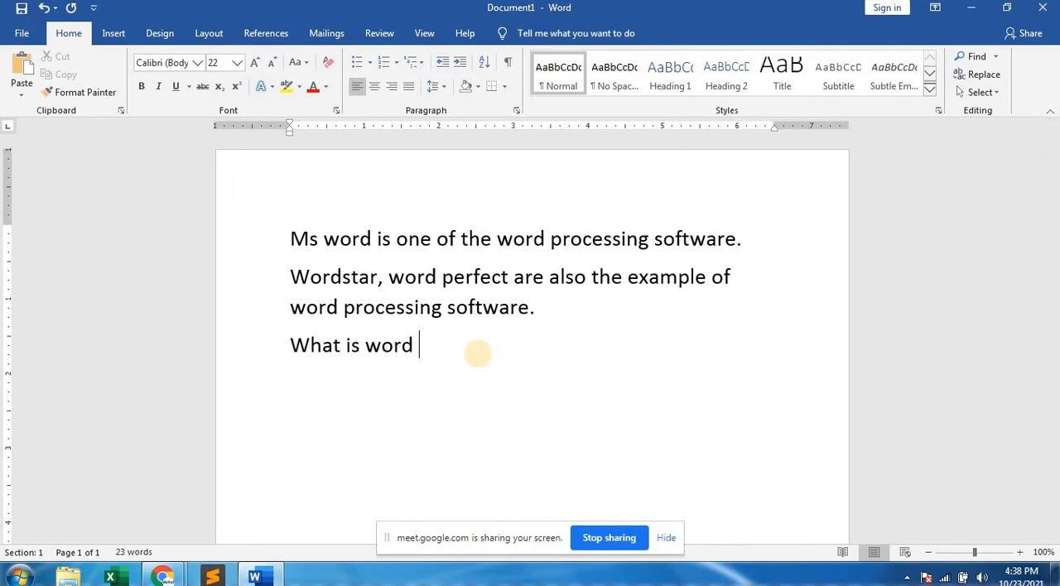
type("proce")
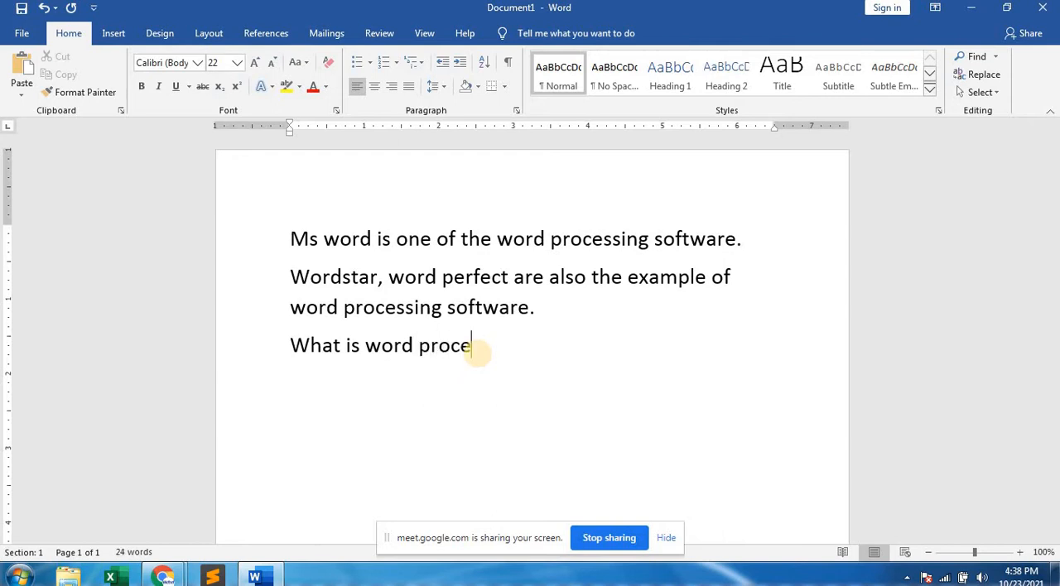
type("ssing soft ware")
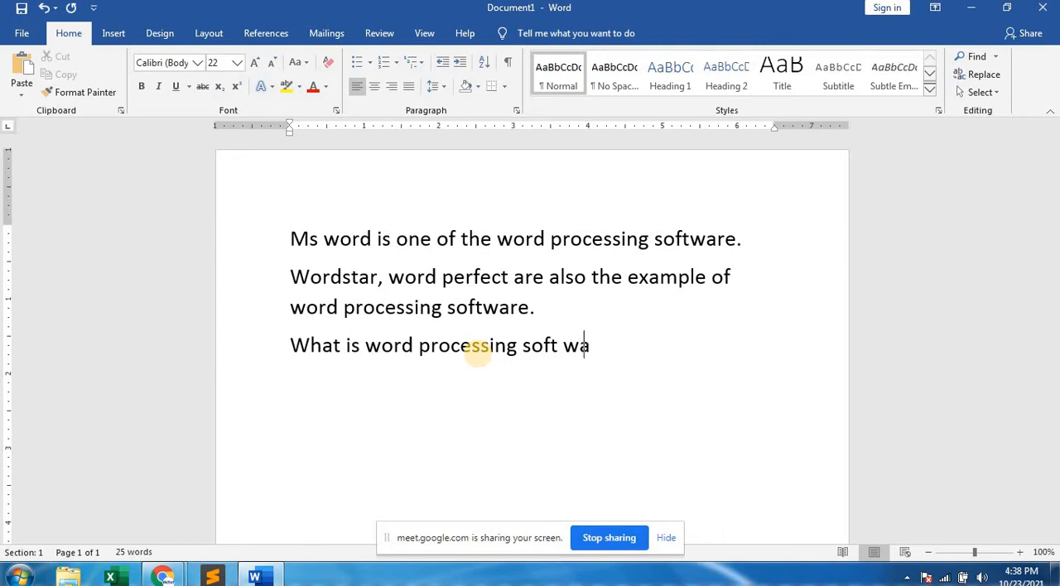
key("BackSpace")
key("BackSpace")
key("BackSpace")
key("BackSpace")
key("BackSpace")
key("BackSpace")
type("tar")
key("BackSpace")
key("BackSpace")
type("ware?")
Start the answer in a new paragraph below the question with "By which software we can format or manipulate".
key("Return")
type("by whiuc")
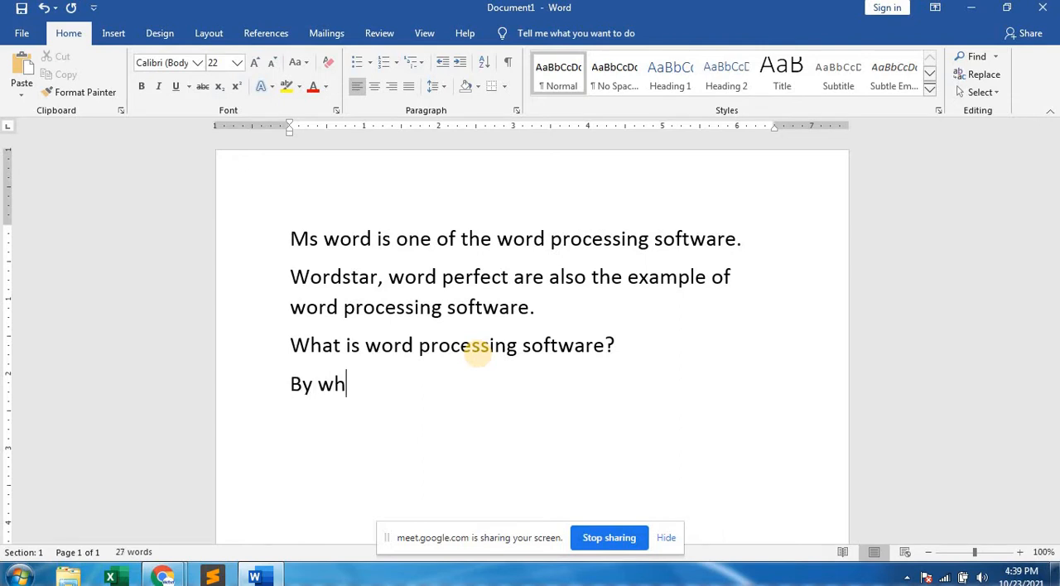
type("h")
key("BackSpace")
key("BackSpace")
key("BackSpace")
key("BackSpace")
type("ch software")
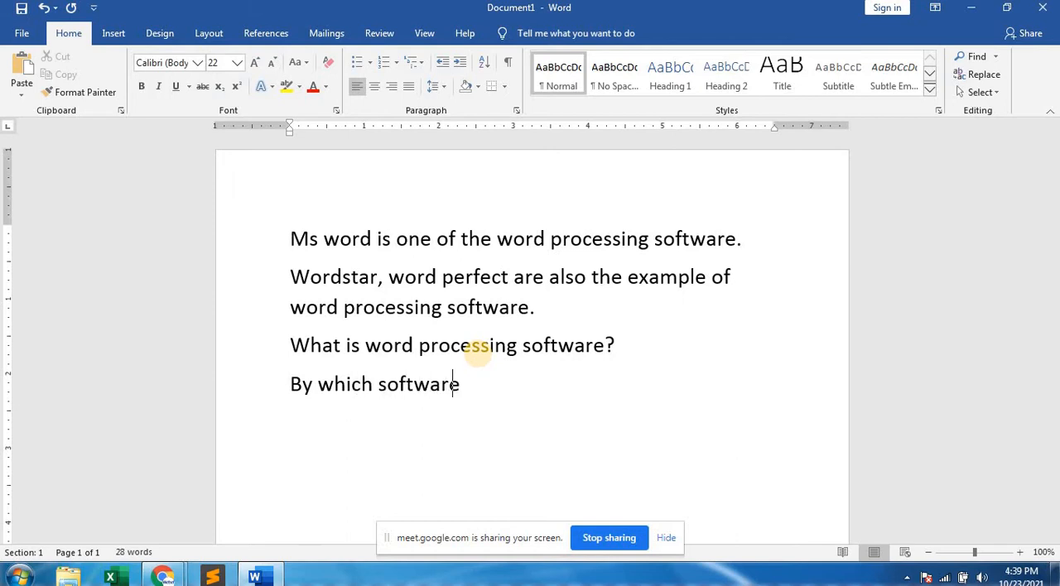
type(" we can forma")
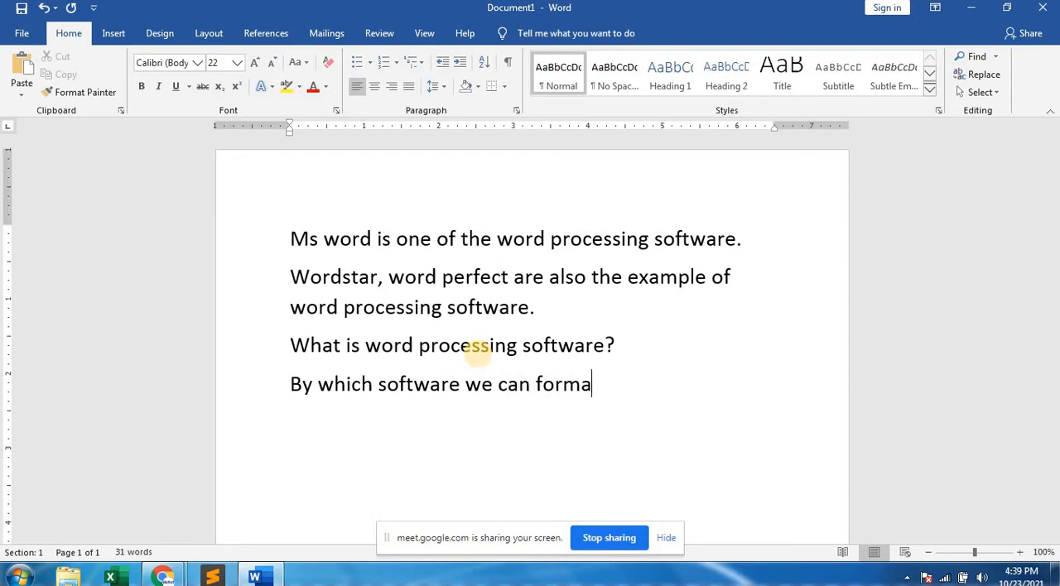
type("t or mani")
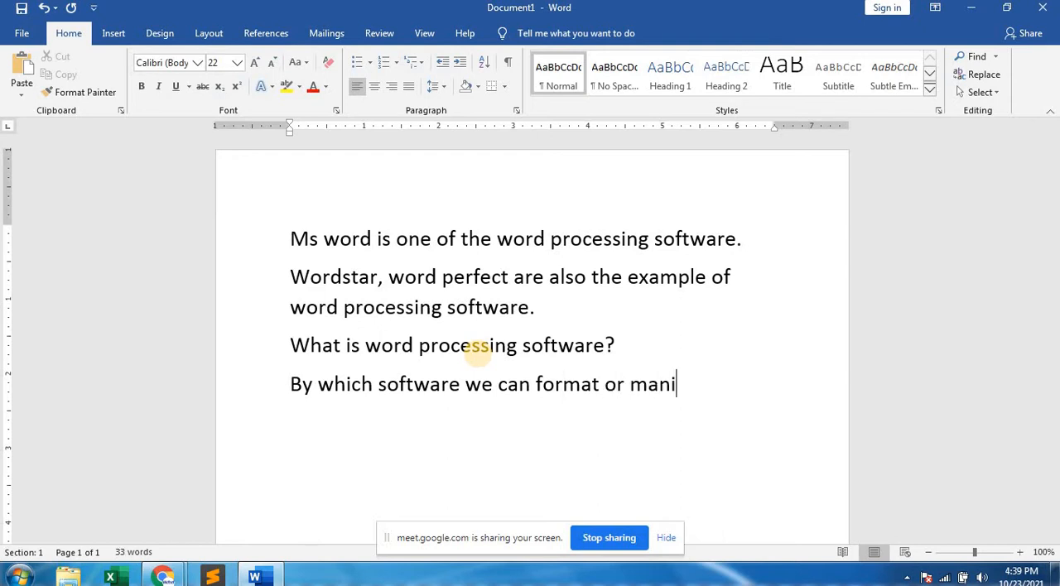
type("pulate")
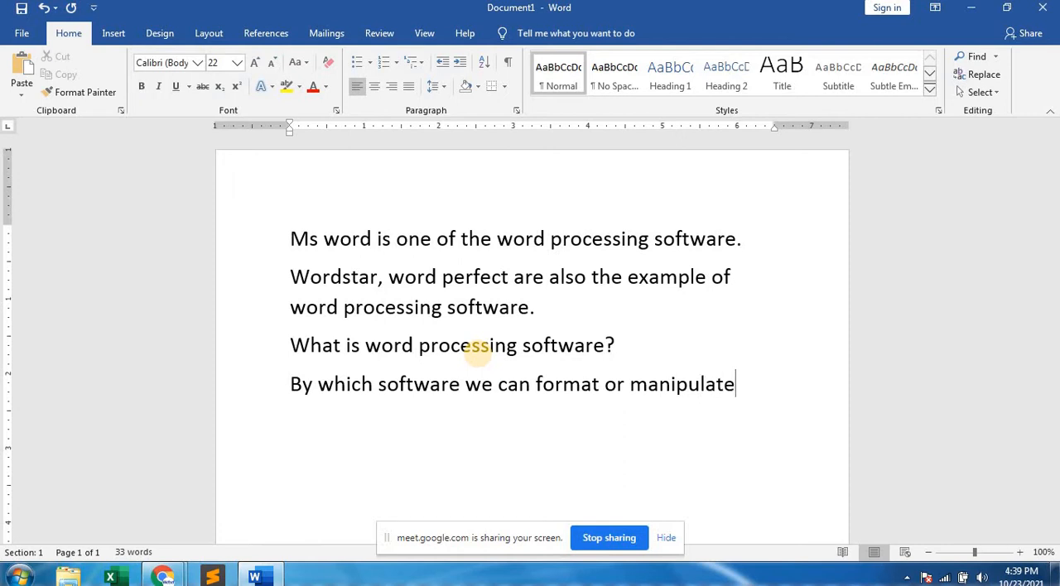
type(" text")
Continue the answer paragraph with "text , craete table, mail merge and".
type(", crae")
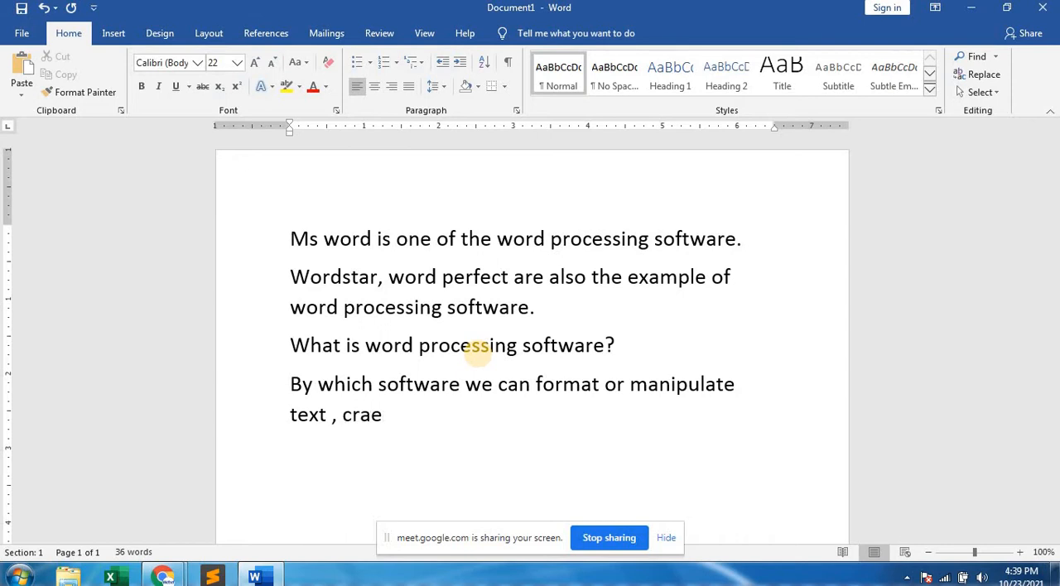
type("te table")
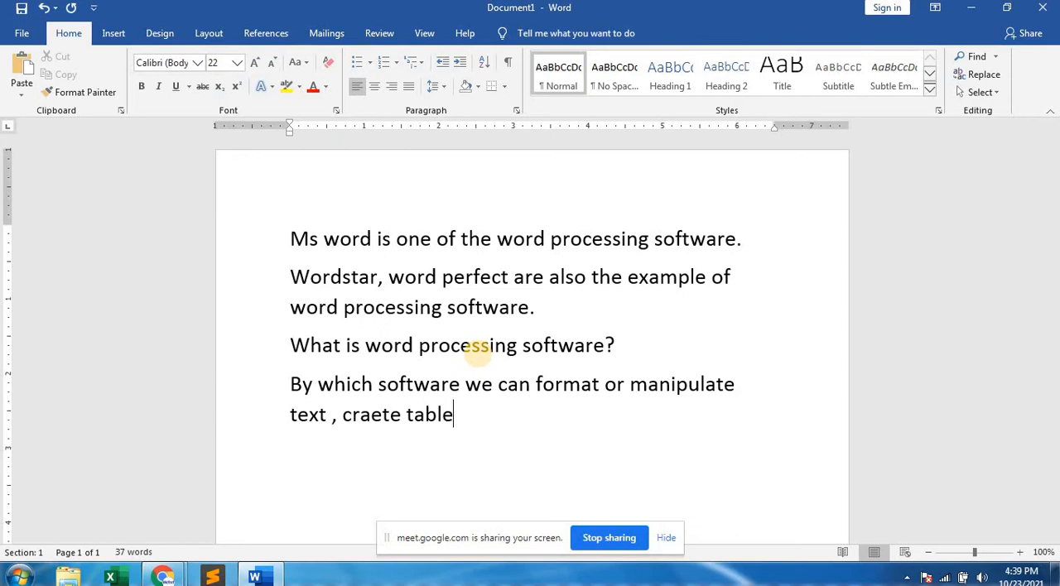
type(", mail me")
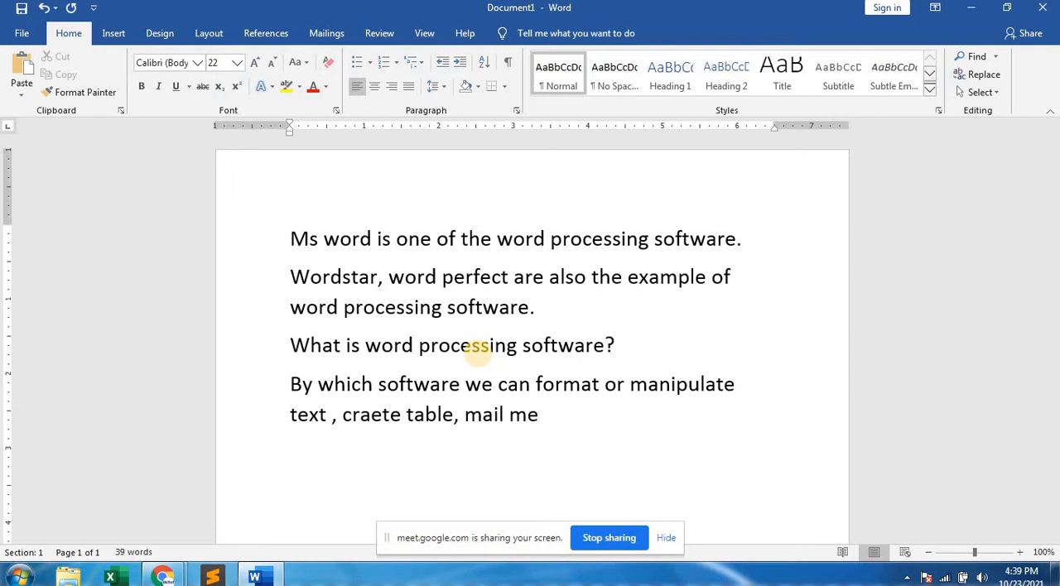
type("rge,")
key("BackSpace")
type("and ")
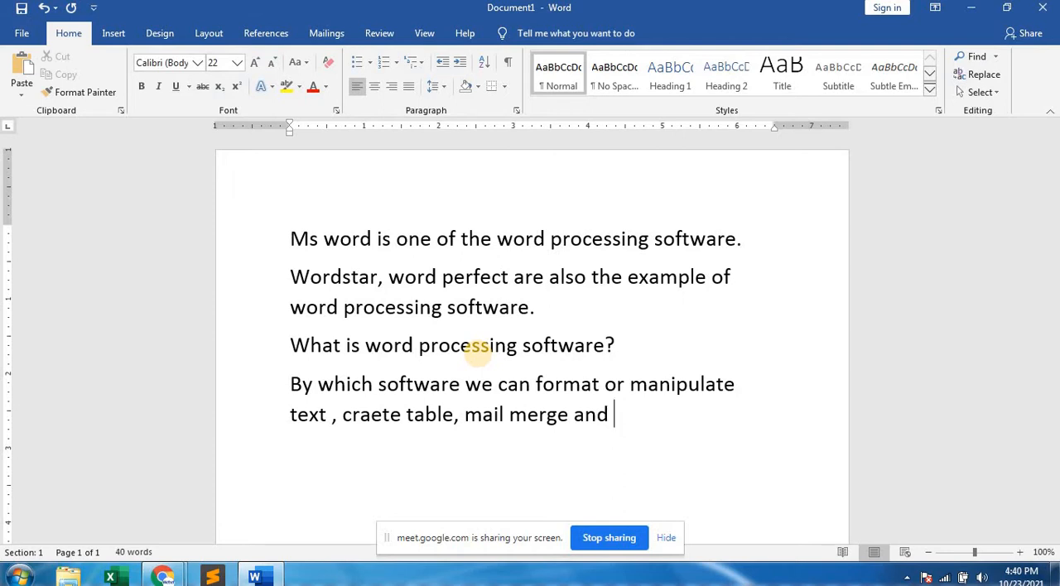
type("spelling")
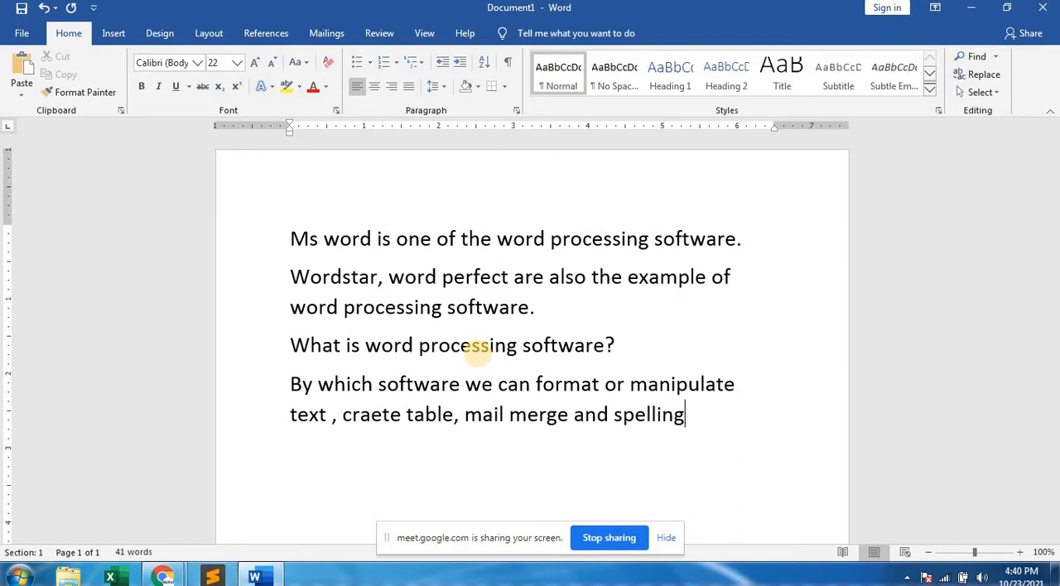
type(" check and")
type(" gramma")
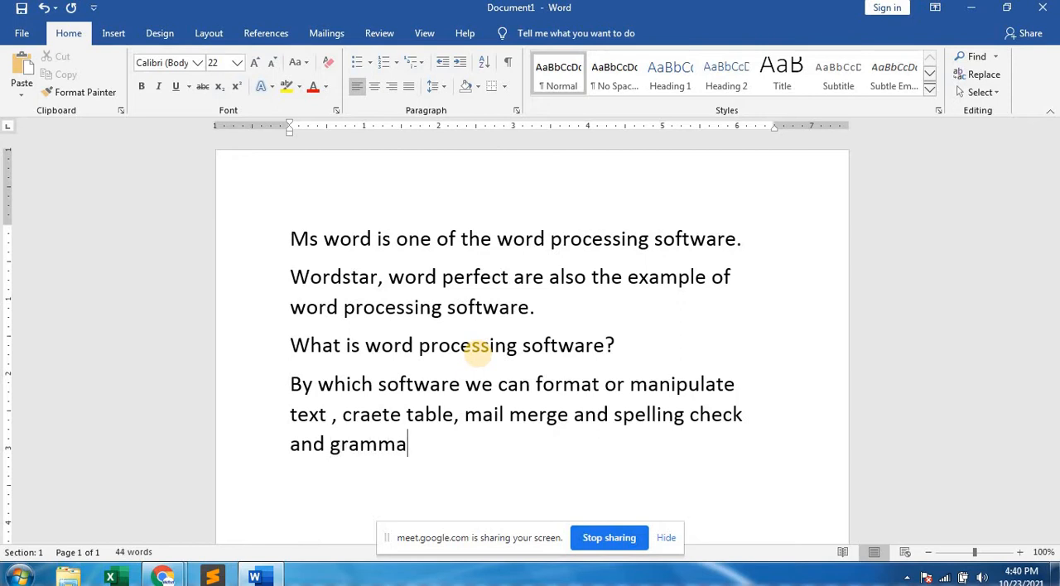
type("r")
Complete the answer paragraph with the words "spelling check and grammer".
key("BackSpace")
key("BackSpace")
type("er,")
key("BackSpace")
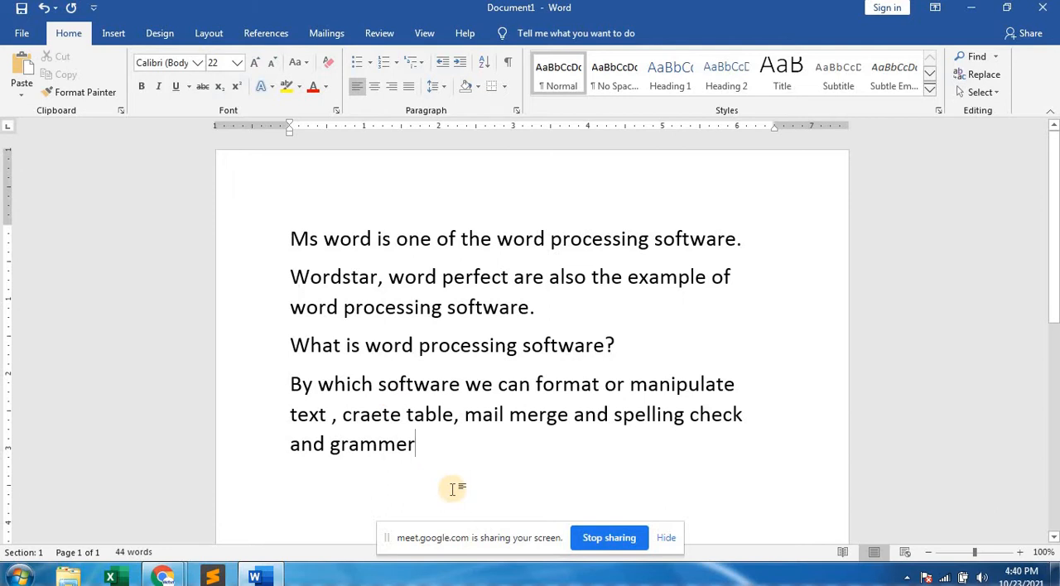
Add a new paragraph reading ".docx is the extenssion name of ms word.".
key("Return")
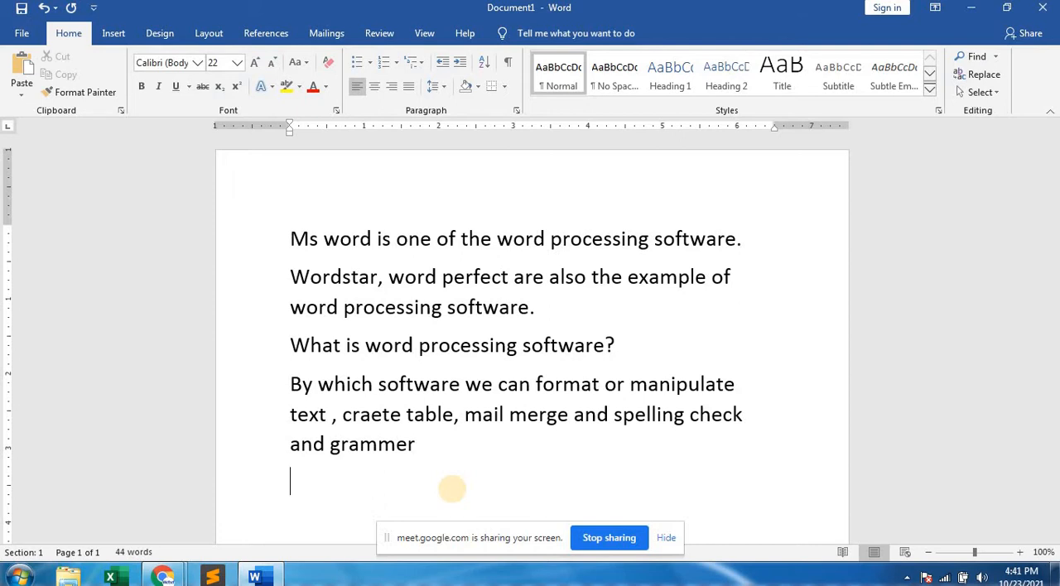
type(".docx is ")
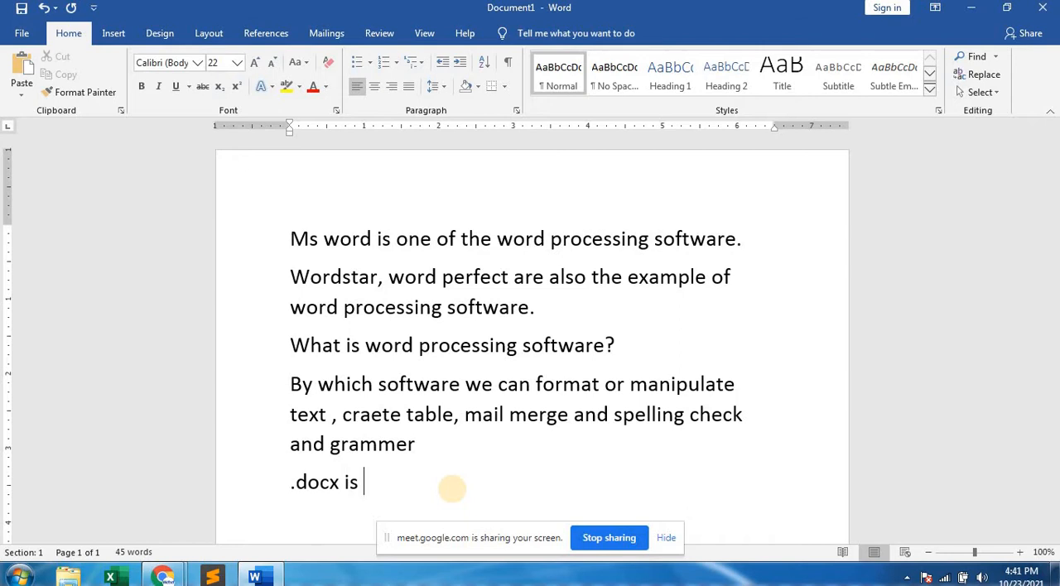
type("the exte")
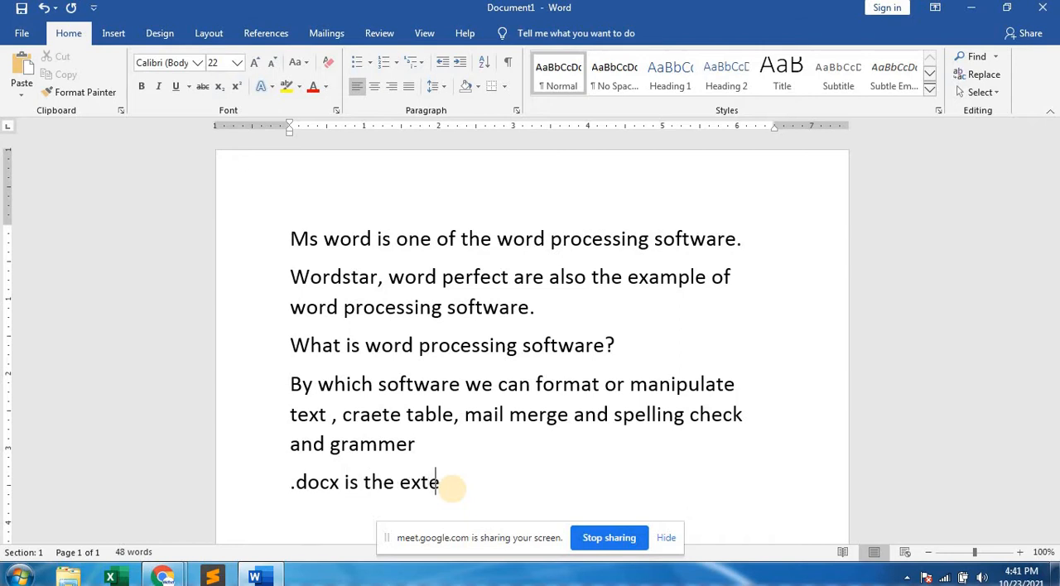
type("nssion ")
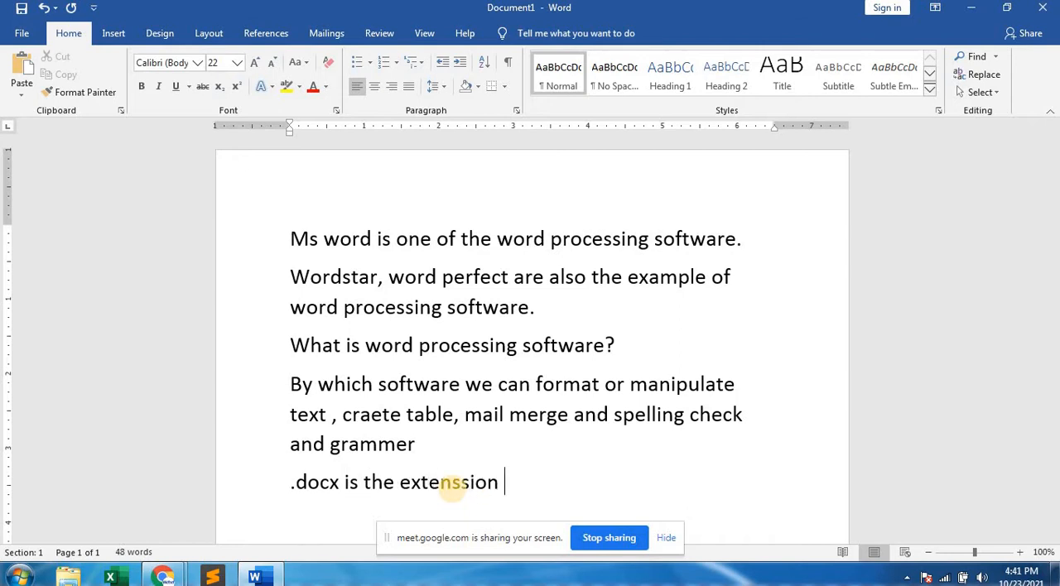
type("name of ")
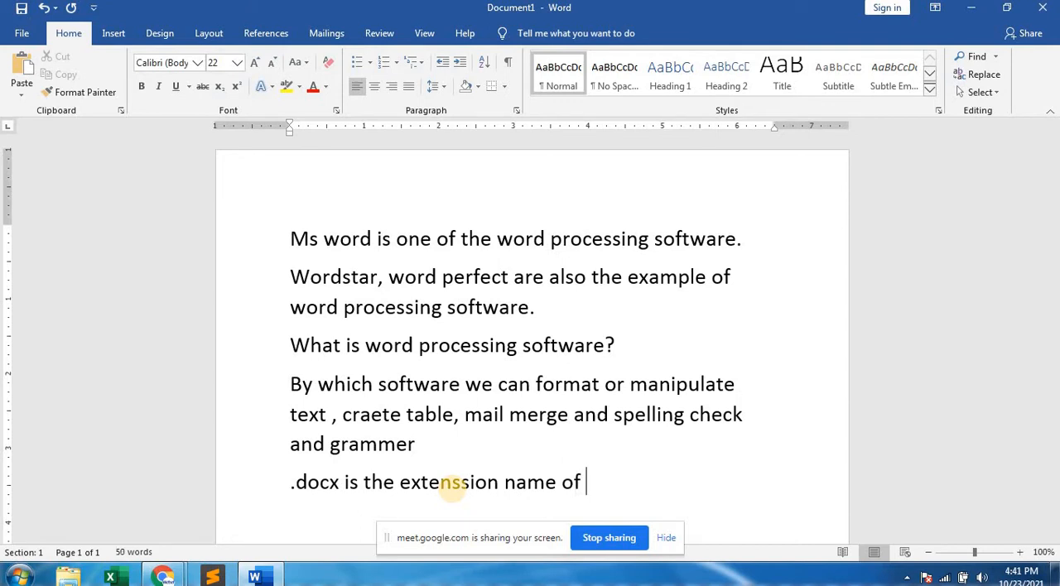
type("ms word")
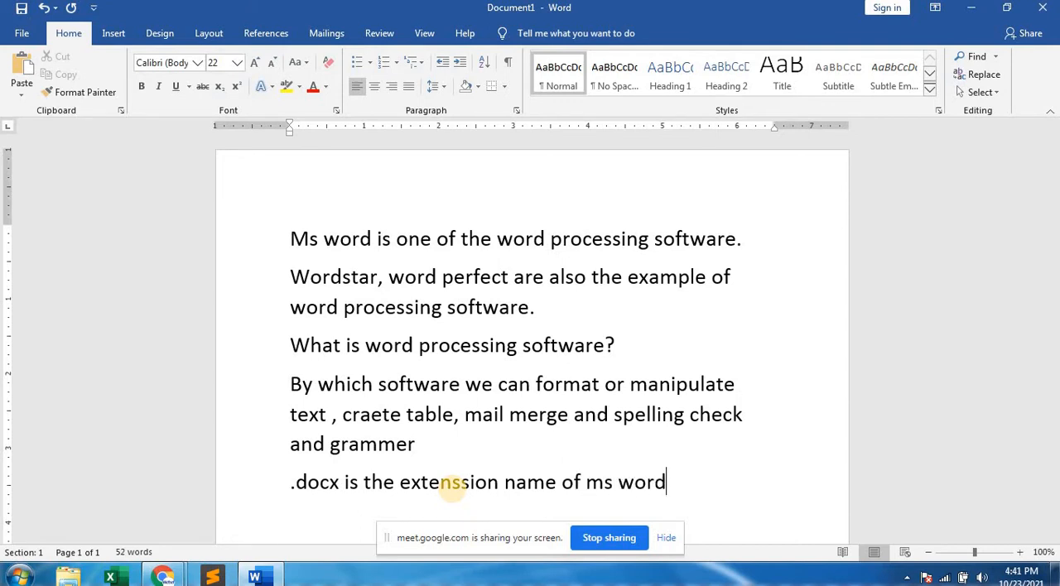
type(".")
Add a new paragraph reading "Winword.exe is the executable file of ms word.".
key("Return")
type("winword")
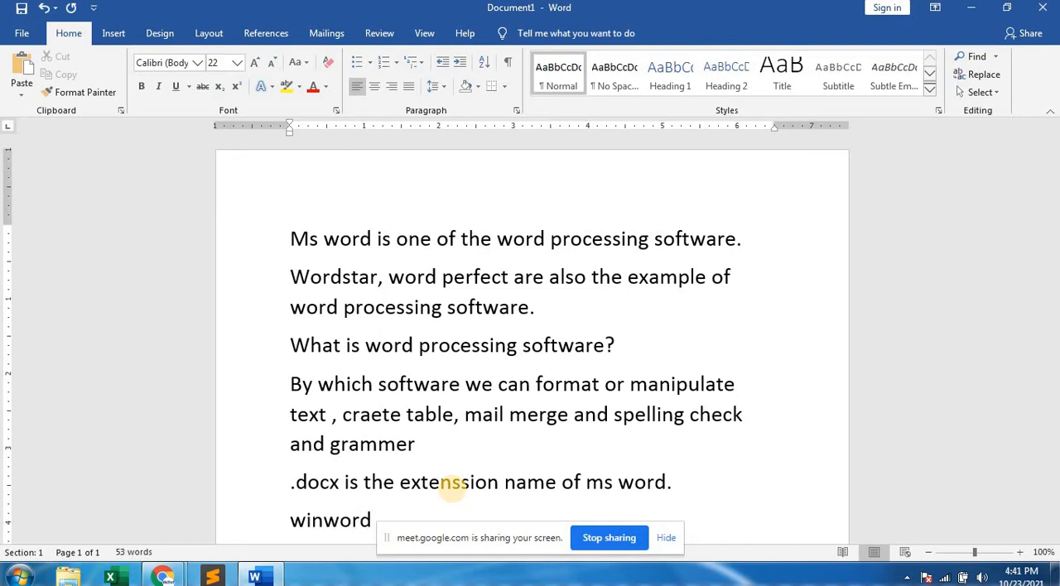
type(" exe")
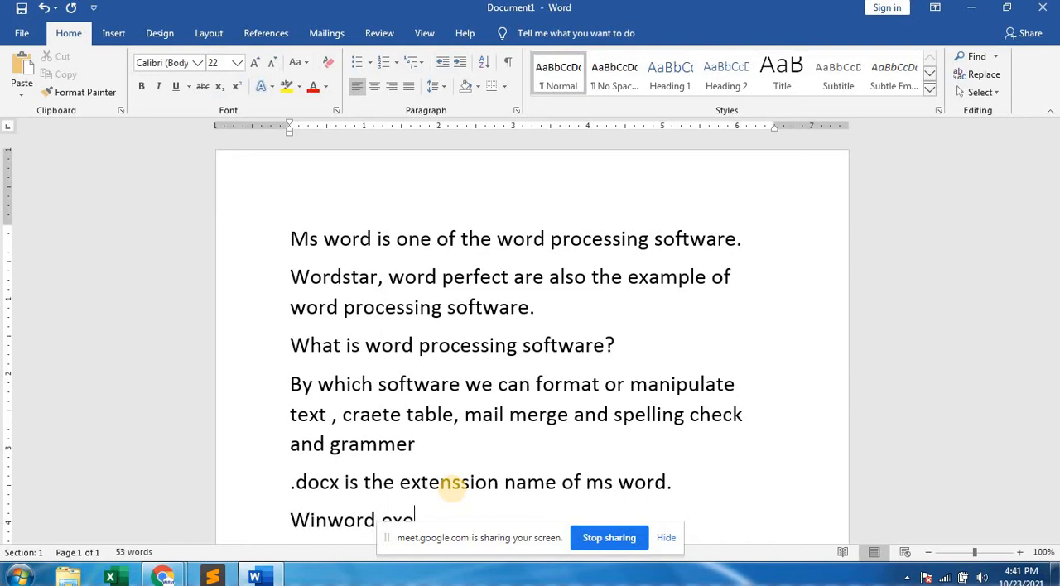
scroll(461, 471, "down", 3)
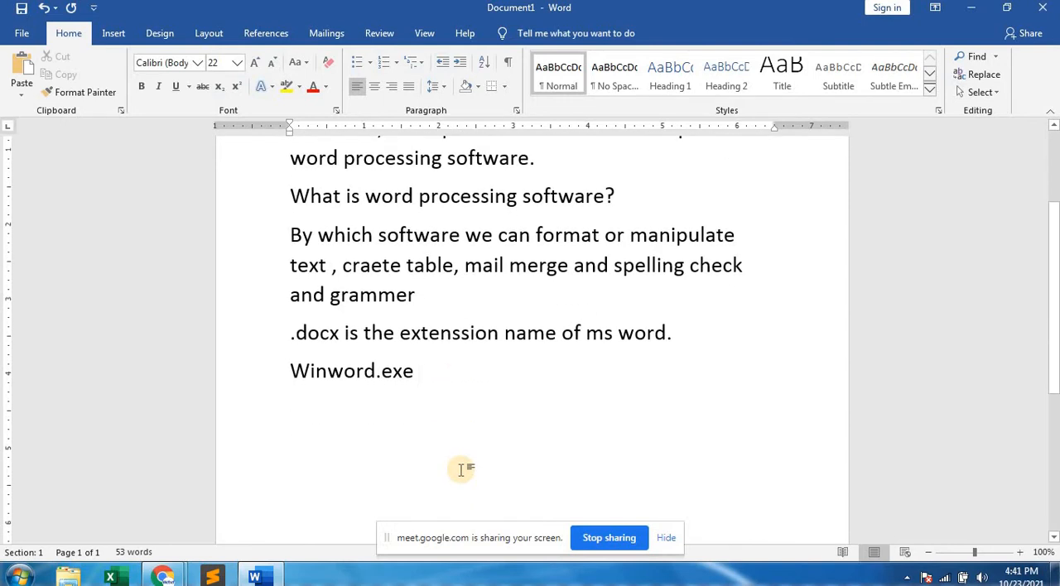
type("is ")
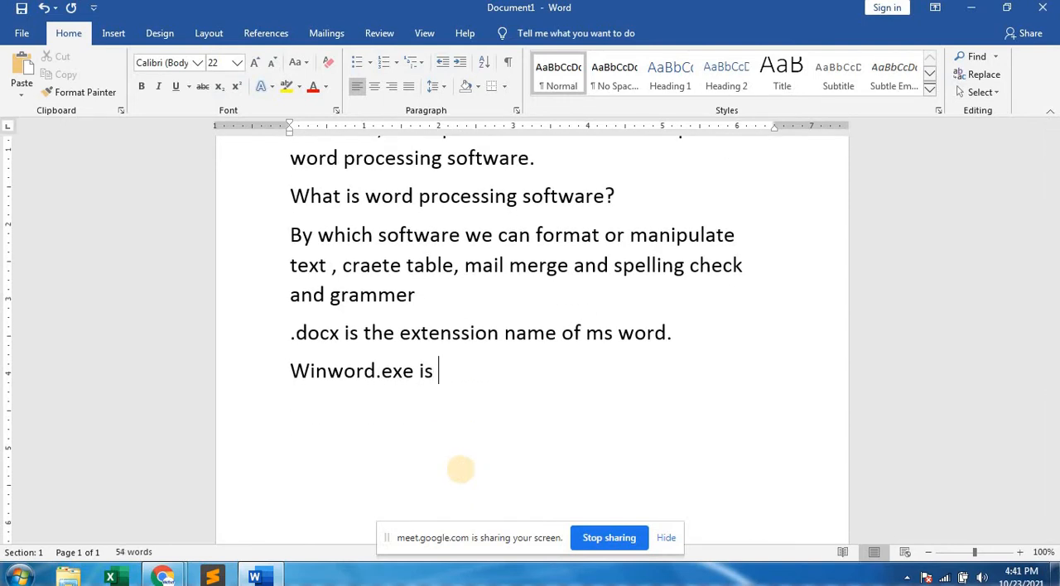
type("the execu")
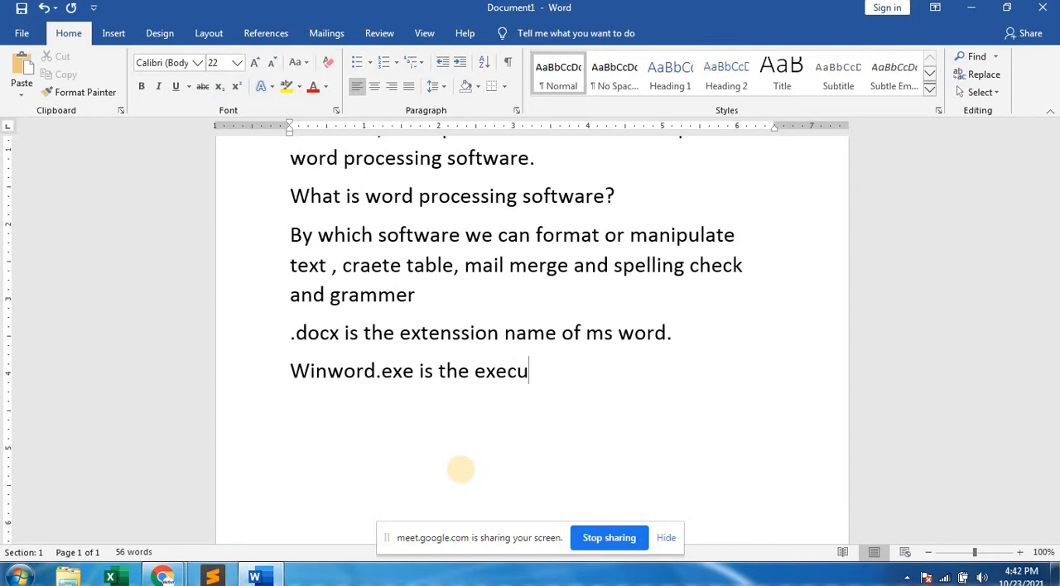
type("table f")
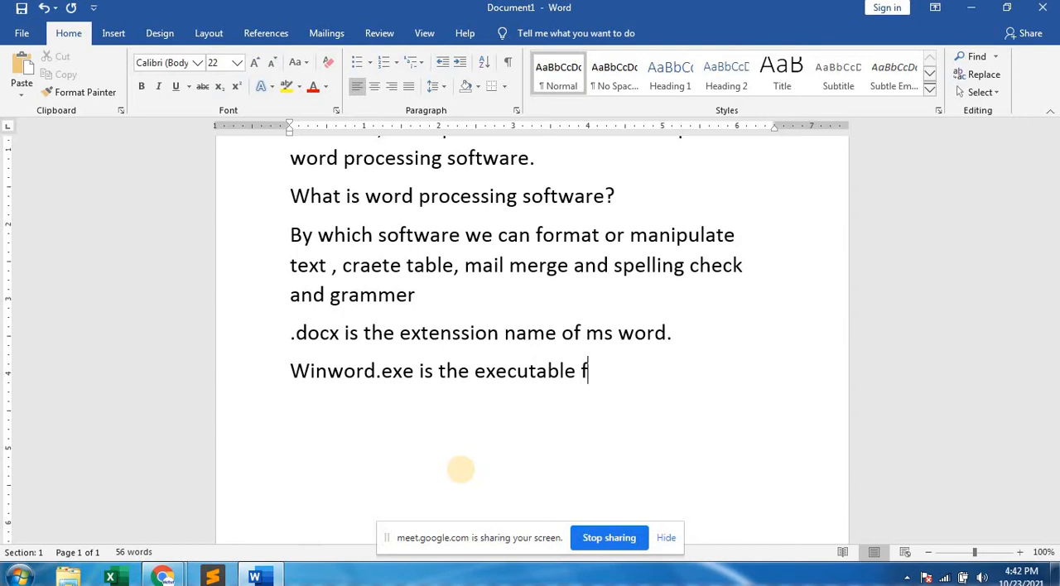
type("ile of ms word")
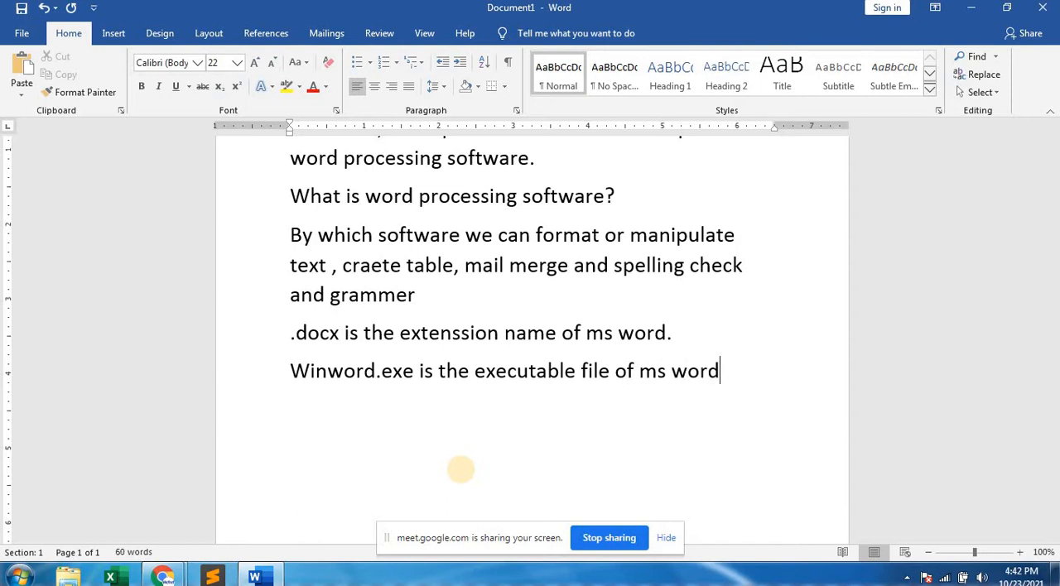
type(".")
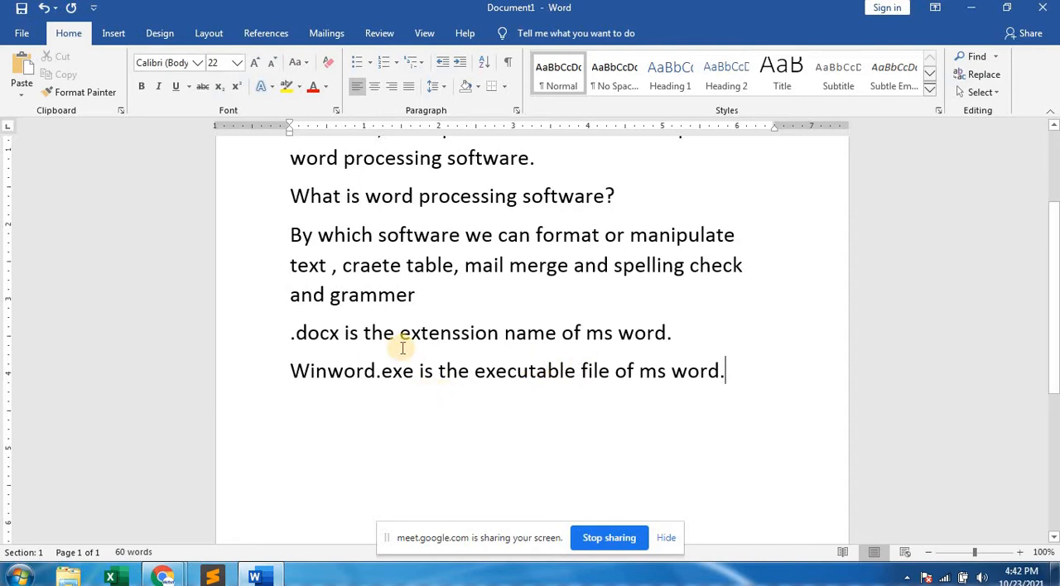
Highlight ".docx" in the extension sentence, look over the written notes, and clear the selection.
left_click(289, 334)
left_click_drag(289, 334, 341, 333)
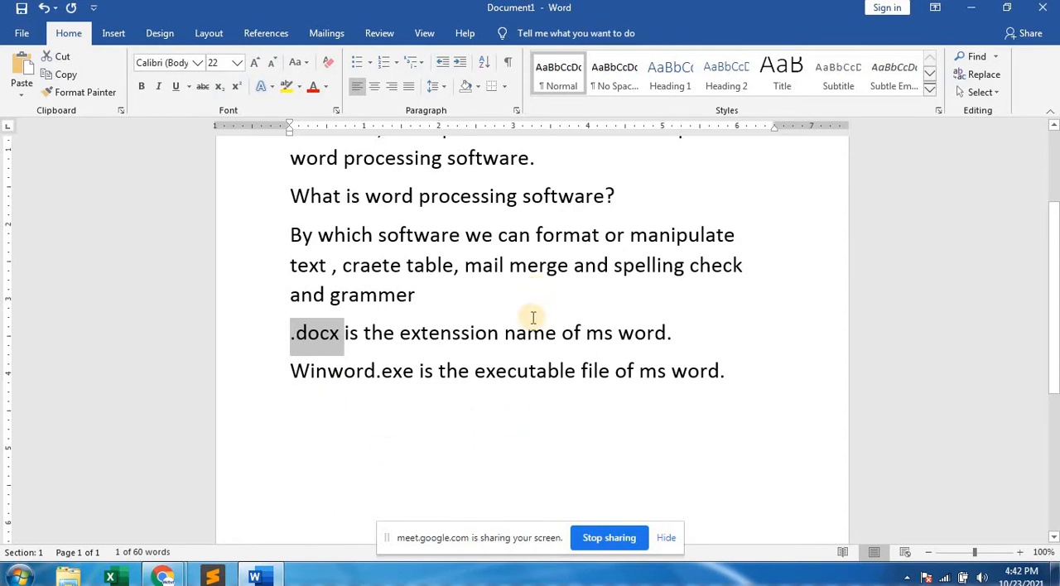
scroll(534, 315, "up", 3)
scroll(547, 312, "down", 3)
scroll(548, 312, "up", 1)
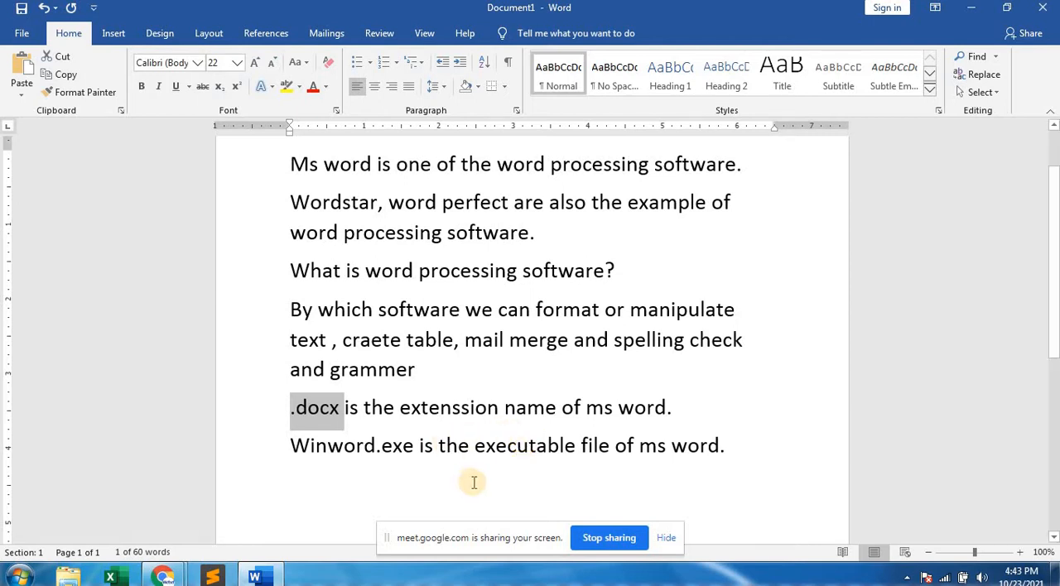
left_click(504, 472)
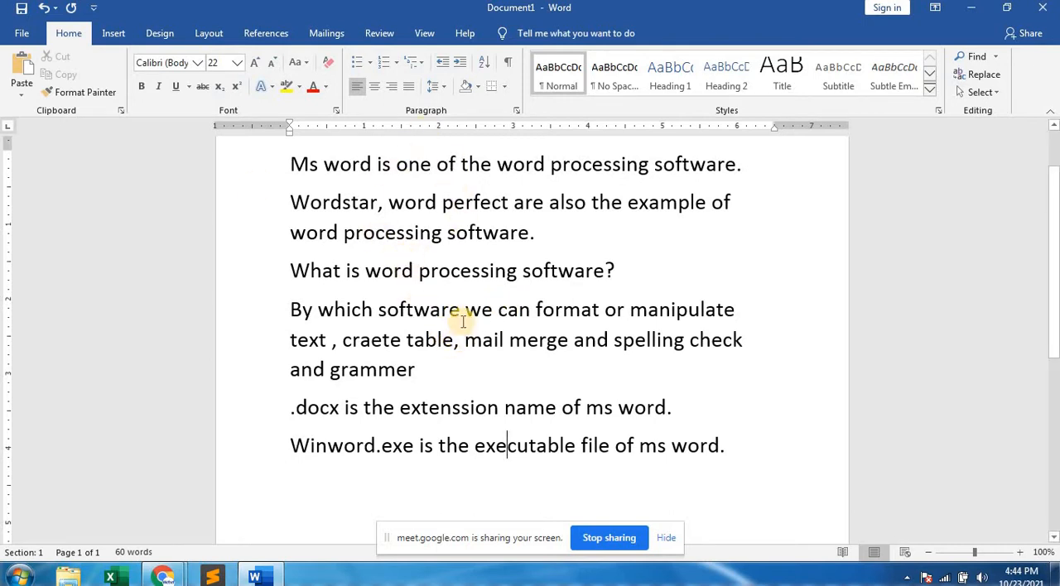
Search the document for "word", look through the highlighted matches in the notes, and close the search.
key("ctrl+f")
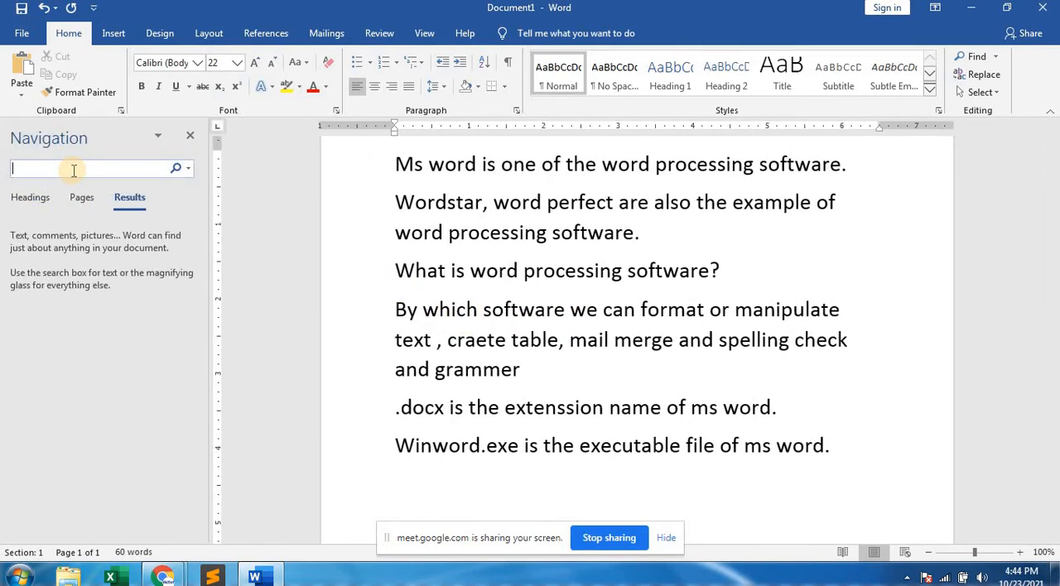
type("word")
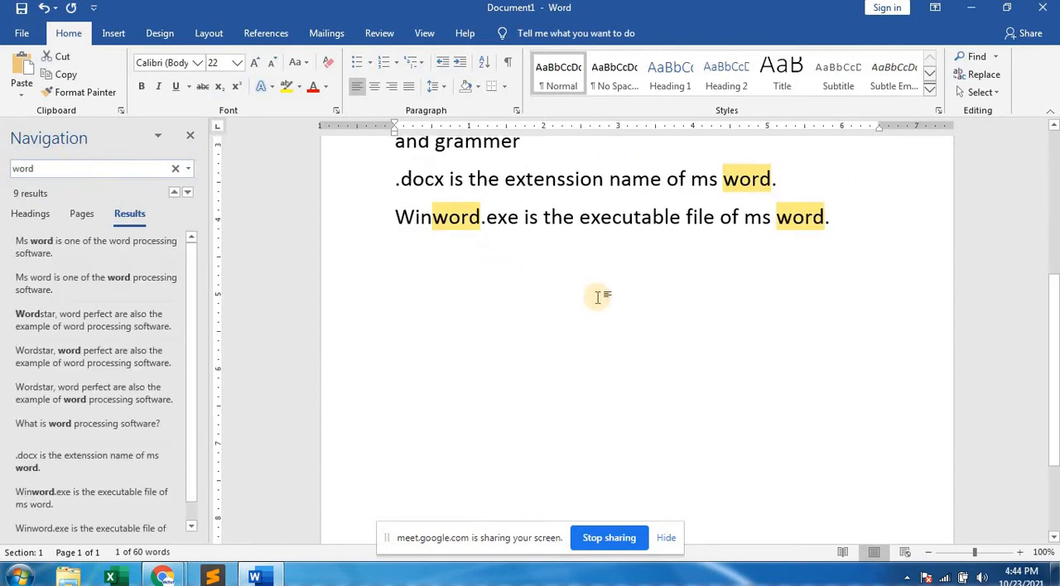
left_click_drag(1053, 356, 1050, 242)
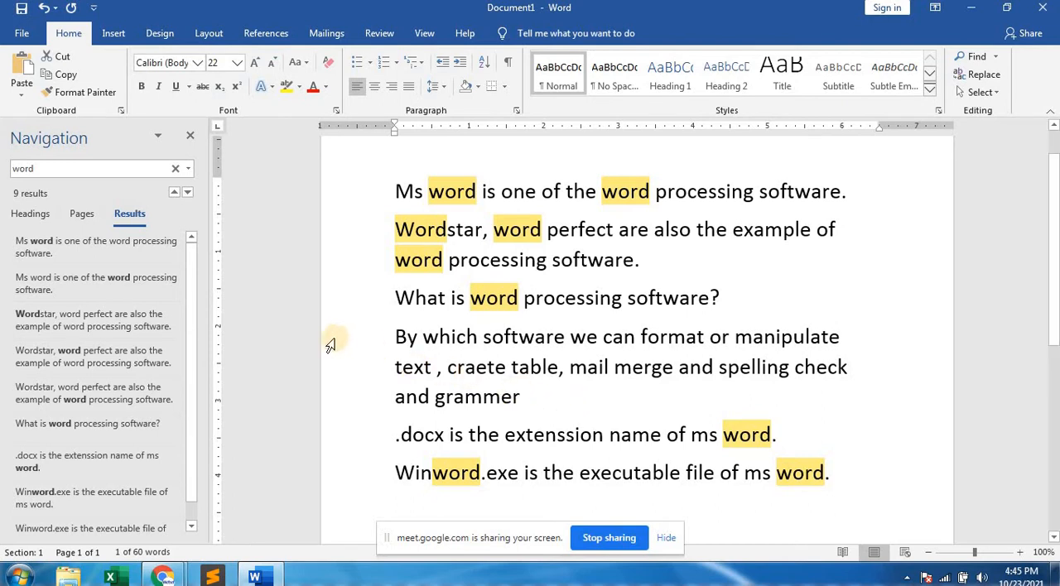
left_click(188, 139)
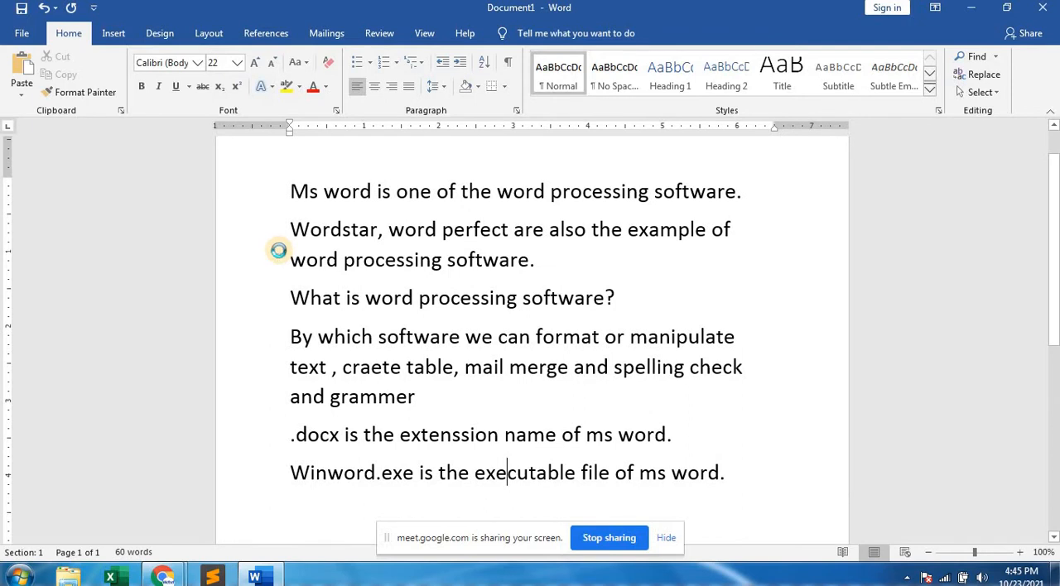
Replace every "word" with "text" throughout the document and check the replaced words in the notes.
key("ctrl+h")
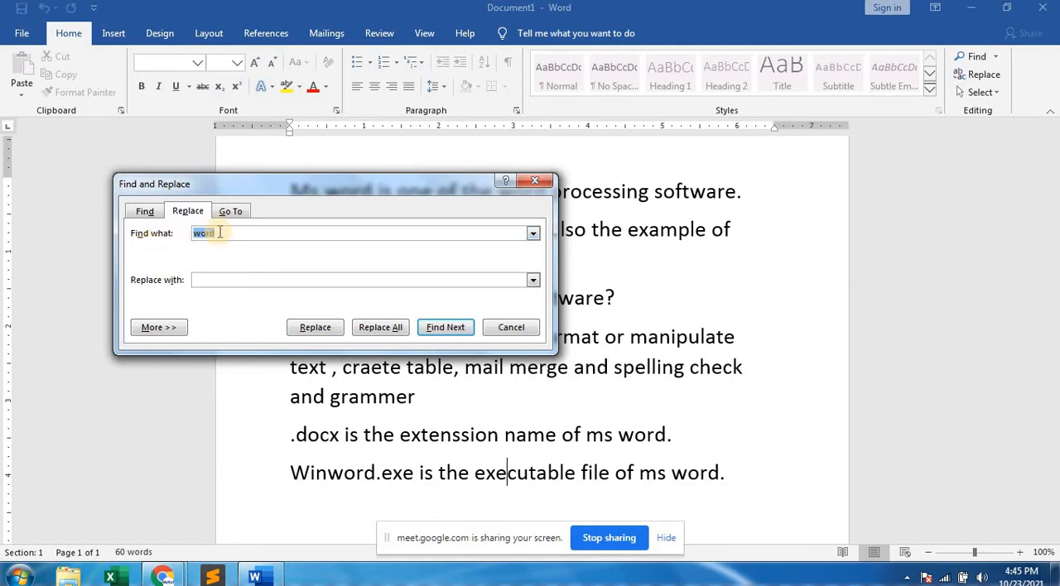
left_click(203, 281)
type("text")
left_click(397, 333)
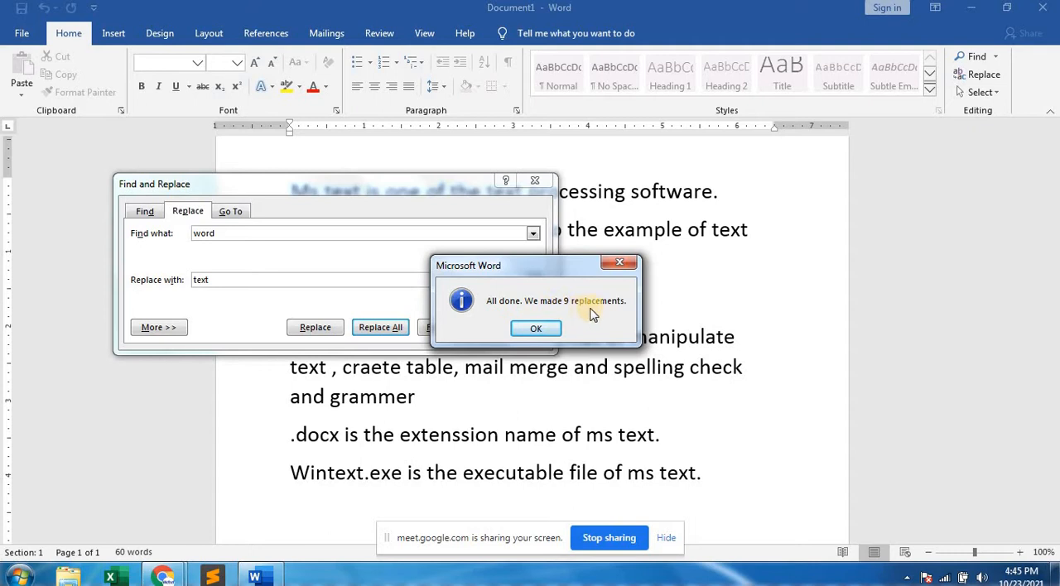
left_click(536, 328)
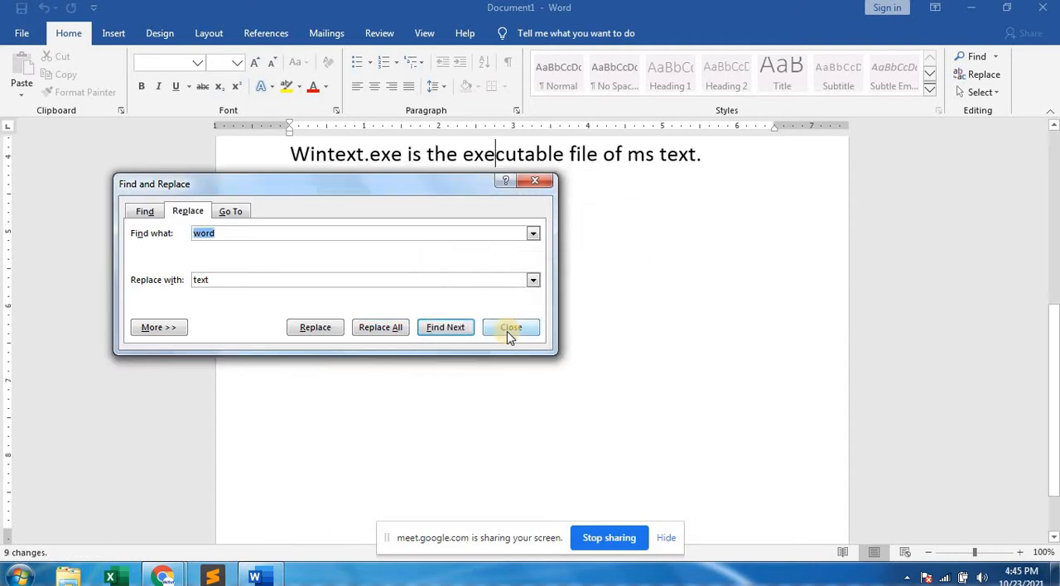
left_click(506, 329)
scroll(667, 362, "up", 5)
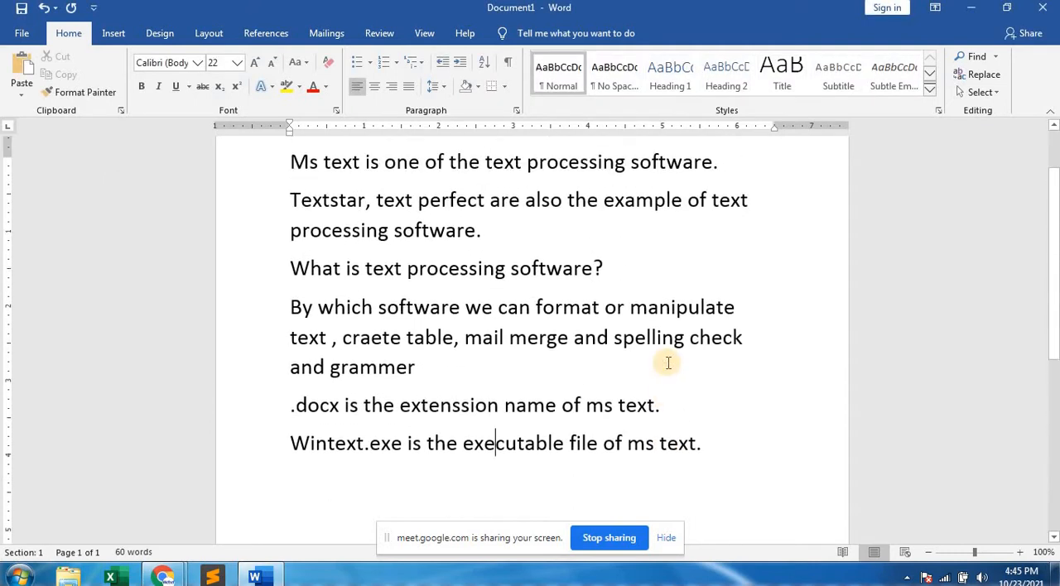
scroll(668, 362, "up", 2)
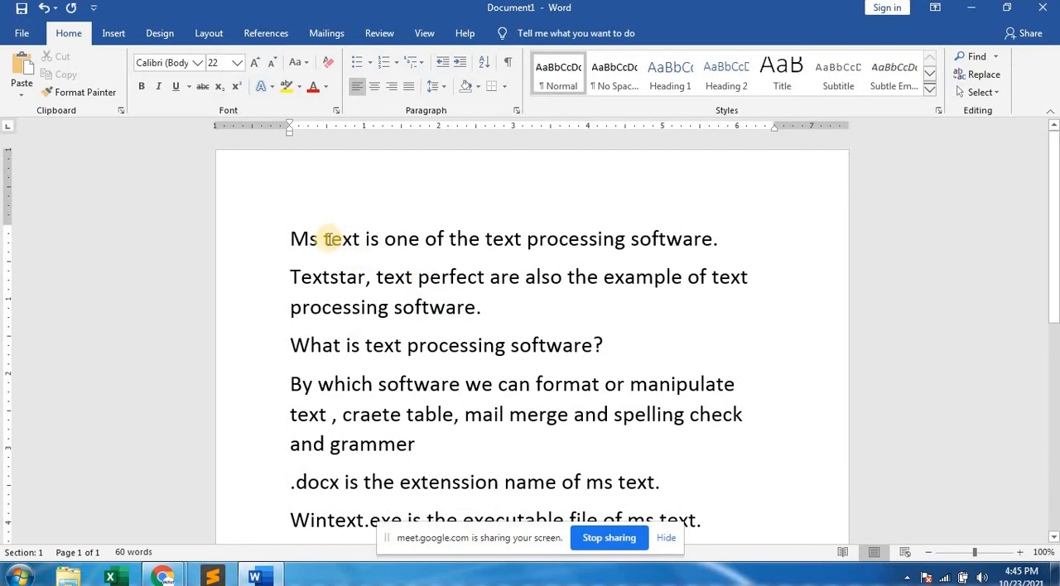
left_click_drag(323, 239, 368, 242)
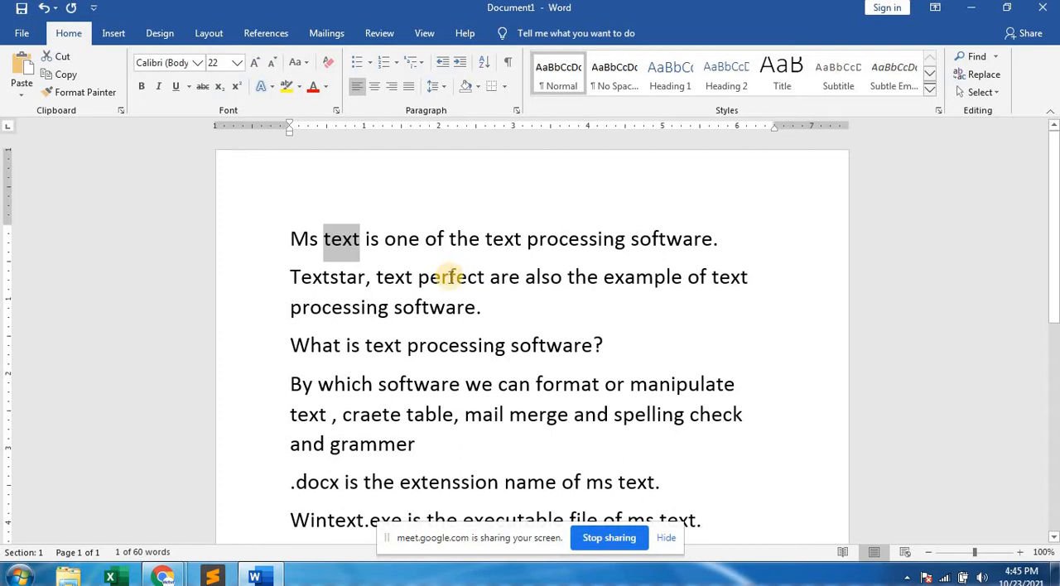
scroll(449, 274, "down", 2)
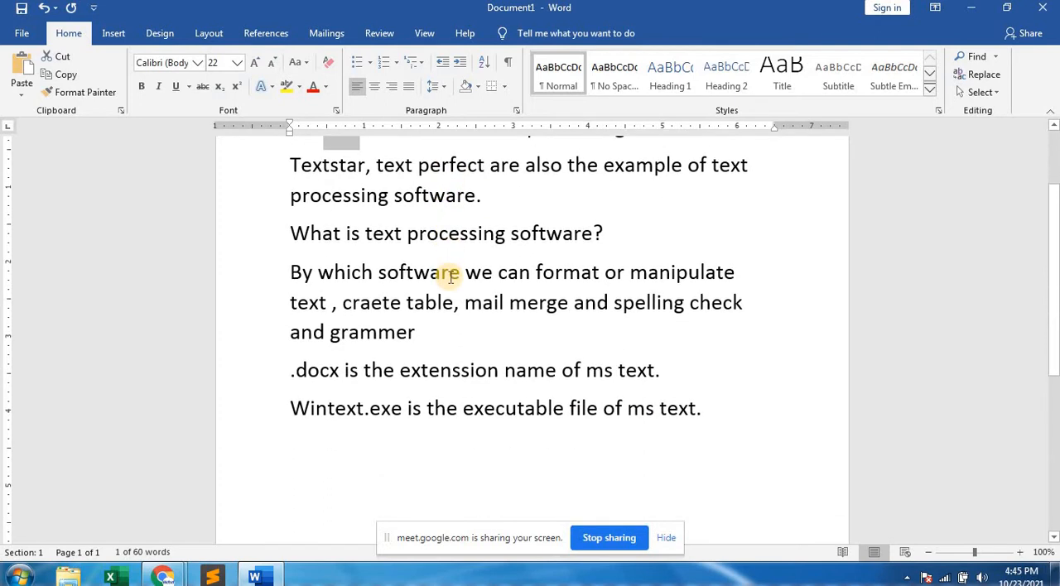
scroll(451, 277, "up", 2)
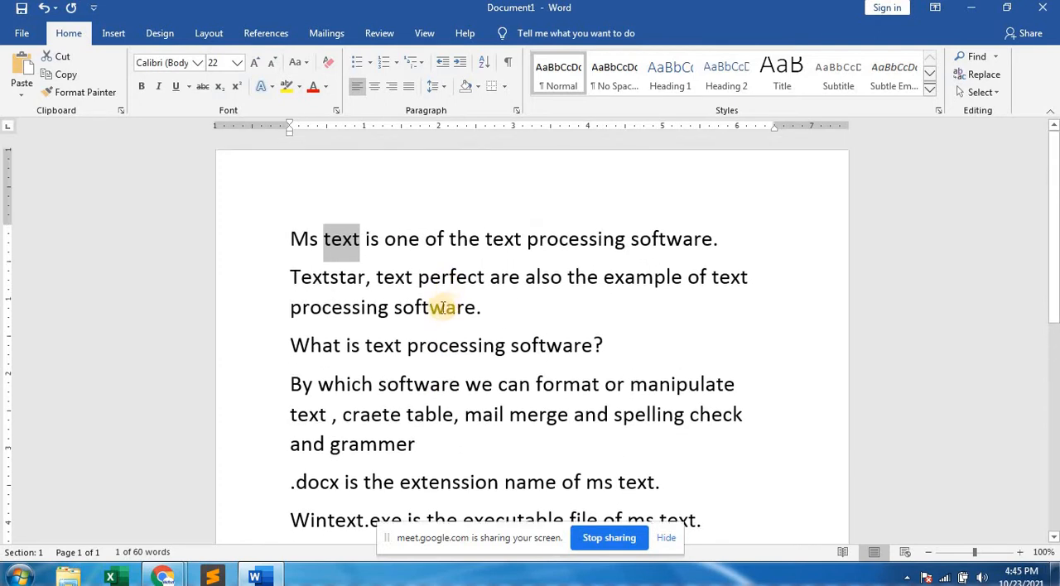
left_click(432, 312)
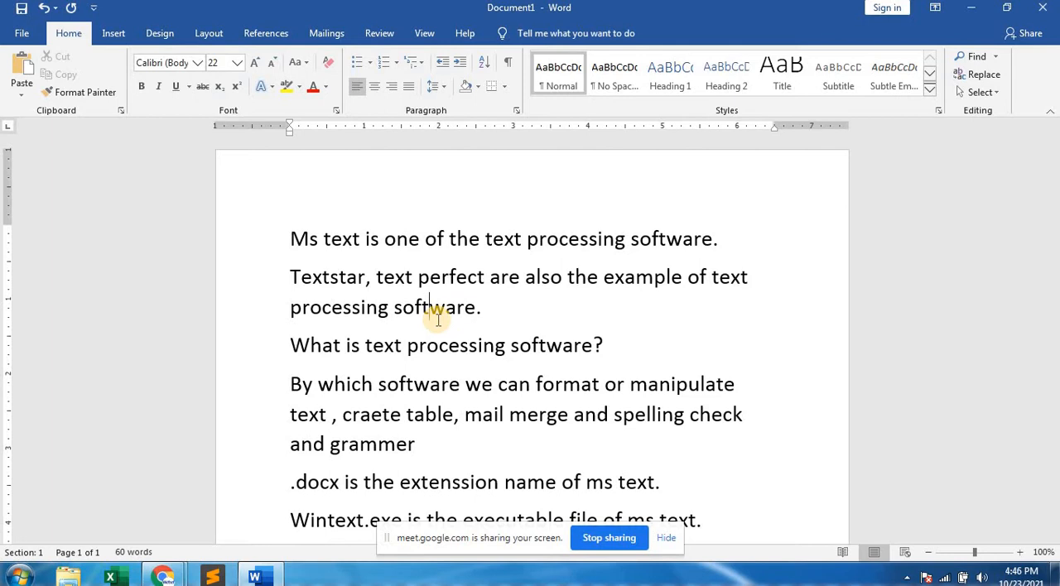
Replace every "text" with "word" throughout the document and return to the beginning of the notes.
key("ctrl+h")
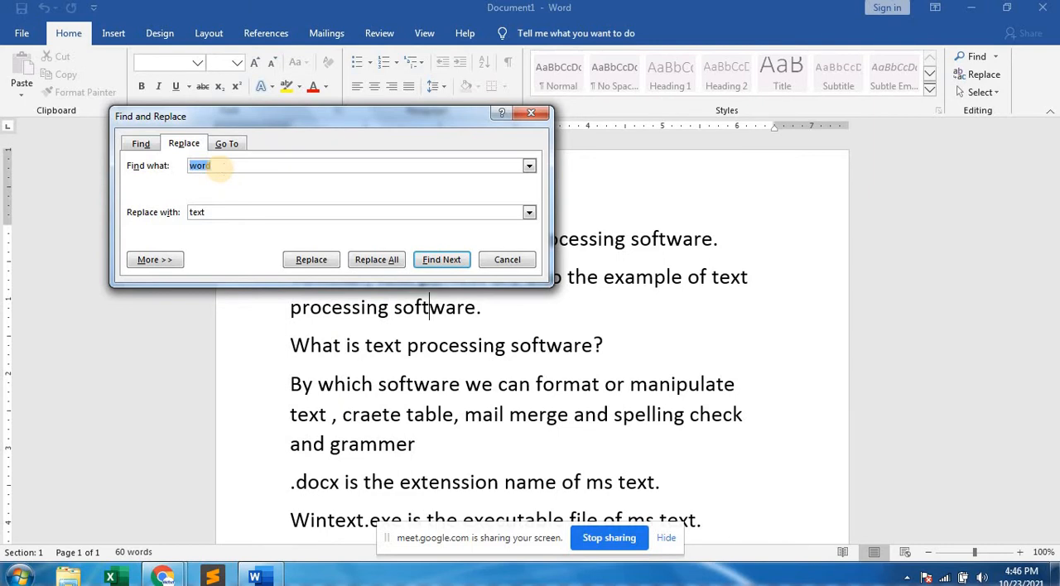
type("text")
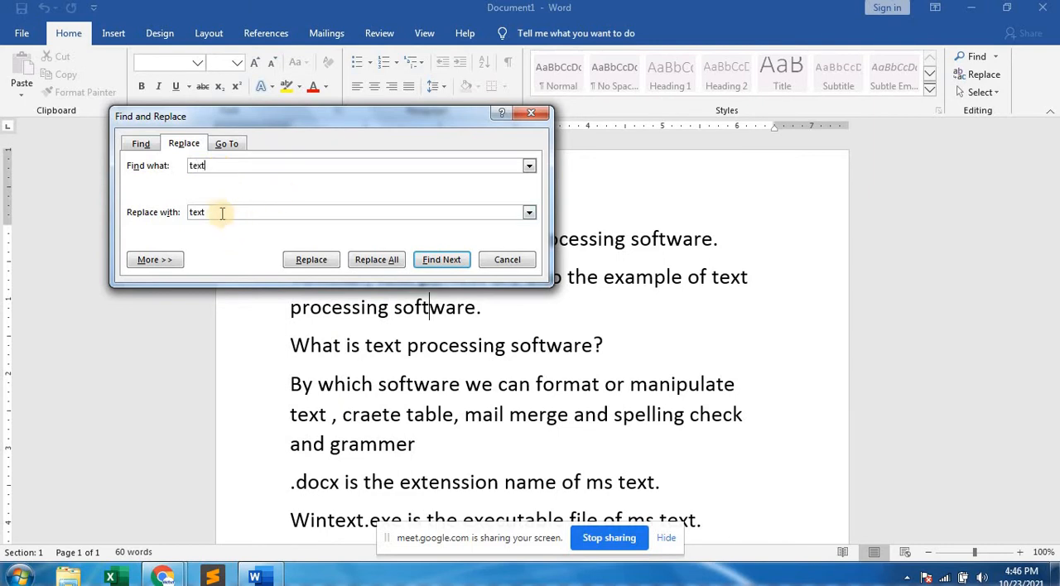
left_click_drag(204, 213, 168, 212)
type("word")
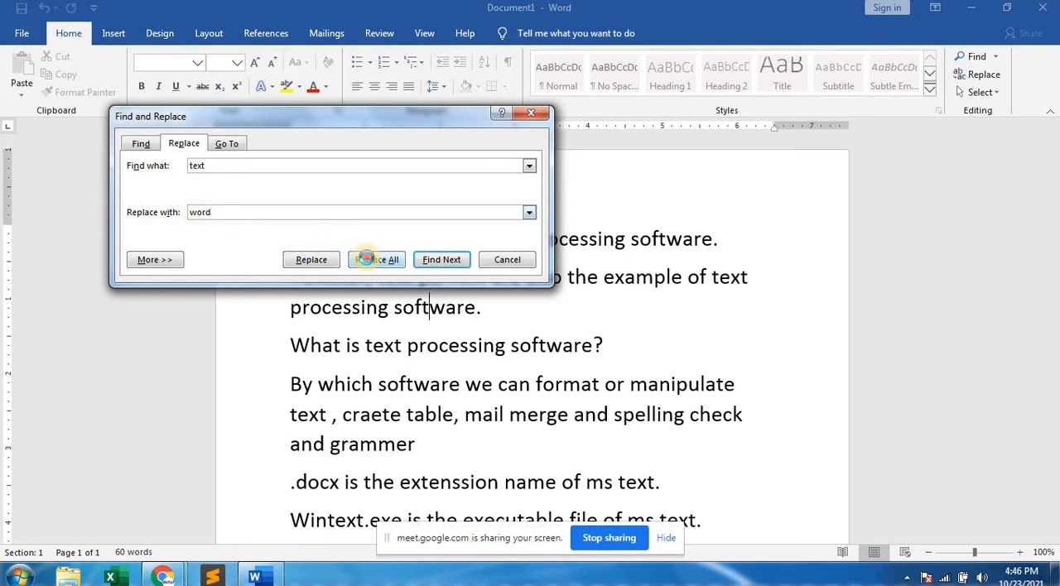
left_click(378, 261)
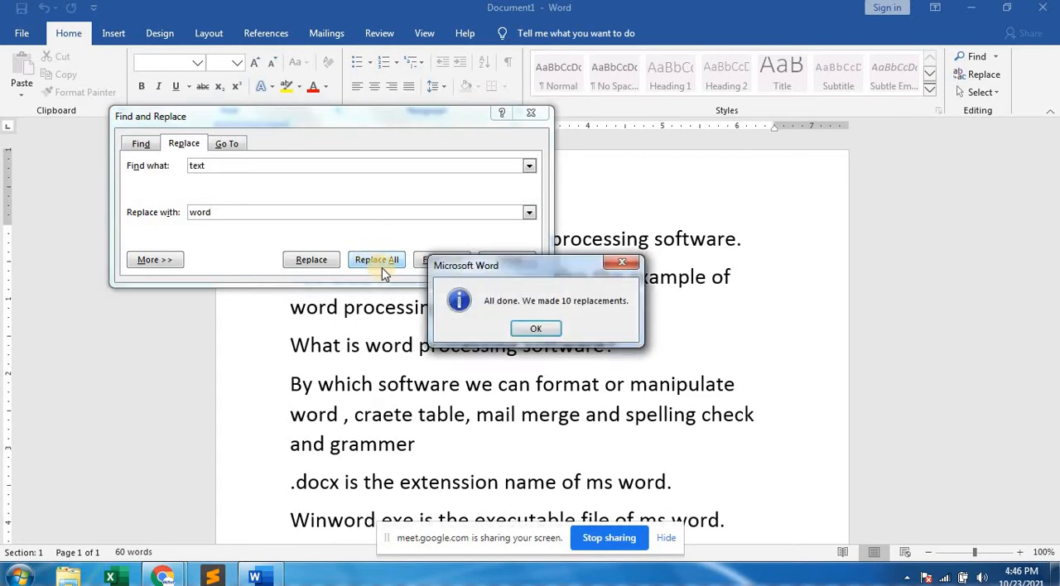
left_click(537, 327)
left_click(506, 260)
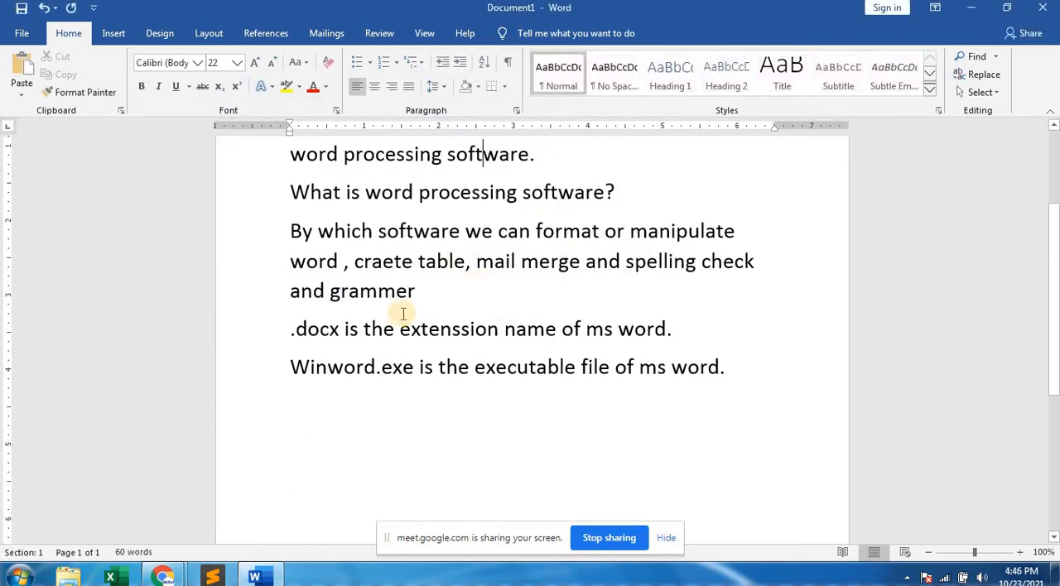
scroll(404, 312, "up", 2)
scroll(403, 312, "up", 2)
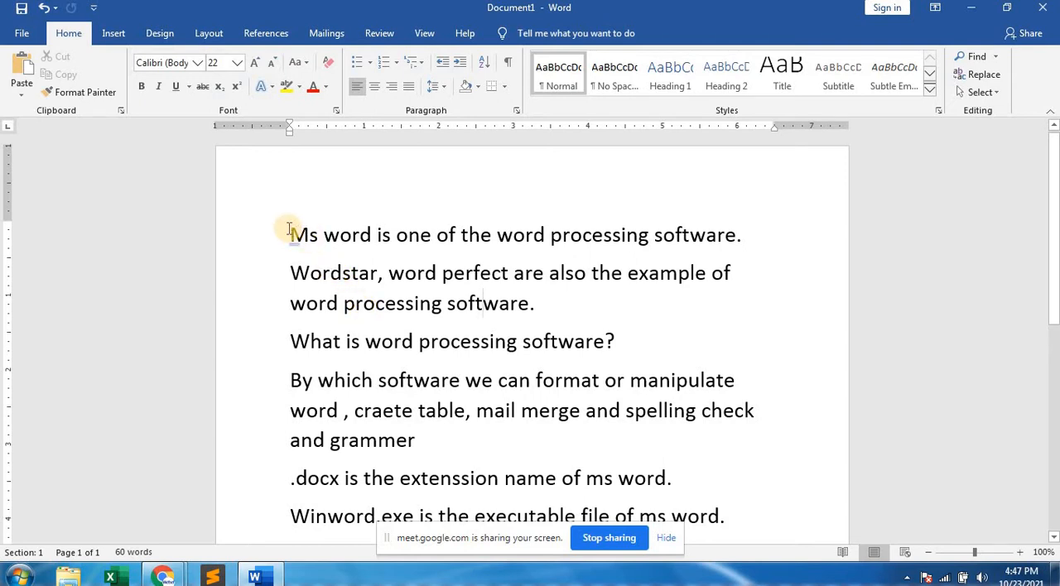
Select the first three paragraphs up to "software" before the question mark and change their case to UPPERCASE, followed by lowercase.
left_click_drag(292, 233, 605, 342)
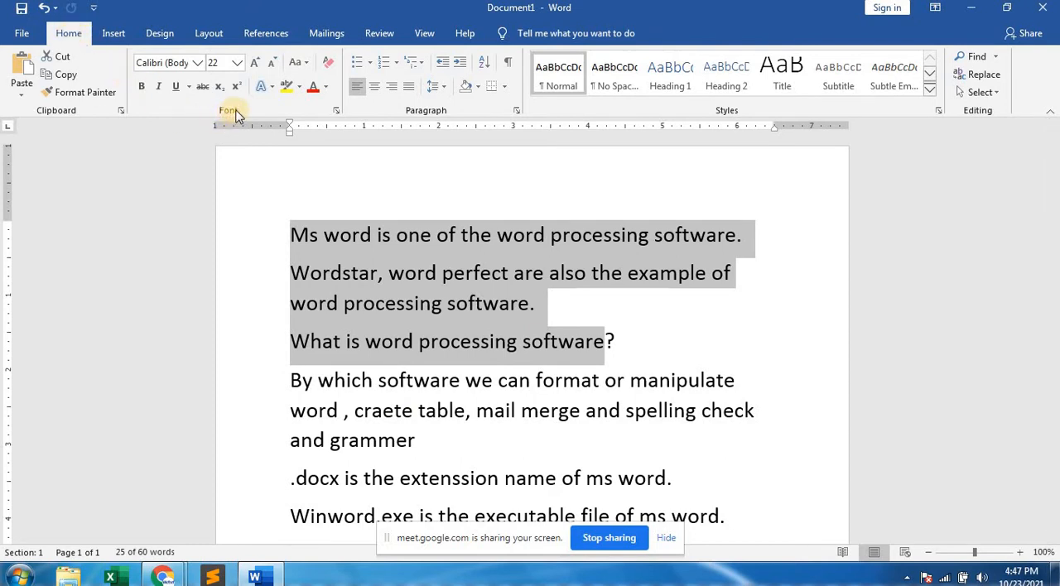
left_click(307, 66)
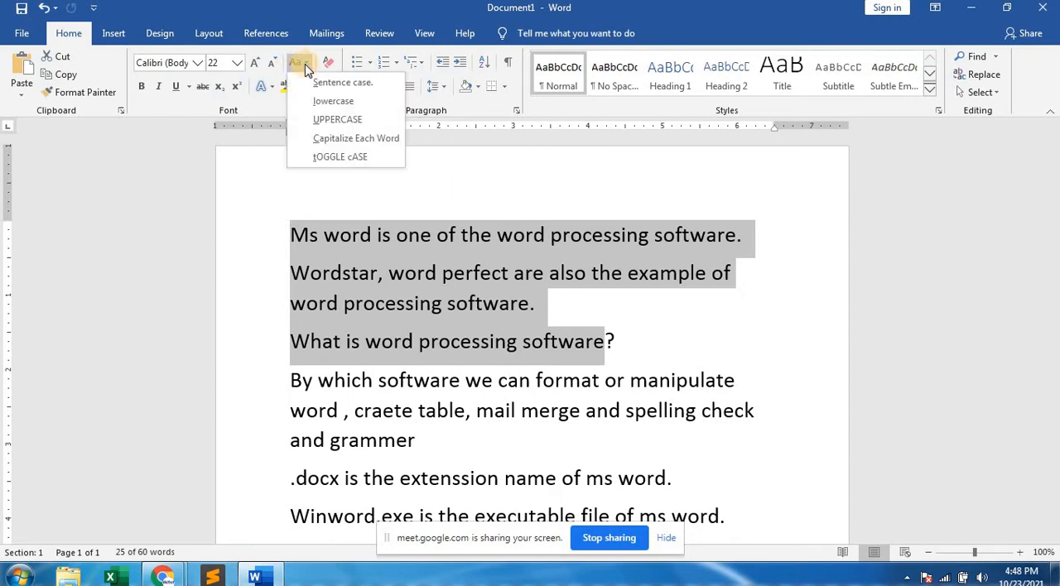
left_click(336, 119)
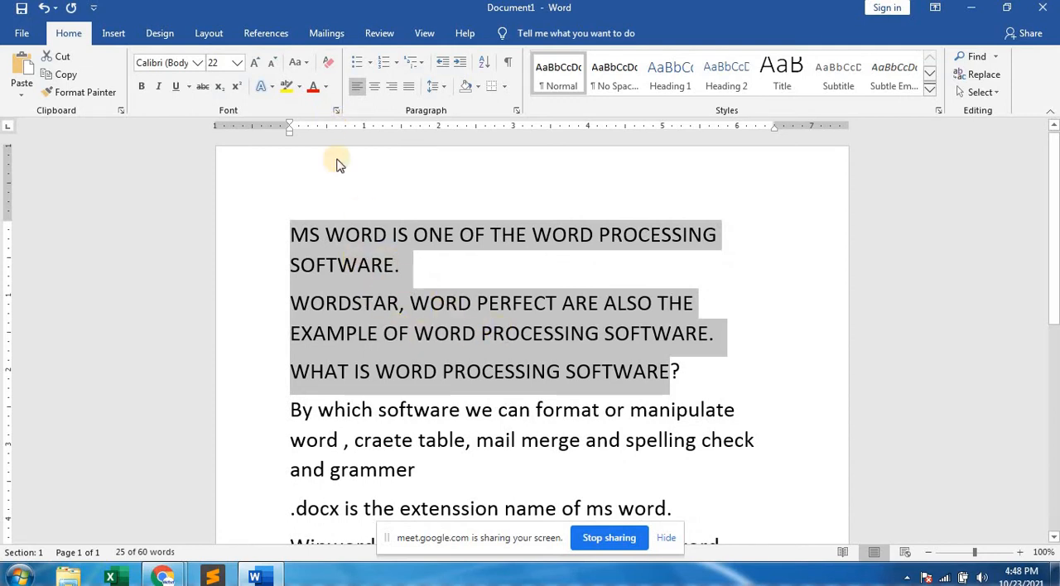
left_click(299, 62)
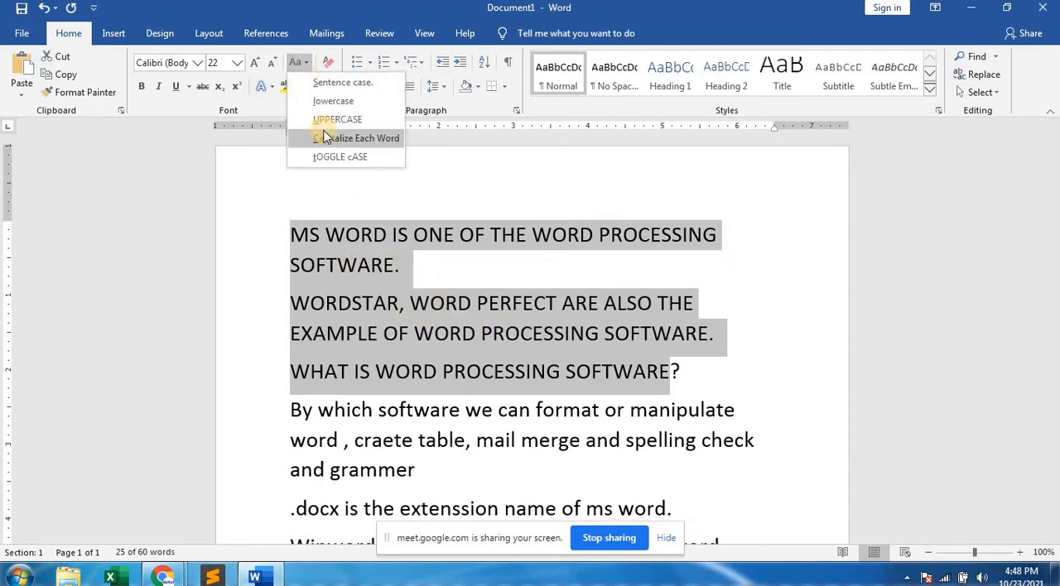
left_click(331, 102)
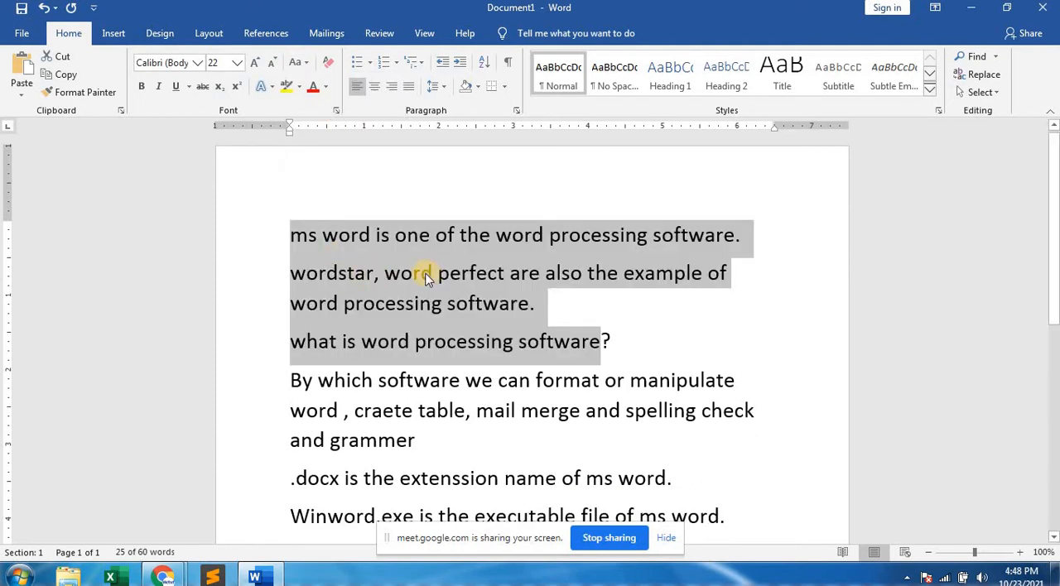
Change the case of the selected paragraphs to Capitalize Each Word, followed by tOGGLE cASE.
left_click(304, 63)
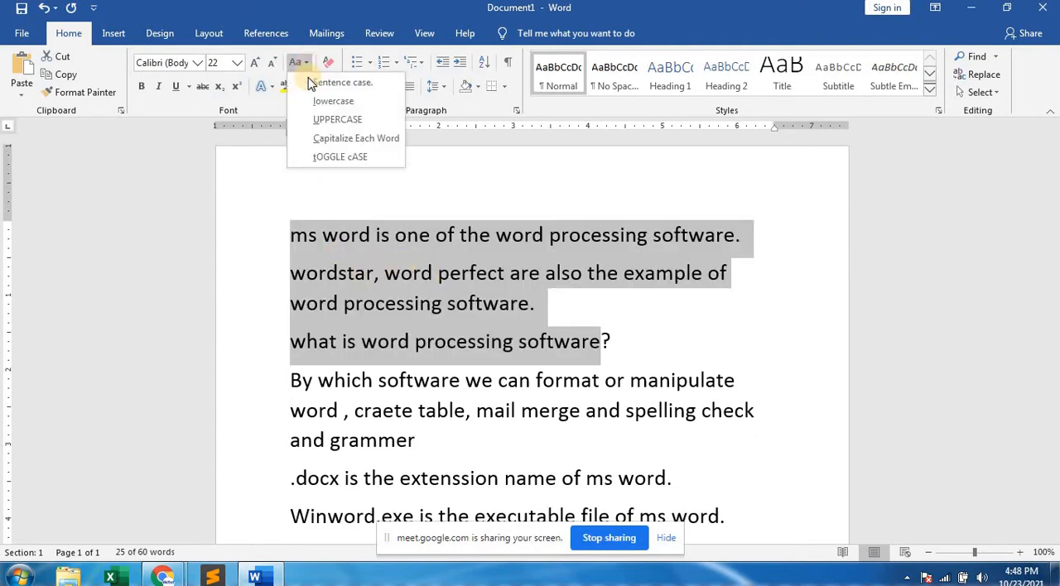
left_click(340, 138)
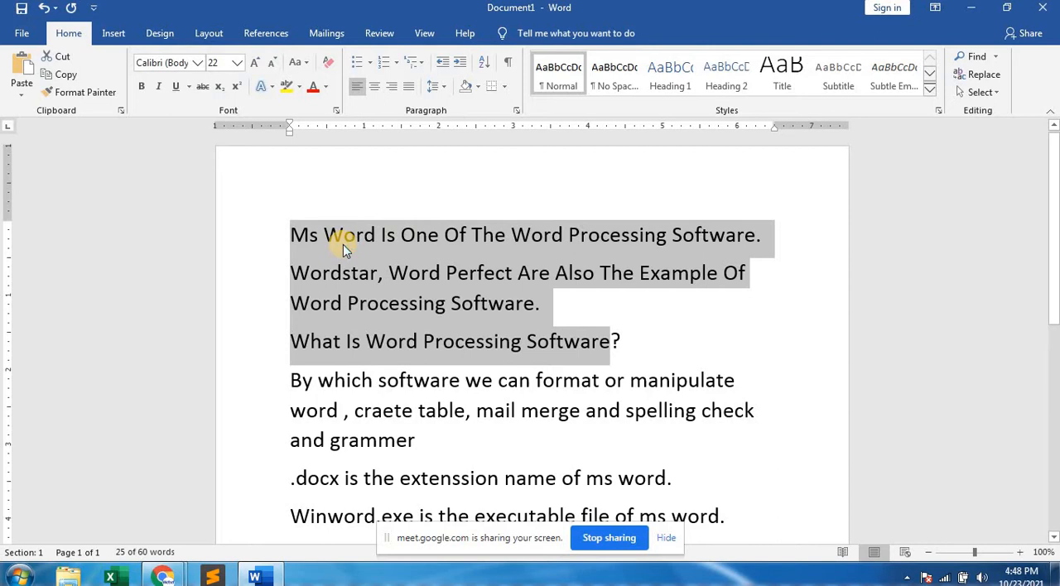
left_click(306, 66)
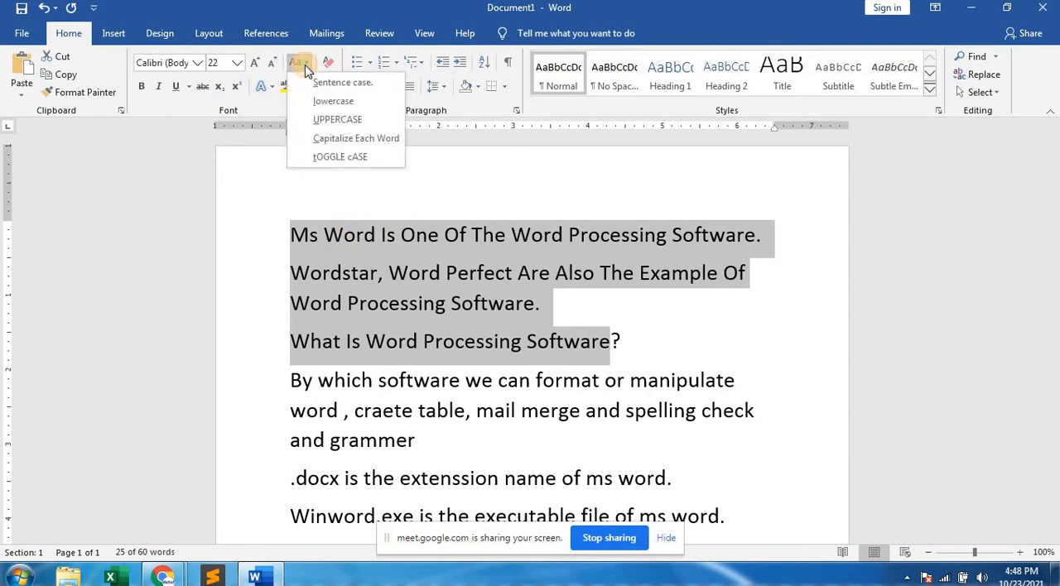
left_click(321, 162)
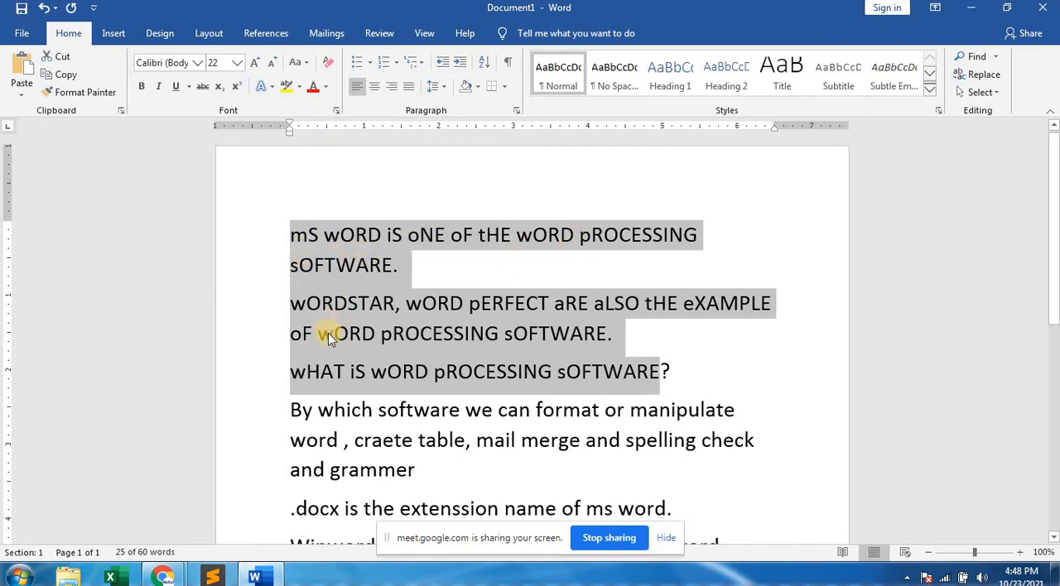
Apply Sentence case to the selected paragraphs and clear the selection.
left_click(300, 63)
left_click(323, 81)
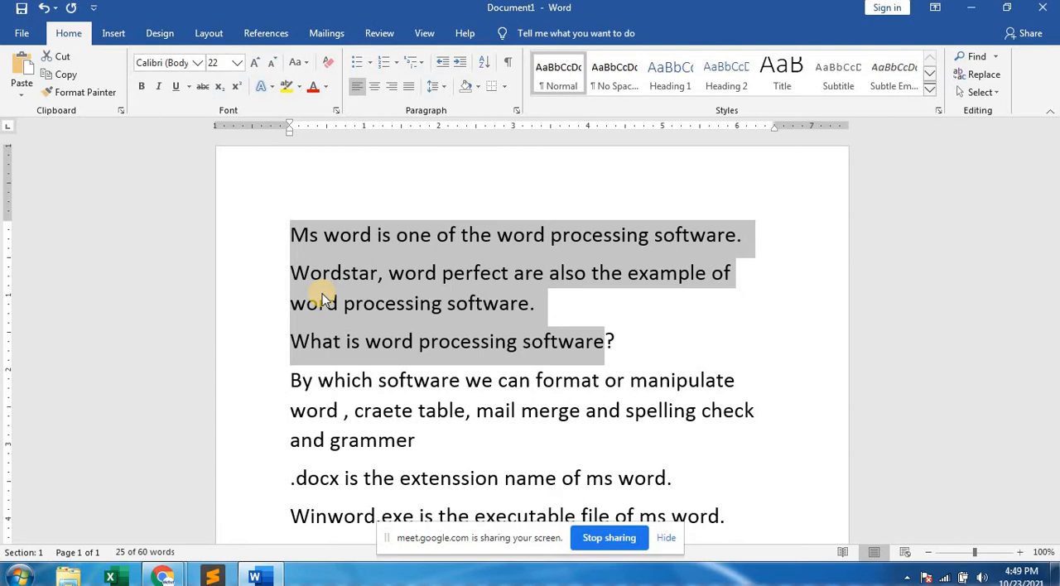
left_click(613, 342)
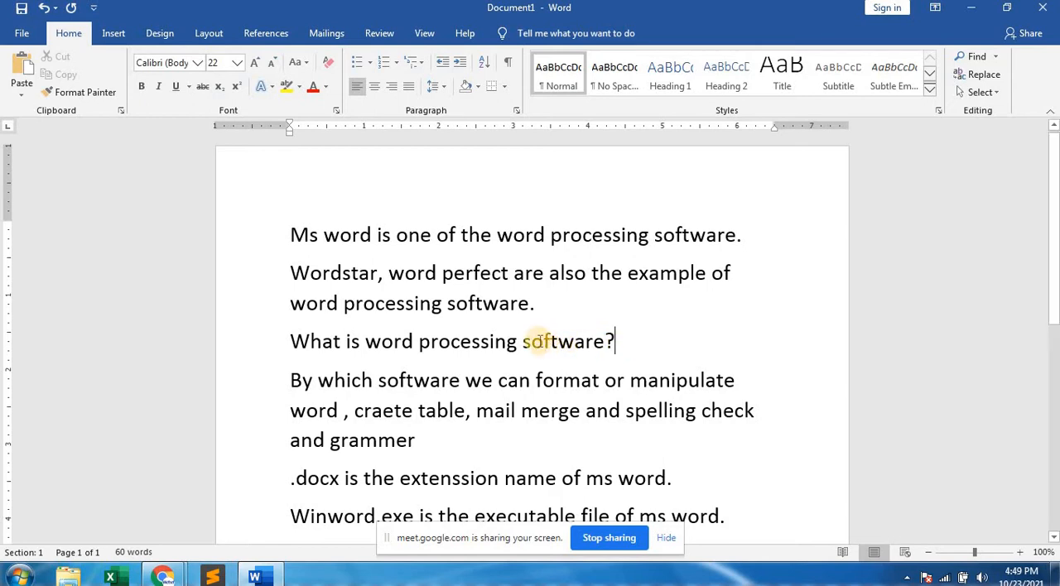
left_click(697, 411)
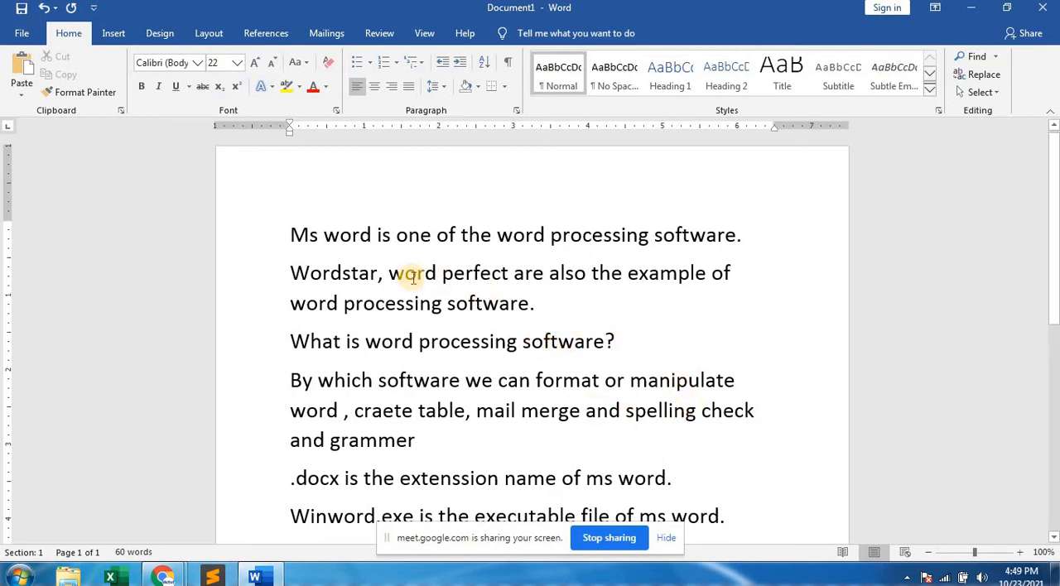
Highlight "word" and "processing" one after the other in the first sentence, and look at the end of the notes.
double_click(350, 235)
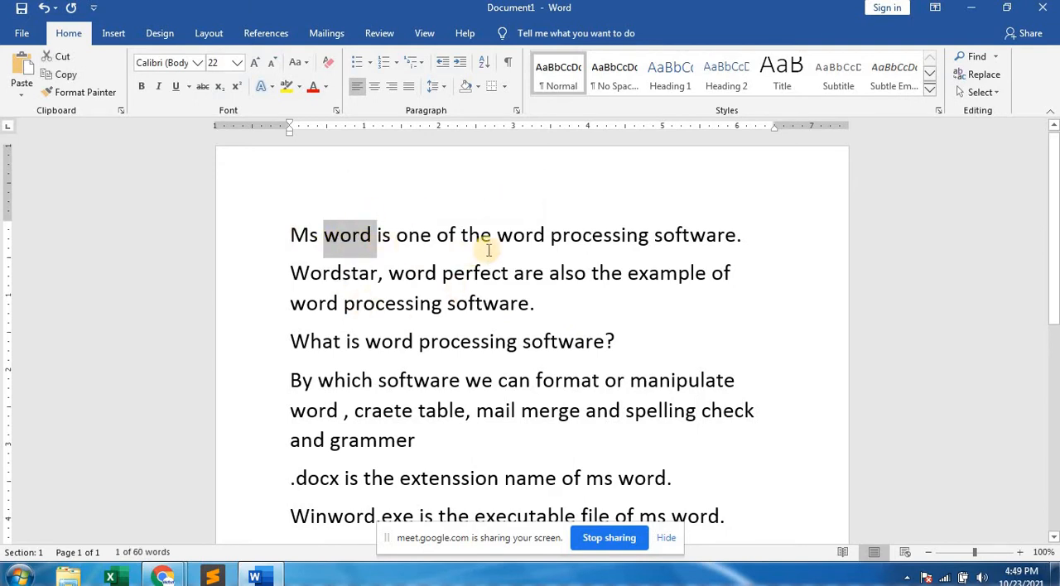
double_click(589, 236)
key("ctrl+c")
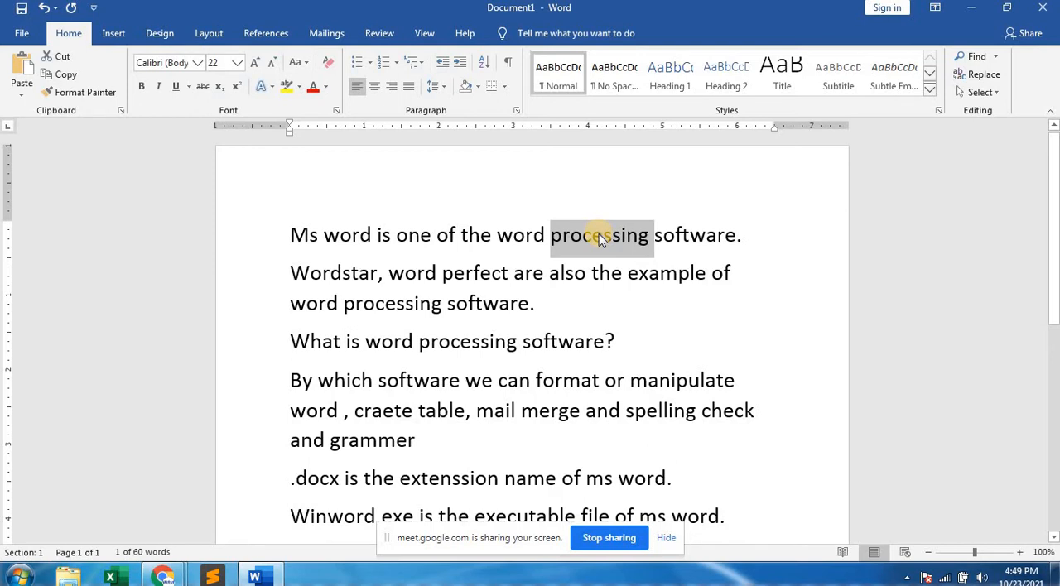
scroll(615, 331, "down", 3)
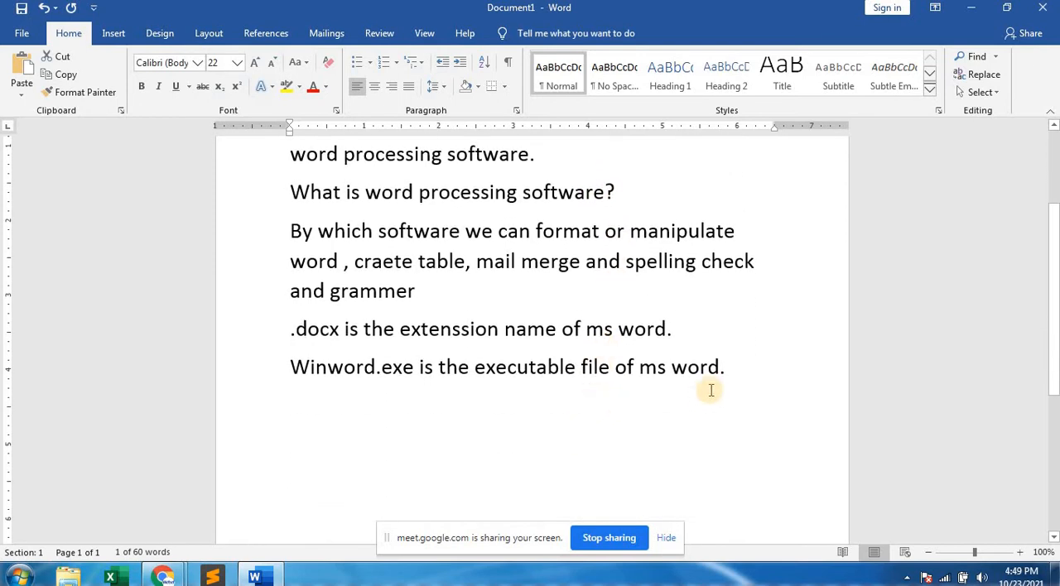
Paste the copied word "processing" on a new line after the "Winword.exe" sentence.
left_click(723, 367)
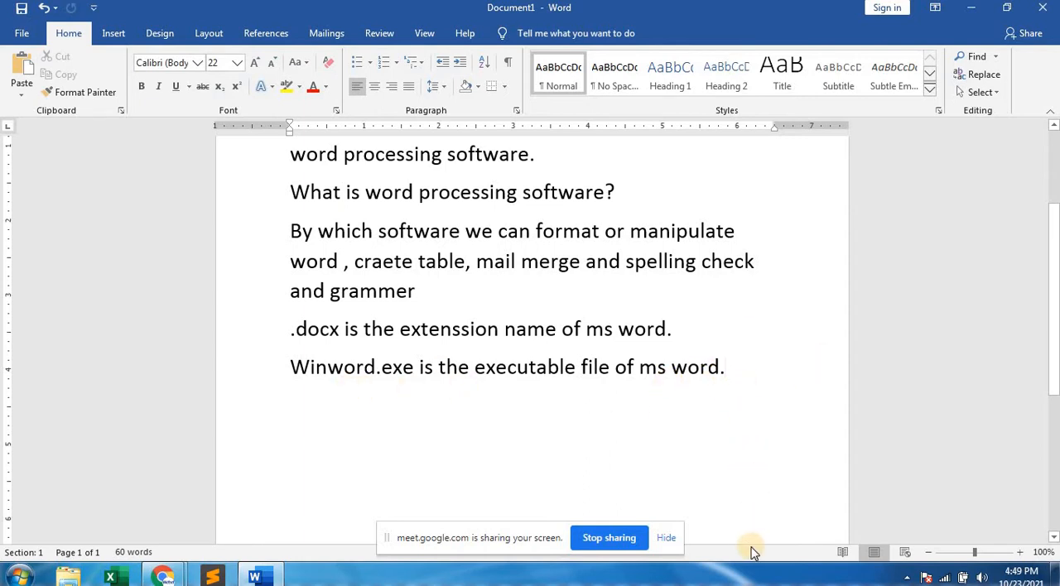
key("Return")
key("ctrl+v")
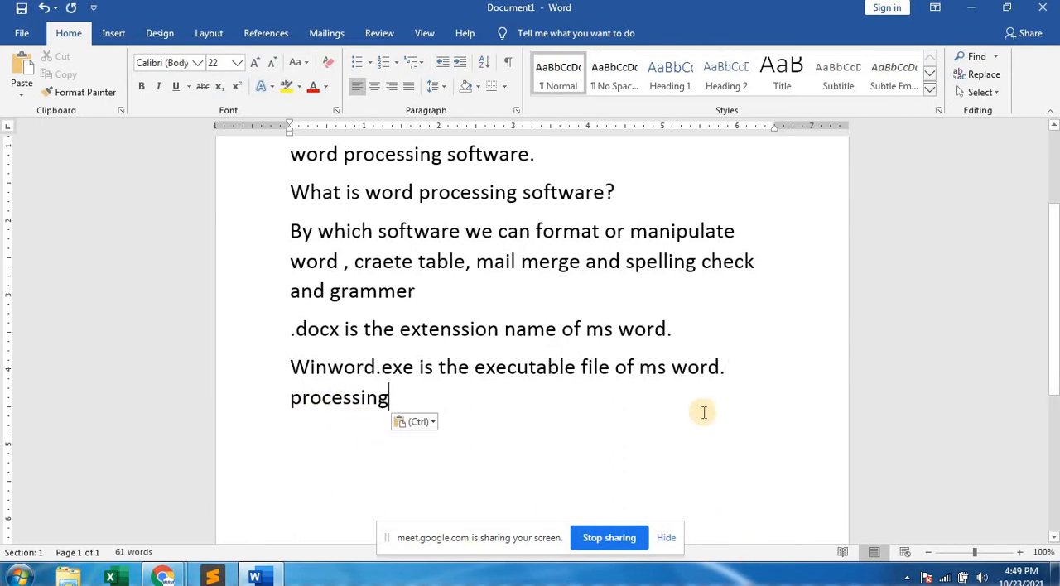
Select "software" in the first sentence, return to the end of the last line and paste "processing" there again.
scroll(704, 397, "up", 4)
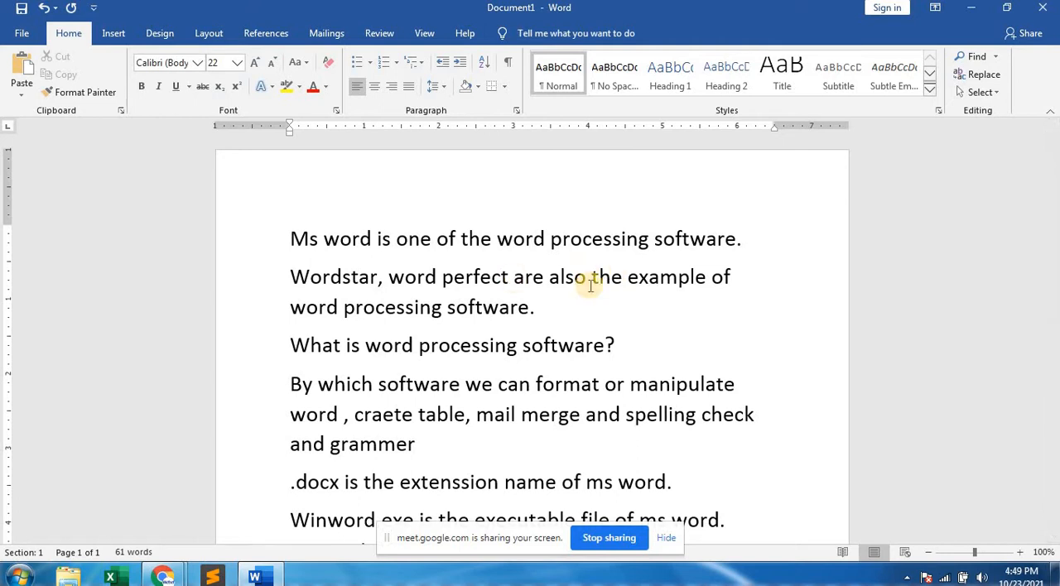
double_click(676, 239)
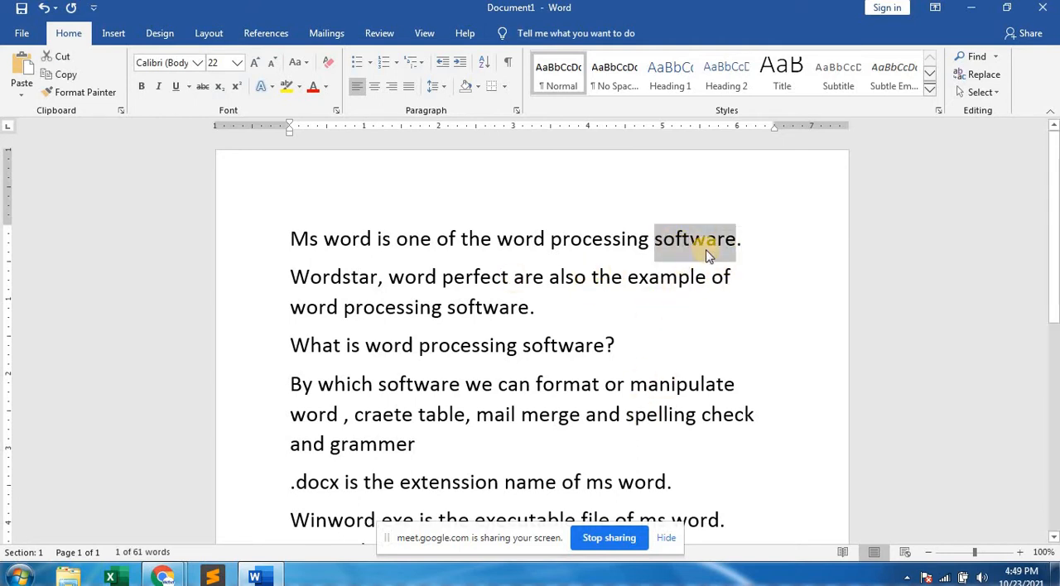
scroll(633, 407, "down", 3)
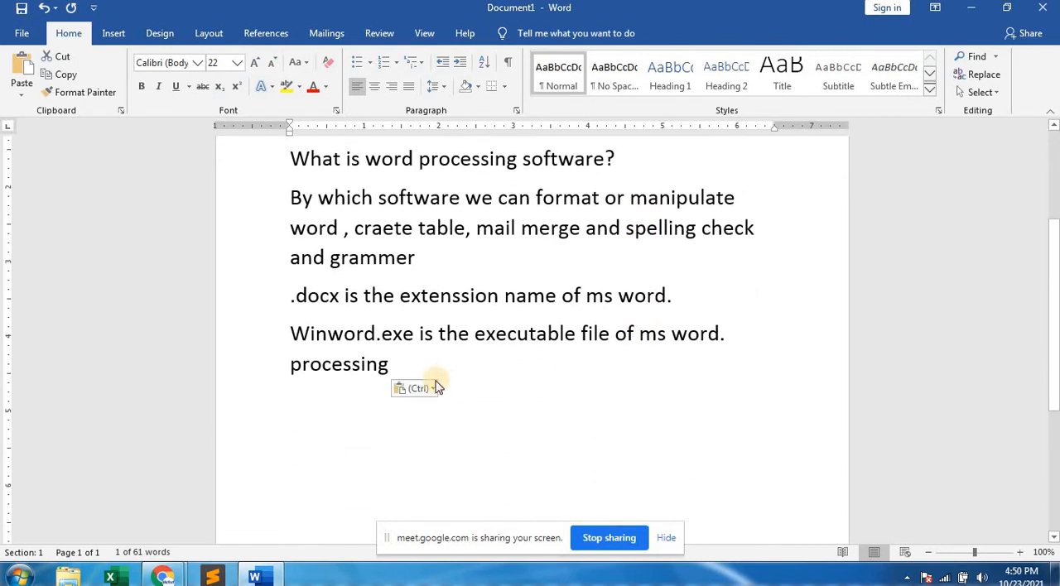
left_click(409, 362)
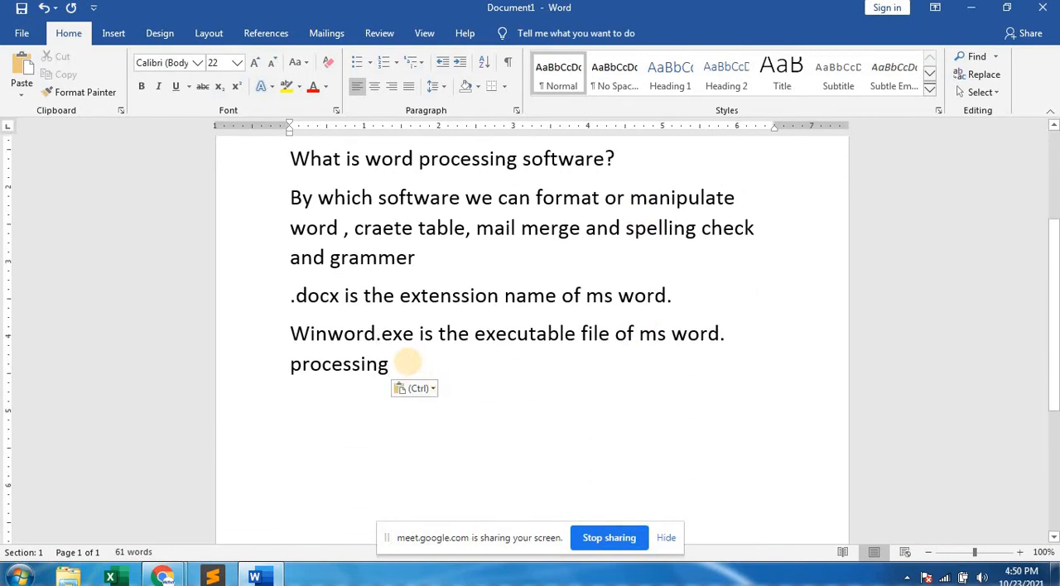
key("ctrl+v")
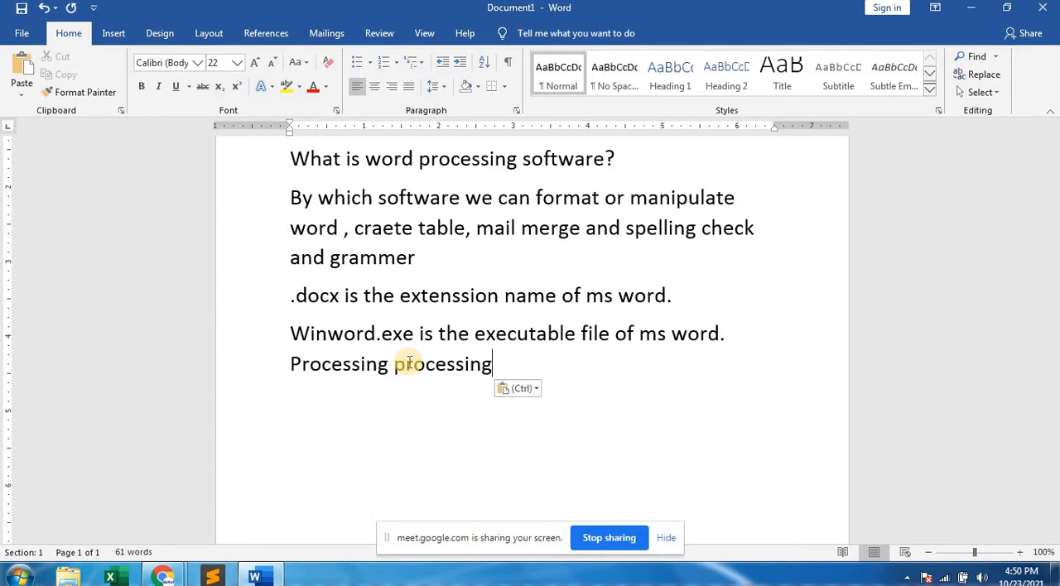
Cut "software" from the first sentence and paste it at the end of the last line.
scroll(464, 378, "up", 5)
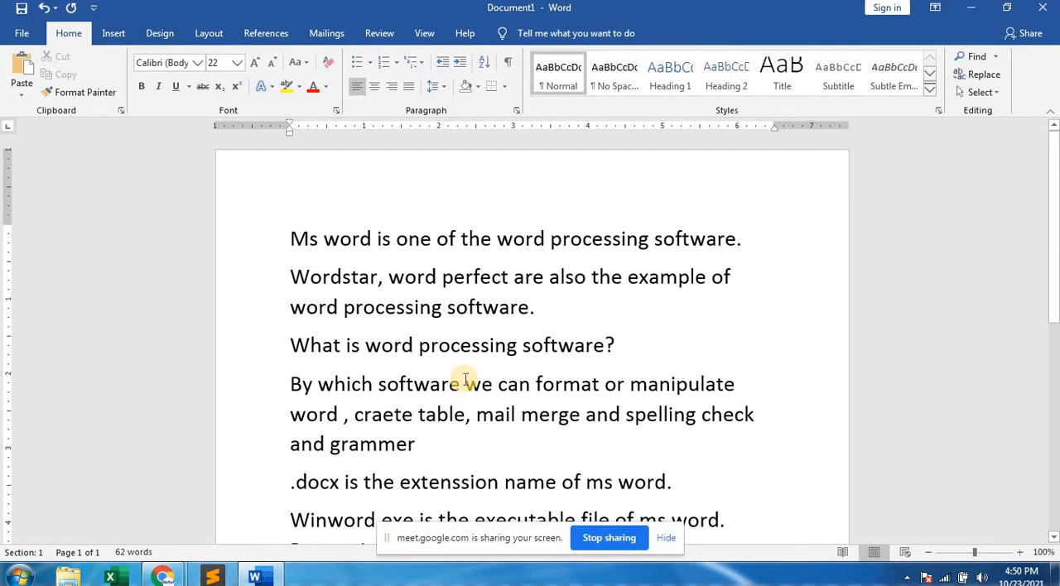
double_click(693, 239)
key("ctrl+c")
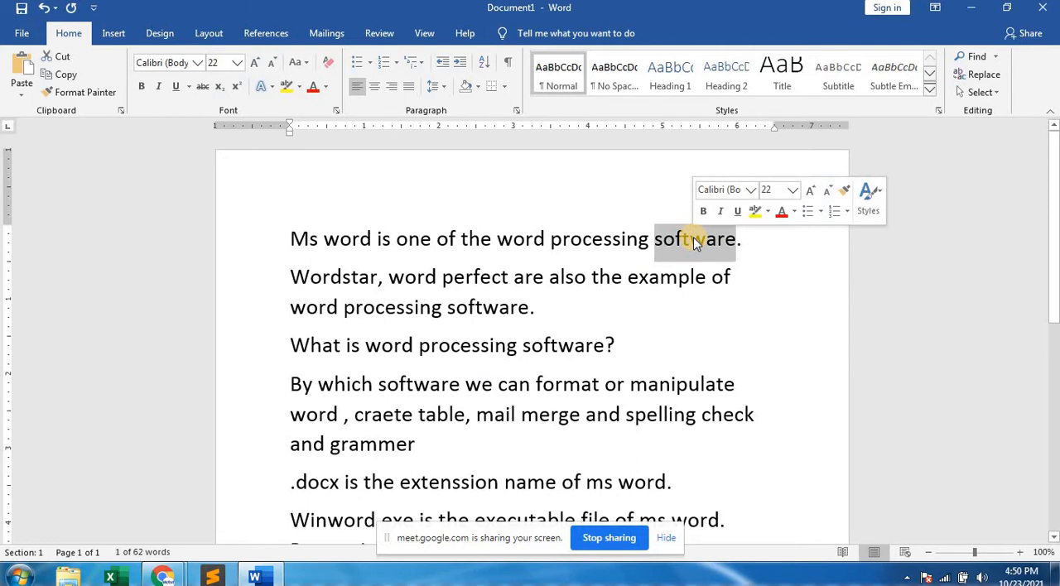
key("Delete")
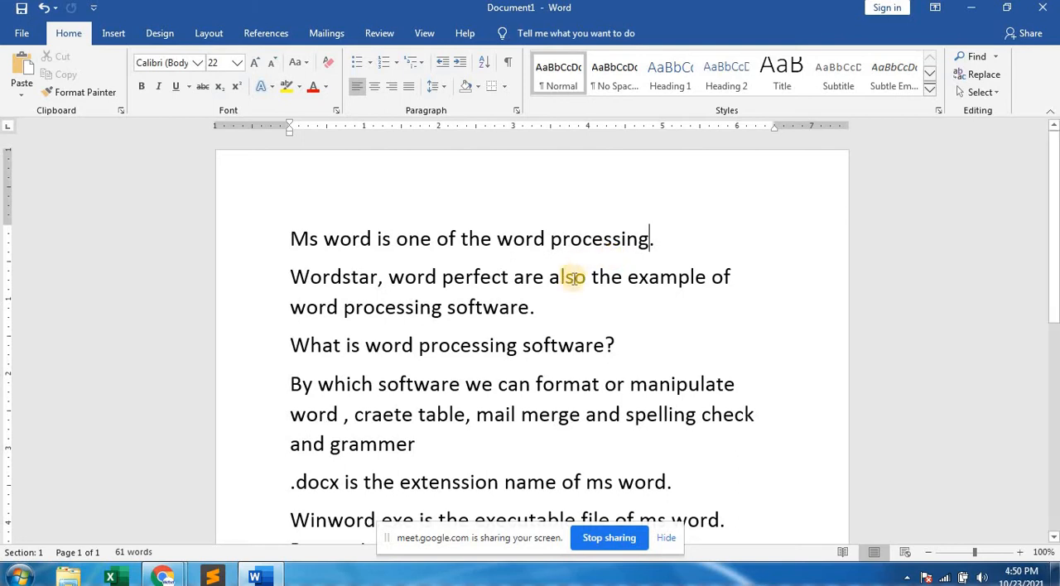
scroll(580, 281, "down", 5)
left_click(513, 326)
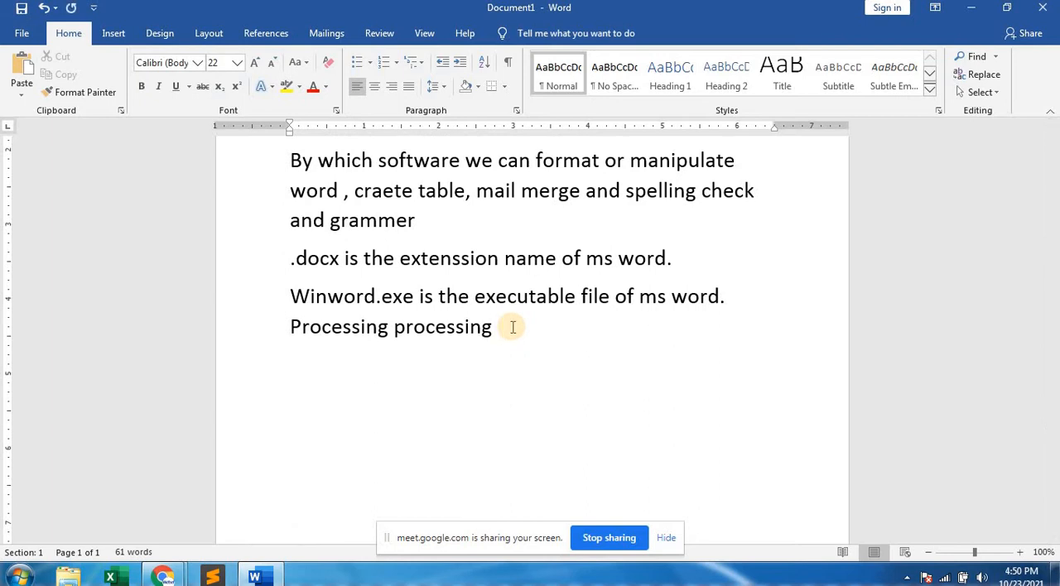
key("ctrl+v")
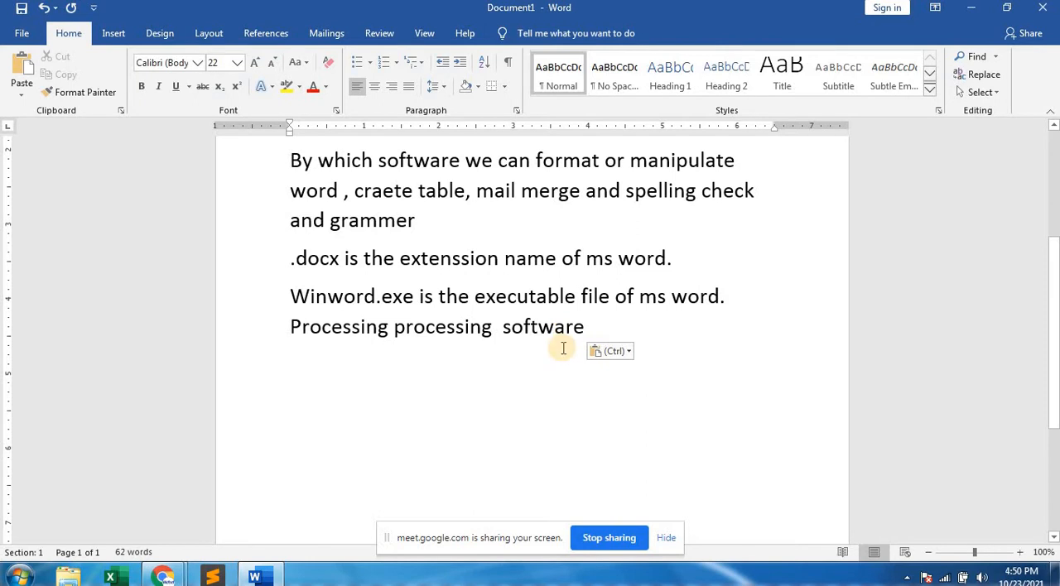
Compare the first sentence with the words pasted at the end of the notes.
scroll(546, 354, "up", 3)
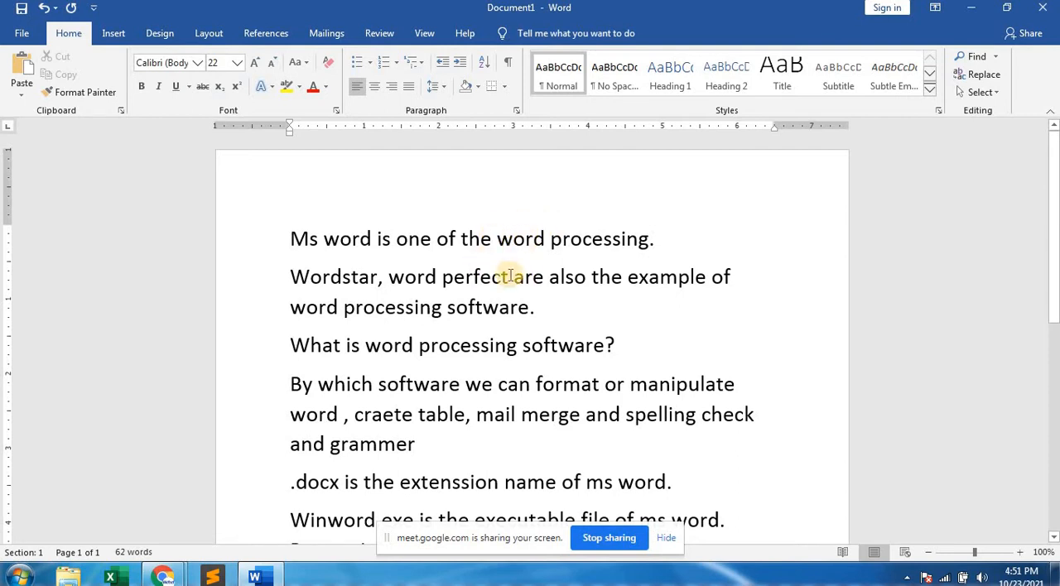
scroll(507, 276, "down", 3)
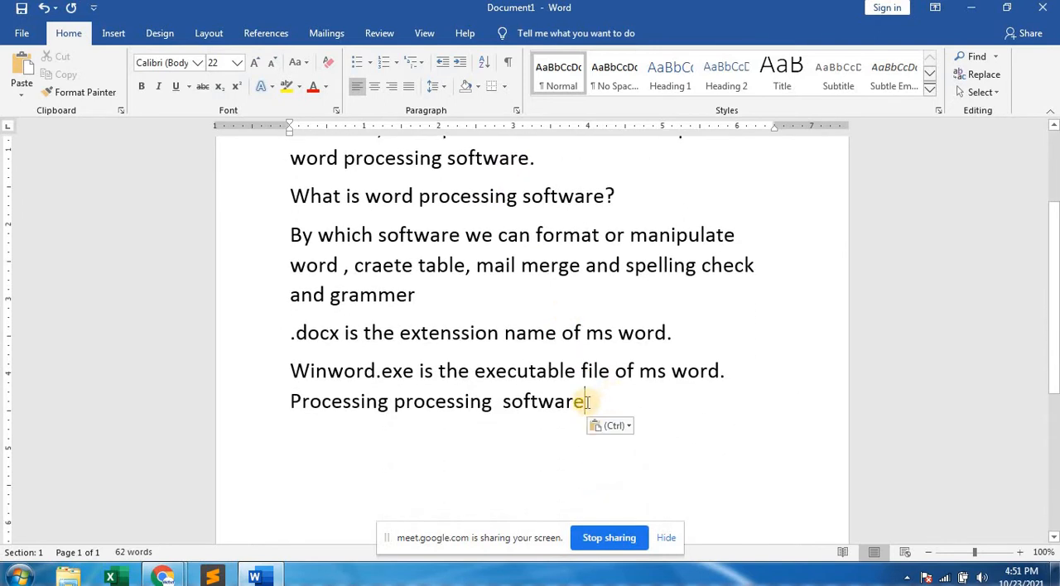
left_click(452, 403)
scroll(488, 365, "up", 3)
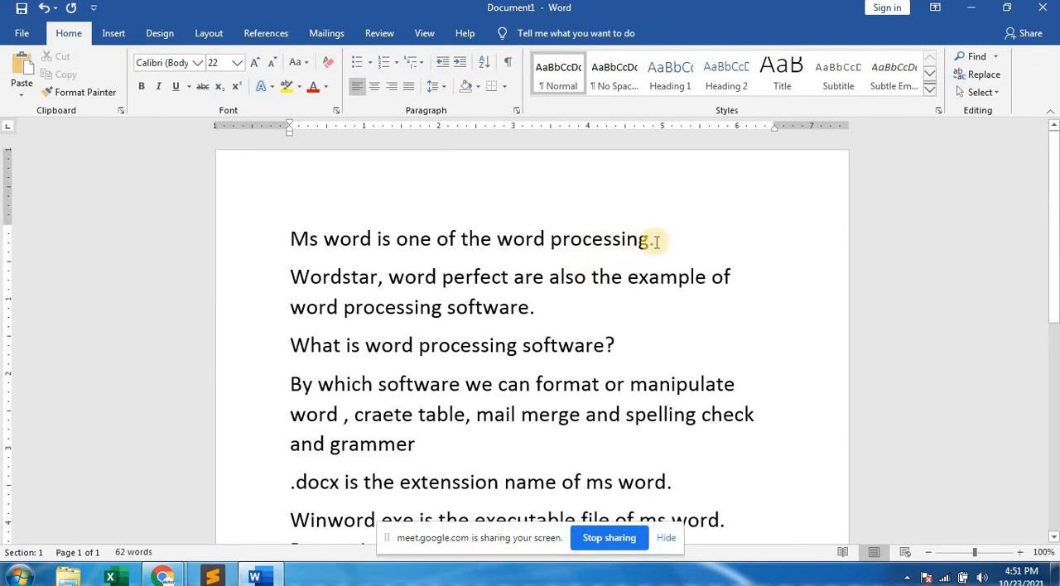
scroll(568, 320, "down", 3)
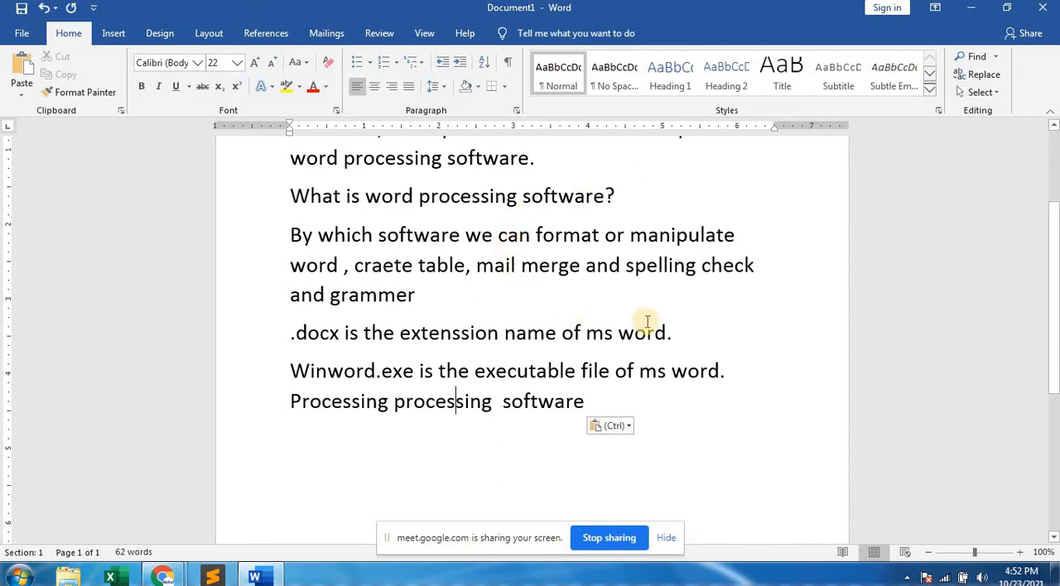
left_click(734, 365)
scroll(687, 385, "up", 1)
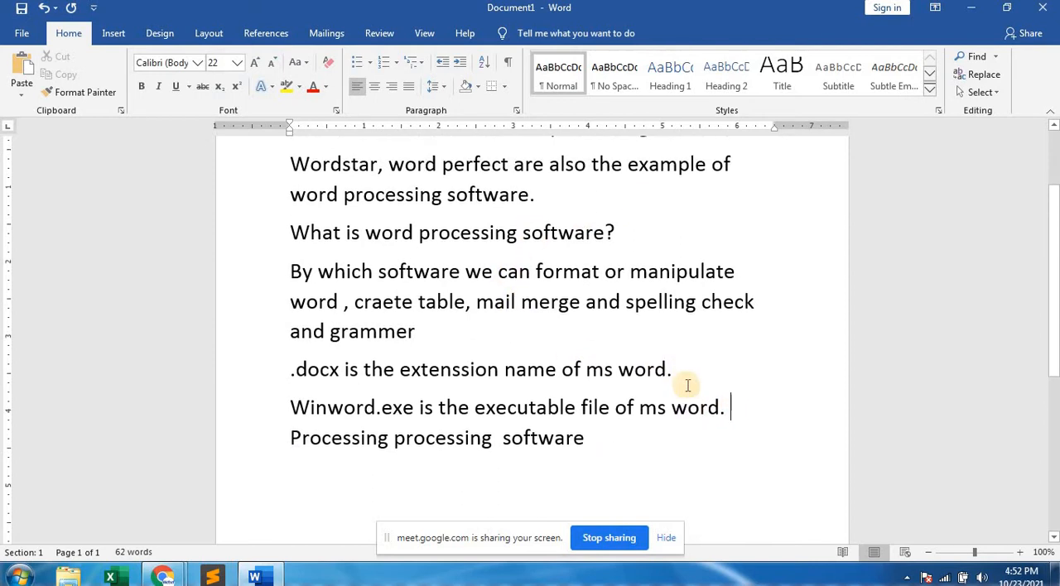
scroll(687, 380, "down", 1)
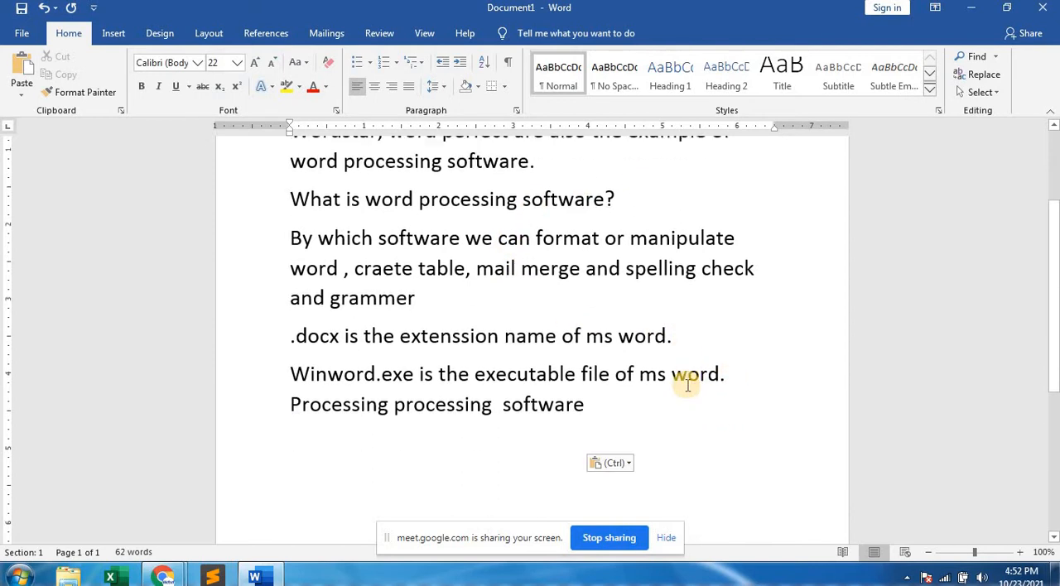
Copy "extenssion" and "name" directly from the ".docx" sentence to the end of the last line, without using the clipboard.
double_click(433, 335)
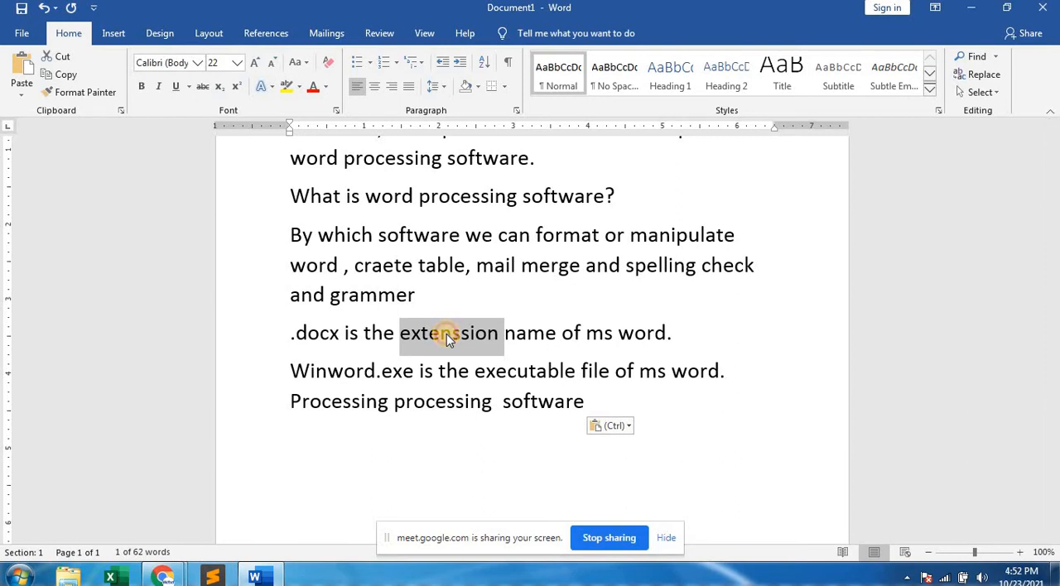
left_click_drag(446, 334, 602, 404)
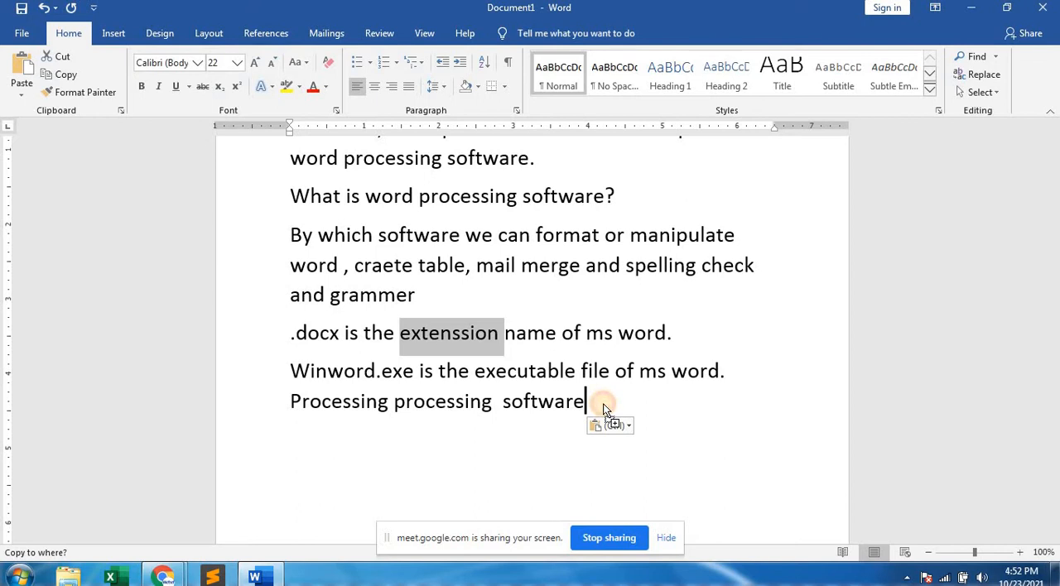
left_click_drag(603, 403, 603, 404)
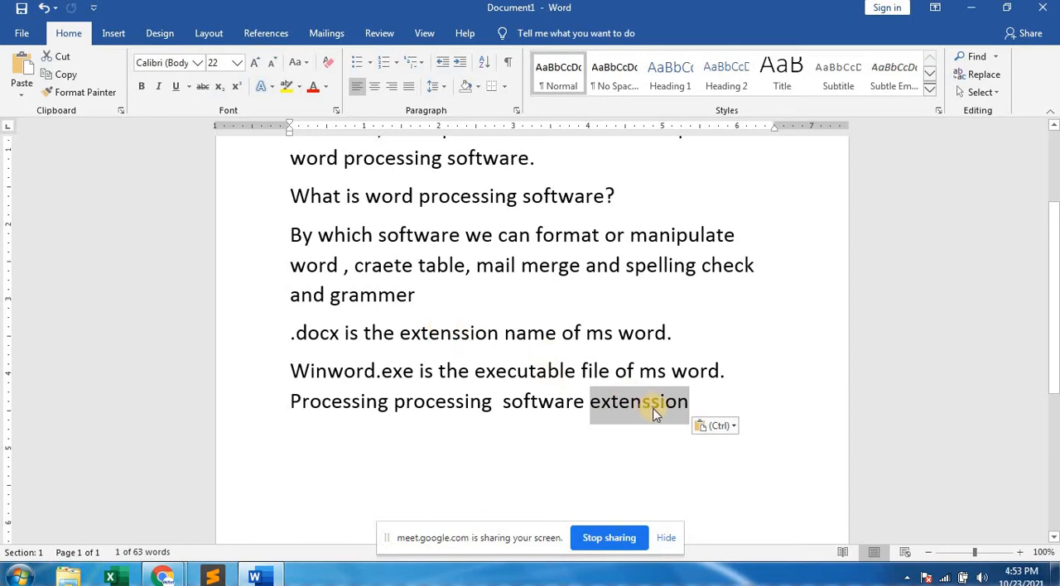
double_click(535, 333)
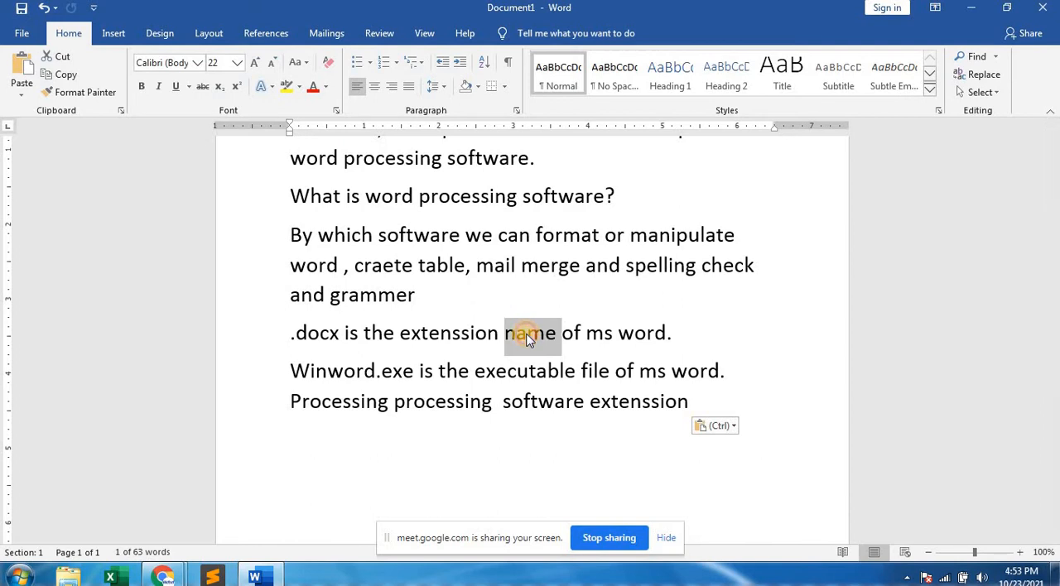
left_click_drag(531, 340, 577, 365)
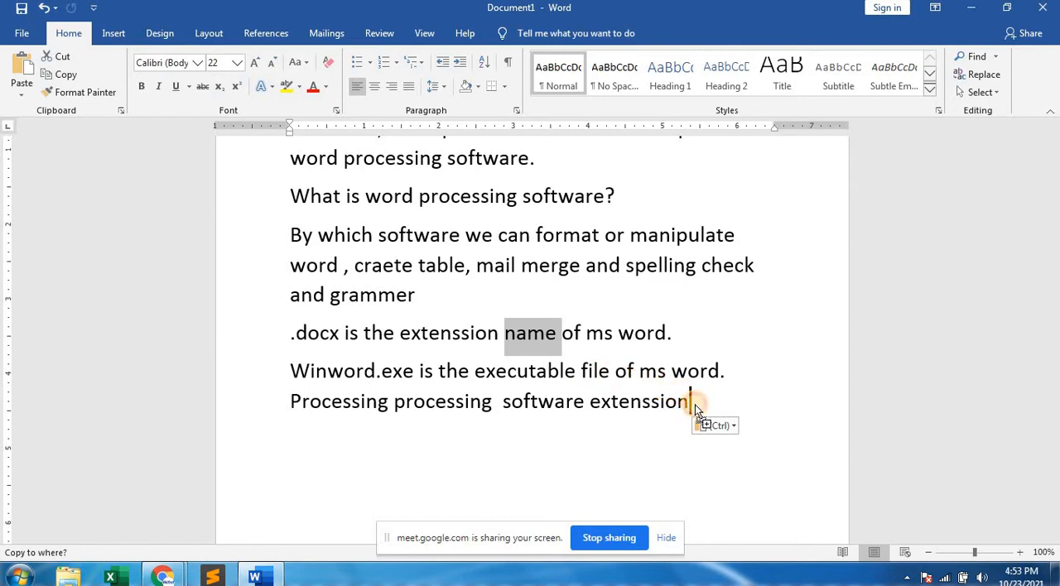
left_click_drag(696, 405, 695, 405)
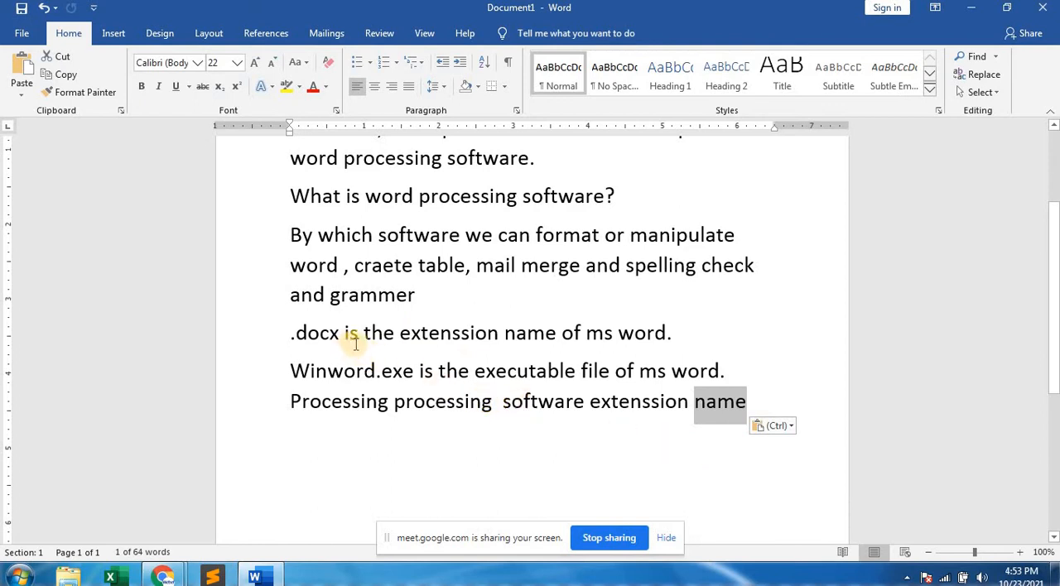
Move "docx" from the start of its sentence to the end of the notes and clear the selection.
double_click(320, 334)
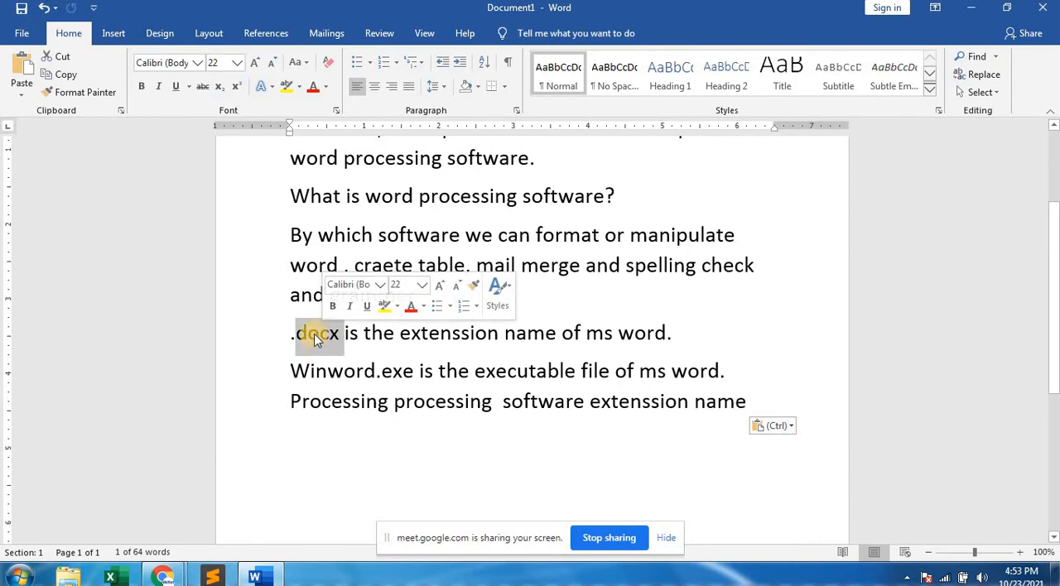
left_click_drag(317, 339, 760, 419)
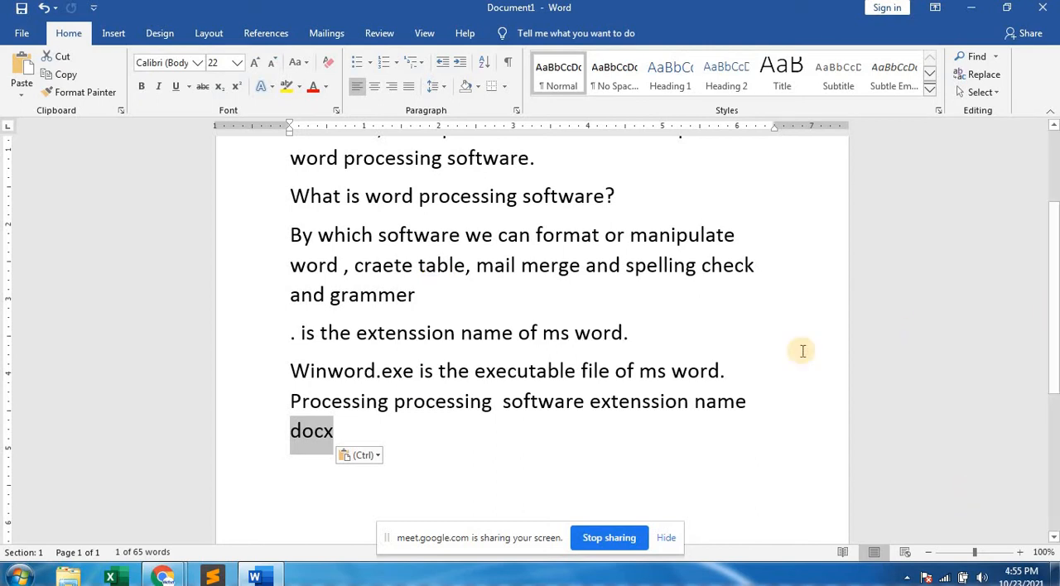
left_click(721, 359)
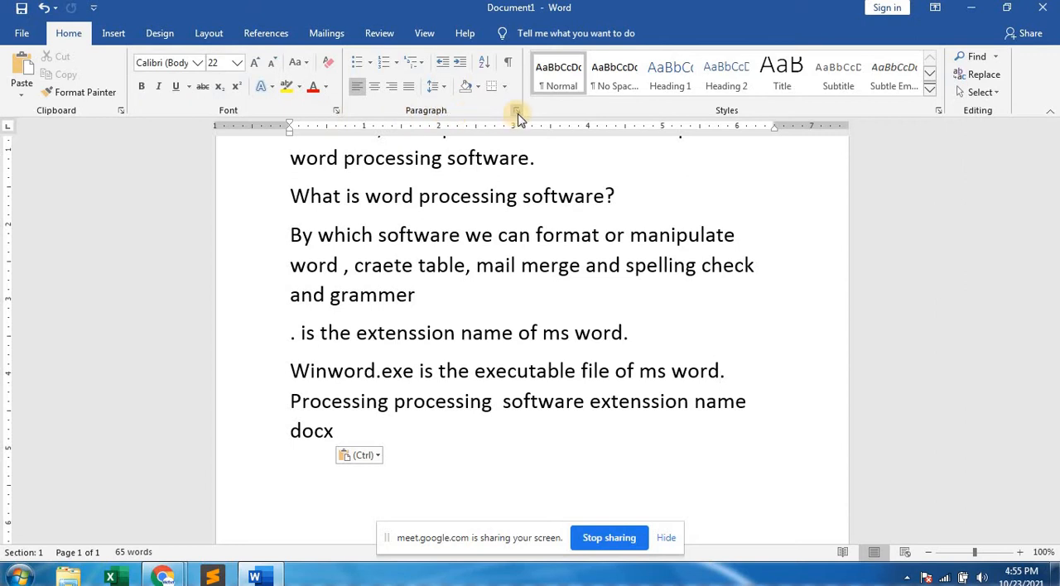
Display the Clipboard contents and copy "which" from the "By which software" paragraph.
left_click(122, 111)
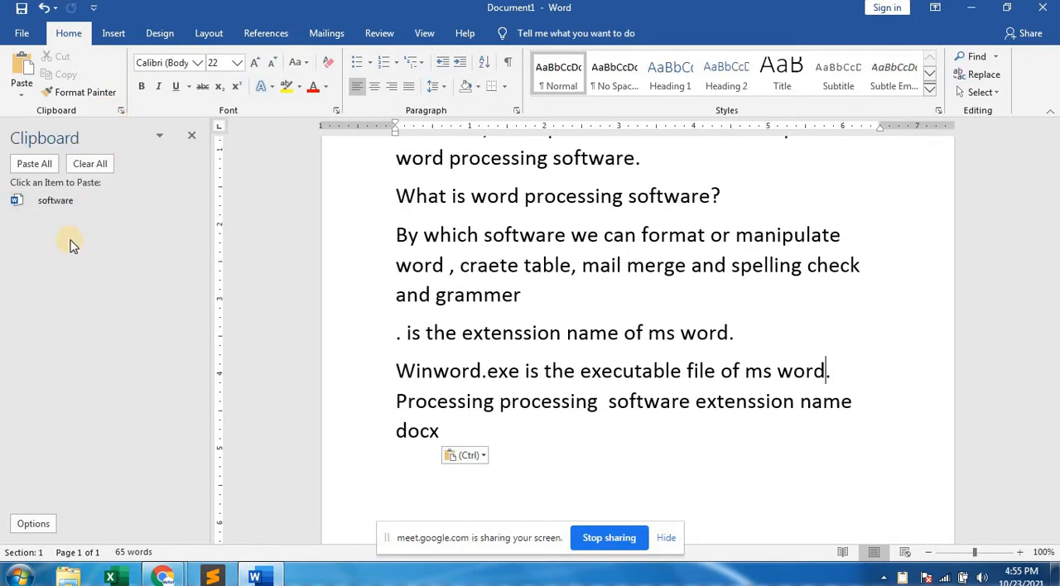
double_click(444, 235)
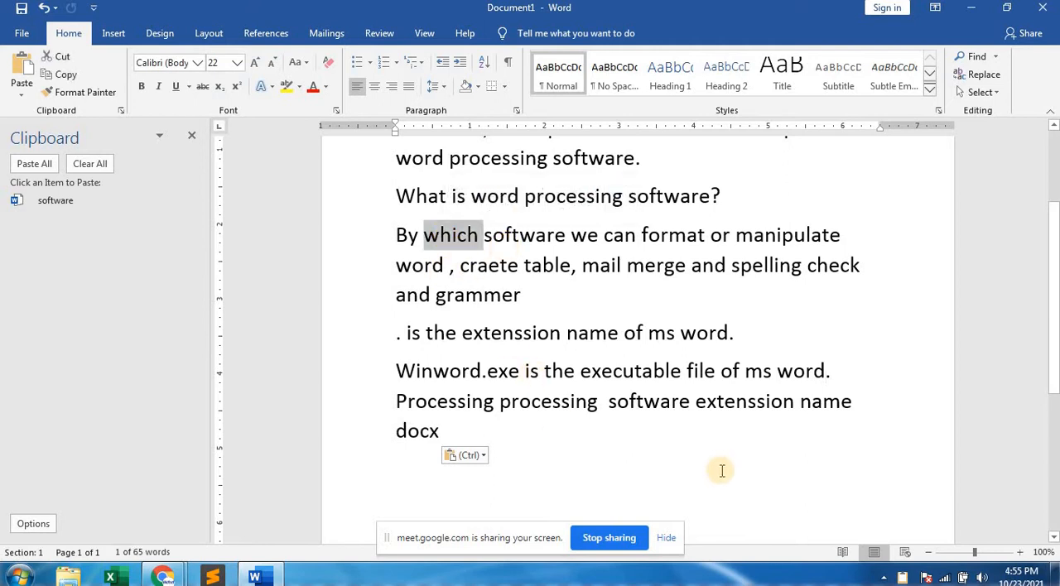
key("ctrl+c")
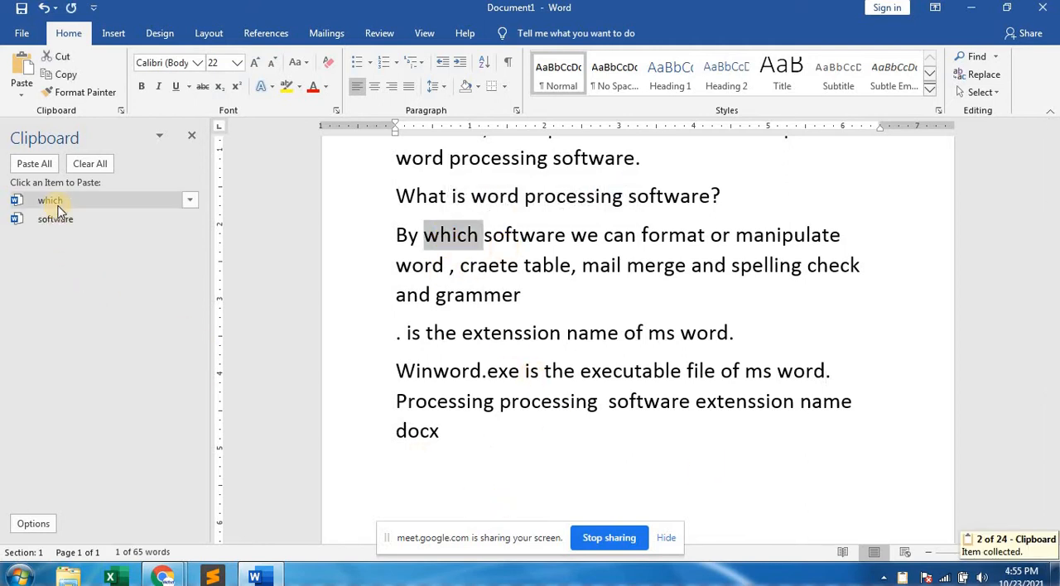
Cut "grammer" from the end of its paragraph, copy "name" from the following sentence and review the collected clipboard items.
double_click(487, 303)
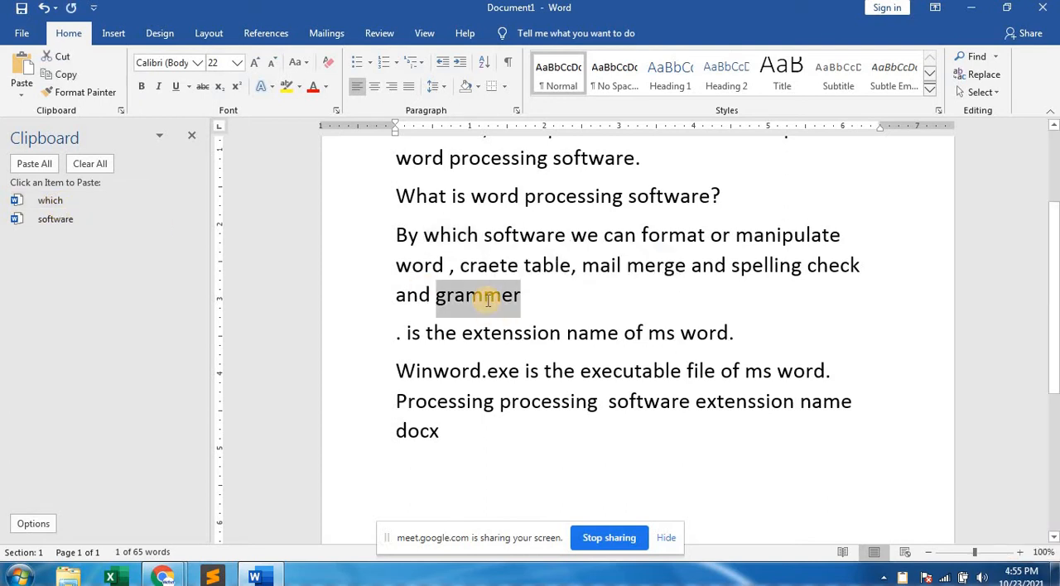
key("ctrl+x")
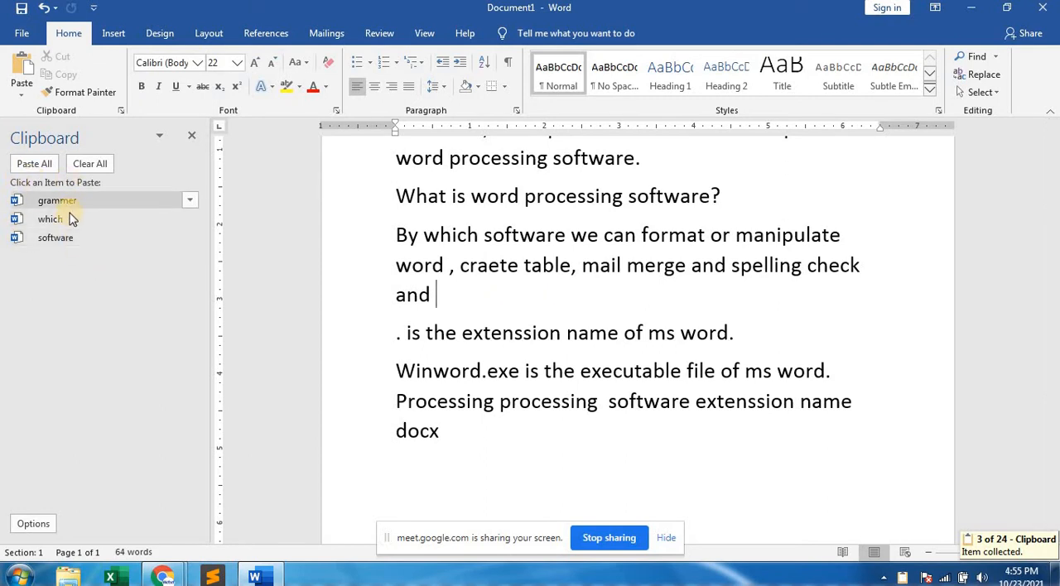
double_click(592, 339)
key("ctrl+c")
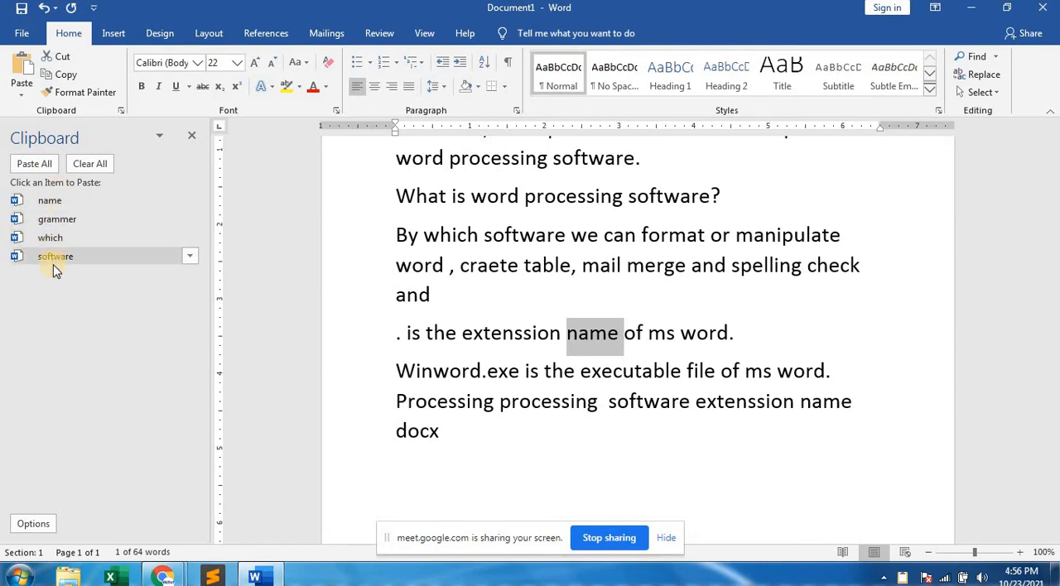
scroll(93, 273, "up", 4)
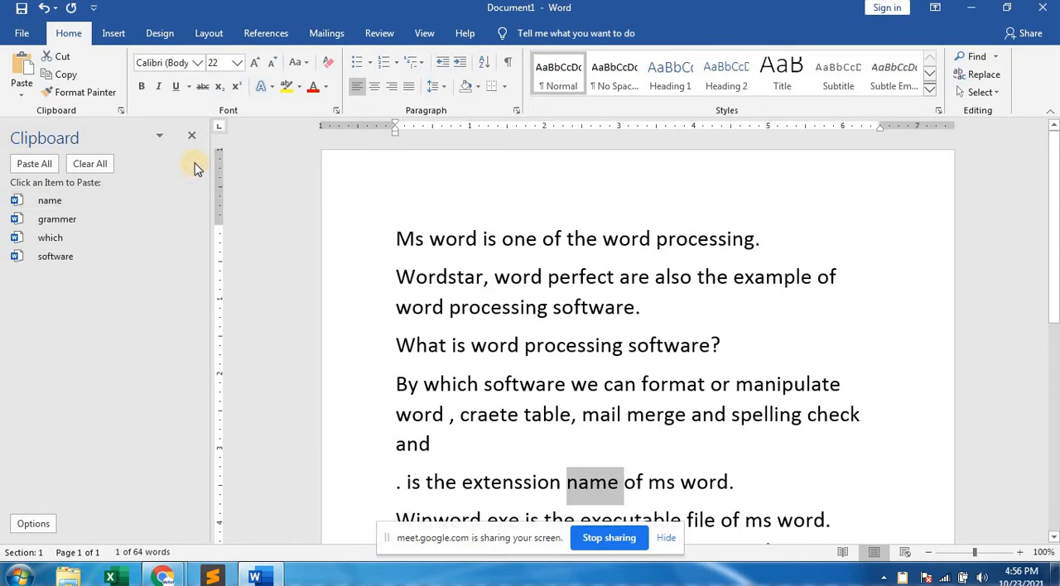
scroll(162, 407, "down", 3)
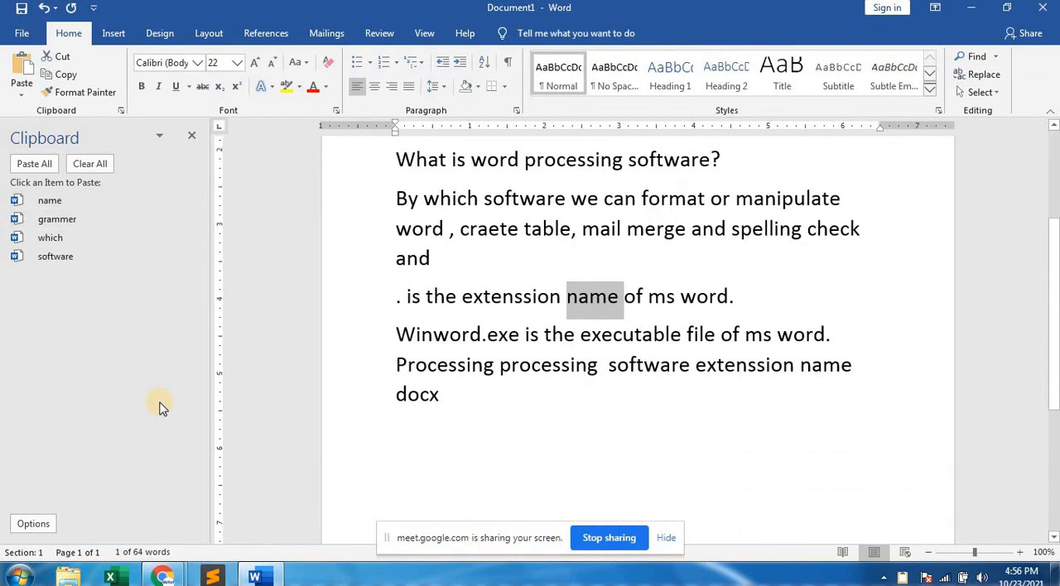
Start a new line below "docx" at the end of the notes.
scroll(162, 406, "down", 2)
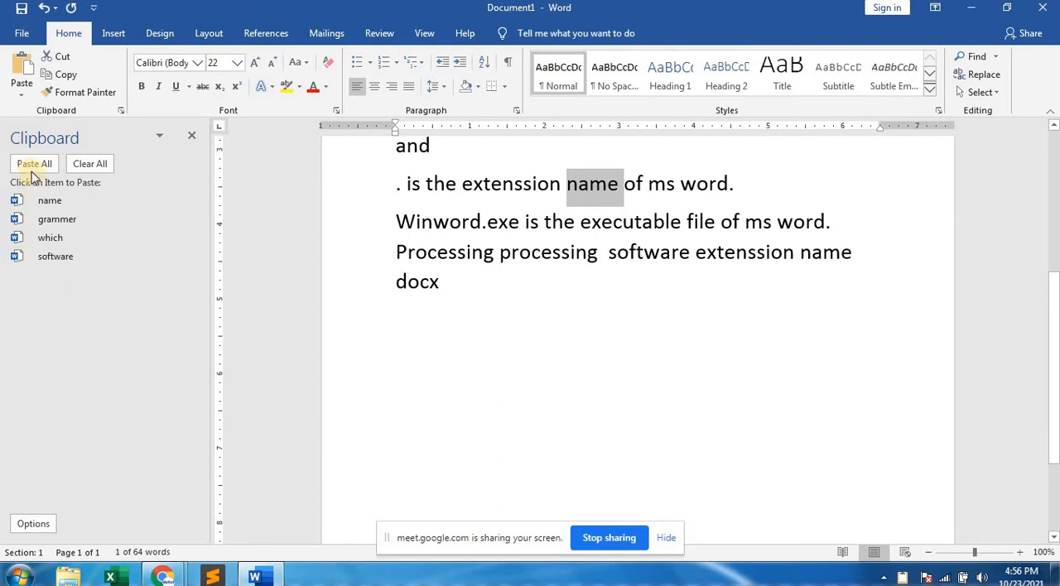
left_click(248, 310)
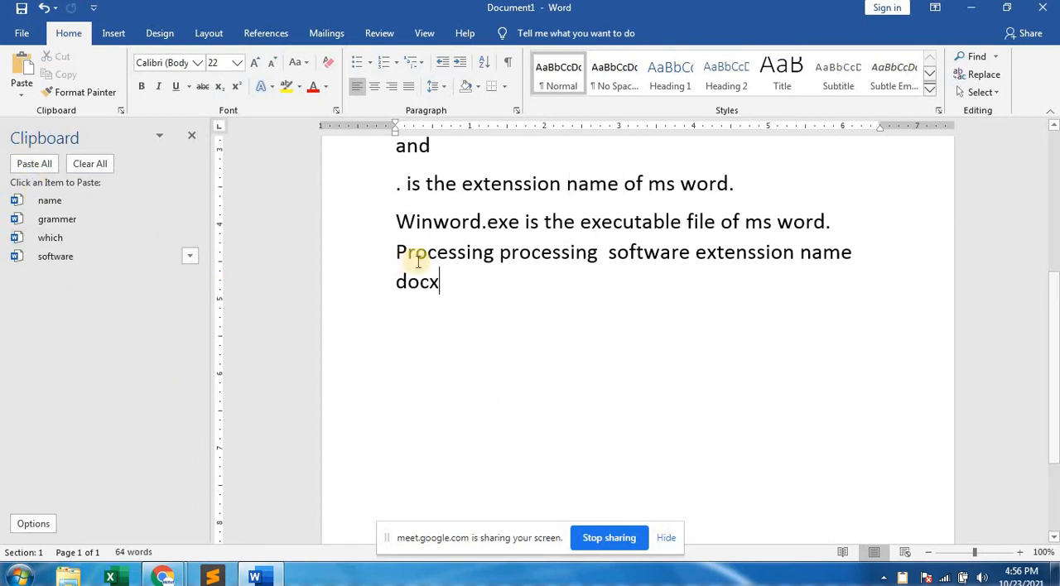
key("Return")
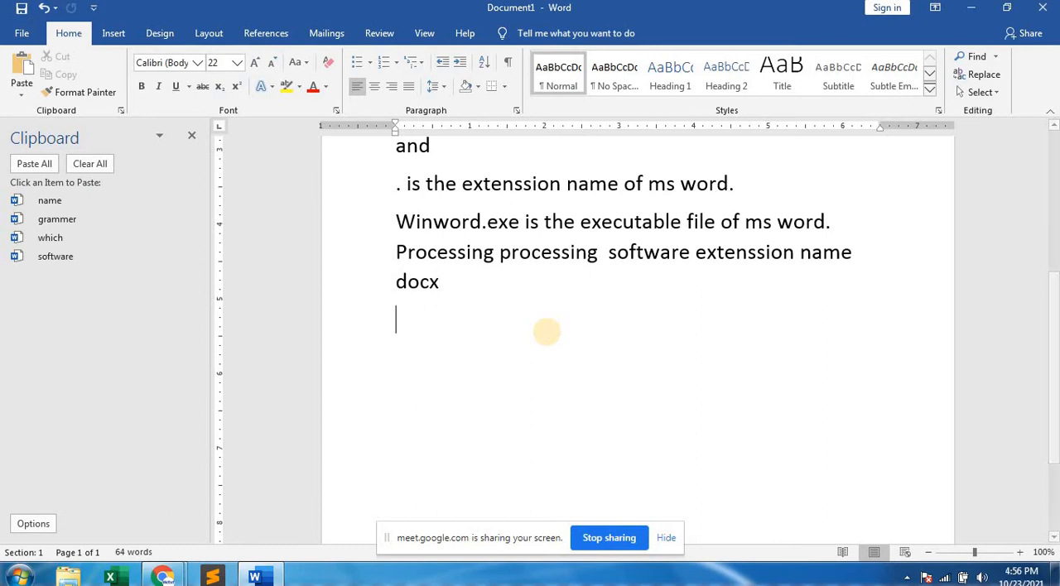
Paste "grammer" from the Clipboard at the end of the "extenssion name" sentence and "which" before its "is".
left_click(745, 187)
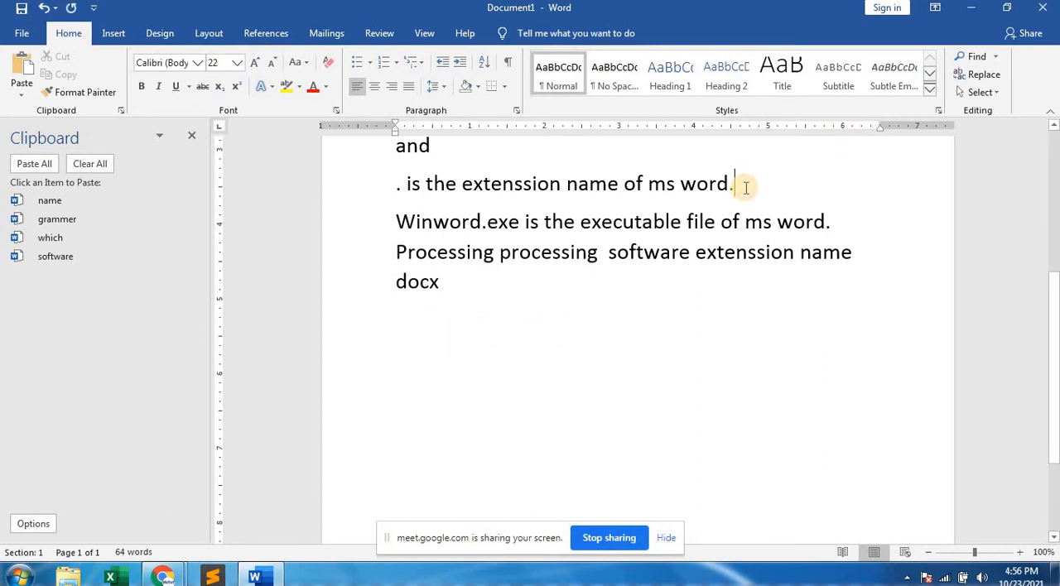
left_click(61, 220)
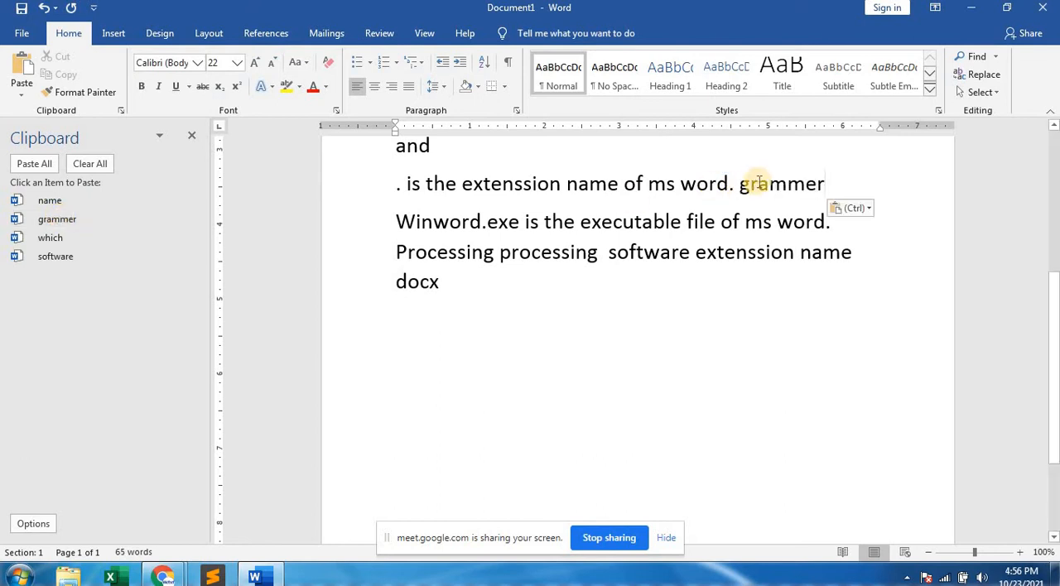
left_click(401, 183)
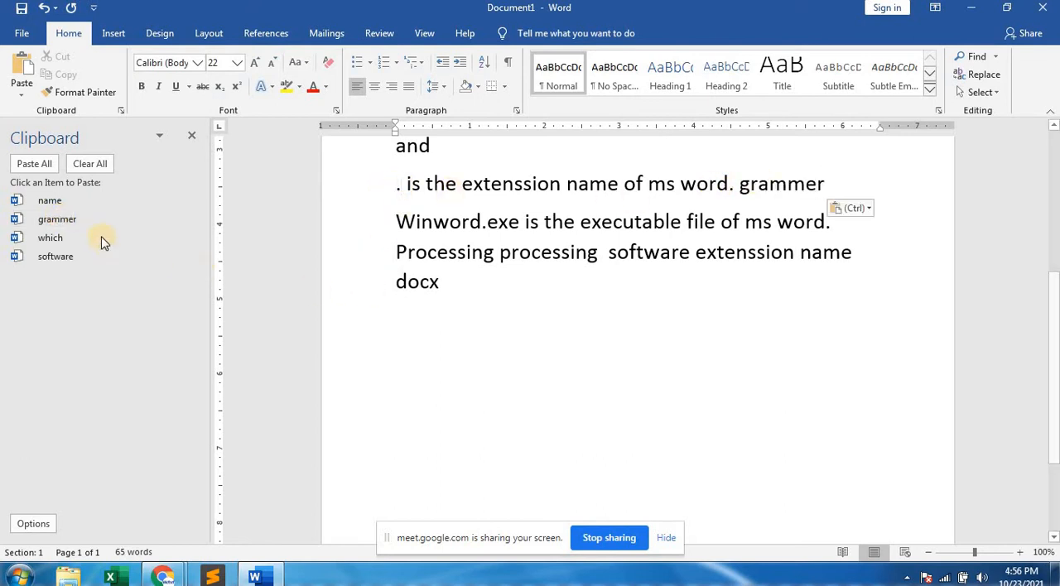
left_click(46, 238)
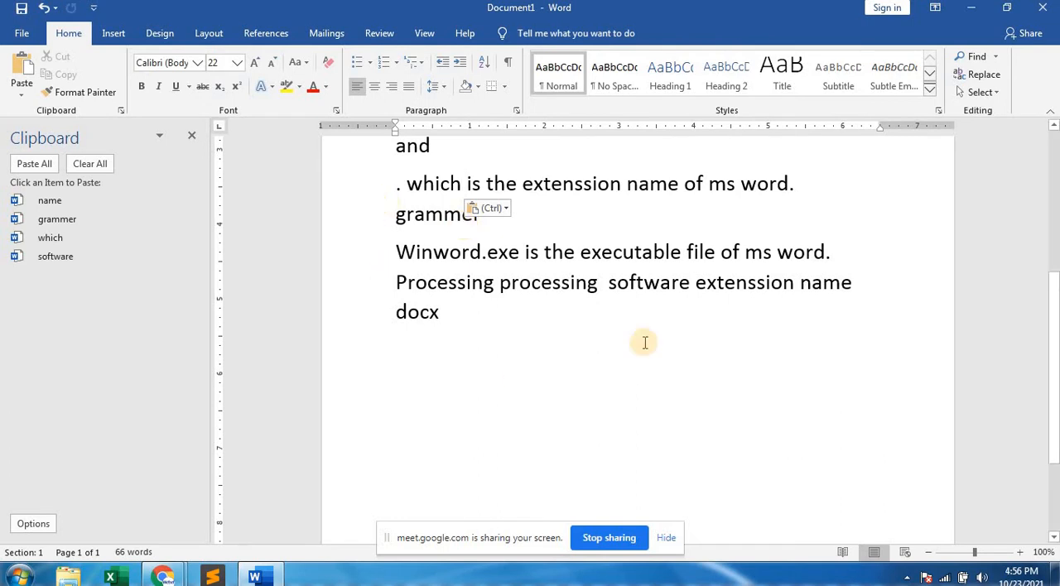
Hide the collected Clipboard items and display them again.
left_click(575, 337)
left_click(187, 136)
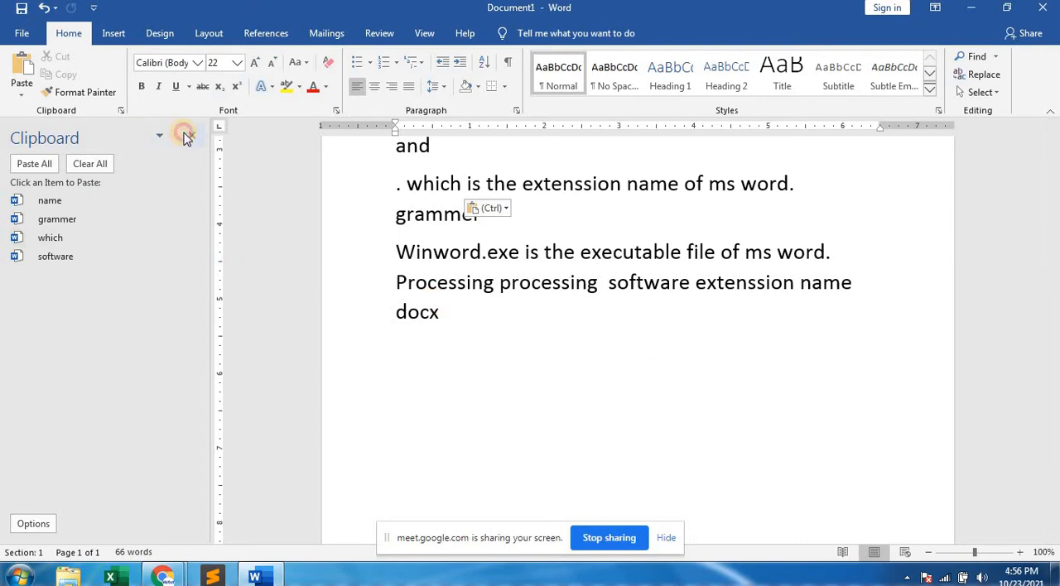
left_click(75, 39)
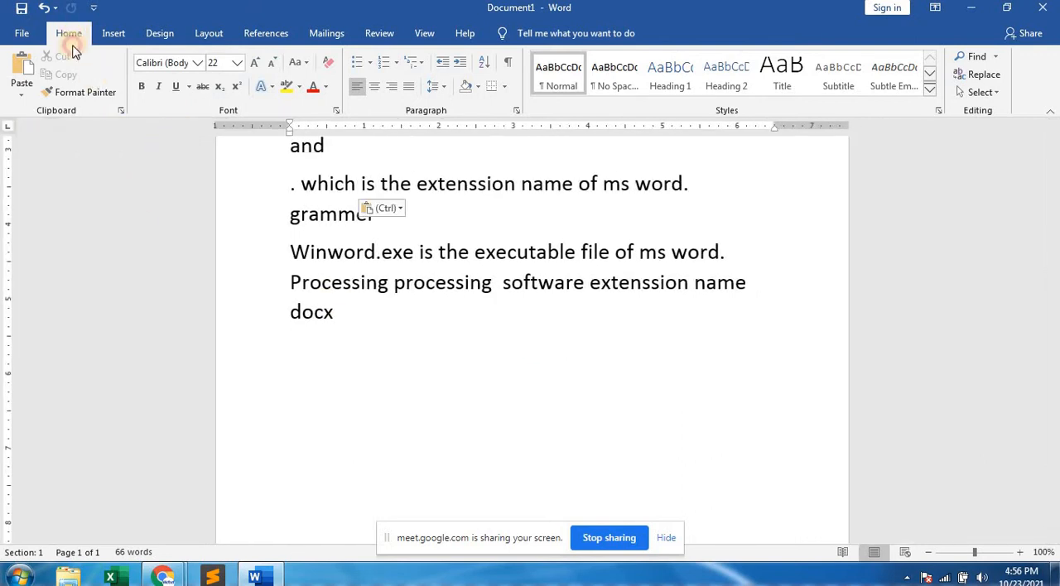
left_click(120, 110)
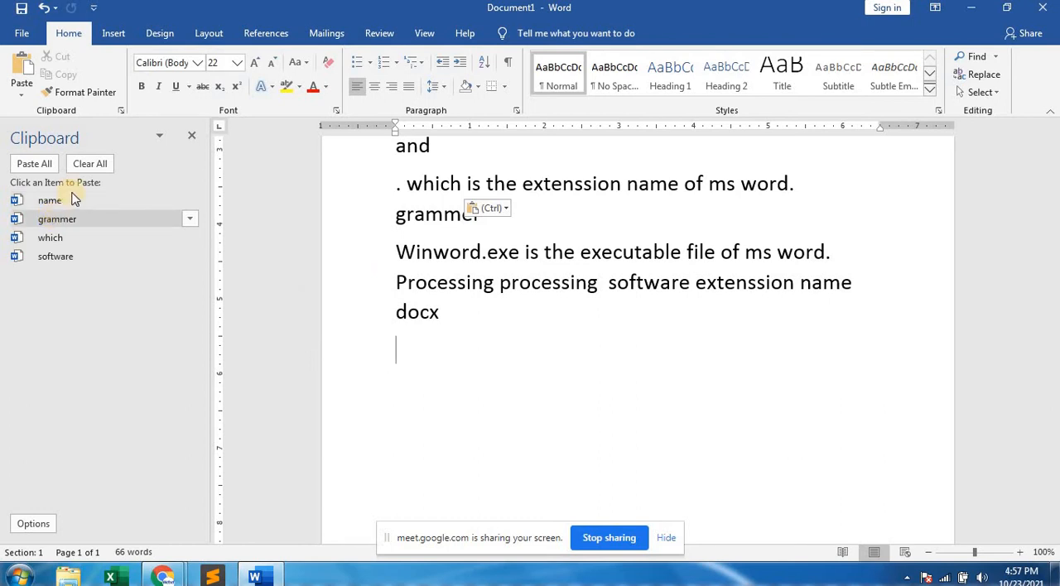
Copy "executable" from the "Winword.exe" sentence and paste it from the Clipboard after "docx".
double_click(605, 255)
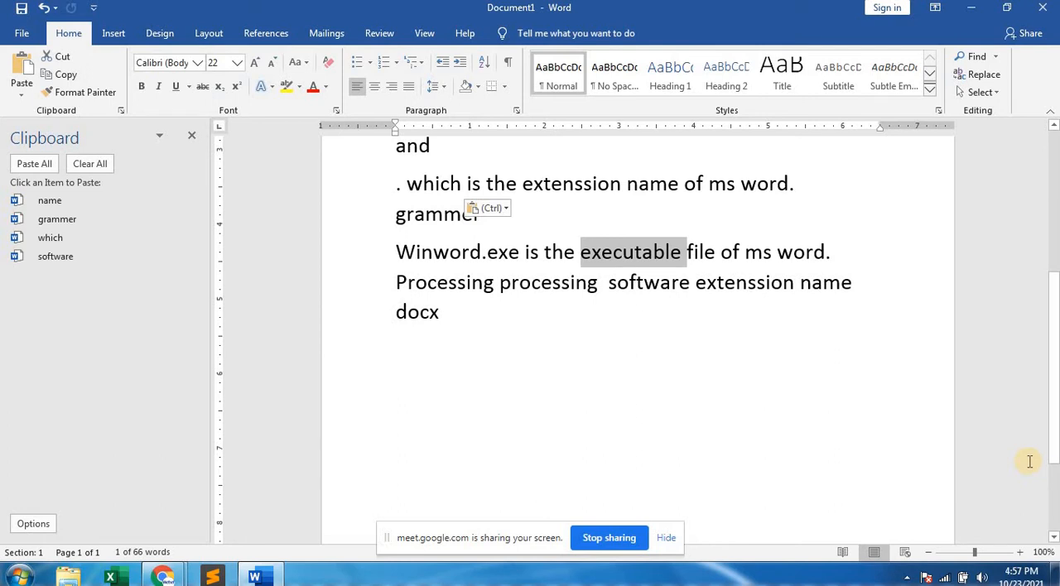
key("ctrl+c")
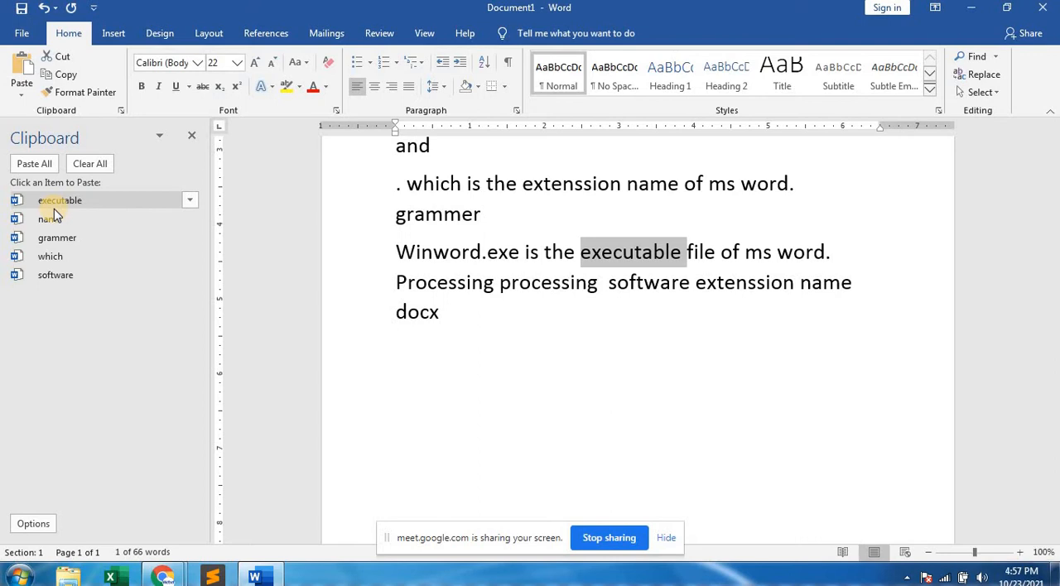
left_click(470, 312)
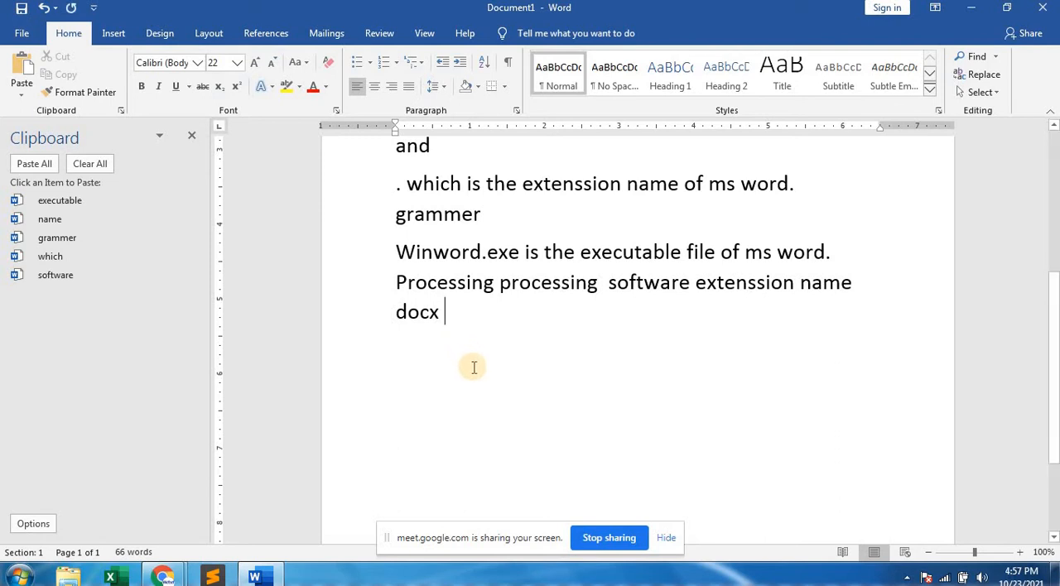
left_click(60, 205)
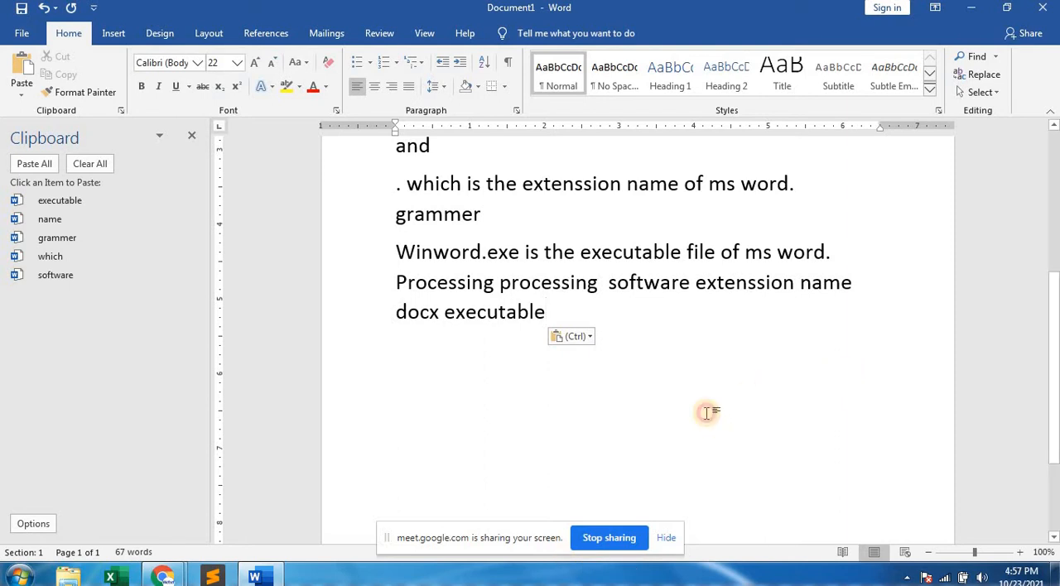
Start a new line after "docx executable" and hide the Clipboard contents.
key("Return")
scroll(505, 326, "up", 1)
scroll(506, 325, "up", 1)
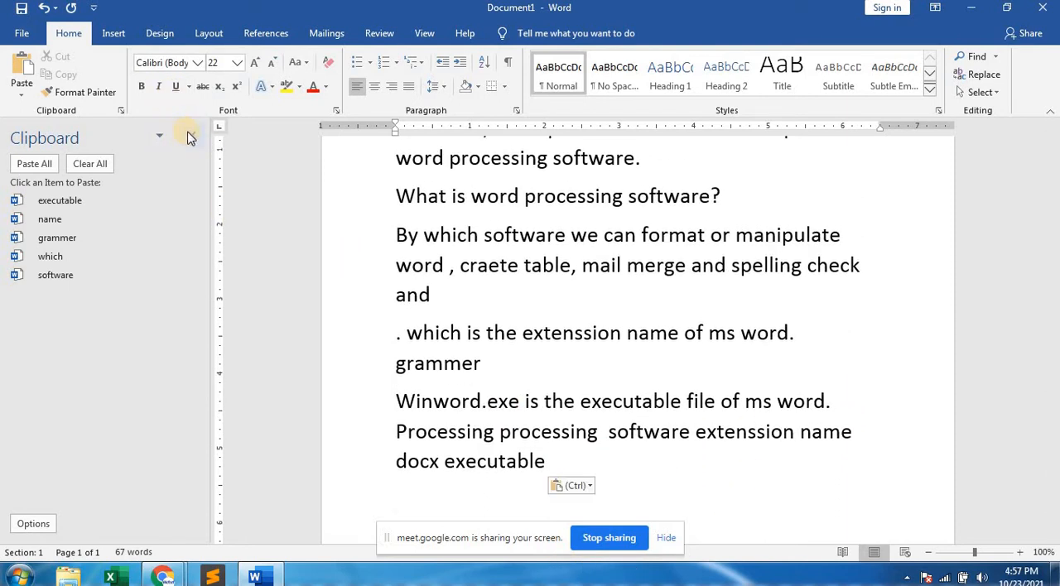
left_click(189, 137)
Raise the position of "word" before "perfect" in the "Wordstar" sentence by 10 pt using the advanced font settings.
scroll(421, 304, "up", 2)
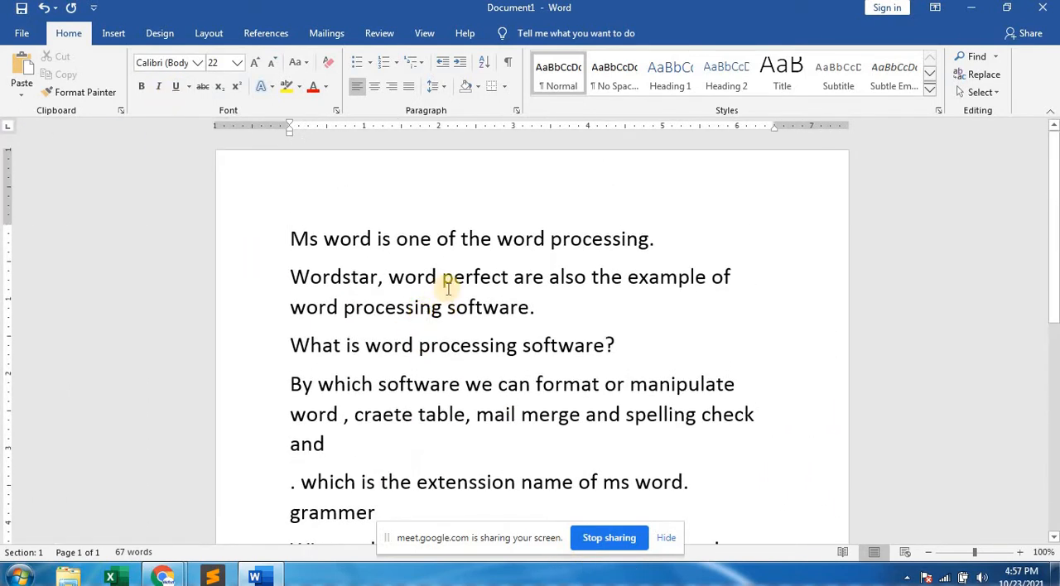
double_click(403, 279)
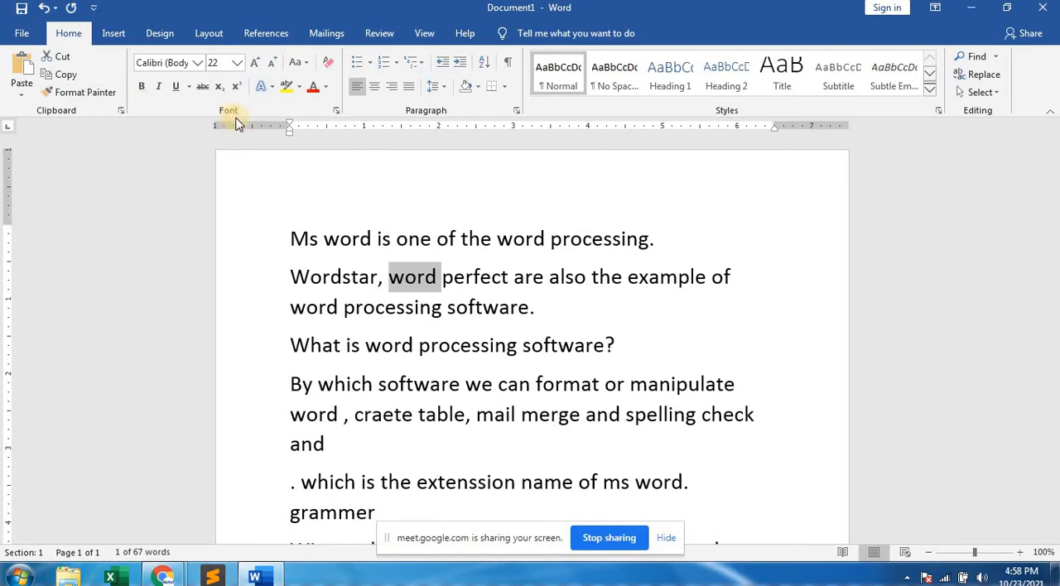
left_click(336, 112)
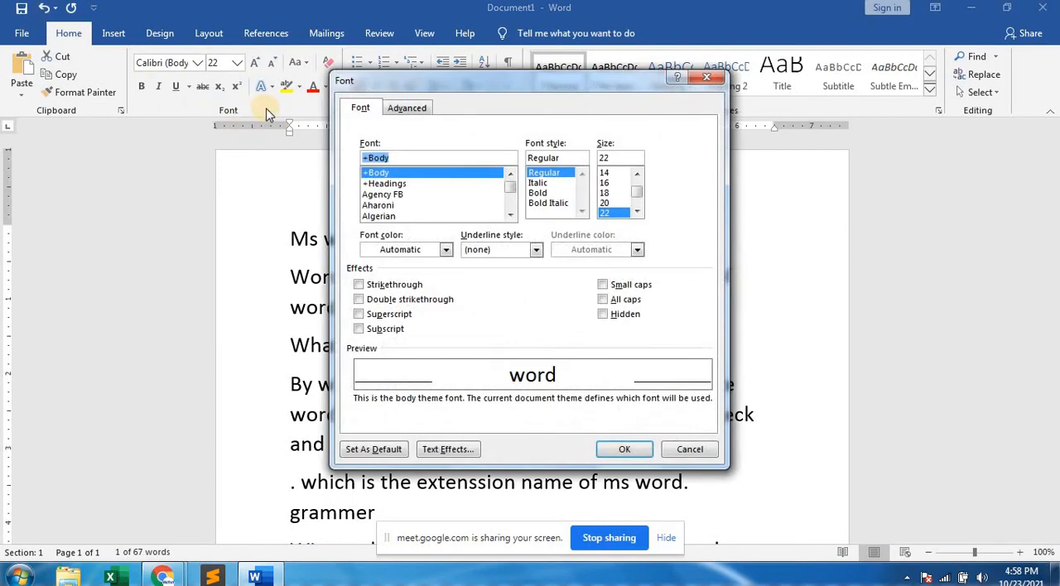
left_click(426, 94)
left_click_drag(426, 96, 574, 208)
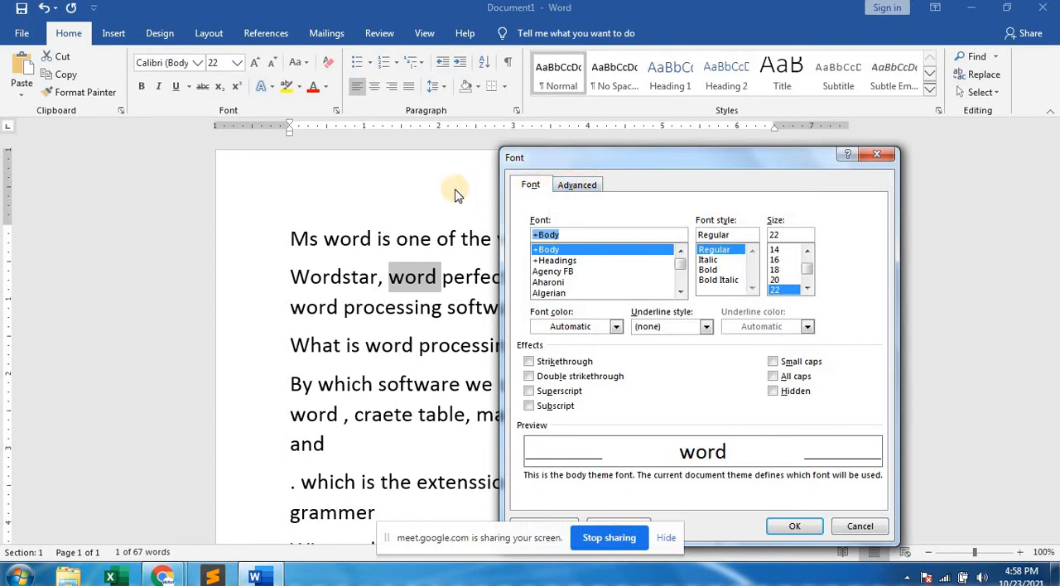
left_click(577, 186)
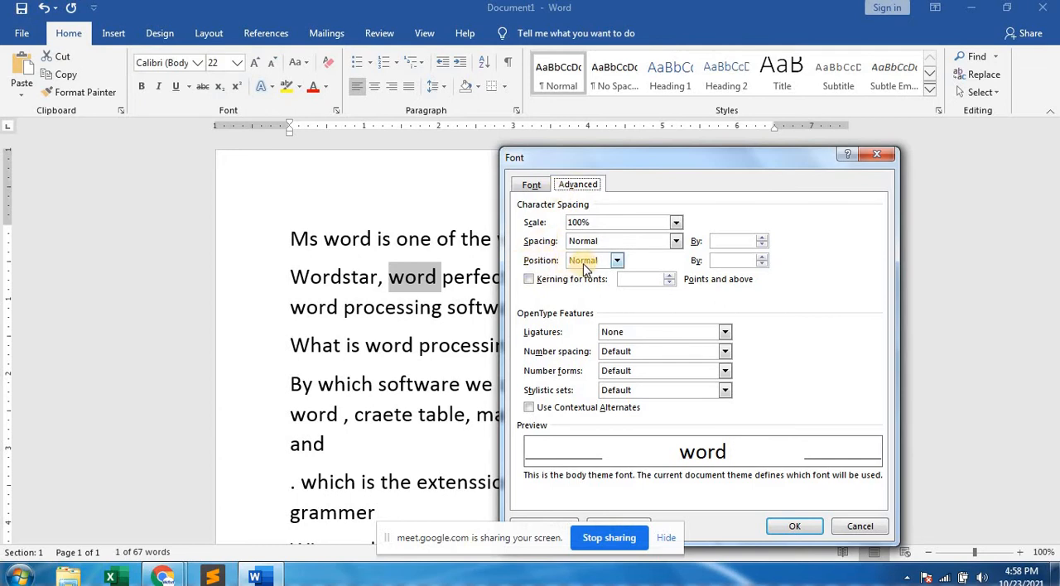
left_click(617, 262)
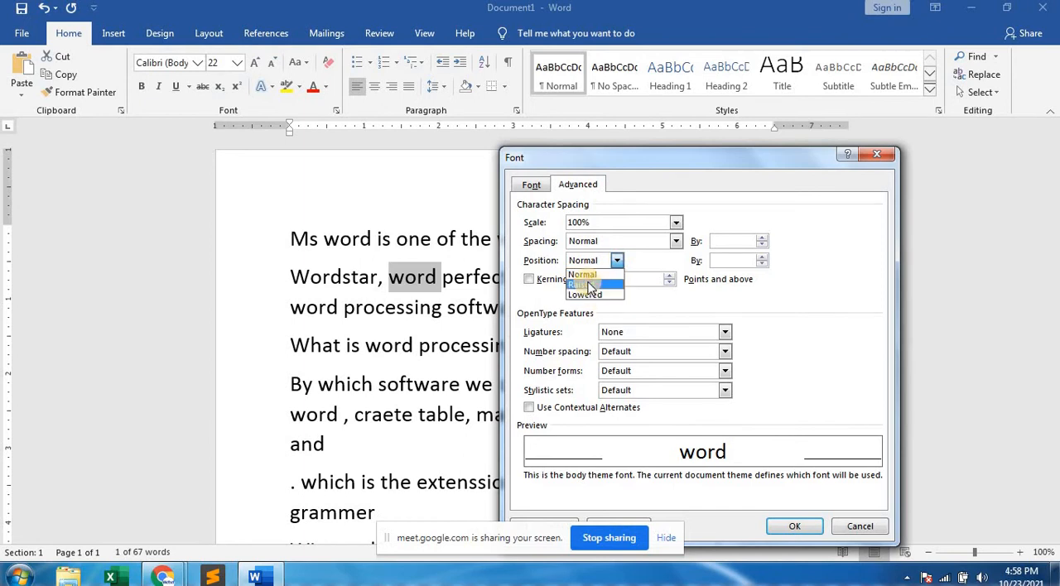
left_click(588, 284)
left_click_drag(737, 261, 711, 263)
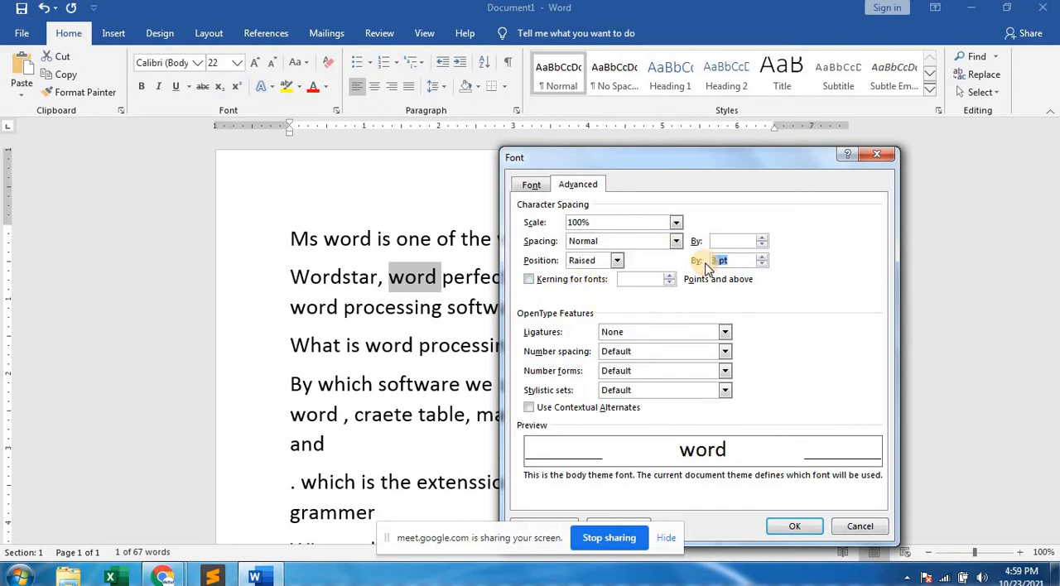
type("10")
left_click(785, 525)
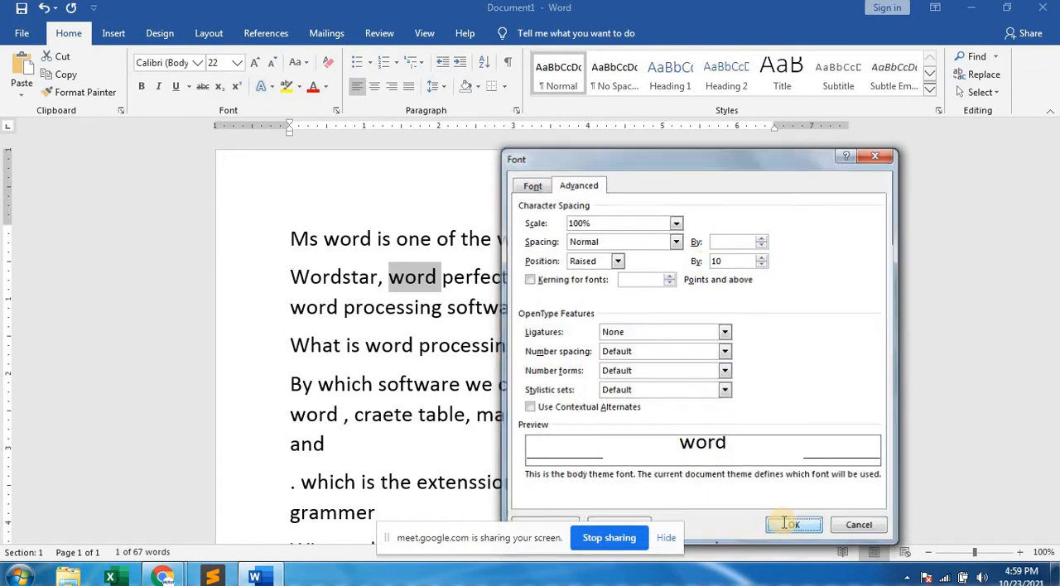
left_click(420, 280)
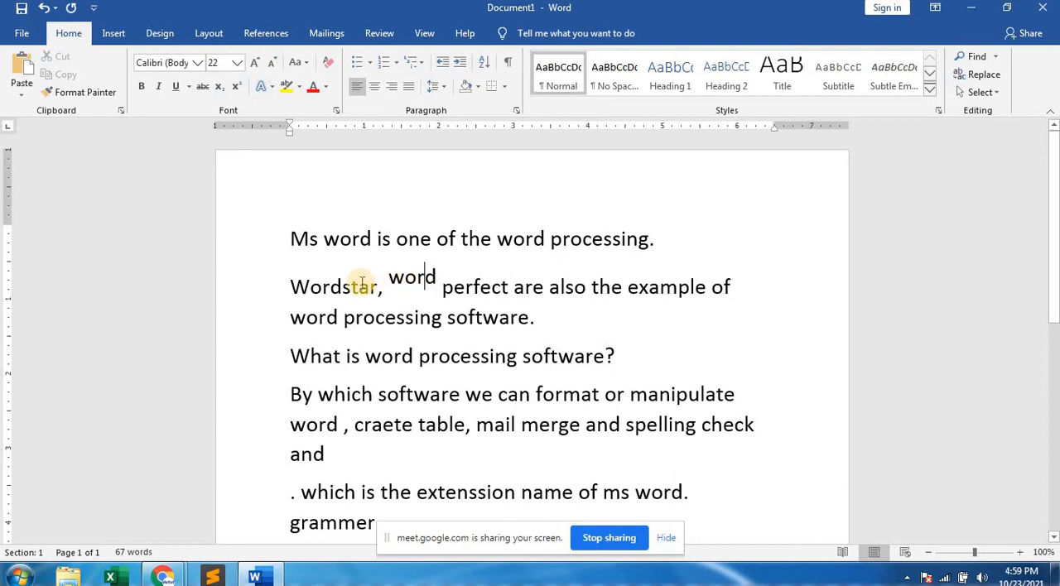
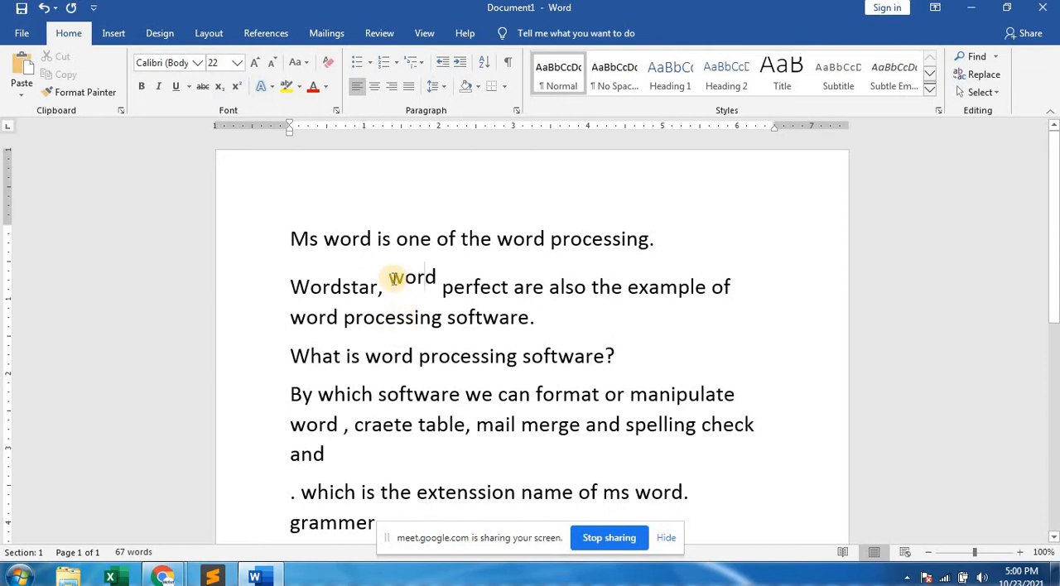
Change the position of the raised "word" before "perfect" to Lowered by 10 pt in the advanced font settings.
double_click(422, 280)
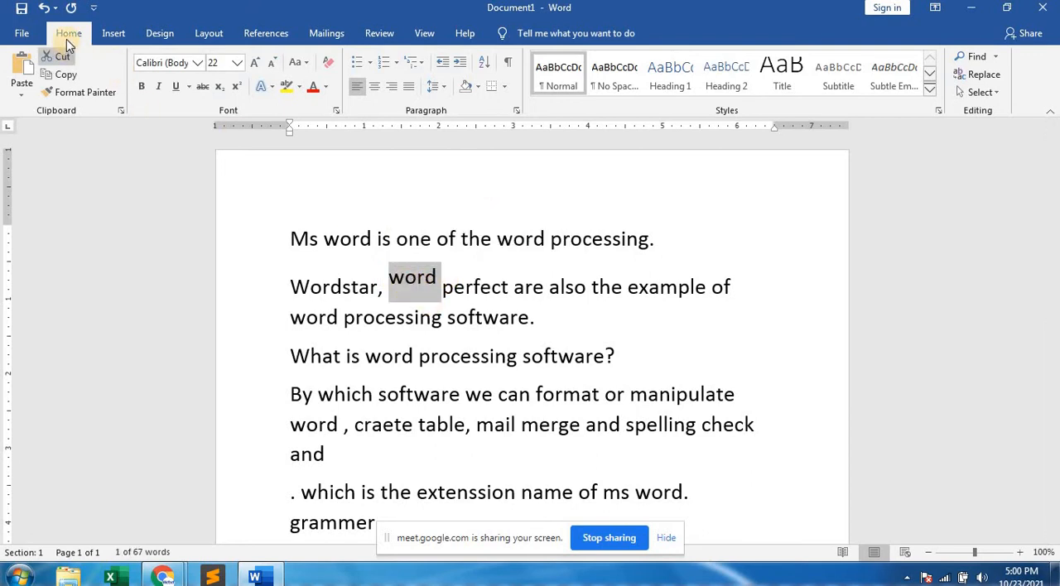
left_click(337, 111)
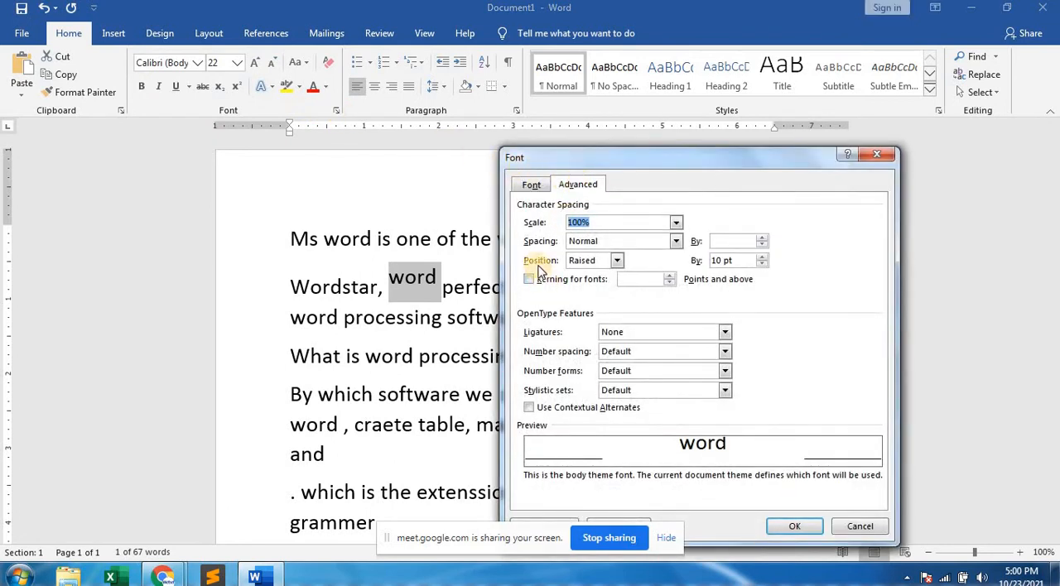
left_click(616, 262)
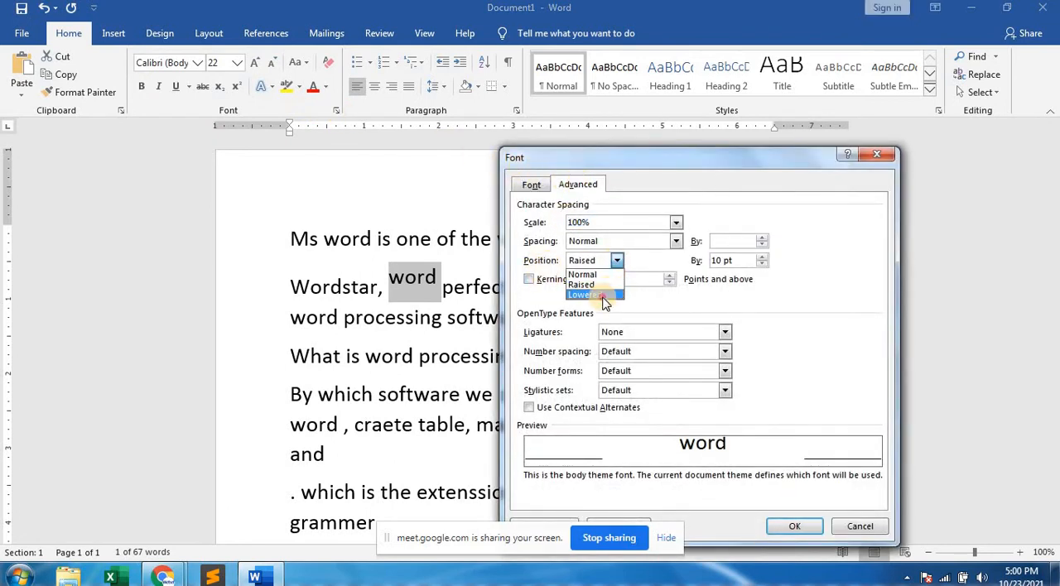
left_click(601, 296)
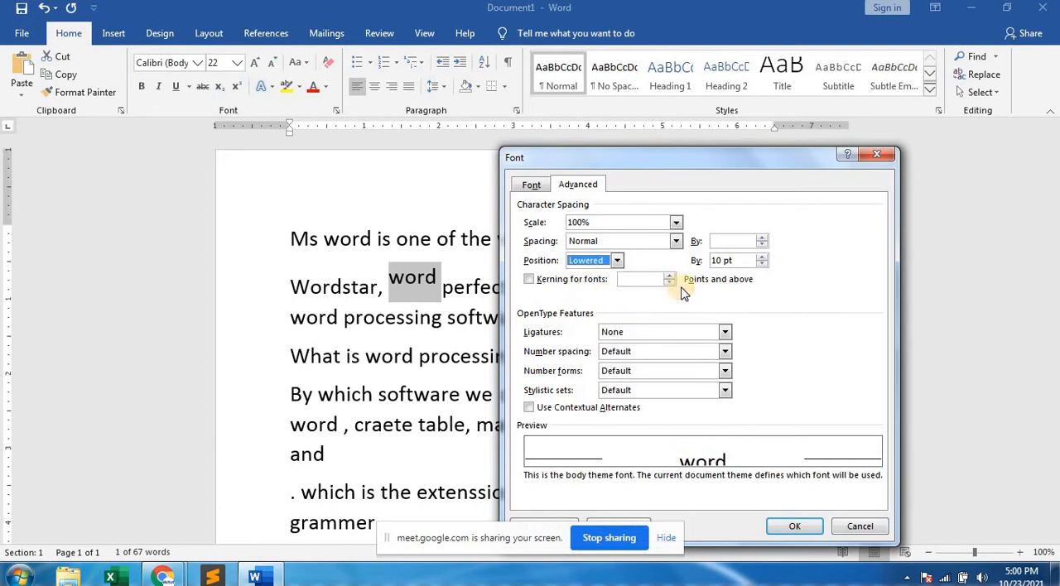
left_click(793, 527)
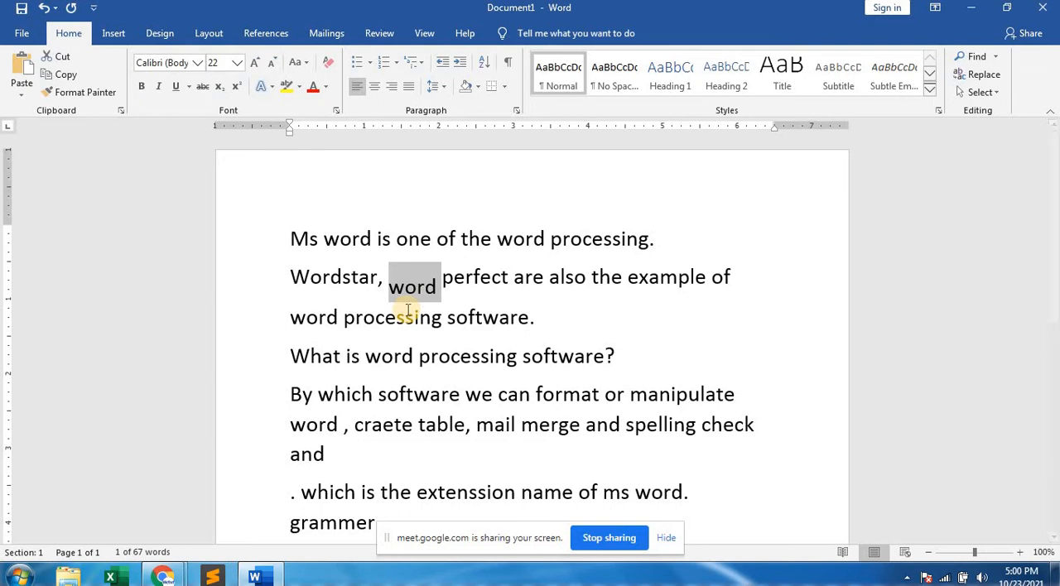
left_click(406, 312)
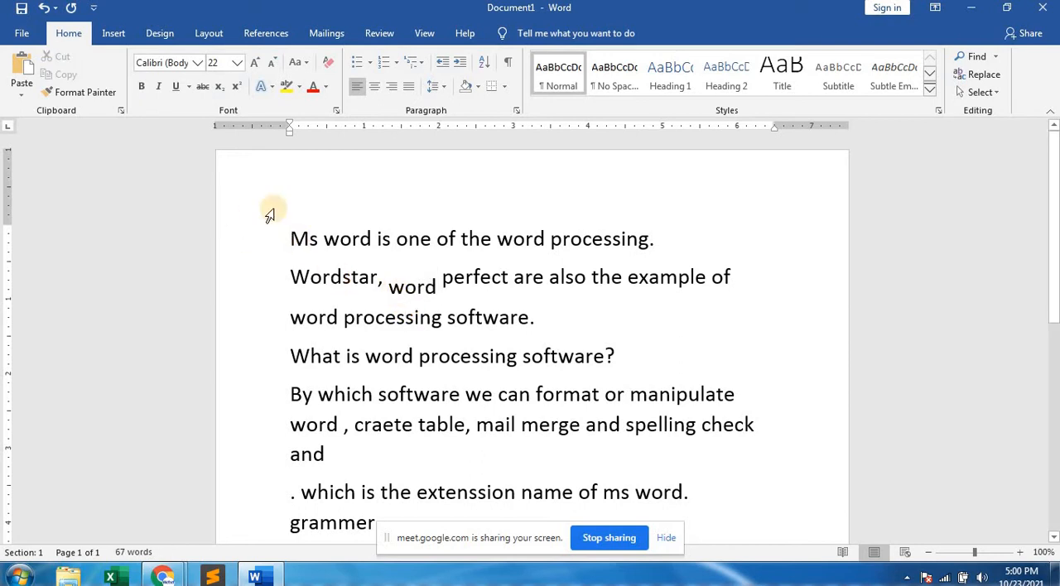
Select all the text in the document and expand its character spacing by 5 pt.
left_click_drag(281, 225, 573, 497)
left_click_drag(674, 542, 755, 533)
scroll(755, 305, "down", 3)
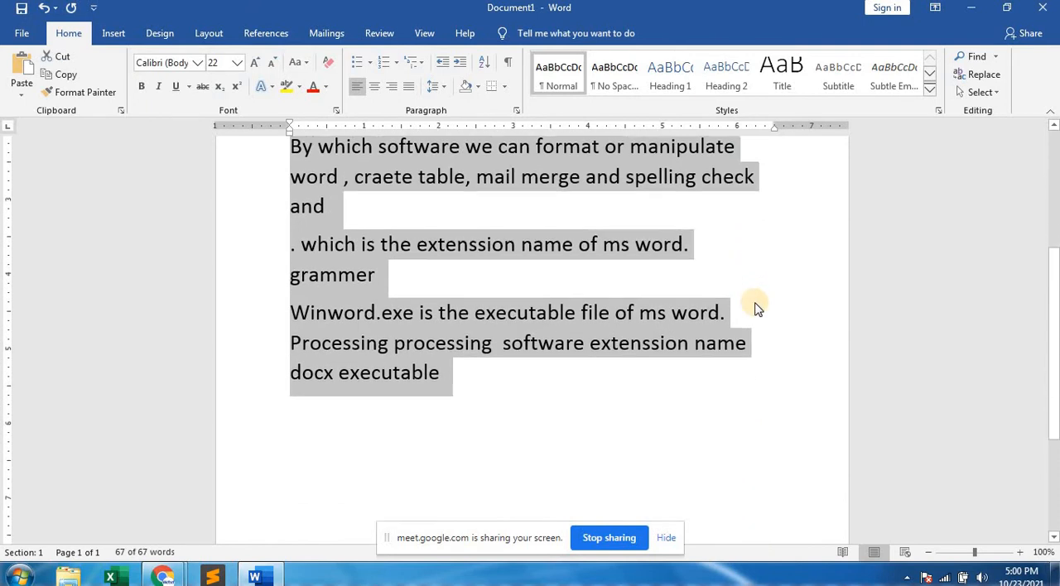
scroll(752, 305, "up", 3)
scroll(741, 309, "up", 2)
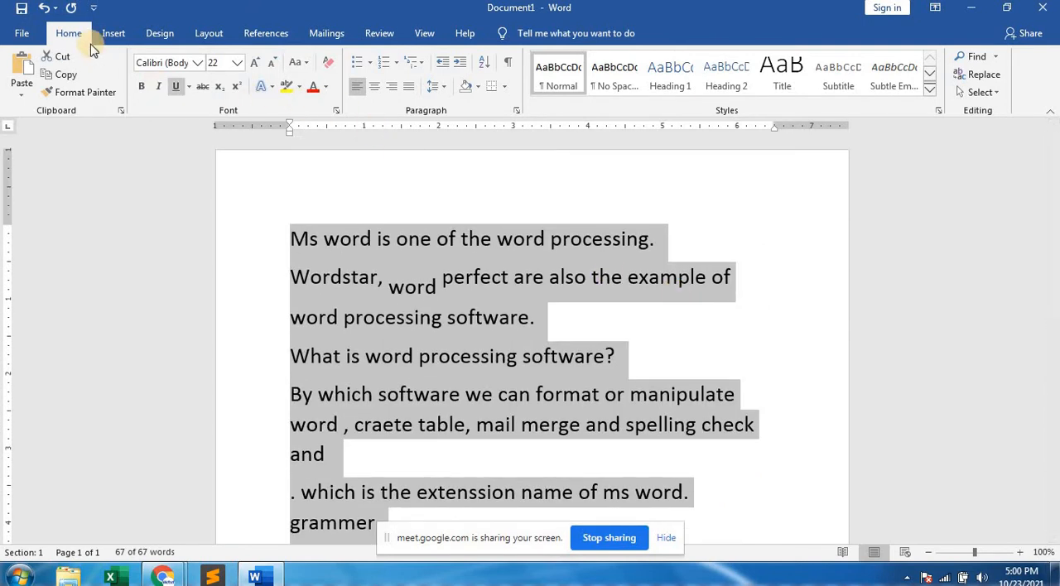
left_click(335, 111)
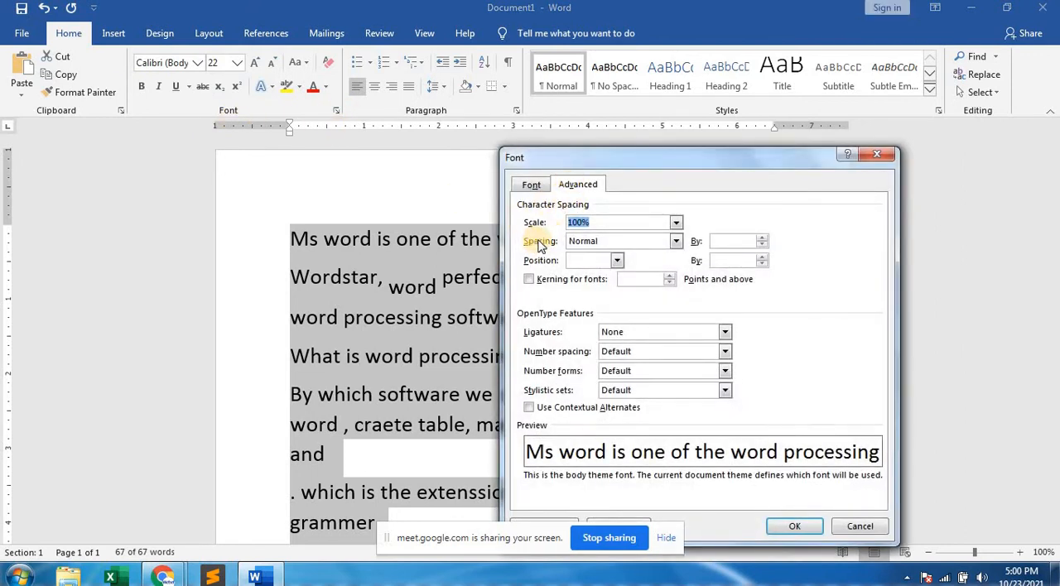
left_click(612, 242)
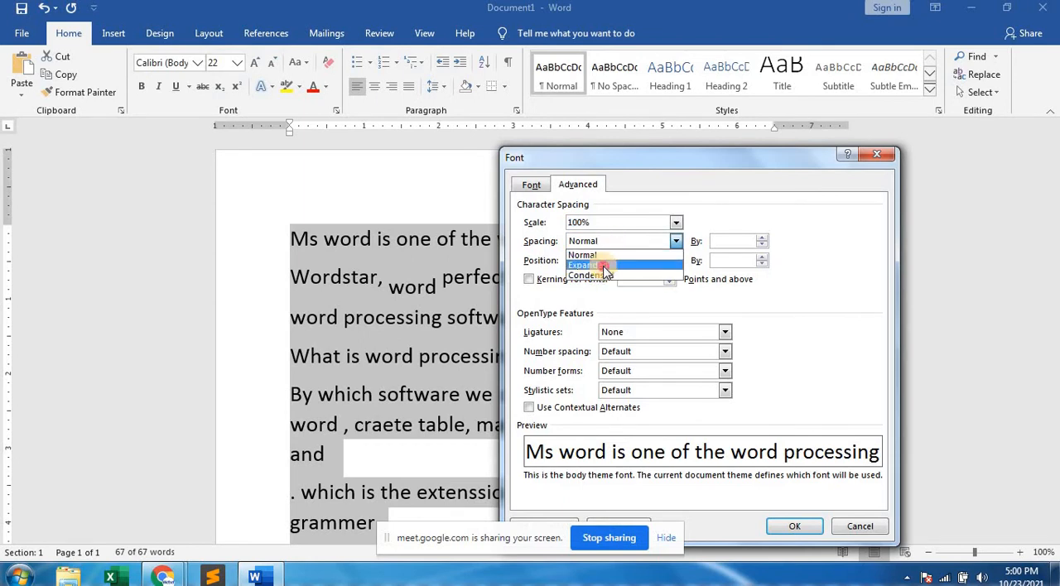
left_click(602, 265)
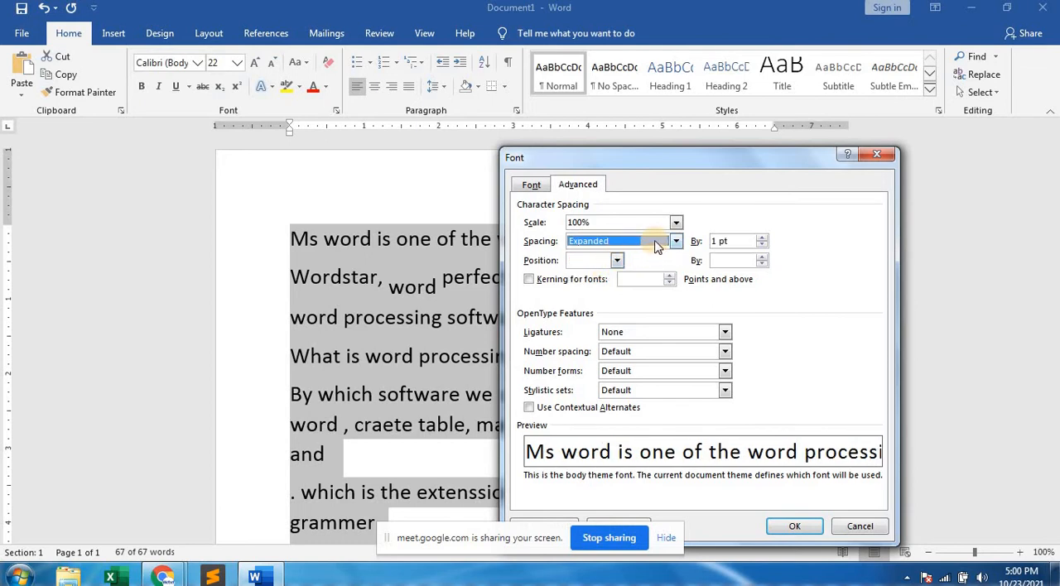
left_click_drag(728, 241, 709, 241)
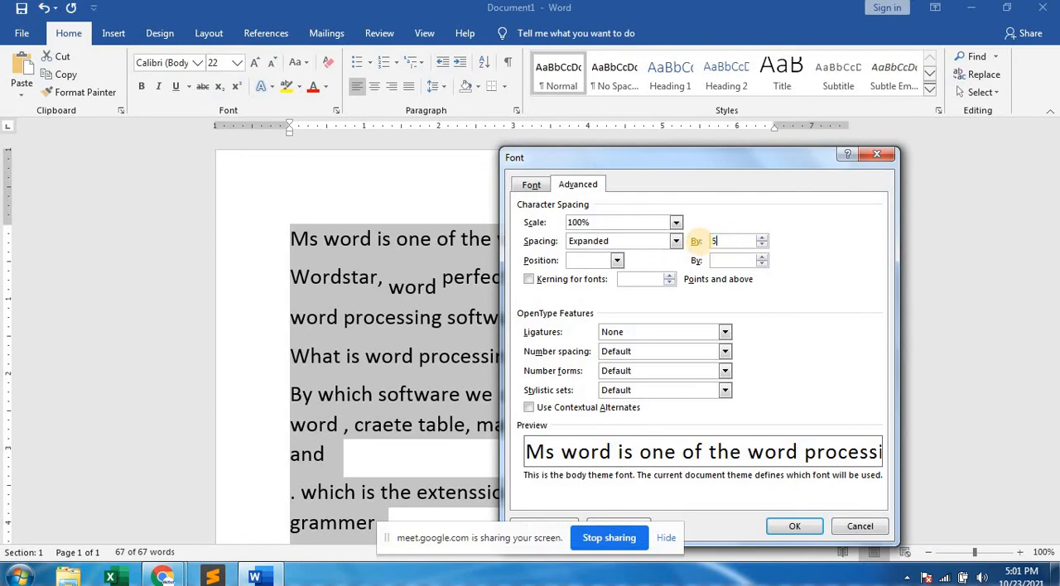
left_click(793, 526)
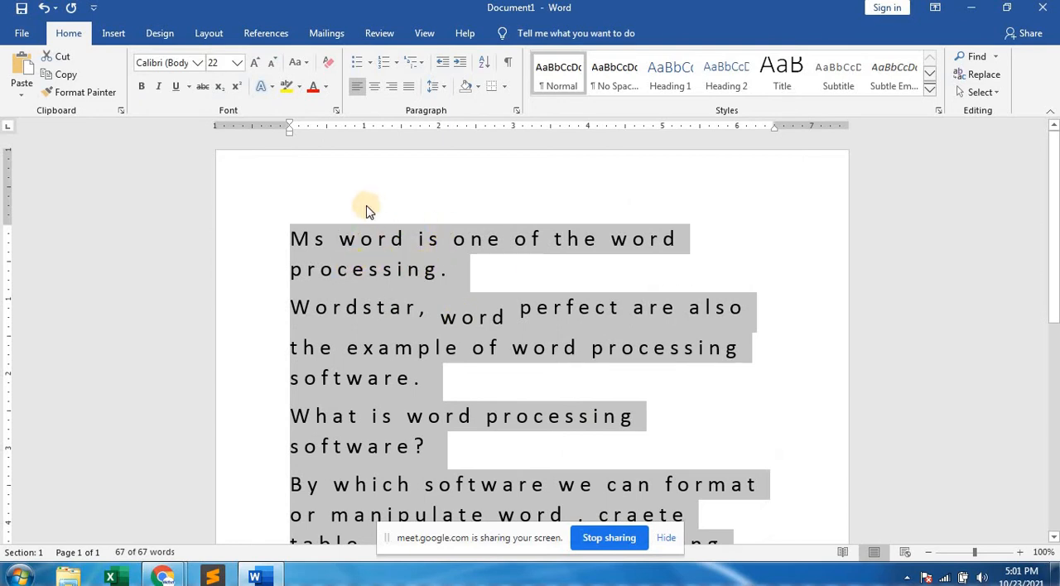
Condense the character spacing of the selected text by 5 pt.
left_click(336, 110)
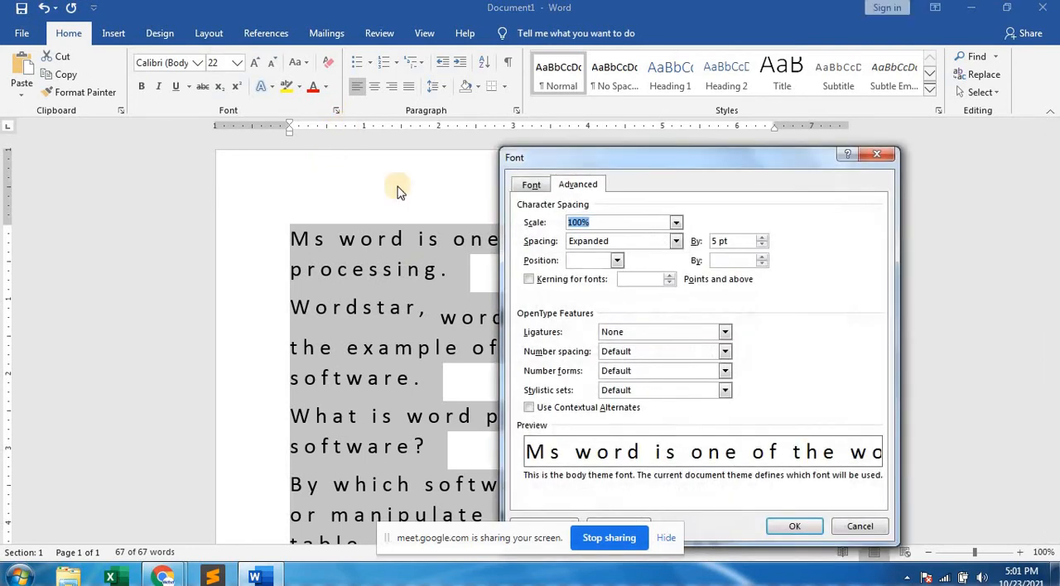
left_click(676, 241)
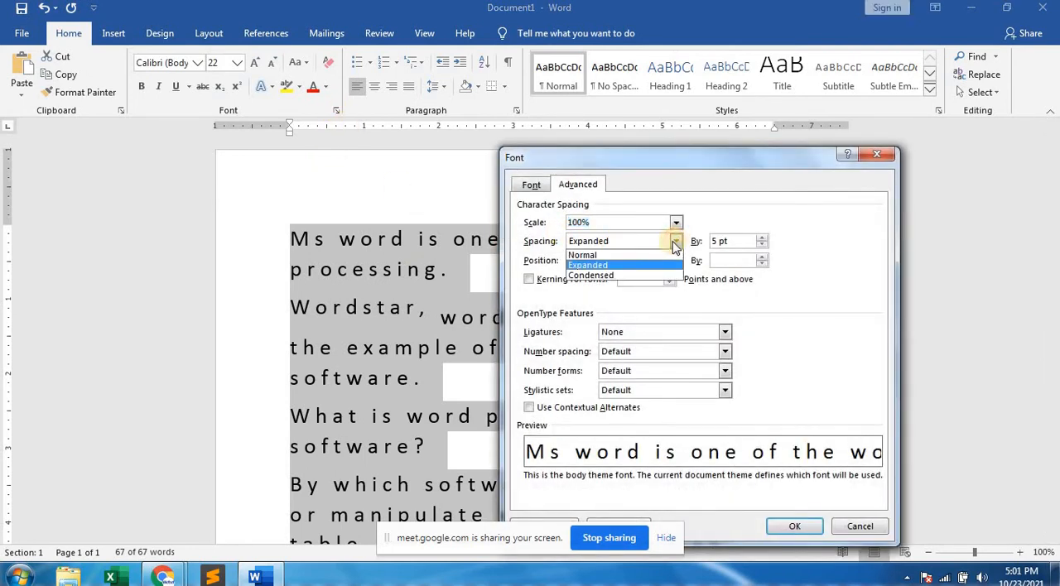
left_click(613, 274)
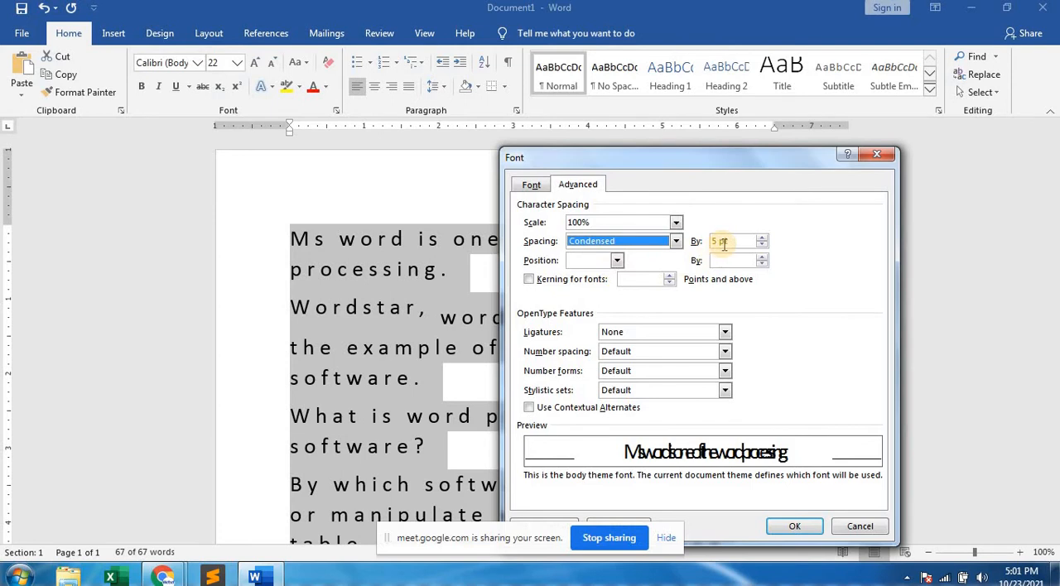
left_click(800, 530)
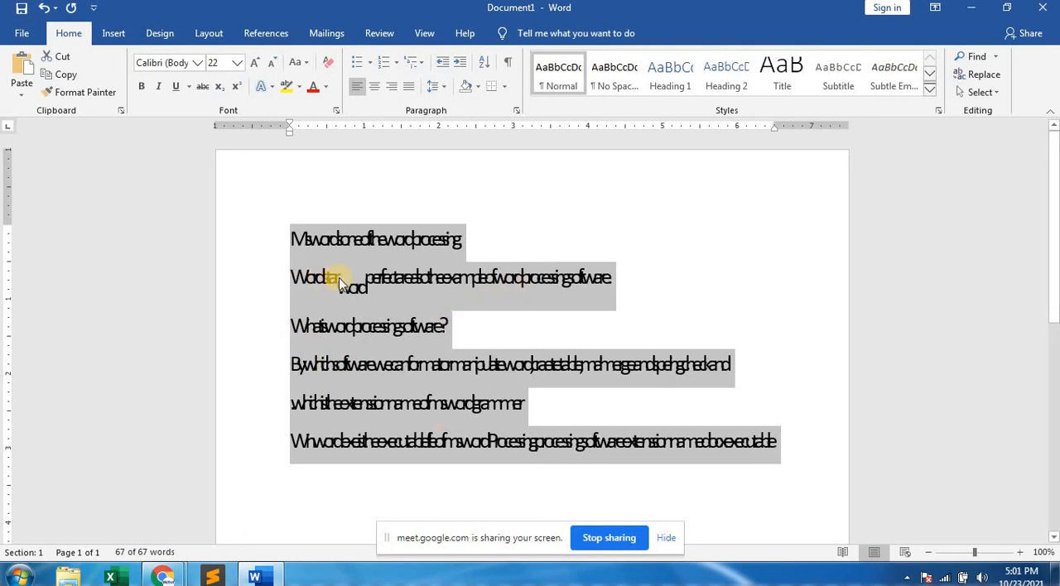
Set the character spacing of the selected text back to Normal and deselect it.
left_click(336, 110)
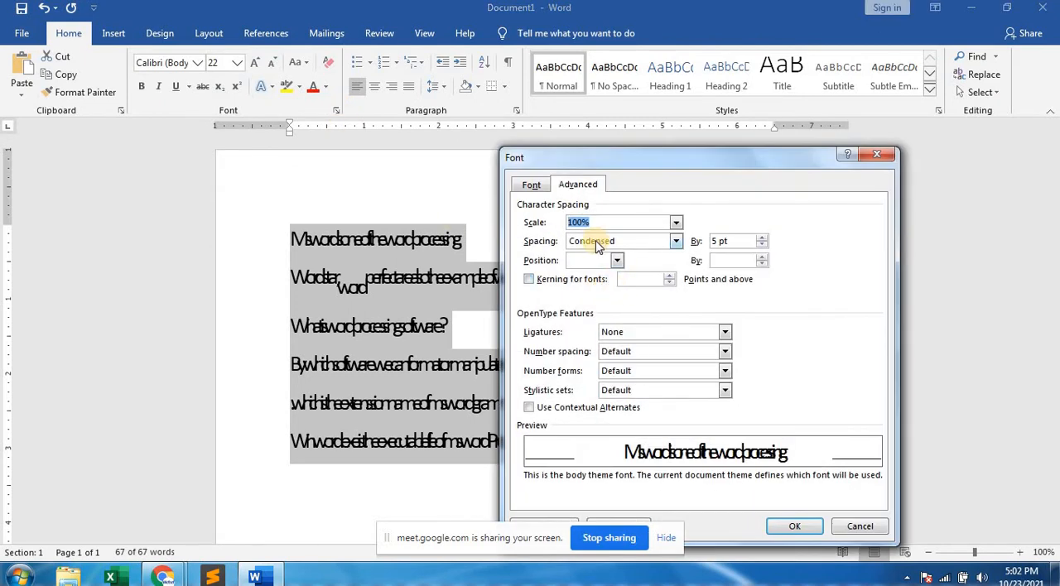
left_click(597, 245)
left_click(596, 252)
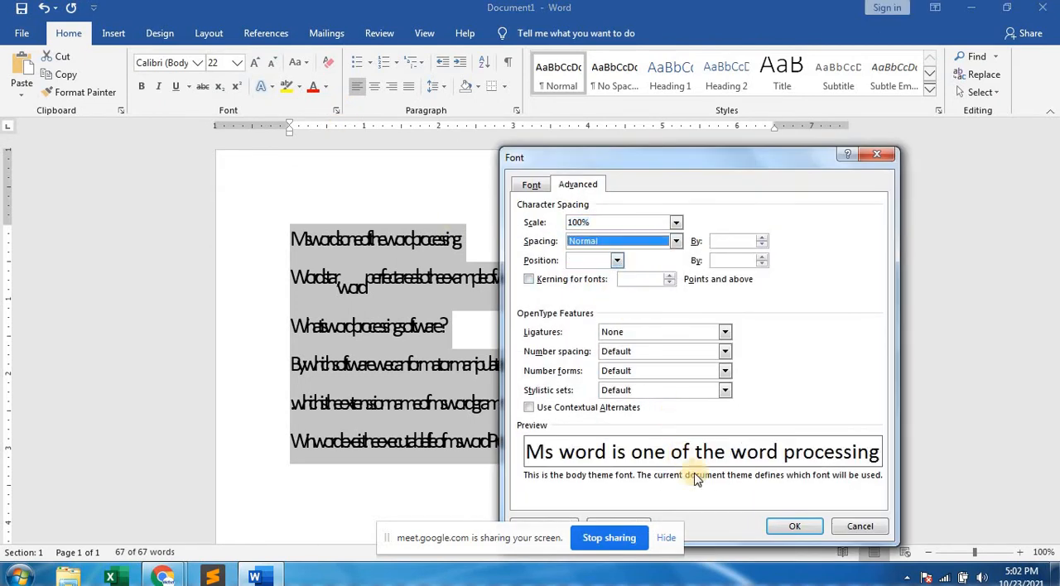
left_click(791, 526)
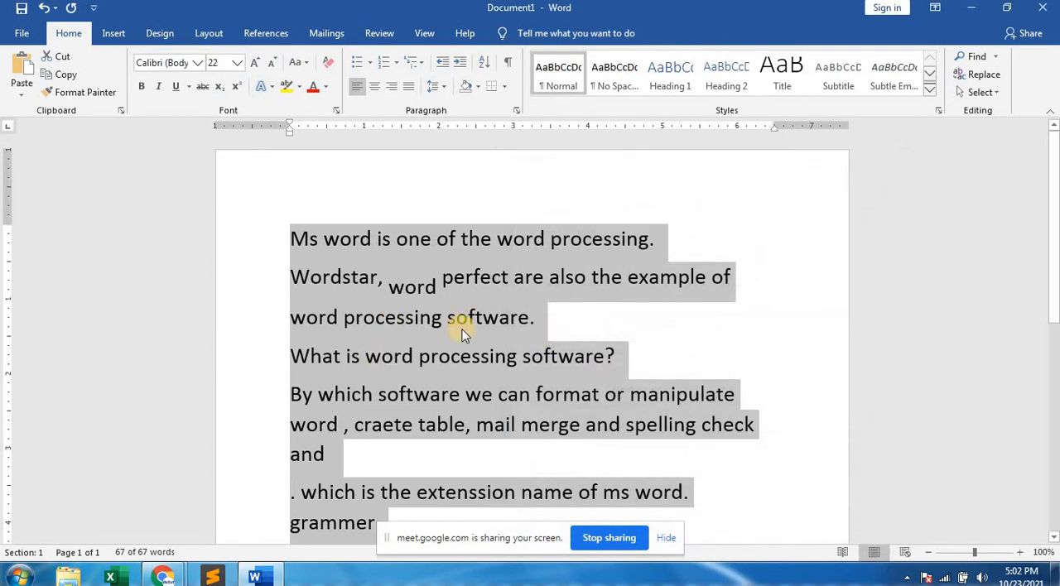
left_click(416, 286)
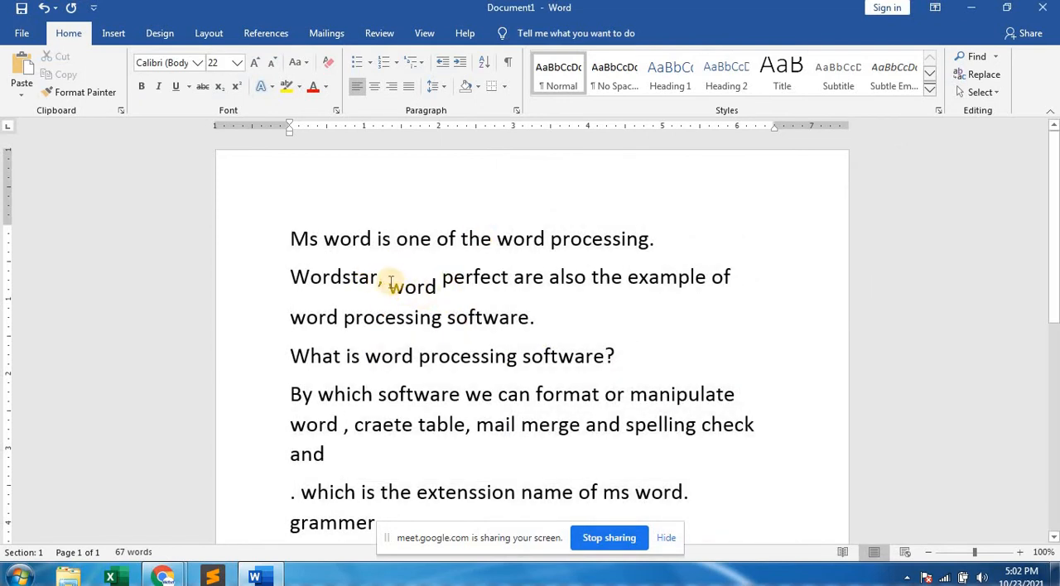
Open the advanced font settings for the lowered "word" before "perfect".
left_click_drag(399, 285, 443, 281)
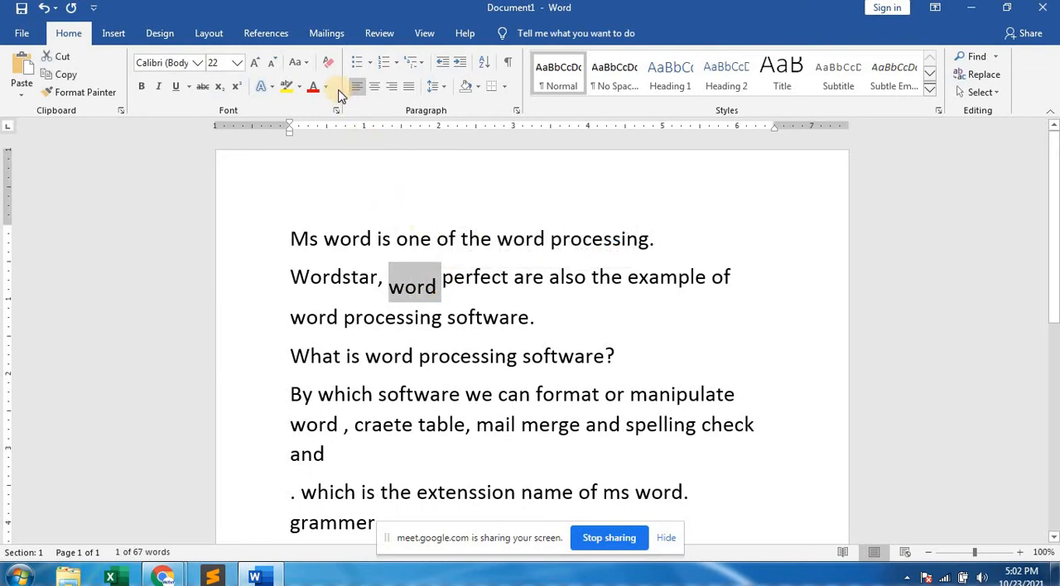
key("ctrl+d")
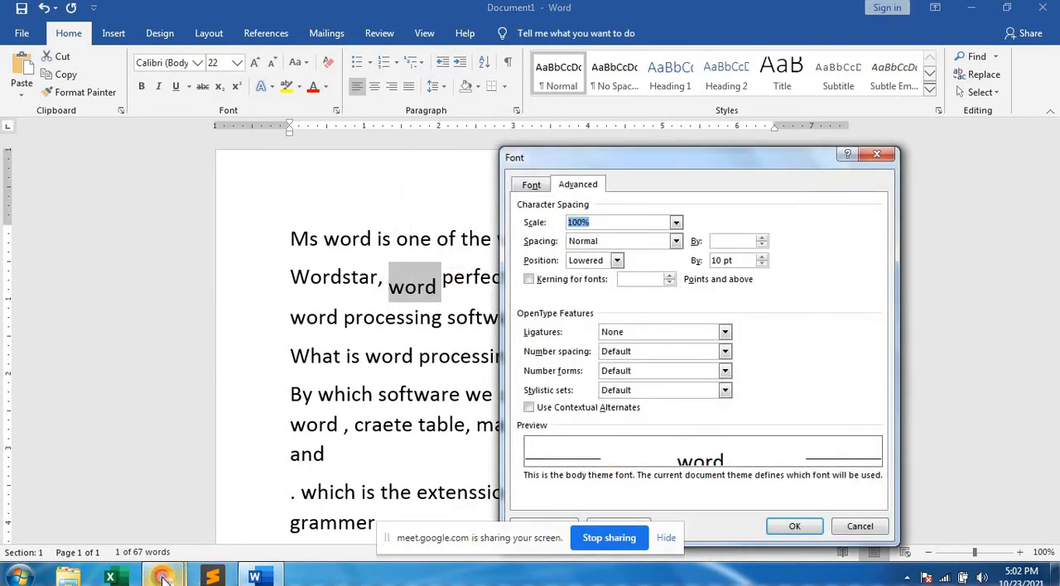
Switch to the Google Meet call in Chrome and admit the participant waiting to join.
mouse_move(165, 578)
left_click(171, 511)
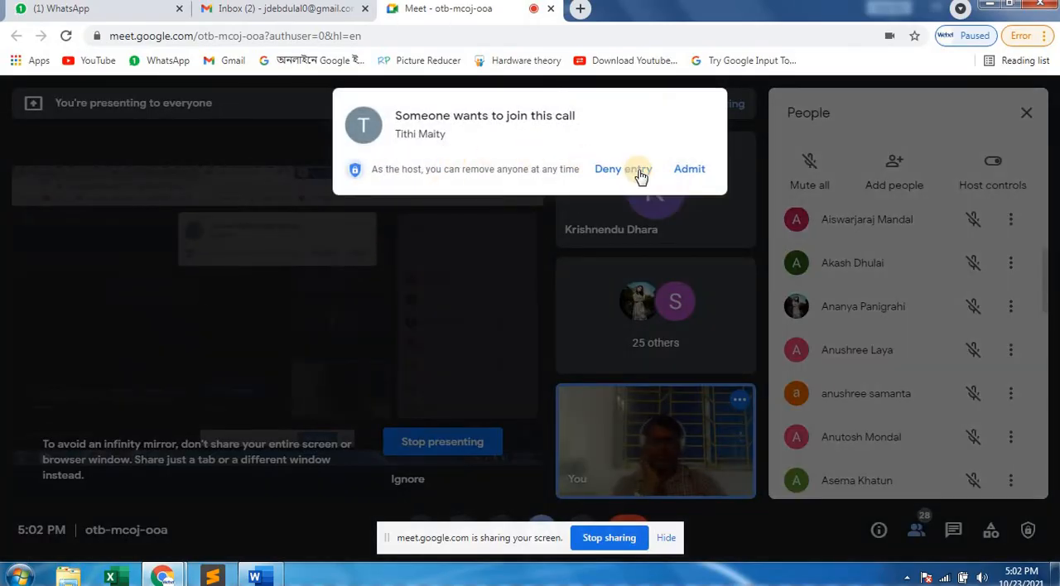
left_click(683, 169)
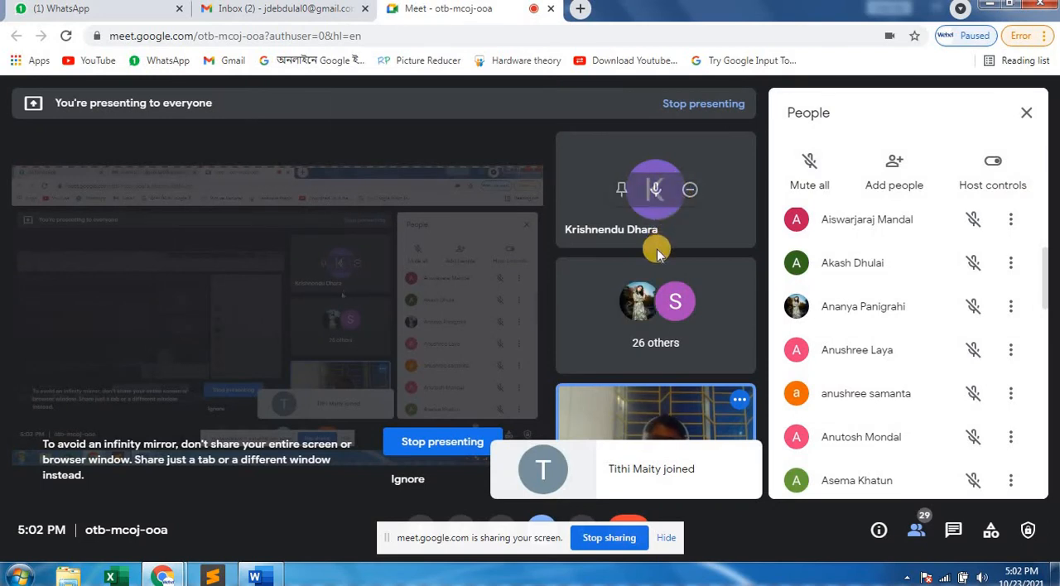
Check the microphones in the call's participant list and mute all participants.
scroll(907, 327, "down", 11)
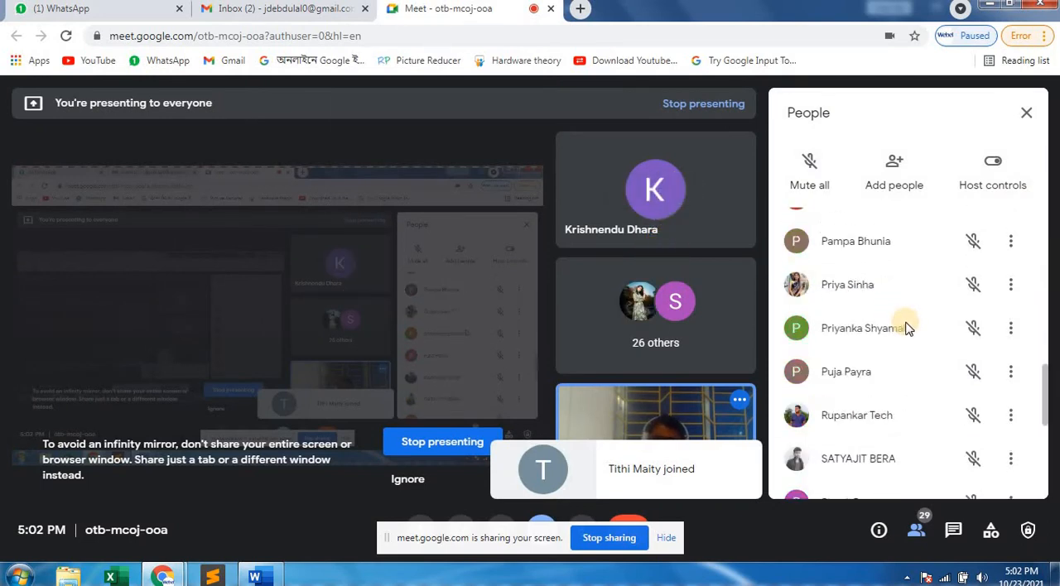
scroll(906, 327, "up", 5)
scroll(906, 327, "down", 2)
scroll(906, 327, "down", 2)
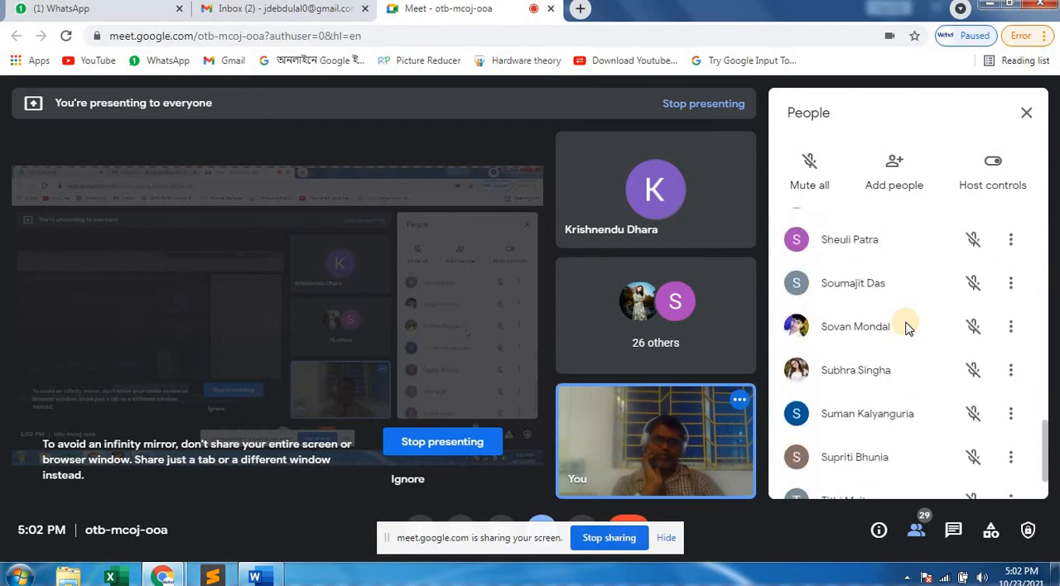
scroll(907, 327, "up", 5)
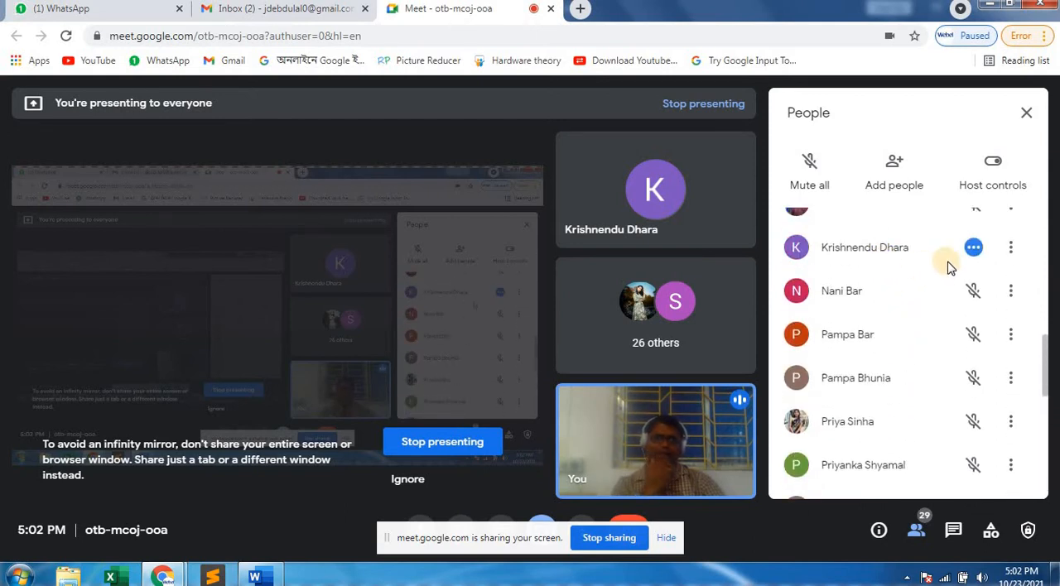
left_click(814, 181)
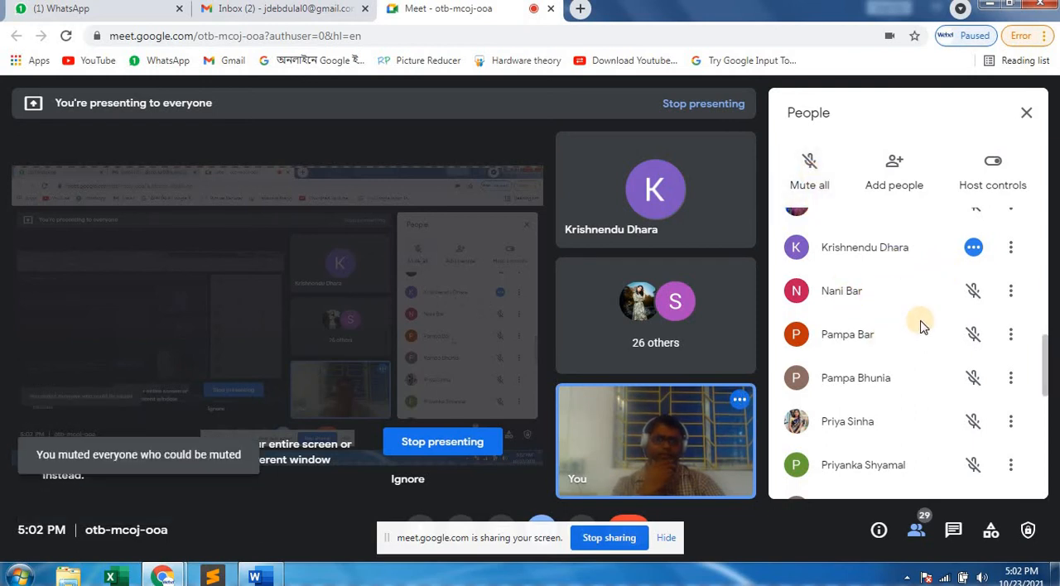
Go through the participant list again and mute the participant whose microphone is still on.
scroll(919, 324, "down", 10)
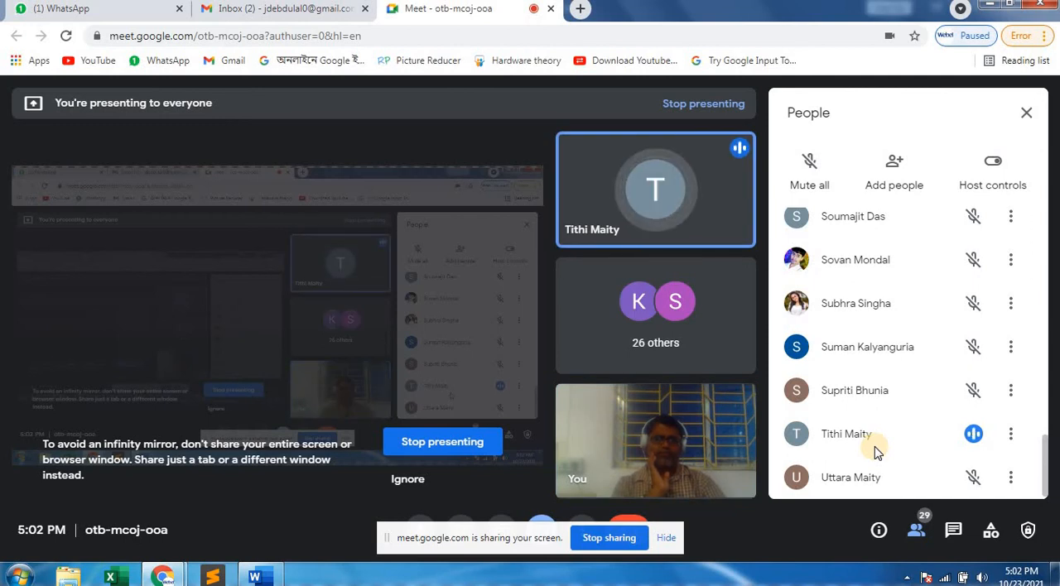
scroll(874, 446, "up", 10)
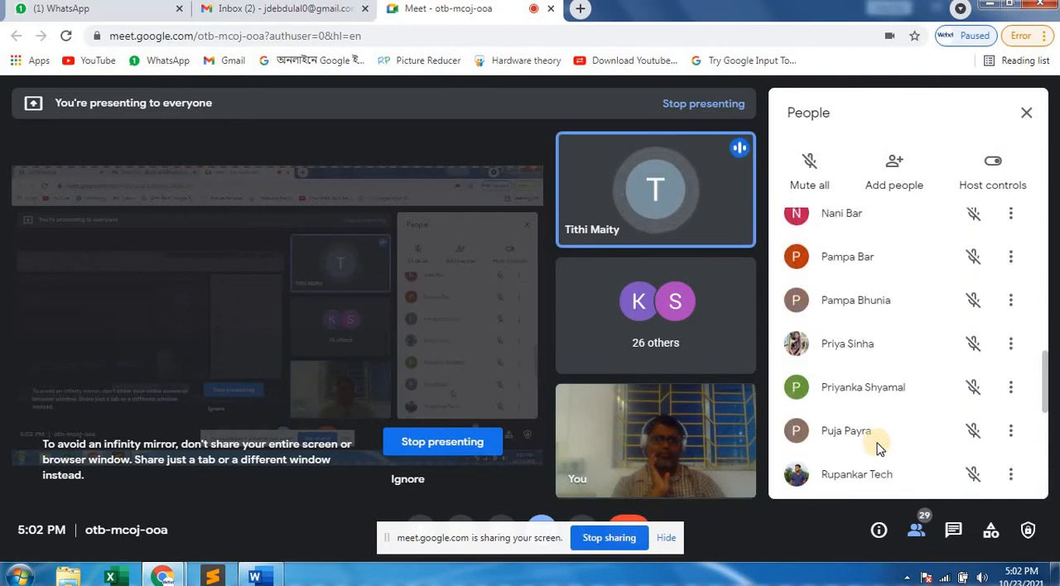
scroll(878, 448, "down", 10)
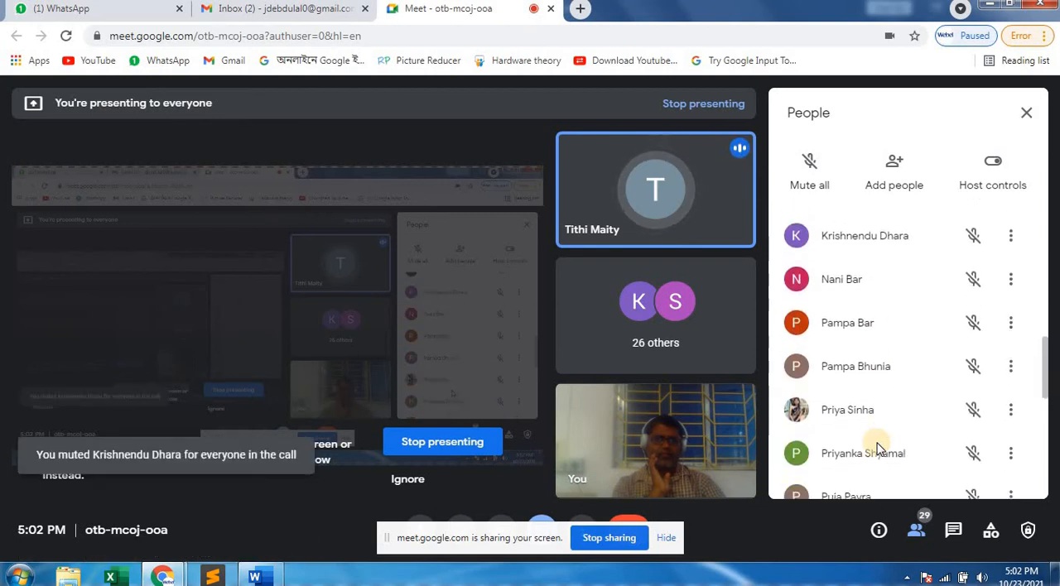
scroll(878, 448, "up", 12)
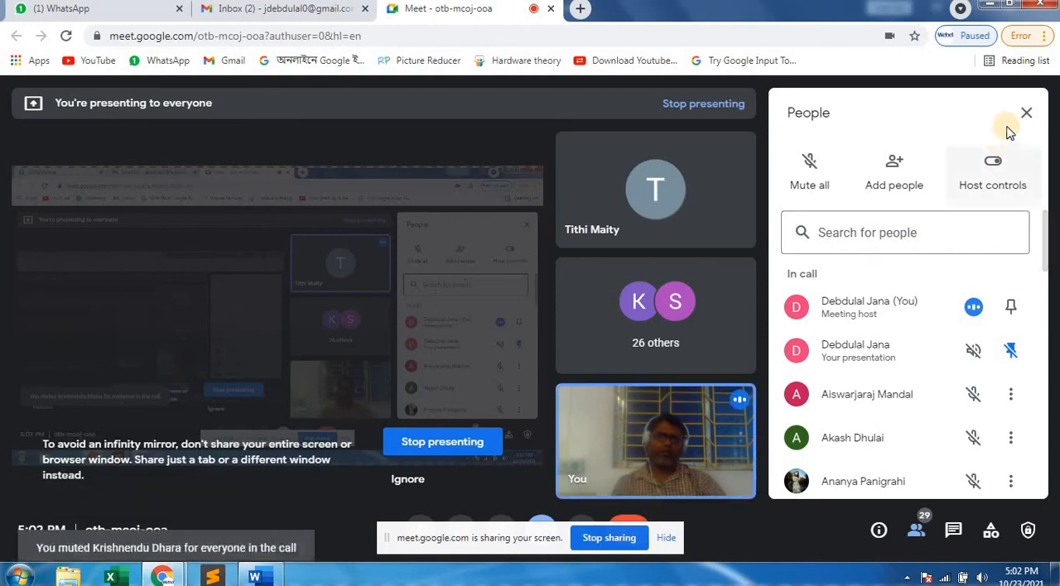
Return to the Word document and dismiss the Meet presenting notification.
left_click(996, 8)
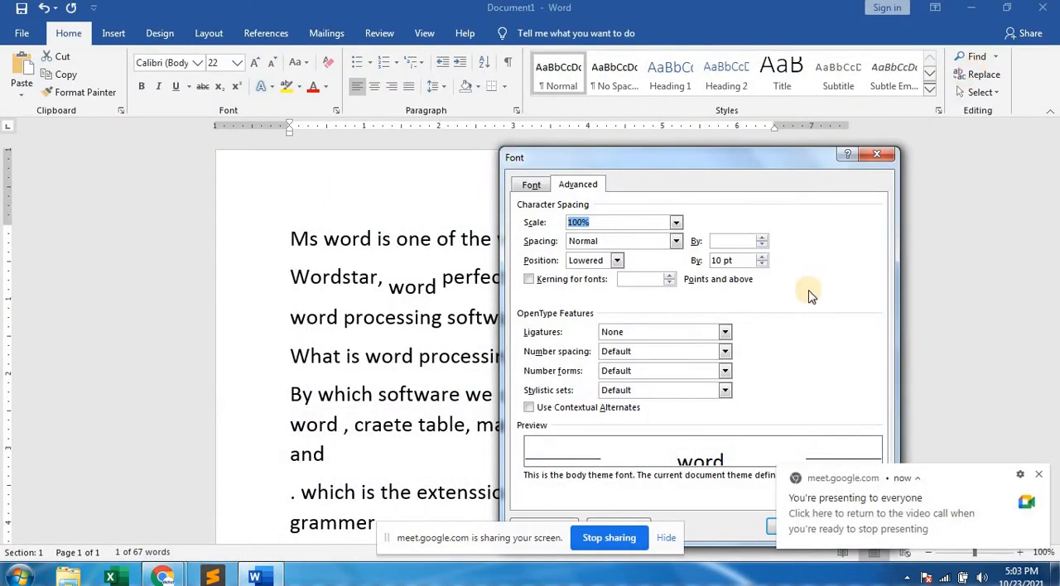
left_click(1038, 477)
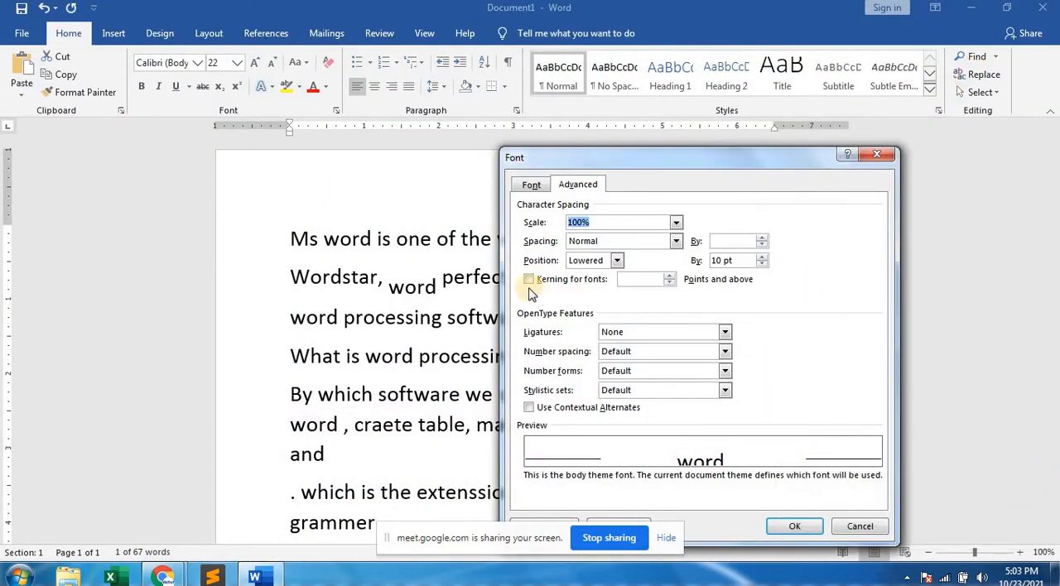
Set the character position of the selected "word" before "perfect" back to Normal and clear the selection.
left_click(617, 260)
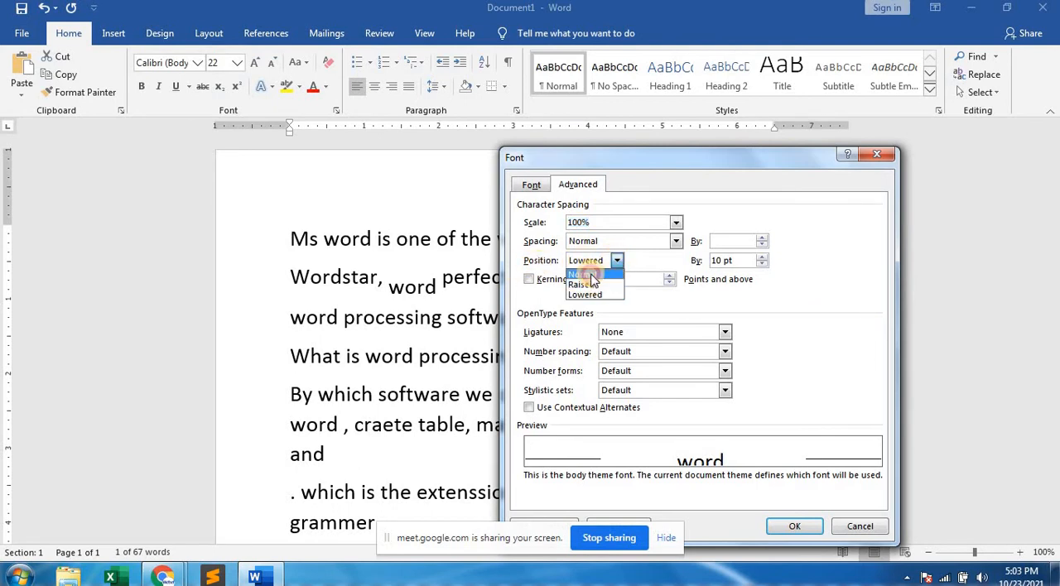
left_click(582, 274)
left_click(794, 527)
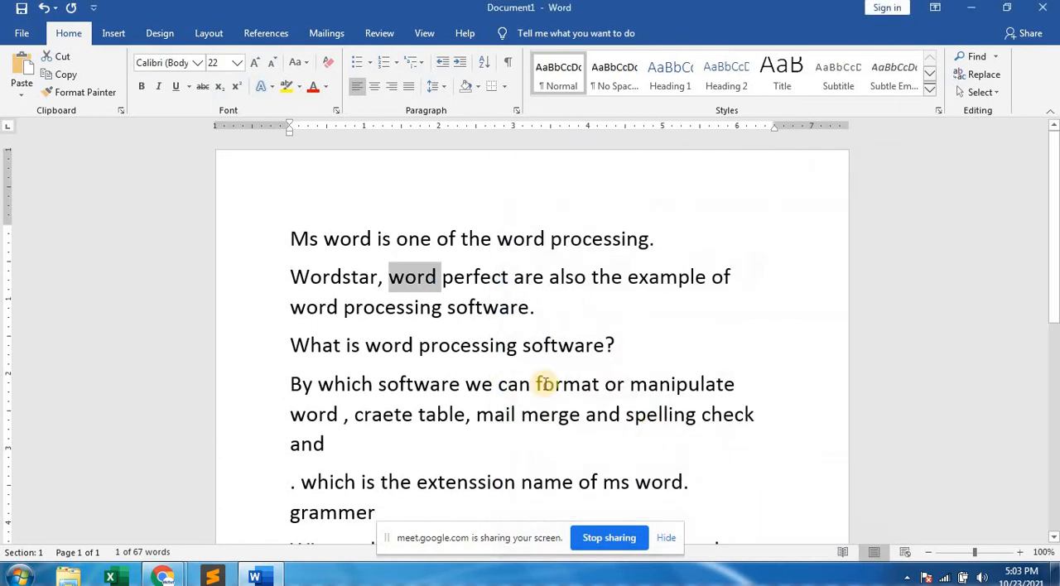
left_click(456, 277)
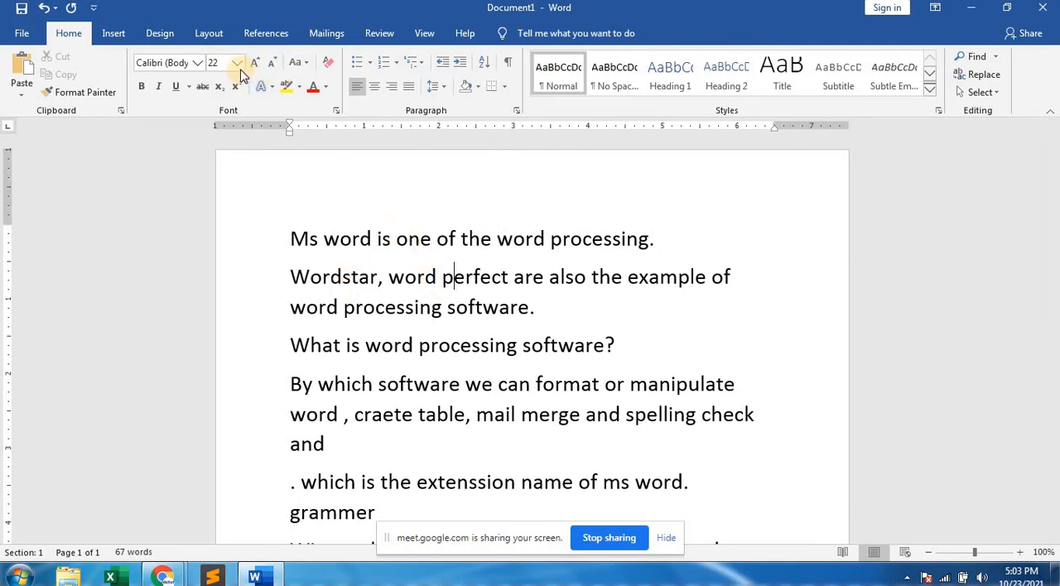
Set the font size of all the document's text to 12 and clear the selection.
left_click_drag(282, 237, 667, 519)
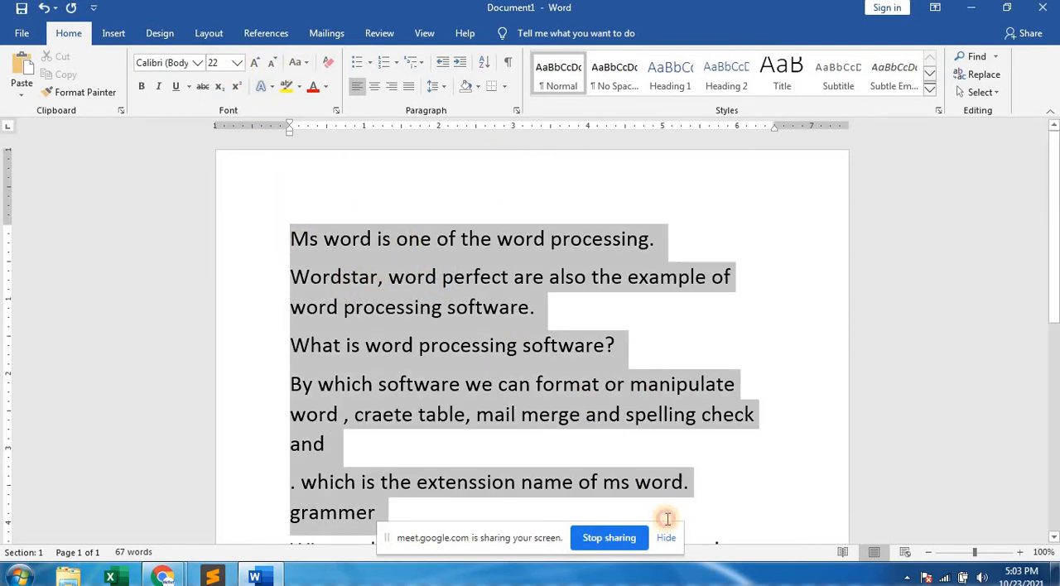
left_click(238, 63)
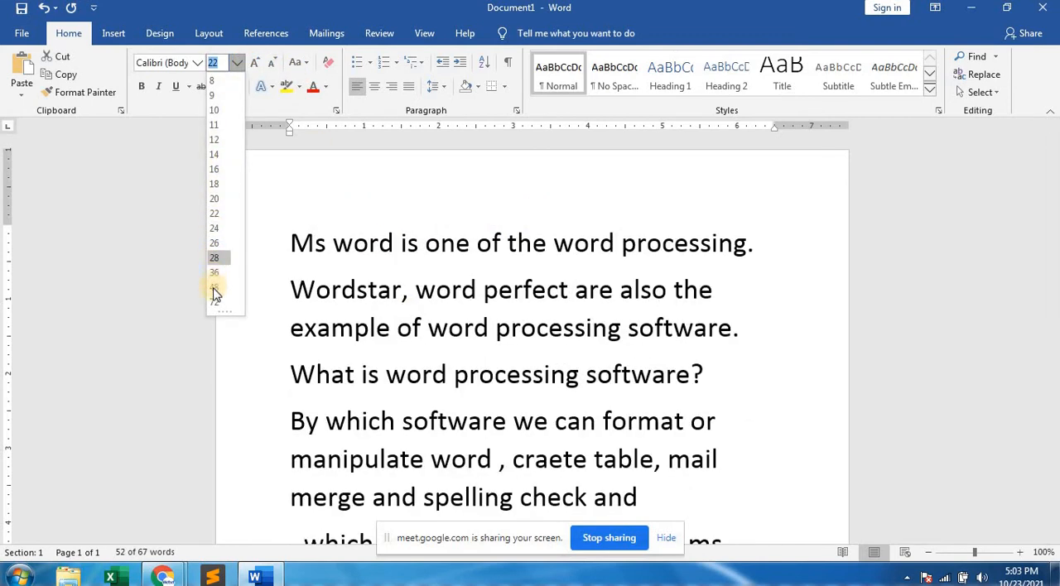
left_click(221, 140)
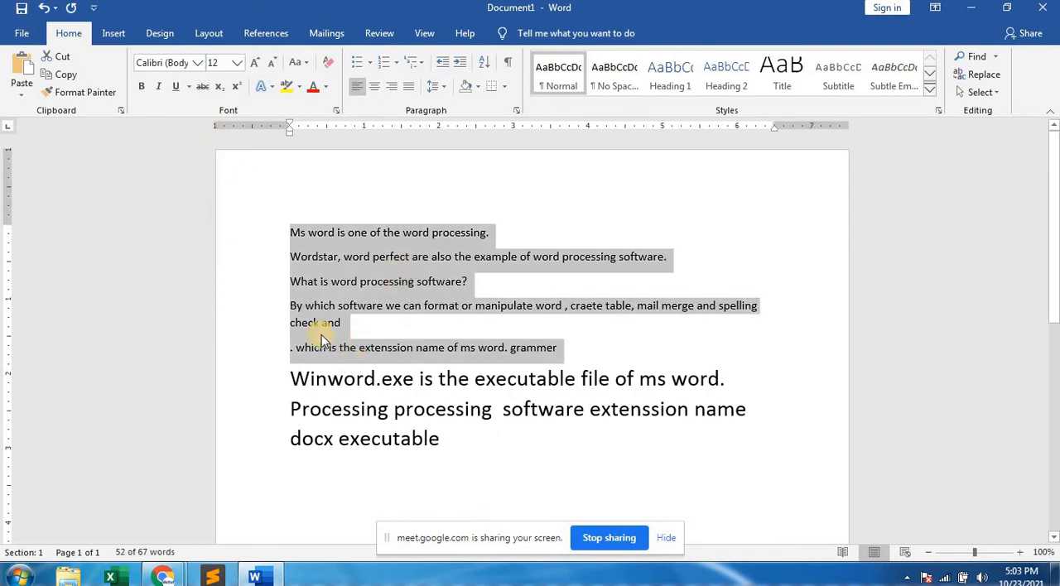
left_click_drag(272, 231, 330, 497)
left_click(236, 62)
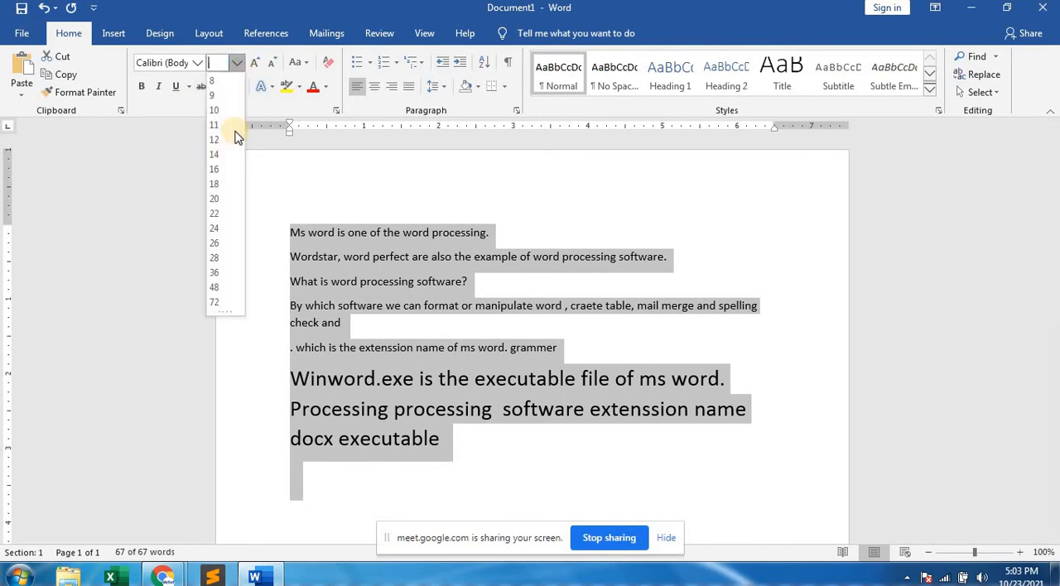
left_click(218, 140)
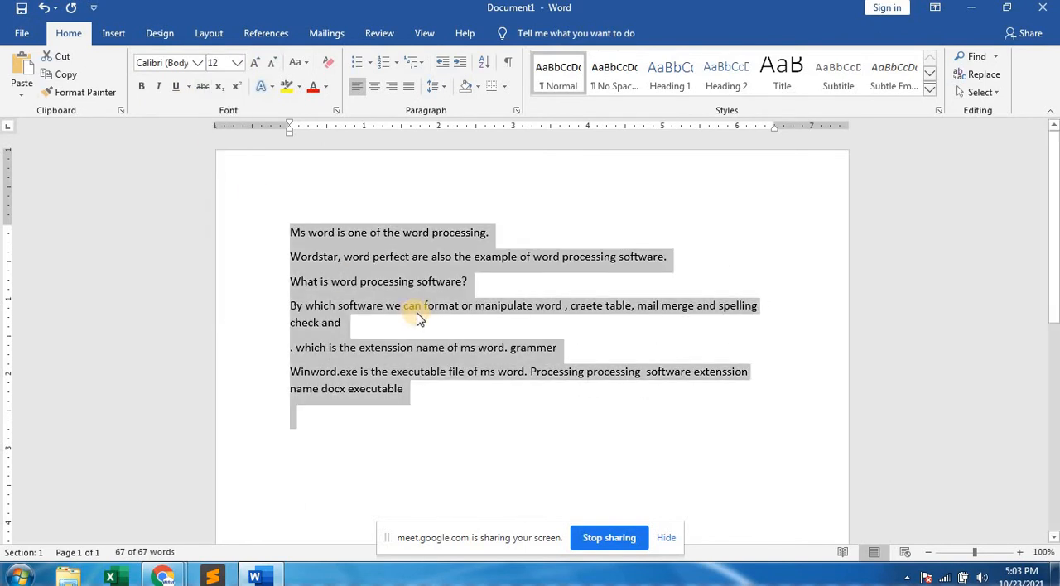
left_click(469, 409)
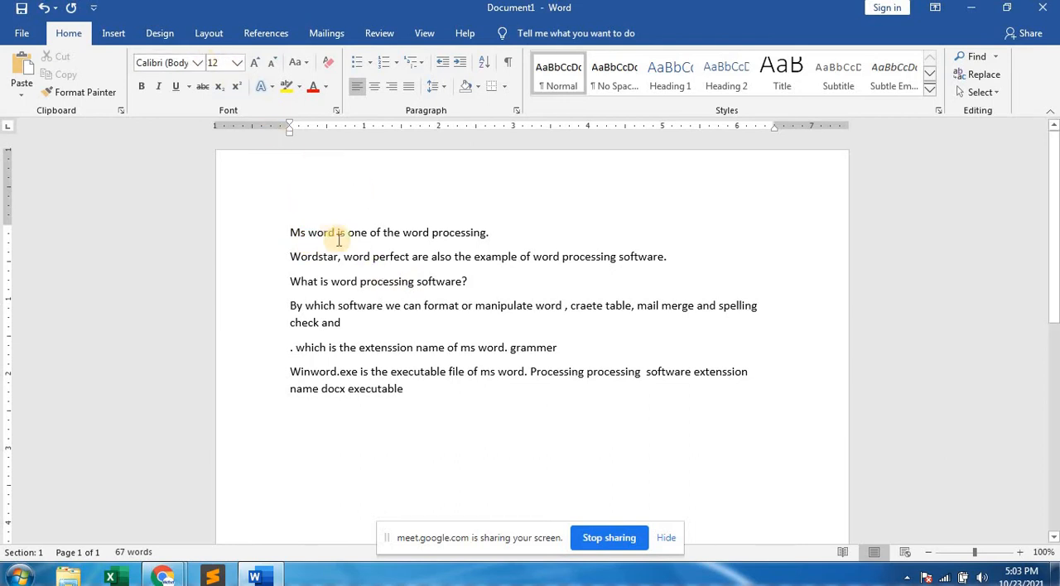
Set the document zoom to 400% and look through the enlarged text.
left_click(425, 34)
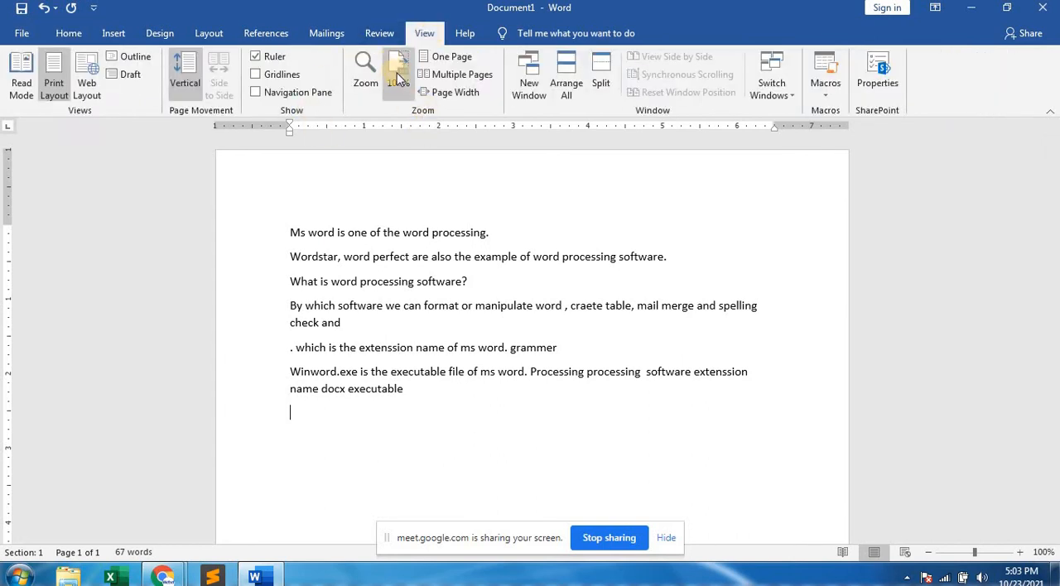
left_click(363, 71)
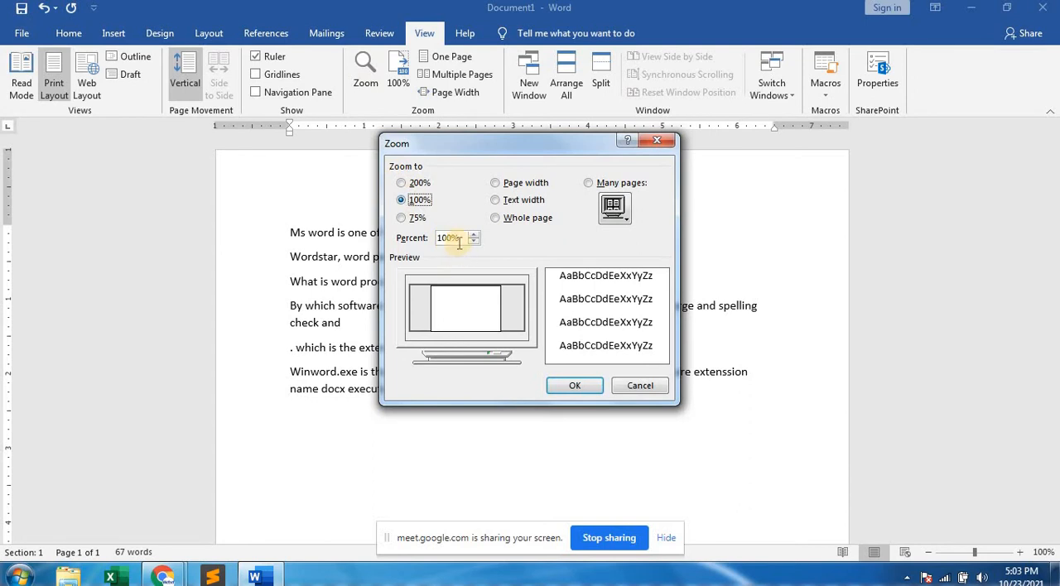
left_click_drag(459, 239, 440, 239)
type("4")
left_click(571, 386)
scroll(481, 389, "up", 8)
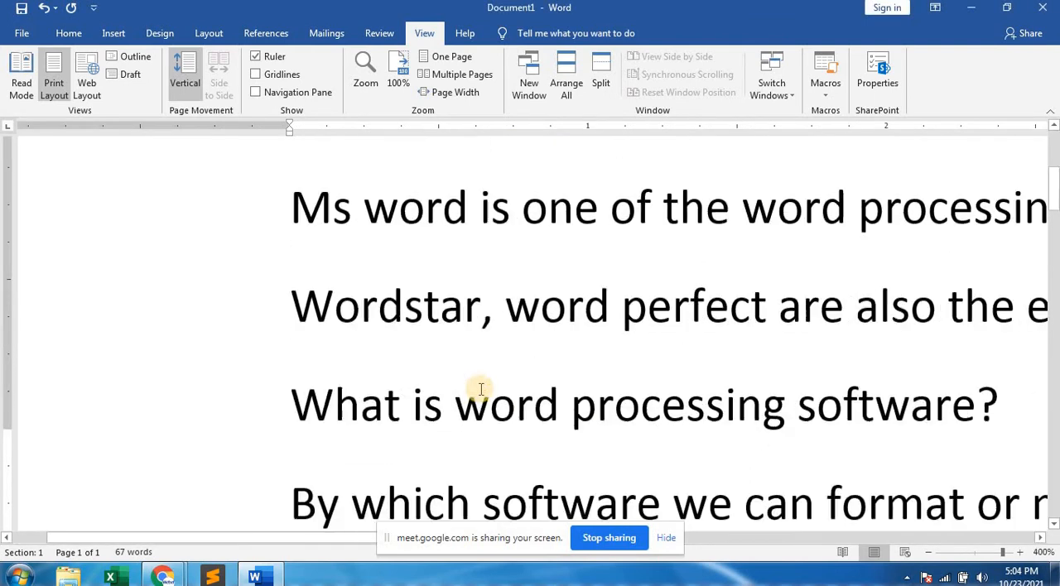
scroll(480, 389, "down", 10)
scroll(481, 389, "up", 10)
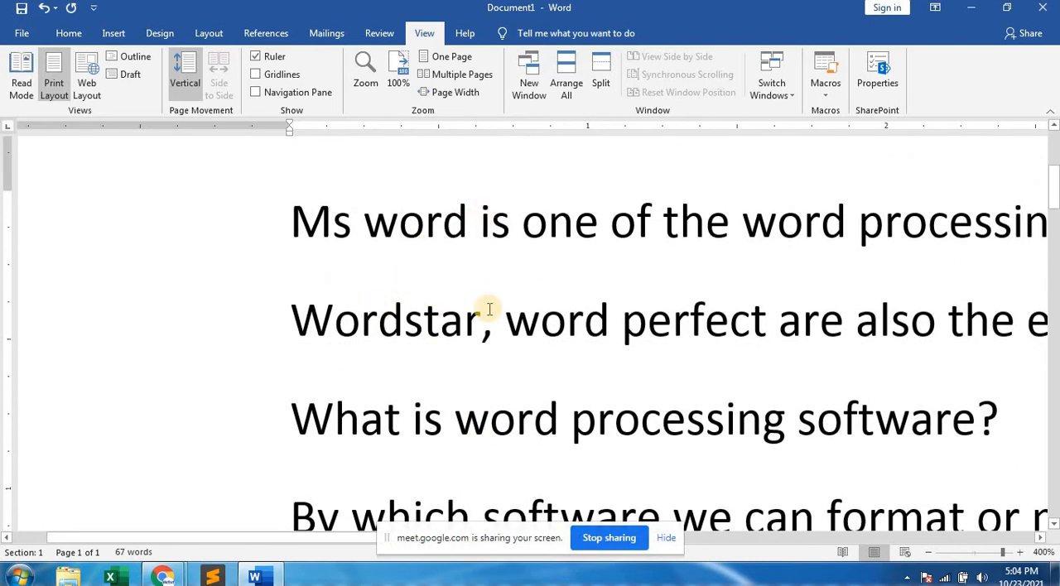
left_click(65, 35)
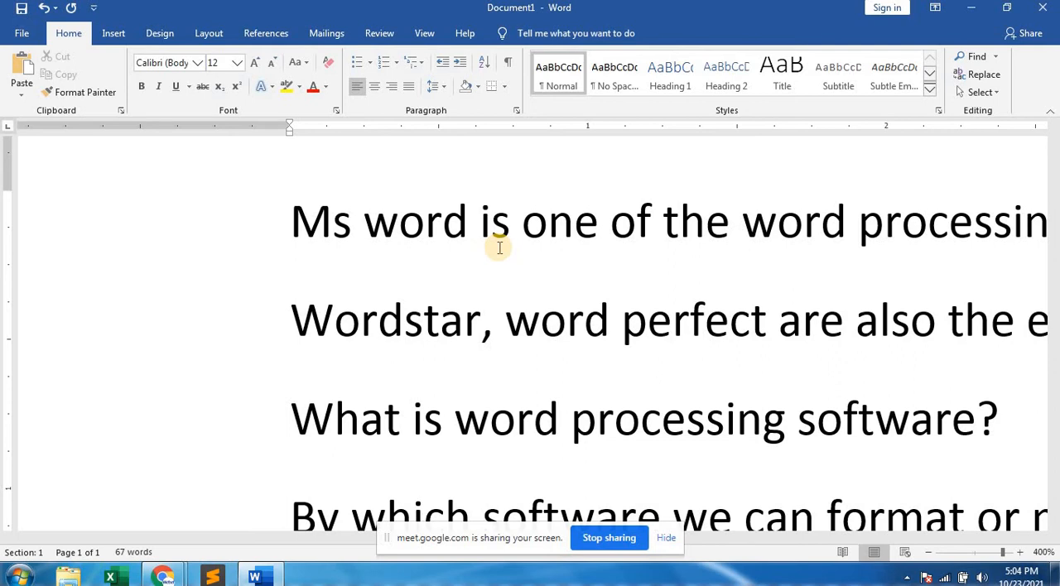
Set the document zoom back to 100%.
left_click(425, 34)
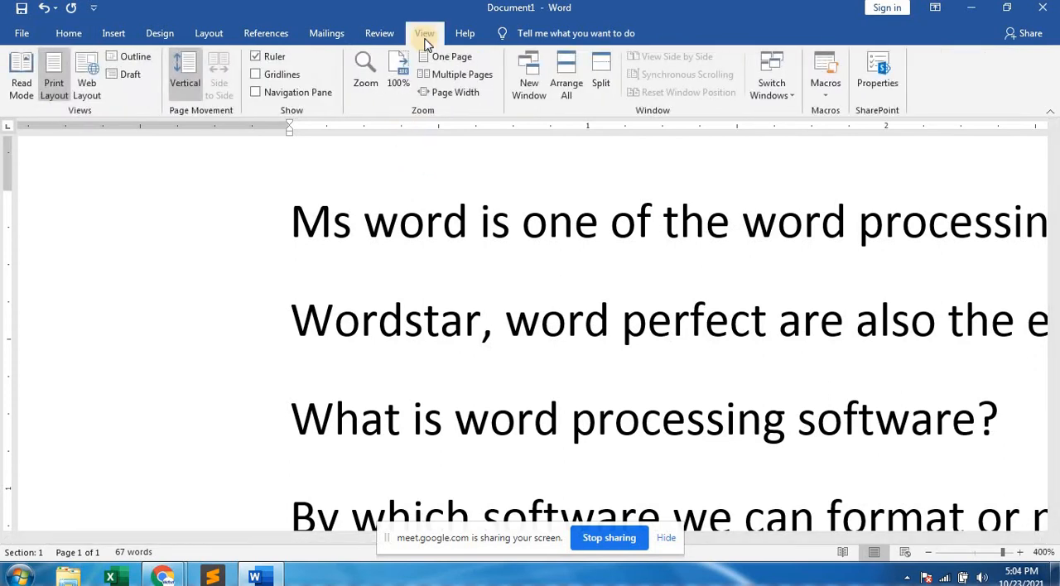
left_click(369, 86)
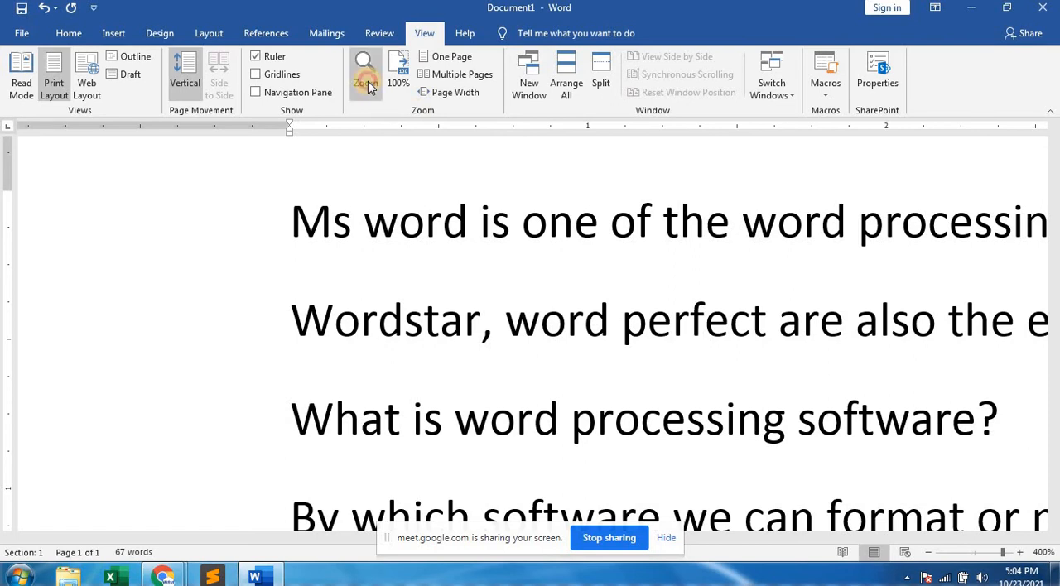
left_click(460, 238)
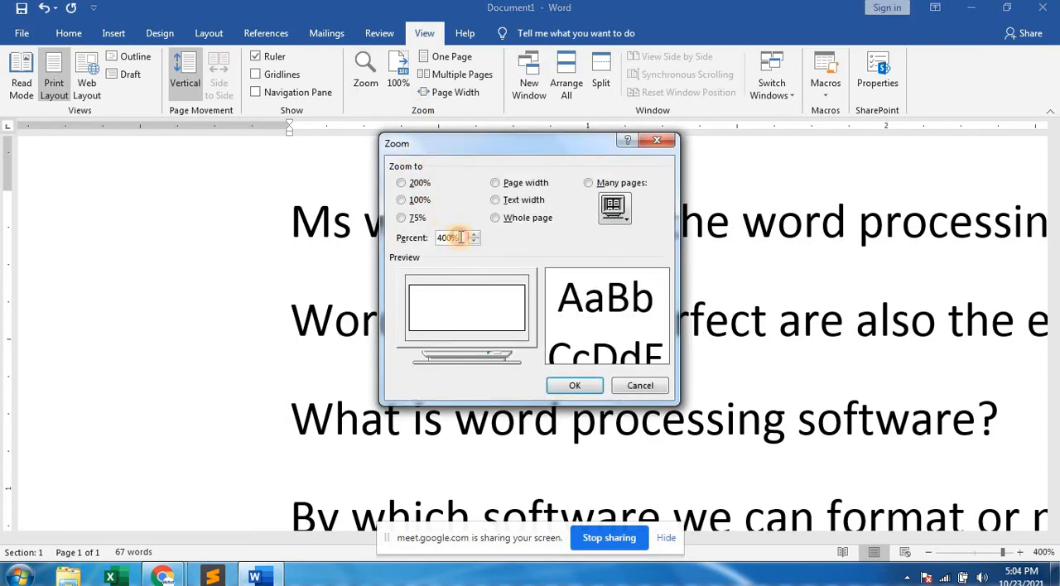
left_click_drag(460, 238, 415, 238)
type("1")
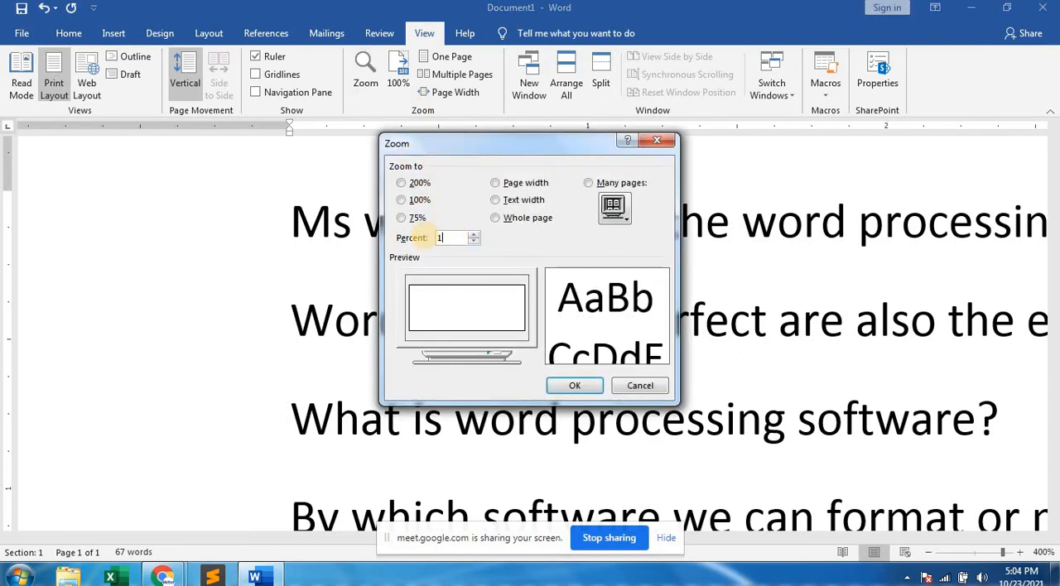
type("00")
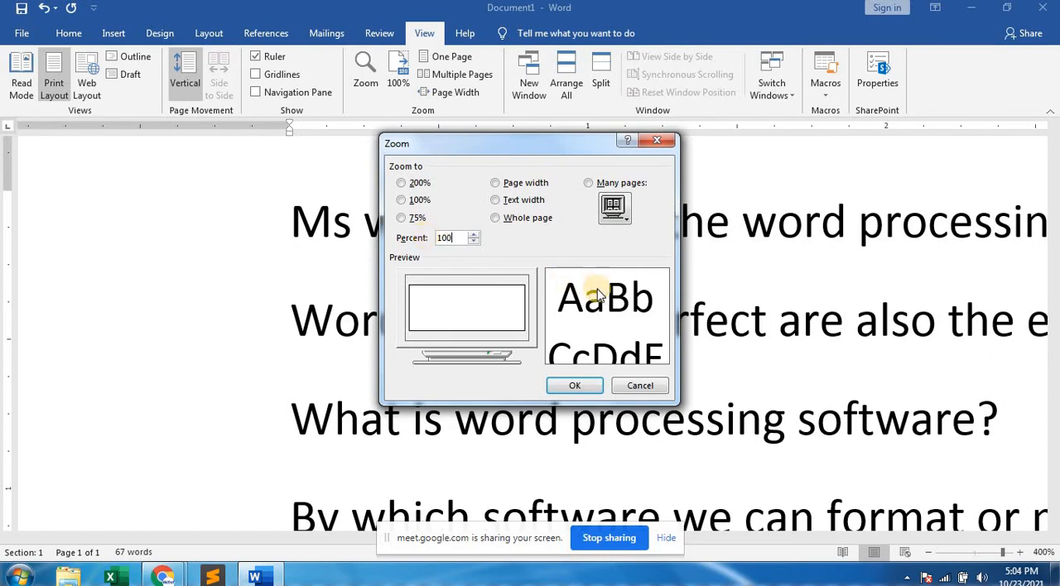
left_click(574, 385)
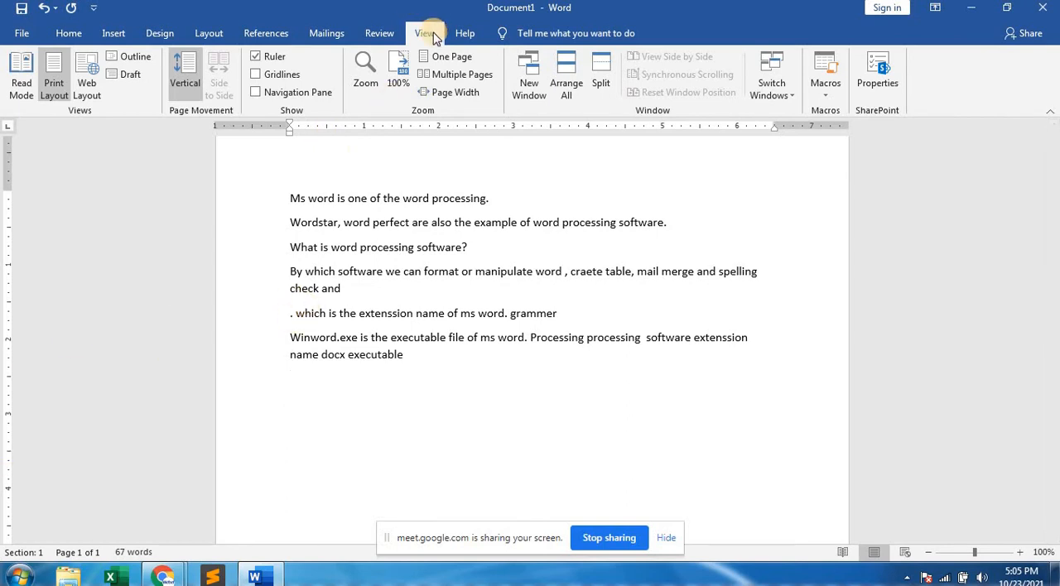
Hide the document rulers and show them again.
left_click(264, 58)
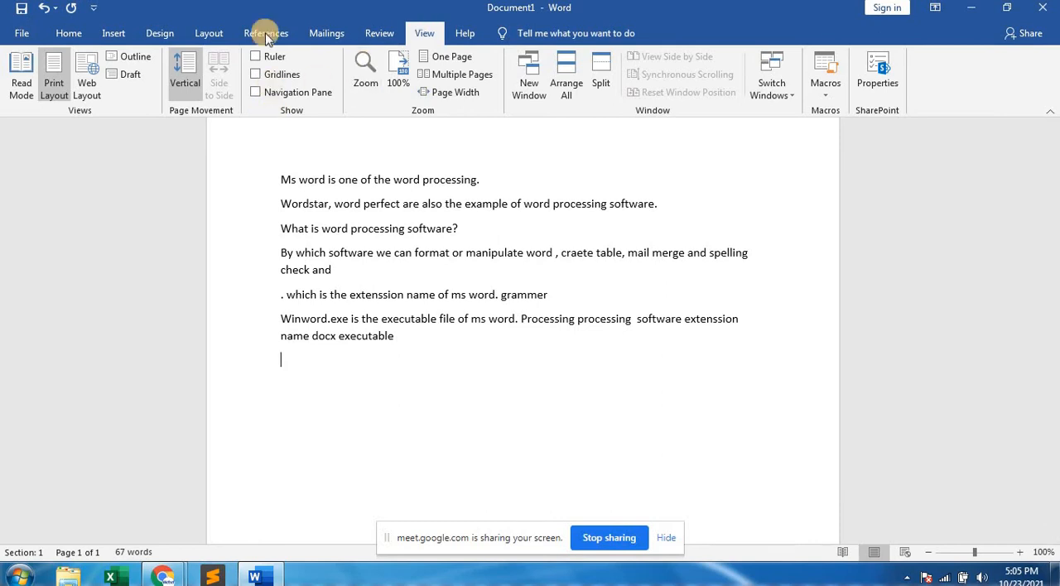
left_click(257, 57)
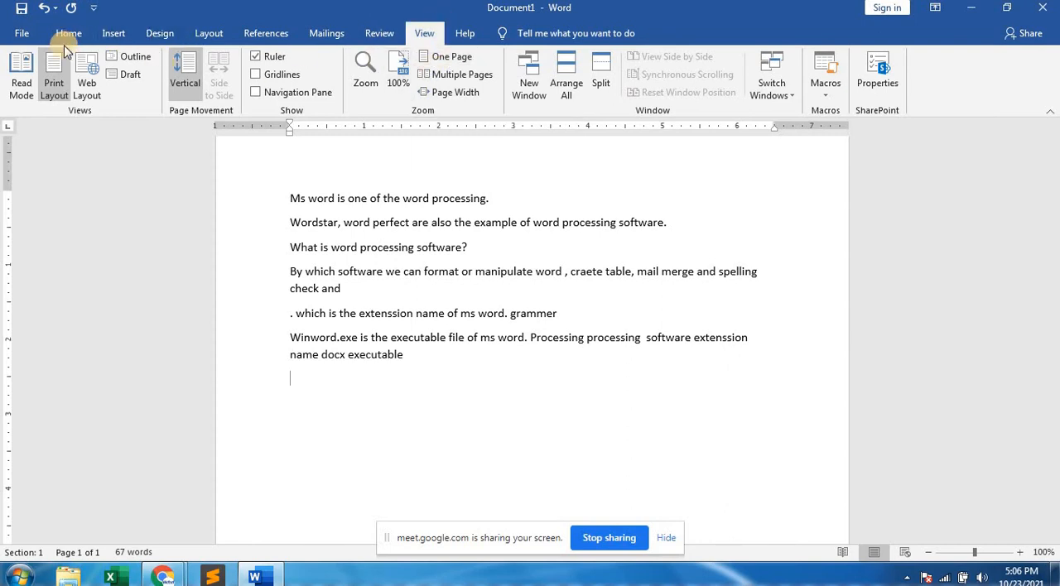
left_click(21, 33)
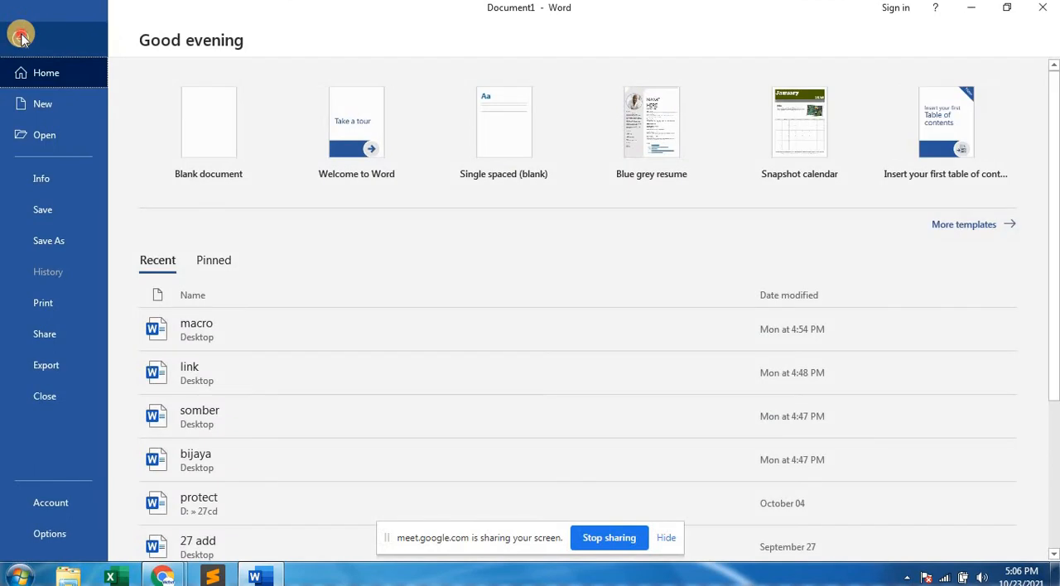
left_click(22, 30)
left_click(60, 35)
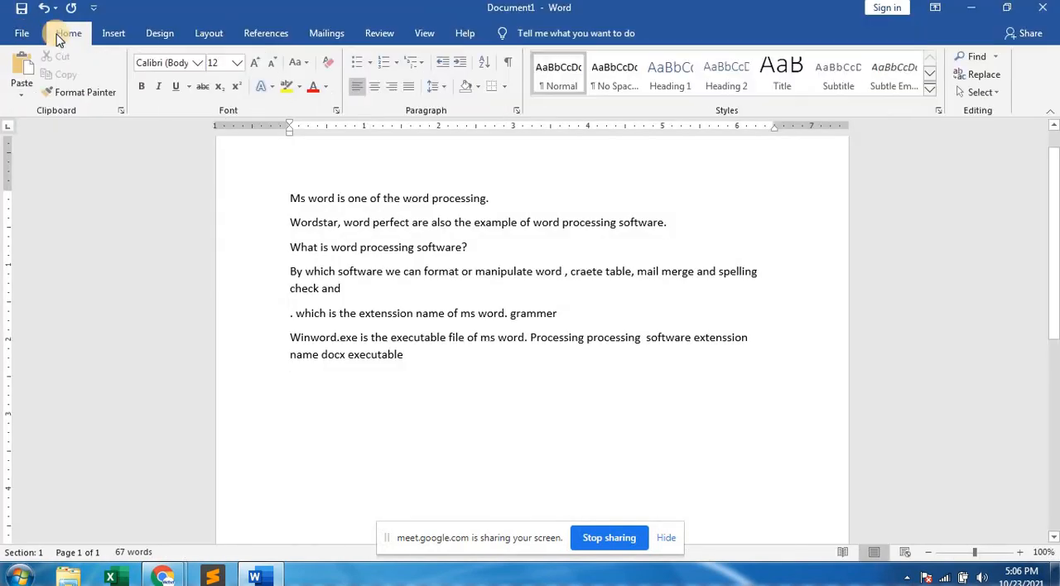
left_click(113, 36)
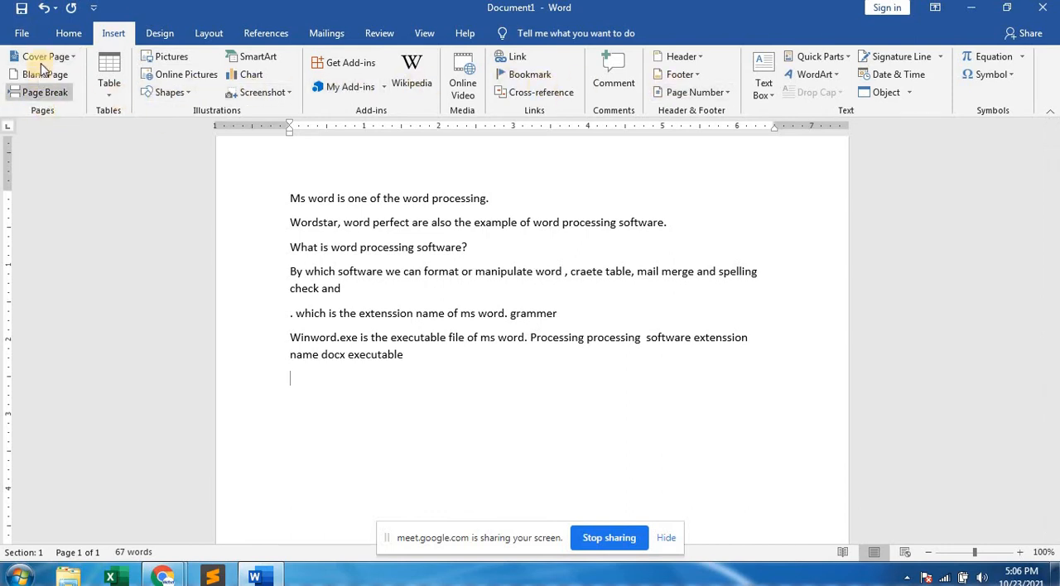
left_click(64, 36)
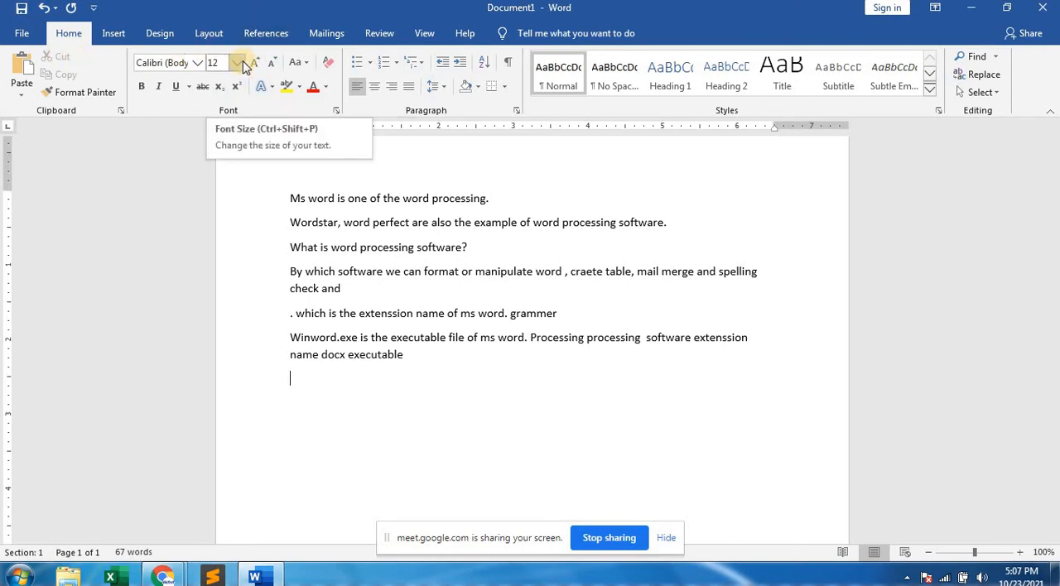
Collapse the ribbon and expand it again.
right_click(379, 38)
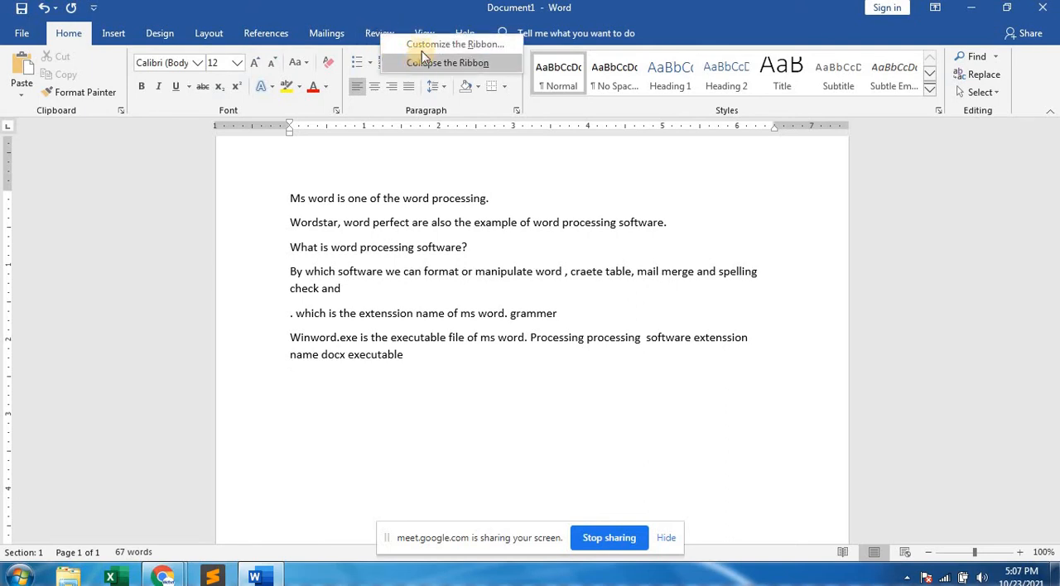
key("Escape")
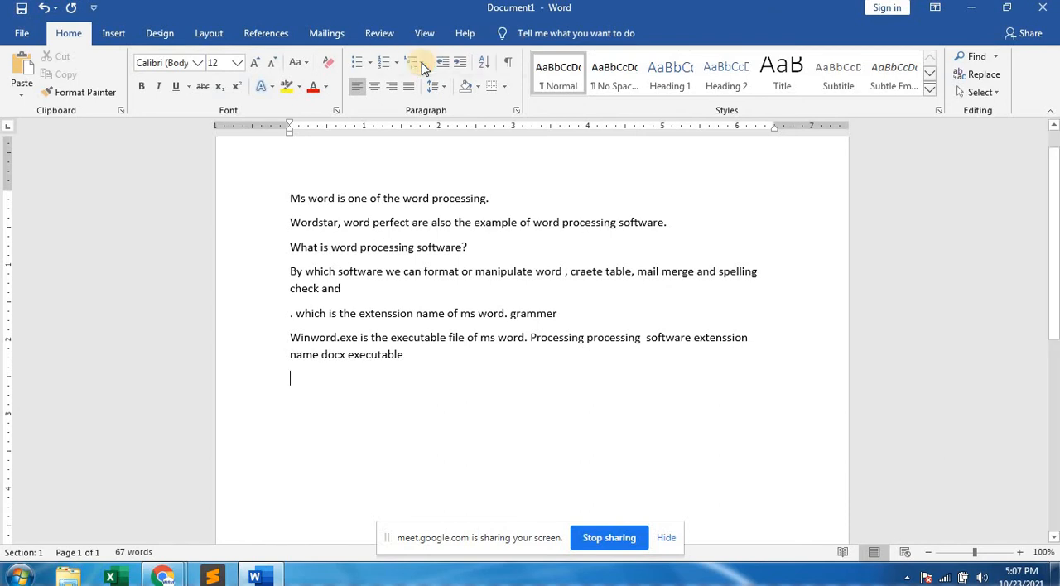
right_click(383, 34)
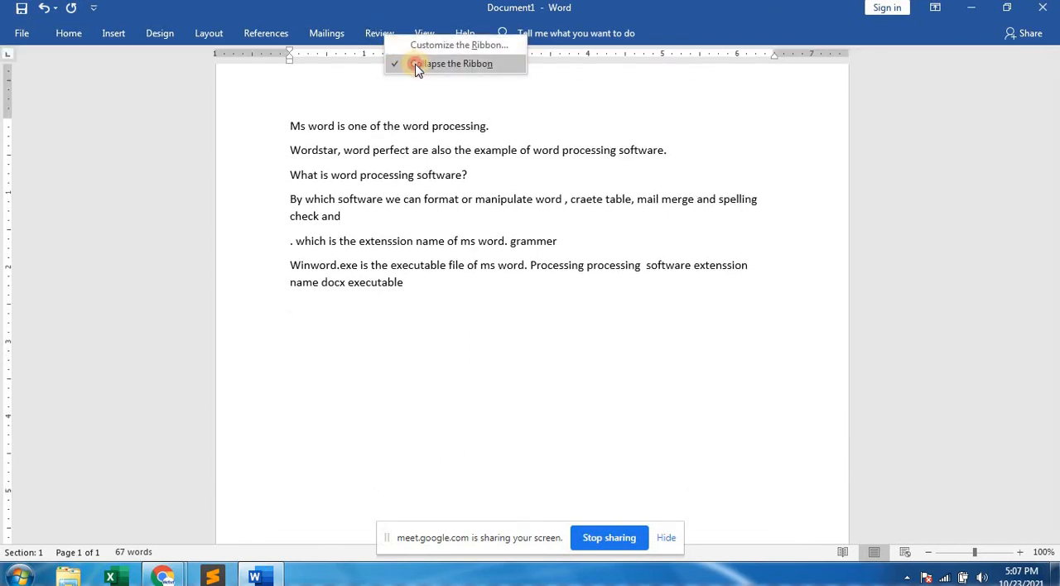
left_click(414, 64)
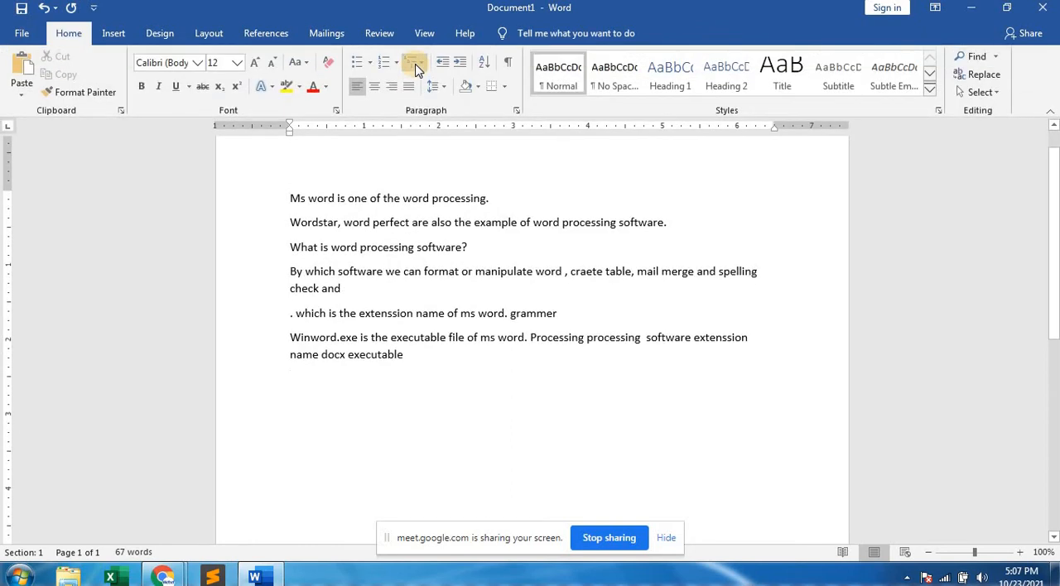
Show the Review commands, collapse and reopen the ribbon repeatedly, and leave it expanded.
left_click(381, 33)
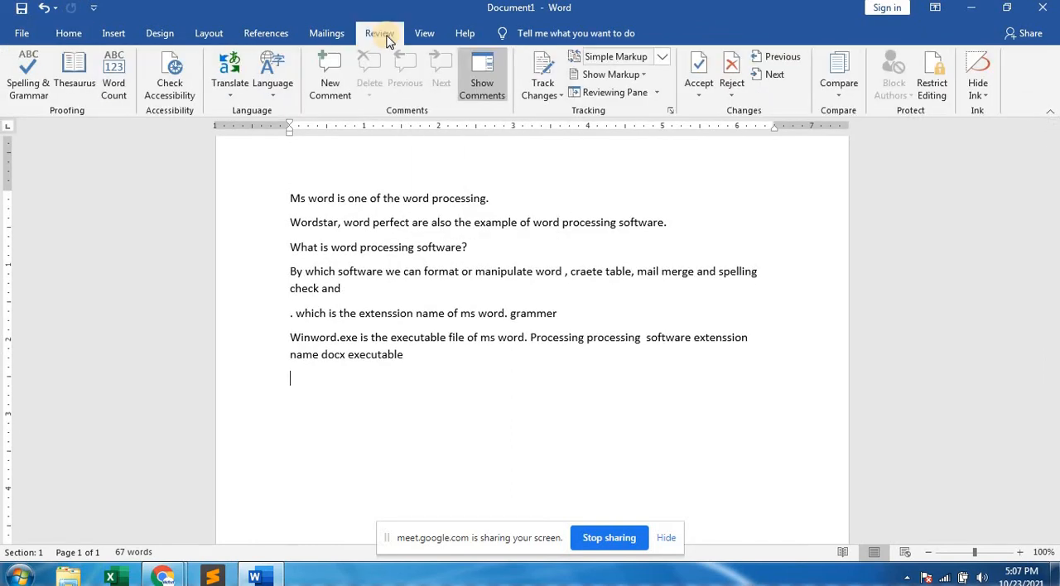
double_click(383, 35)
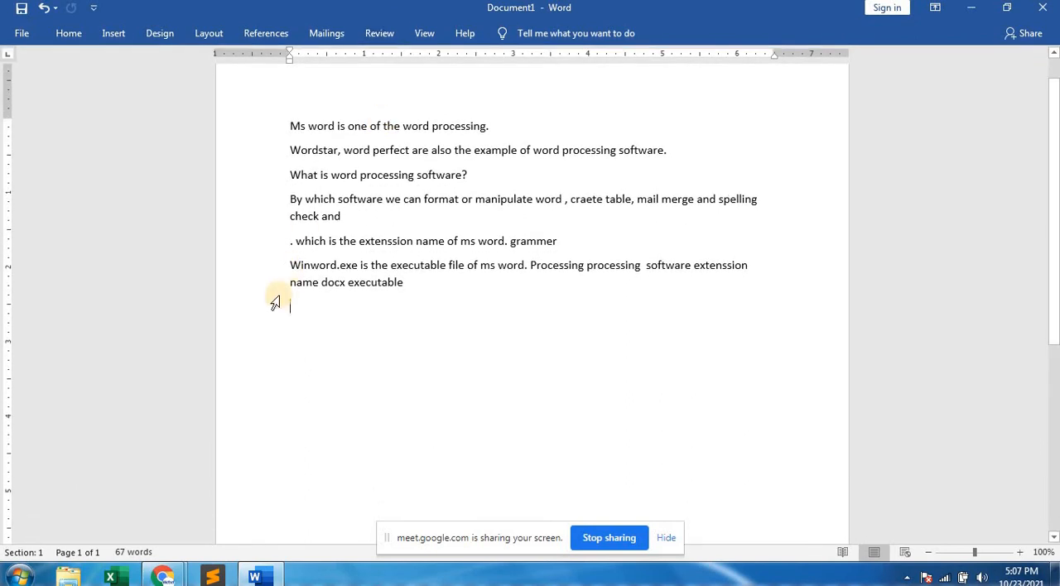
double_click(374, 35)
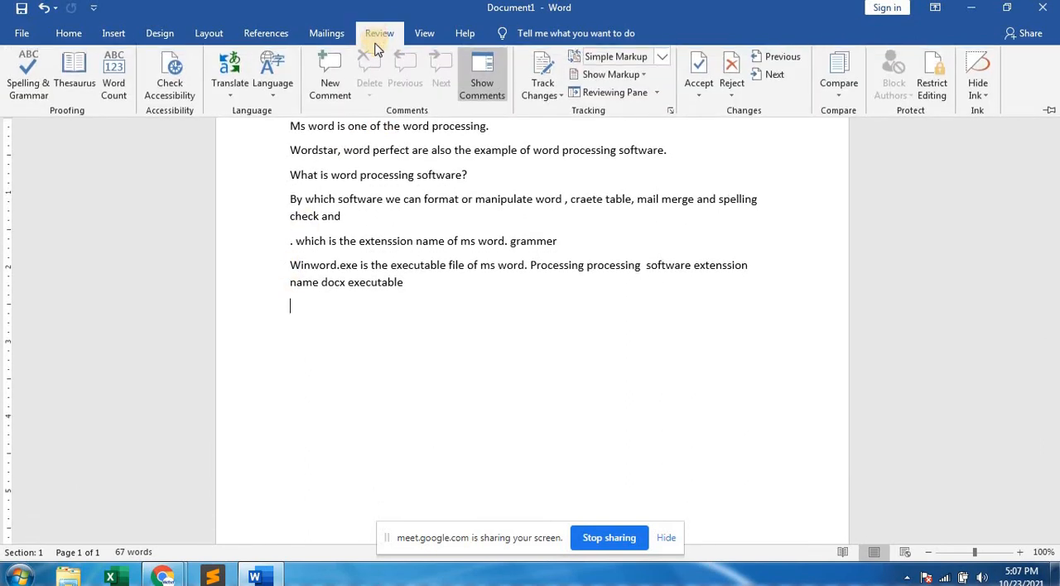
double_click(377, 37)
double_click(377, 37)
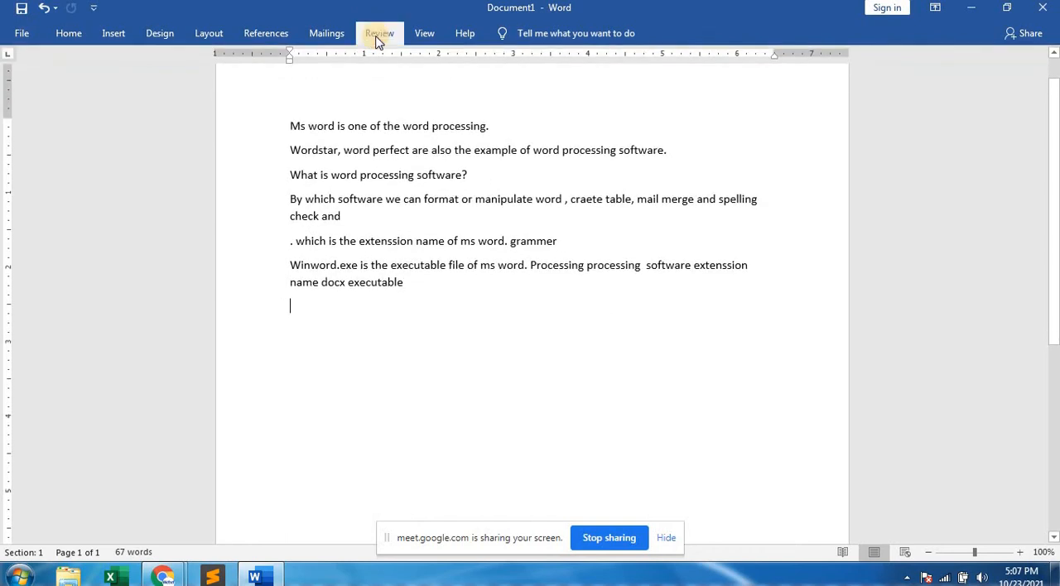
key("ctrl+F1")
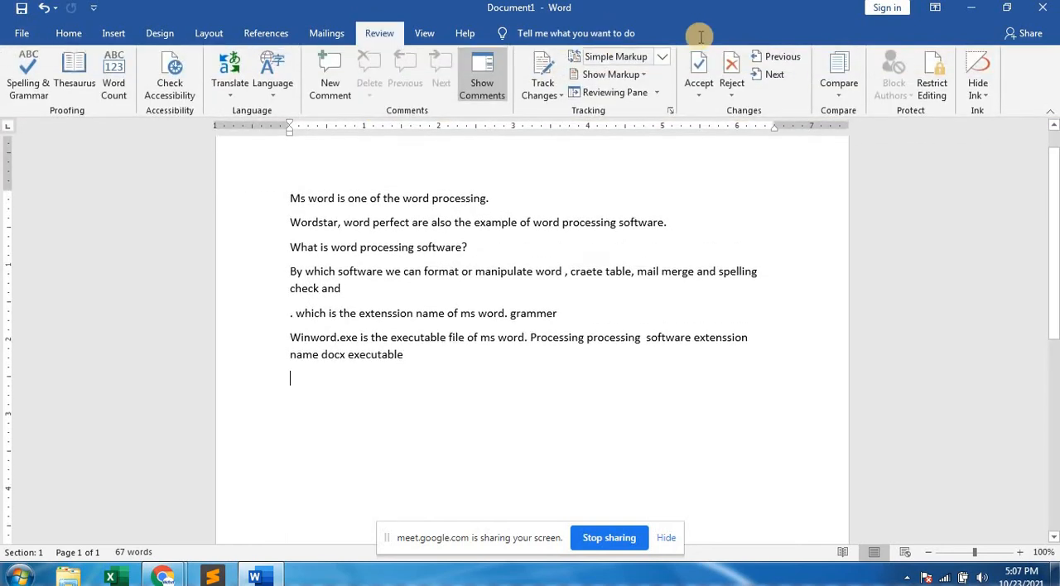
Collapse the ribbon, show the Help commands, and expand the ribbon again.
key("ctrl+F1")
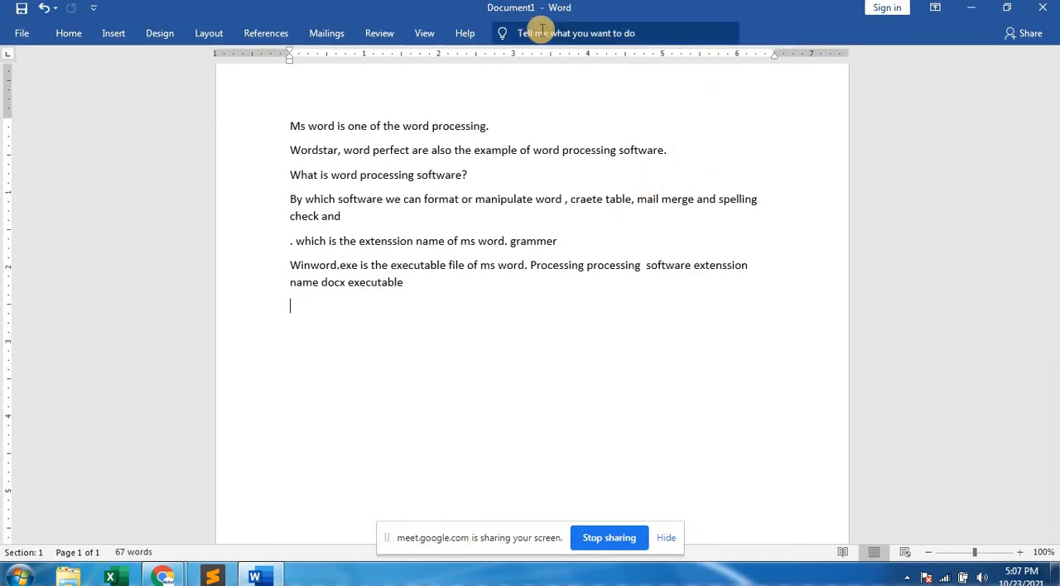
left_click(462, 33)
key("ctrl+F1")
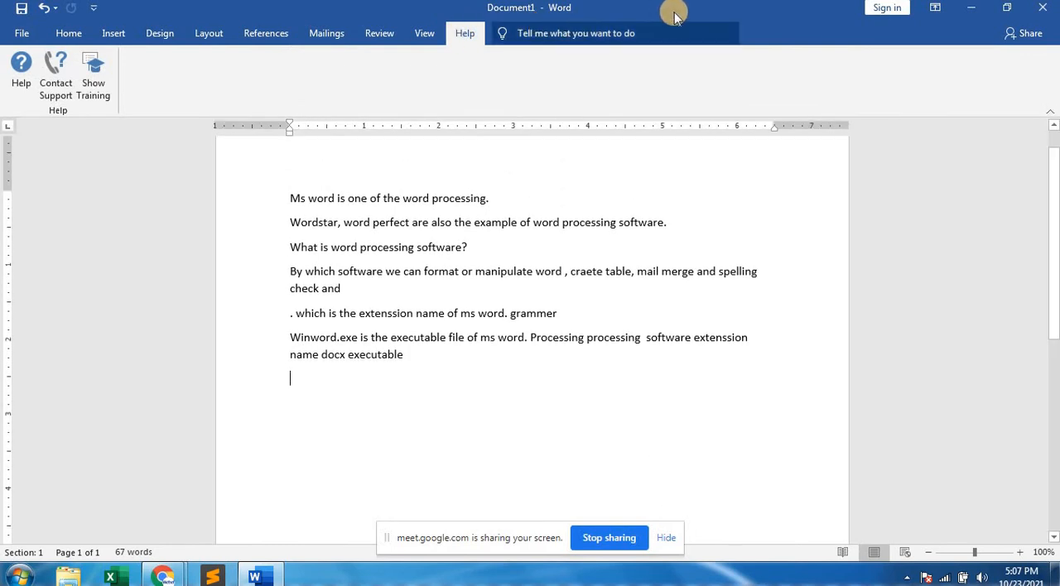
Show the Mailings commands, collapse the ribbon, and pin it open again.
left_click(329, 33)
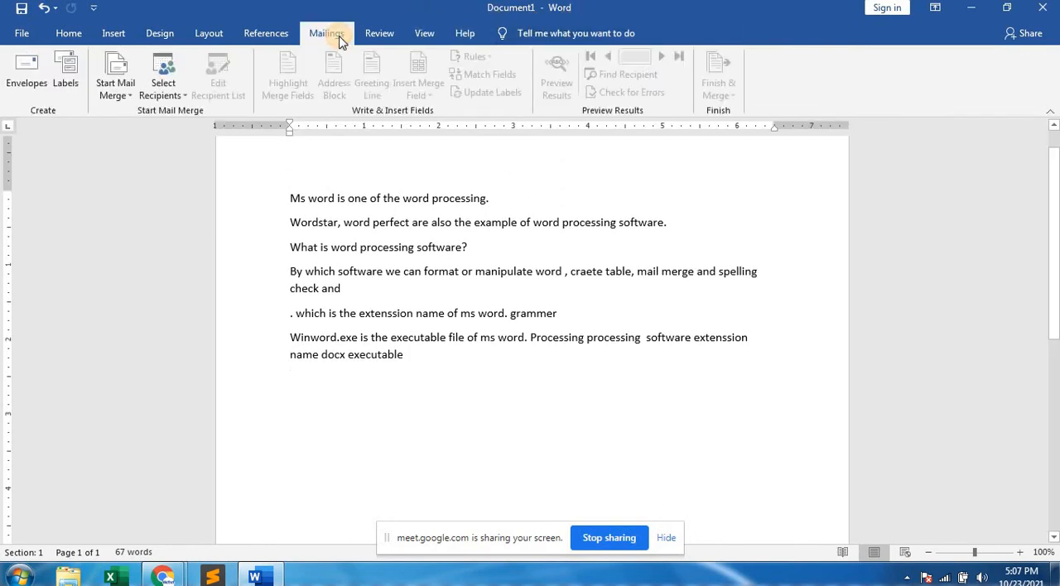
key("ctrl+F1")
left_click(329, 33)
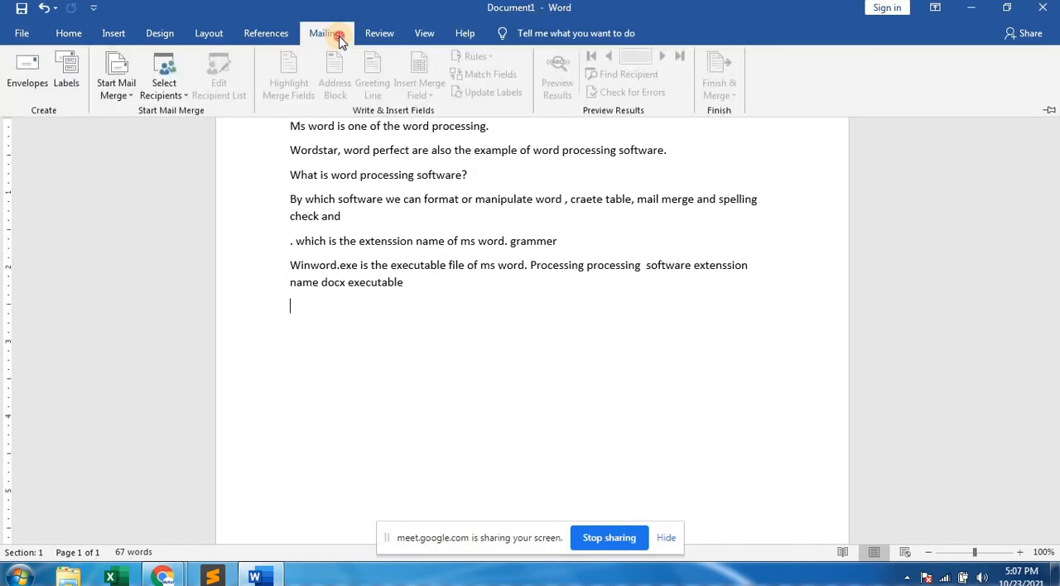
double_click(339, 38)
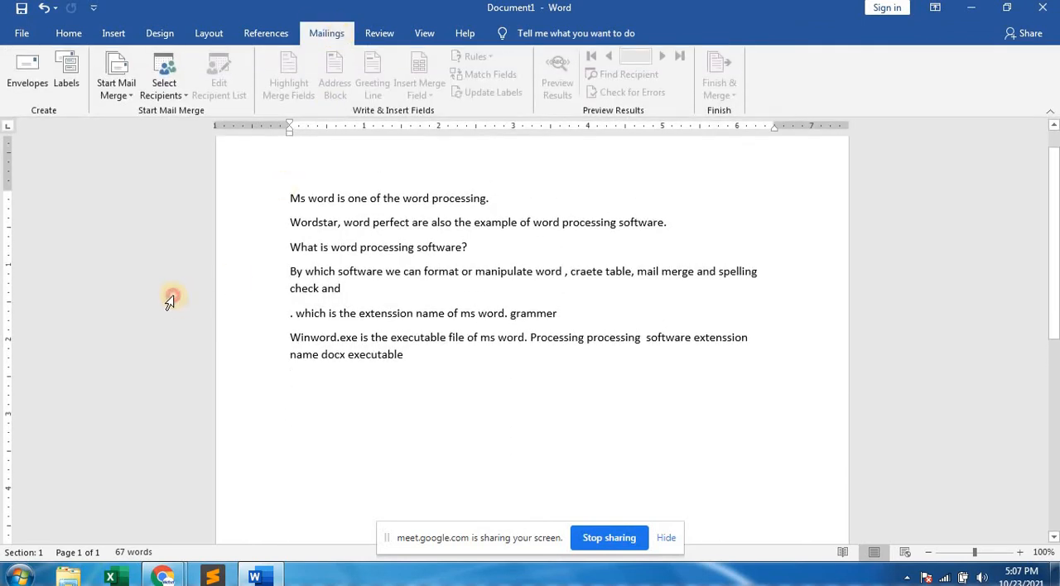
Turn on the Collapse the Ribbon option and turn it off again, with the line "check and" selected.
left_click(170, 298)
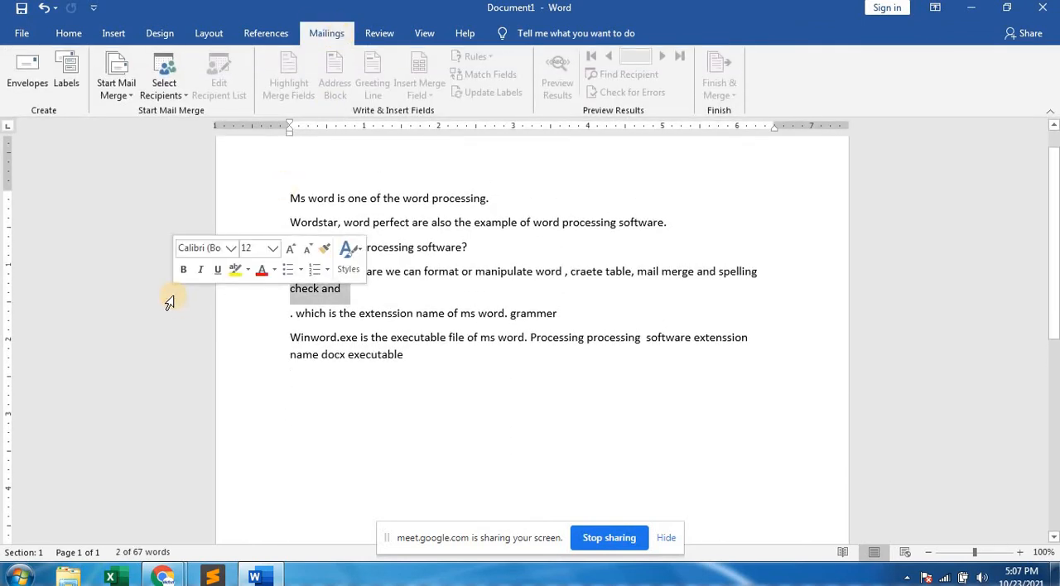
right_click(254, 38)
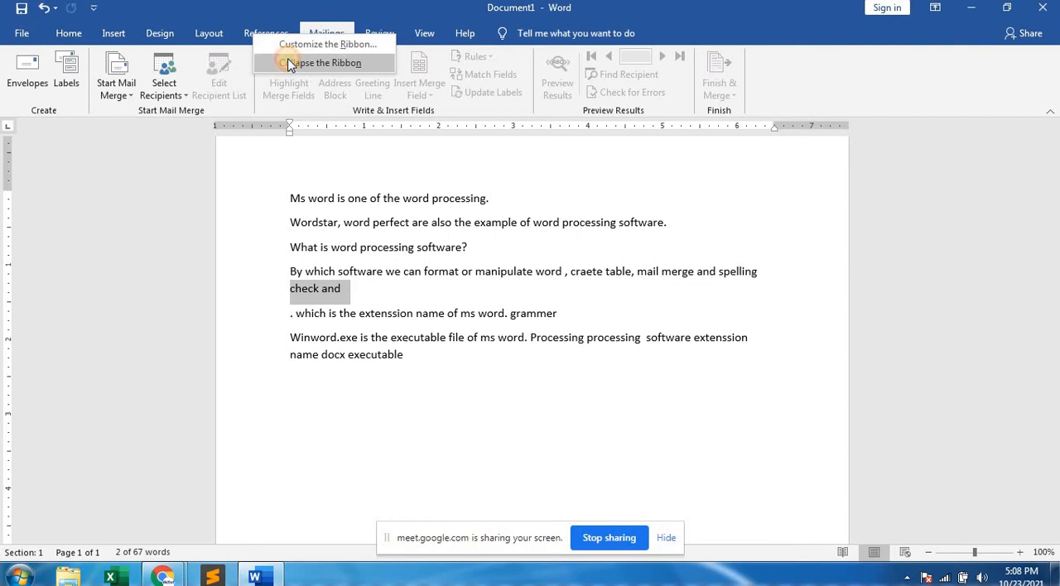
left_click(290, 64)
right_click(257, 36)
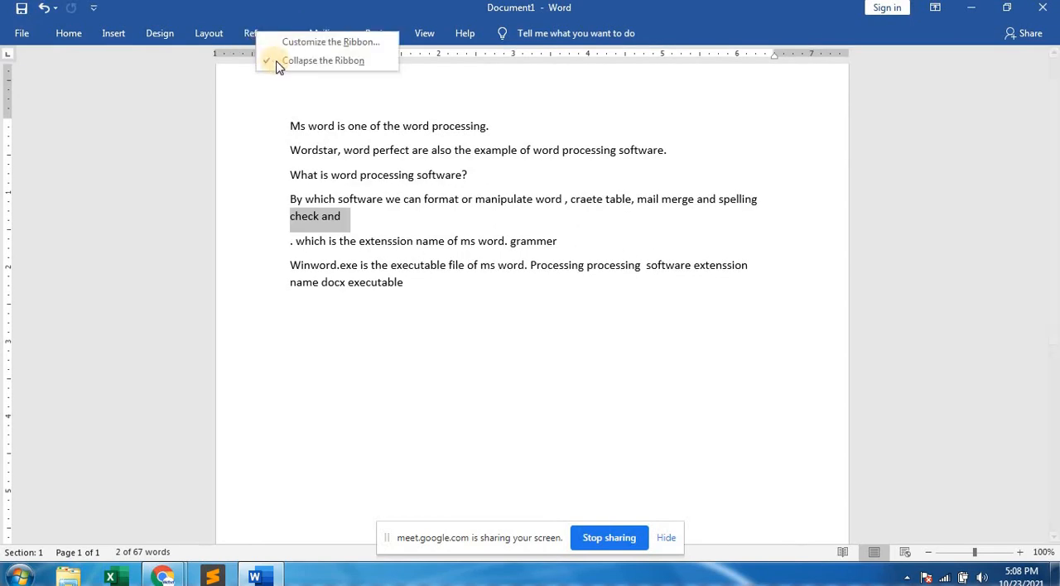
left_click(276, 62)
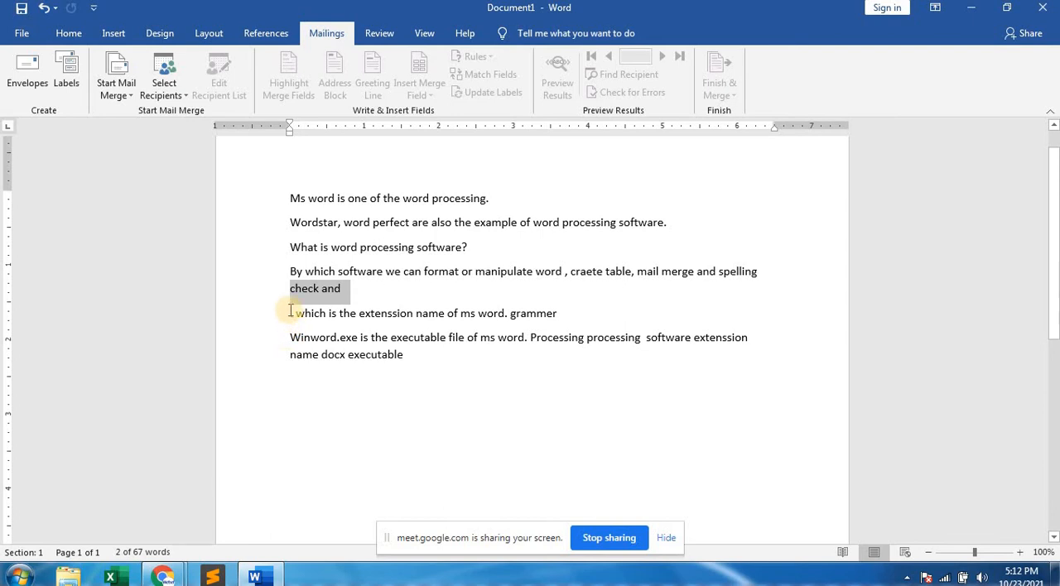
Apply tOGGLE cASE to the whole line ". which is the extenssion name of ms word. grammer".
left_click_drag(291, 309, 511, 310)
left_click(563, 311)
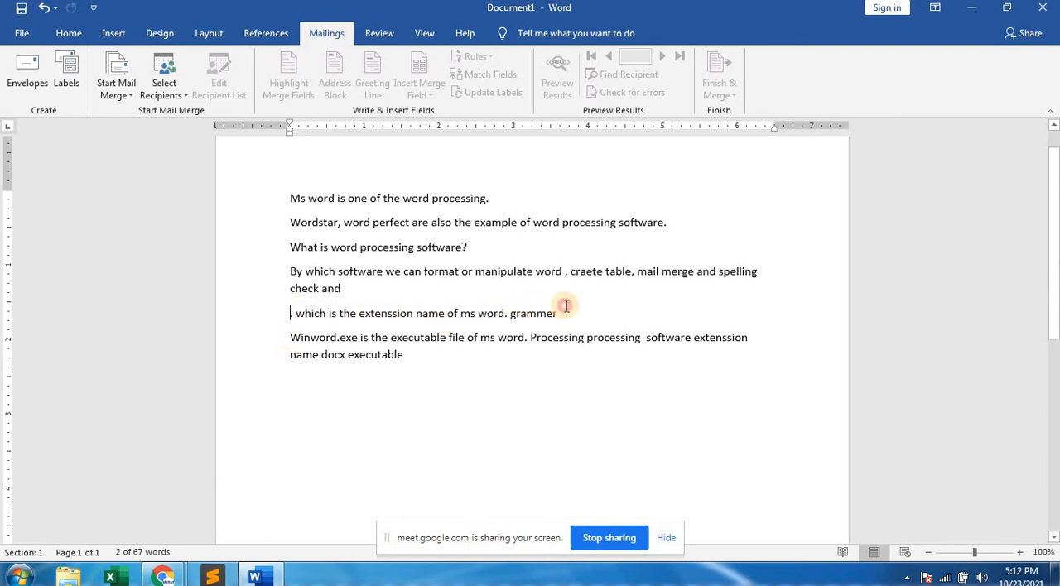
triple_click(563, 311)
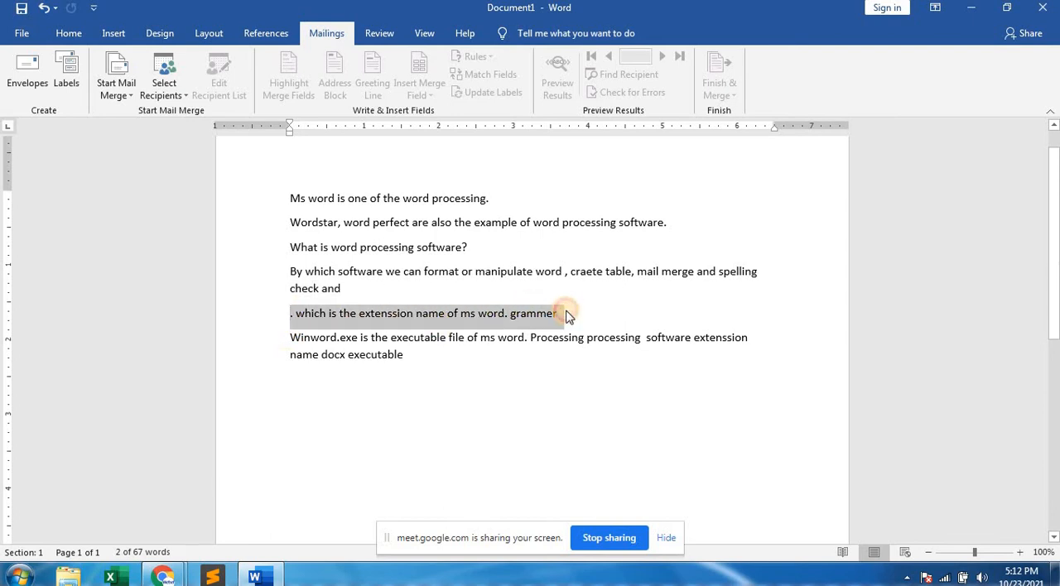
left_click(65, 34)
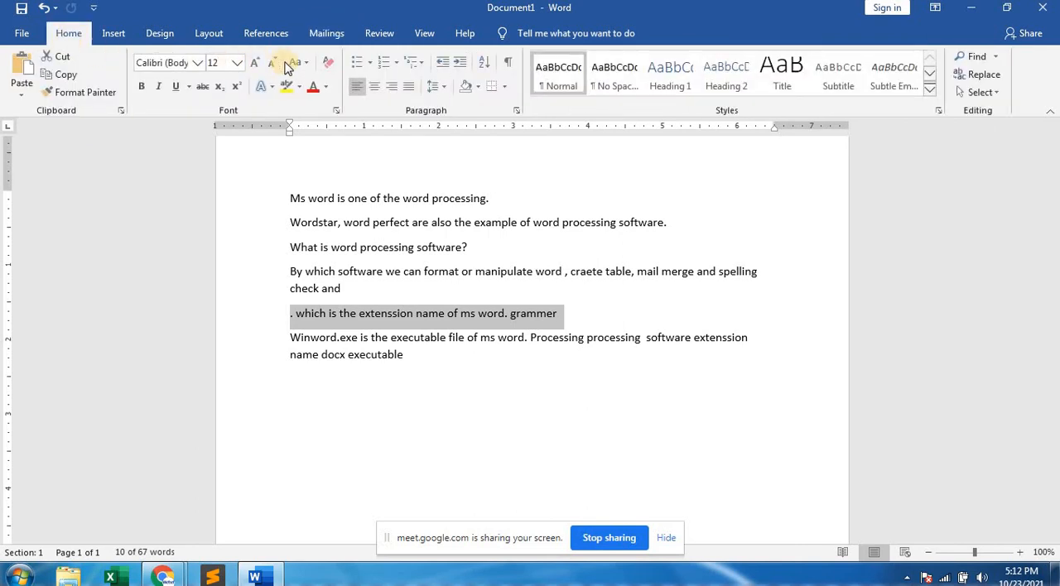
left_click(311, 66)
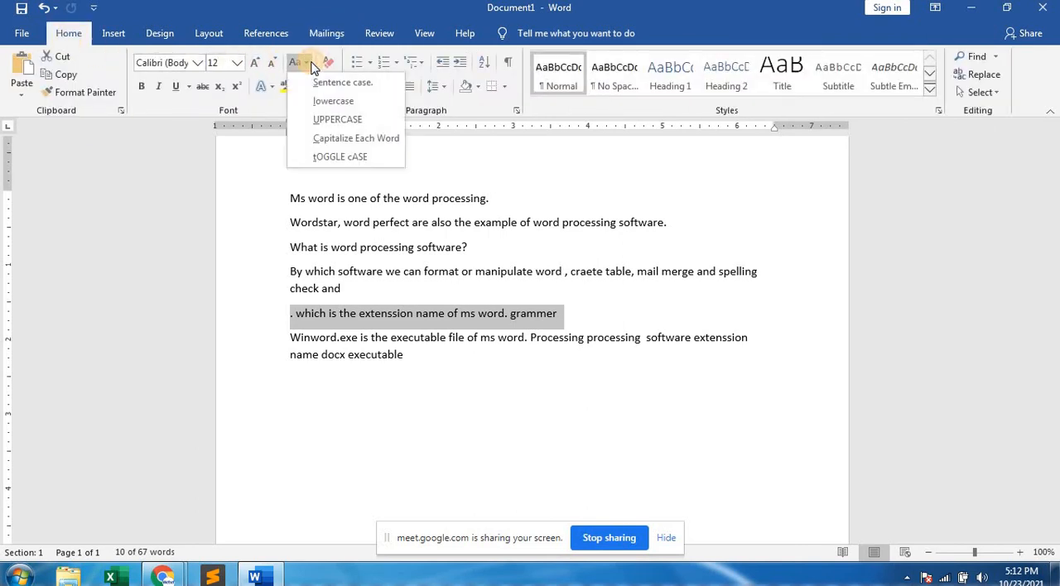
left_click(318, 157)
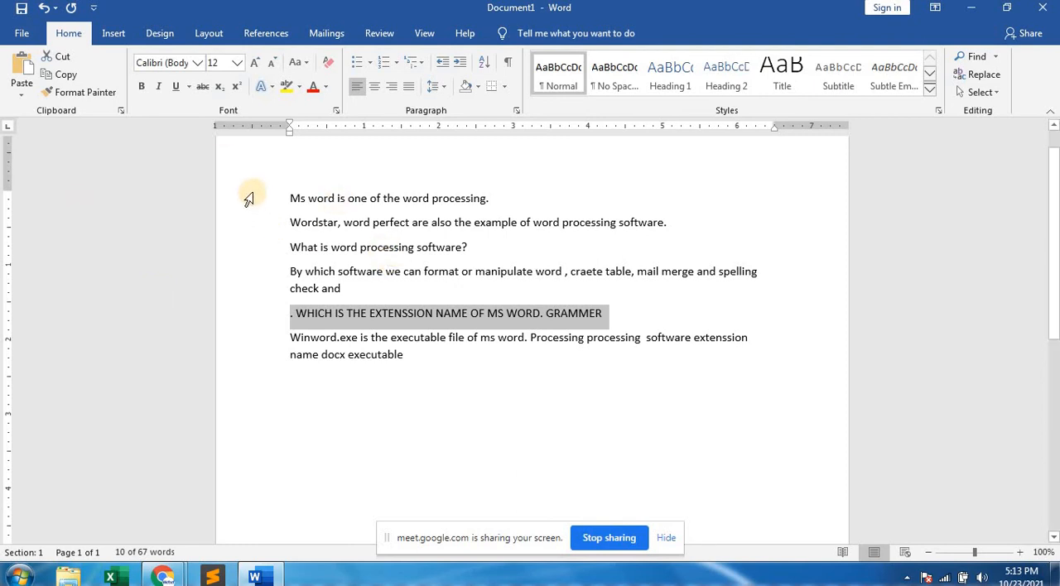
Select all the document text and enlarge its font size to 20.
left_click_drag(248, 199, 405, 372)
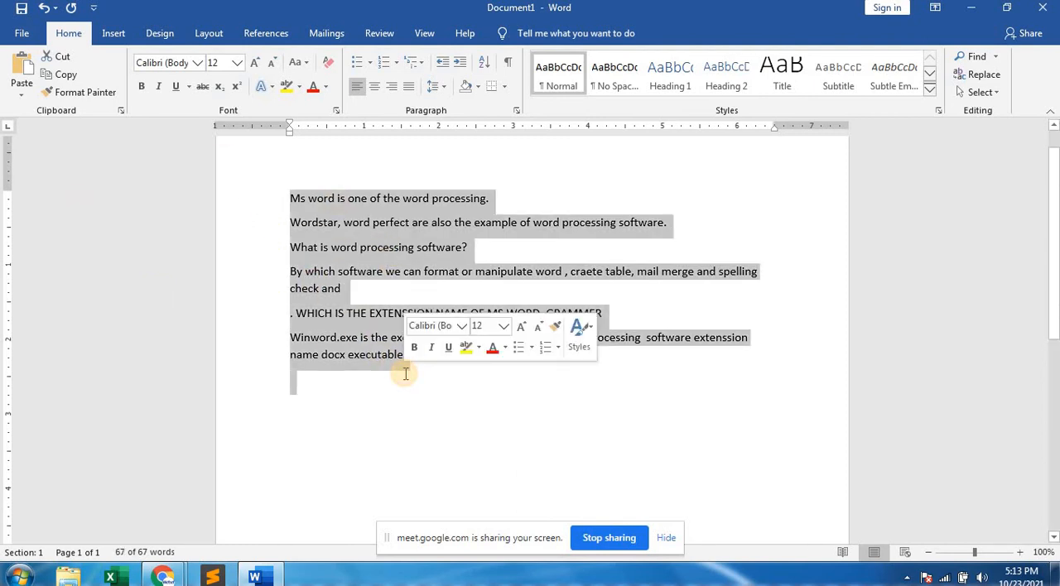
key("ctrl+shift+period")
key("ctrl+shift+period")
key("ctrl+shift+period")
key("ctrl+shift+period")
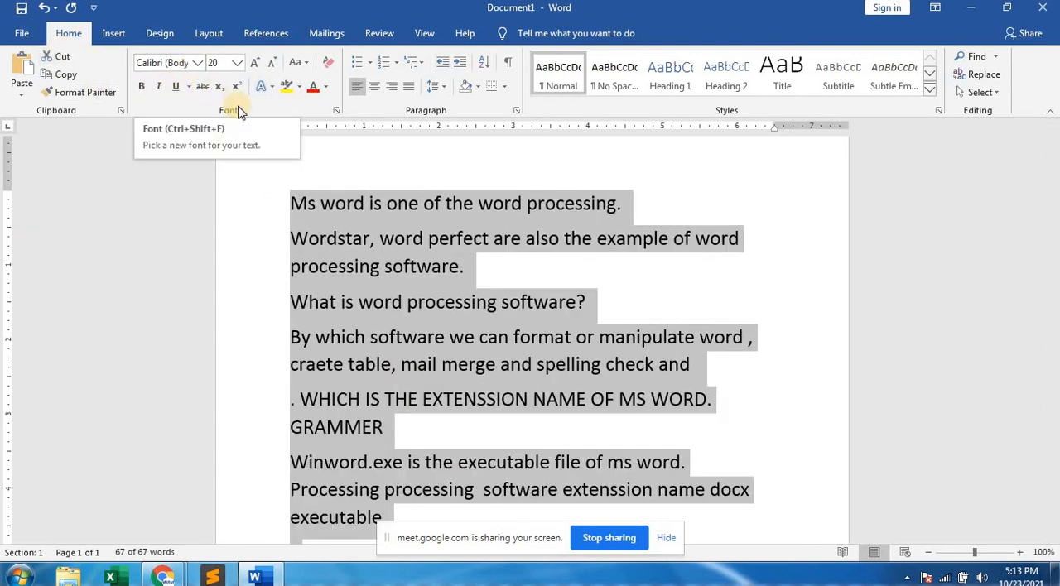
Change the selected text's font to Edwardian Script ITC.
left_click(197, 64)
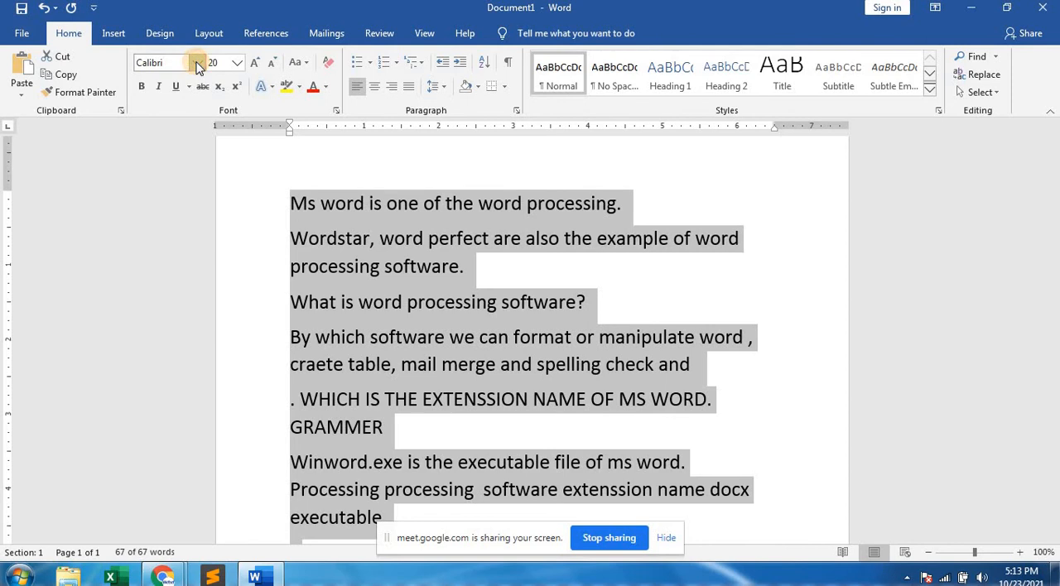
left_click(197, 63)
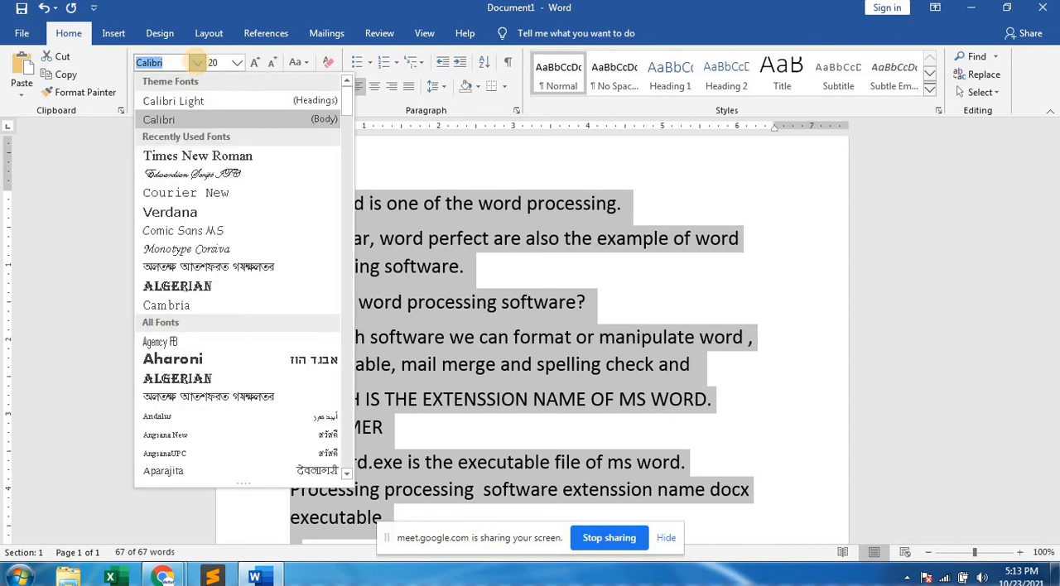
key("Down")
key("Down")
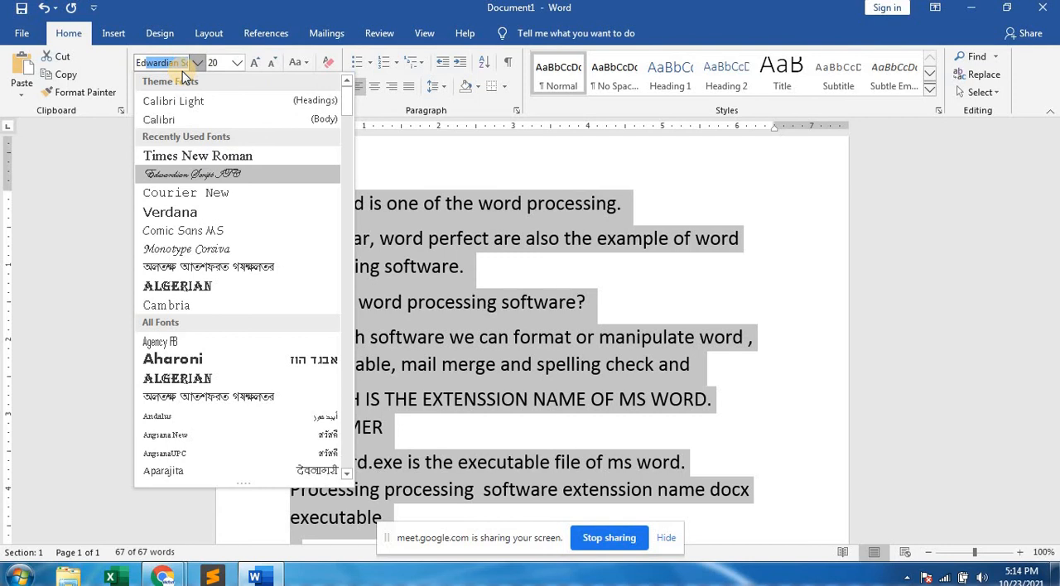
key("Return")
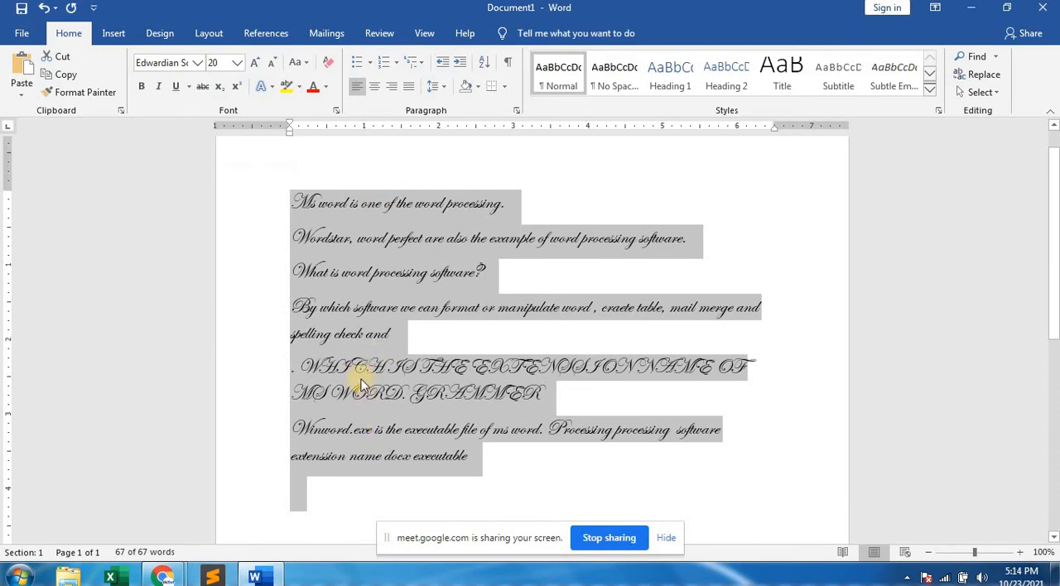
Change the selected text's font to Monotype Corsiva.
left_click(198, 68)
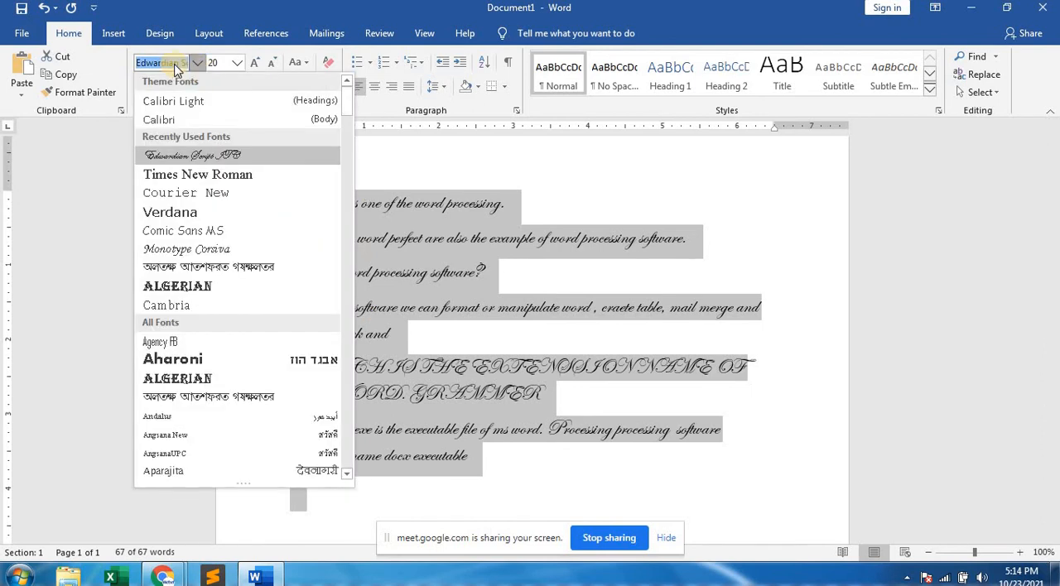
type("Monotype C")
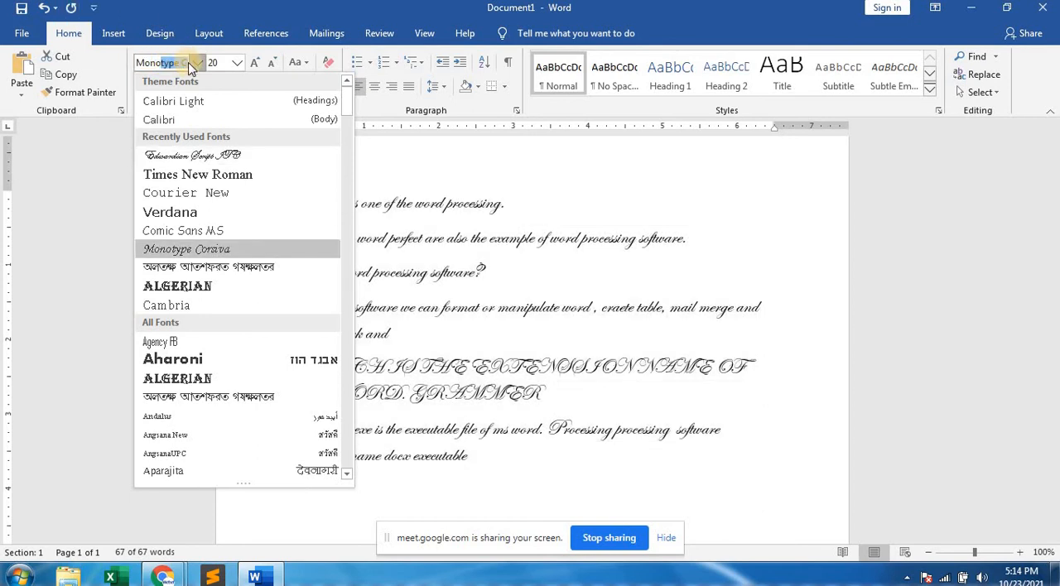
key("Return")
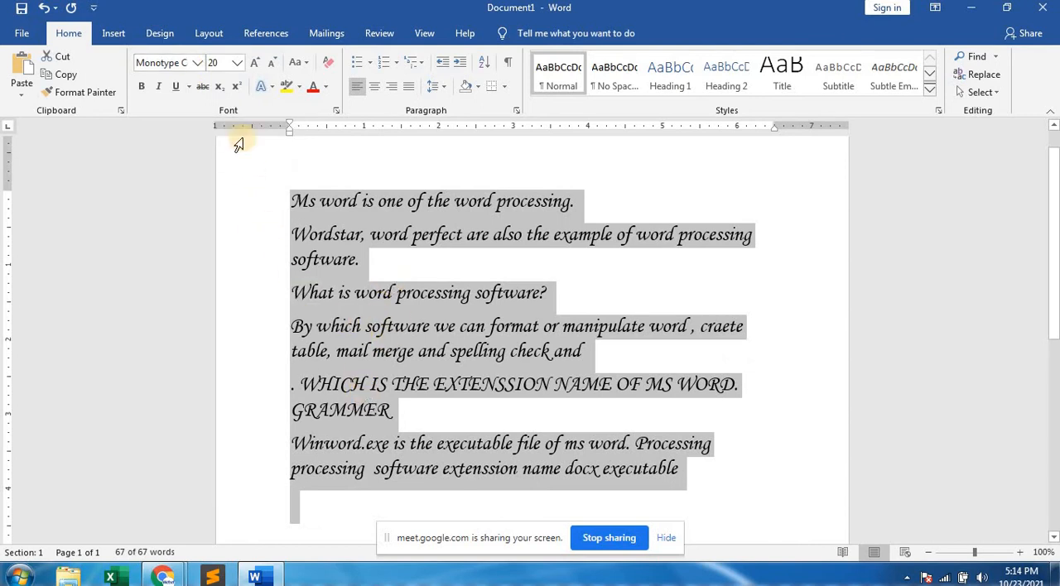
Change the selected text's font to Comic Sans MS.
left_click(199, 63)
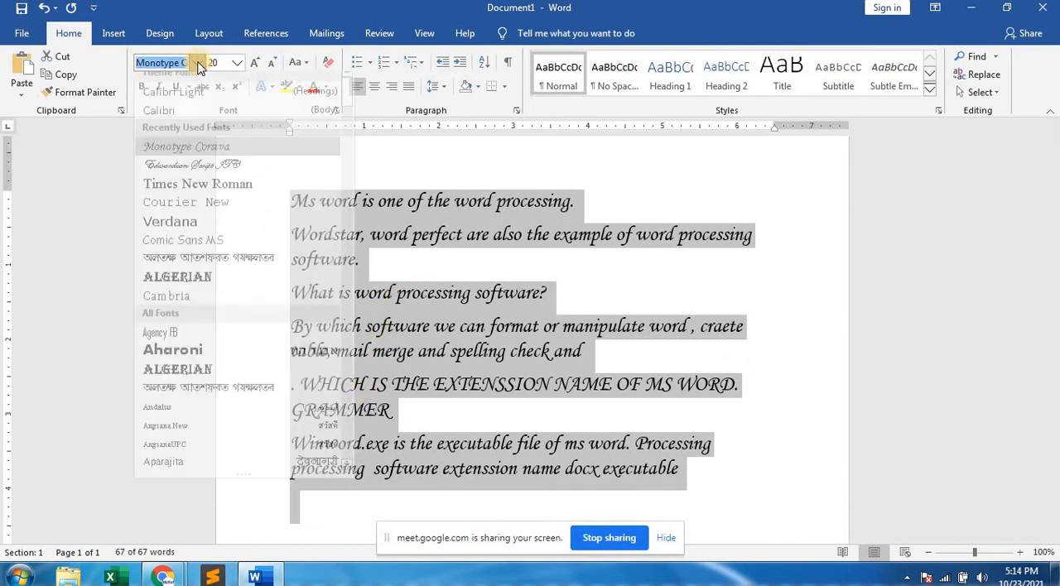
type("comic")
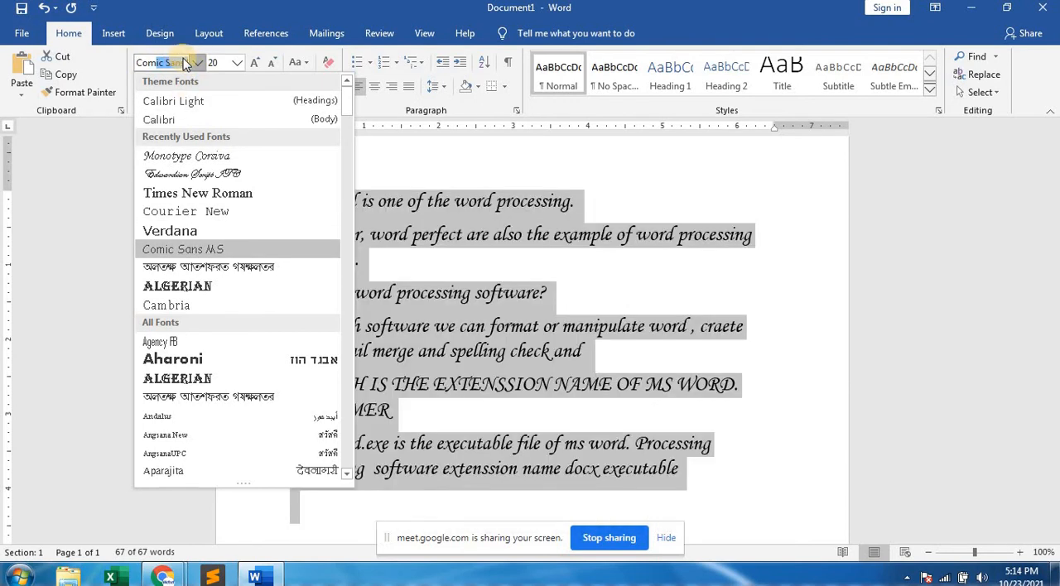
key("Return")
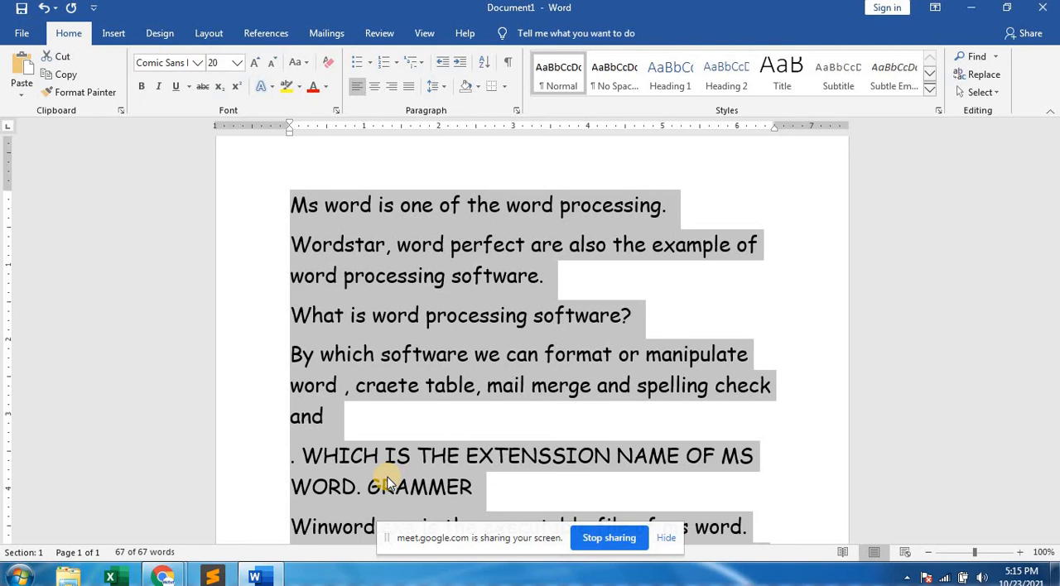
Hide the screen-sharing notice and place the cursor on the empty last line of the document.
left_click(666, 539)
scroll(561, 384, "down", 3)
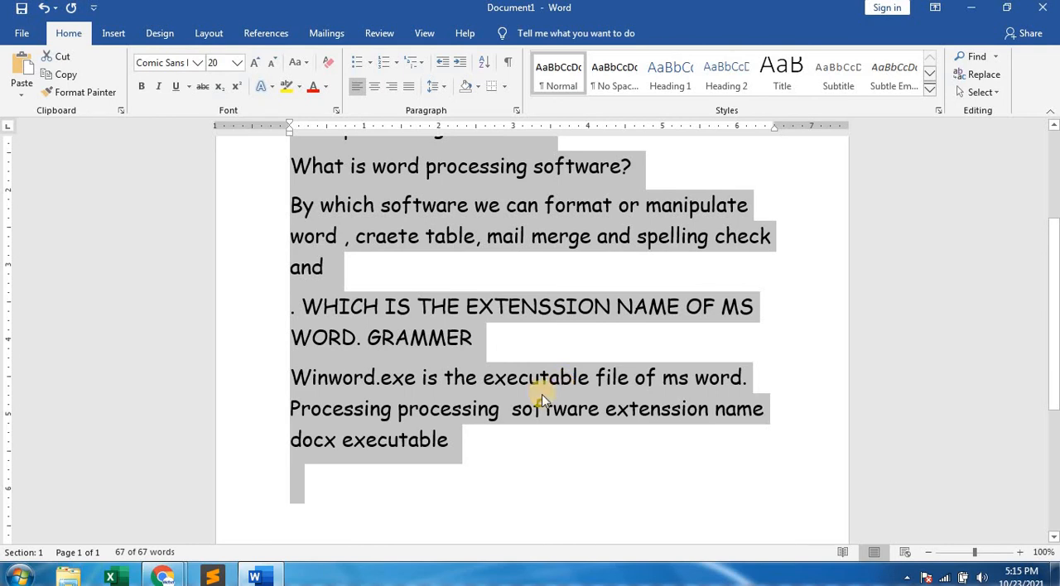
left_click(426, 493)
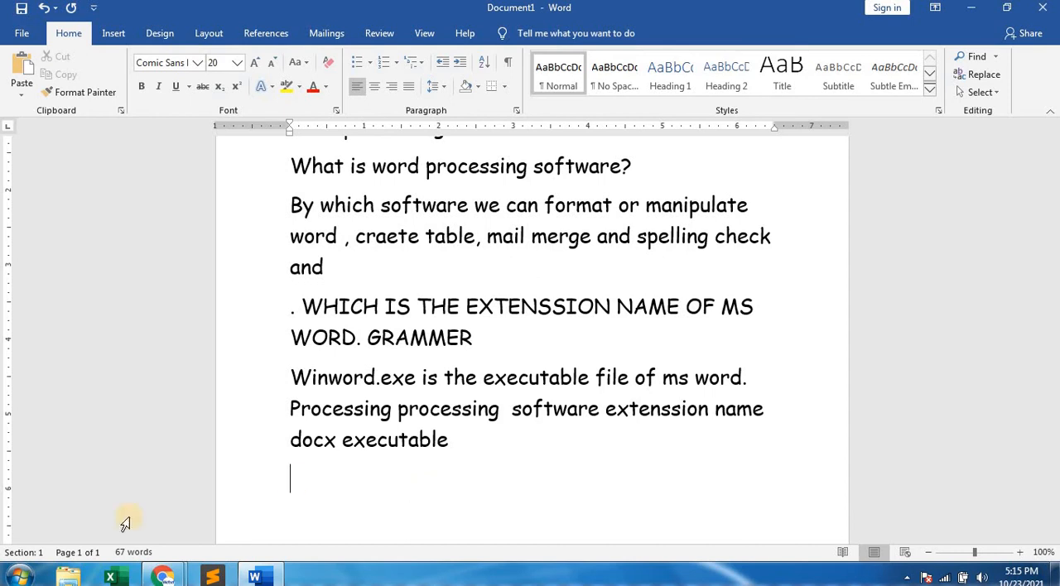
Minimize the document window and restore it.
left_click(969, 10)
left_click(257, 577)
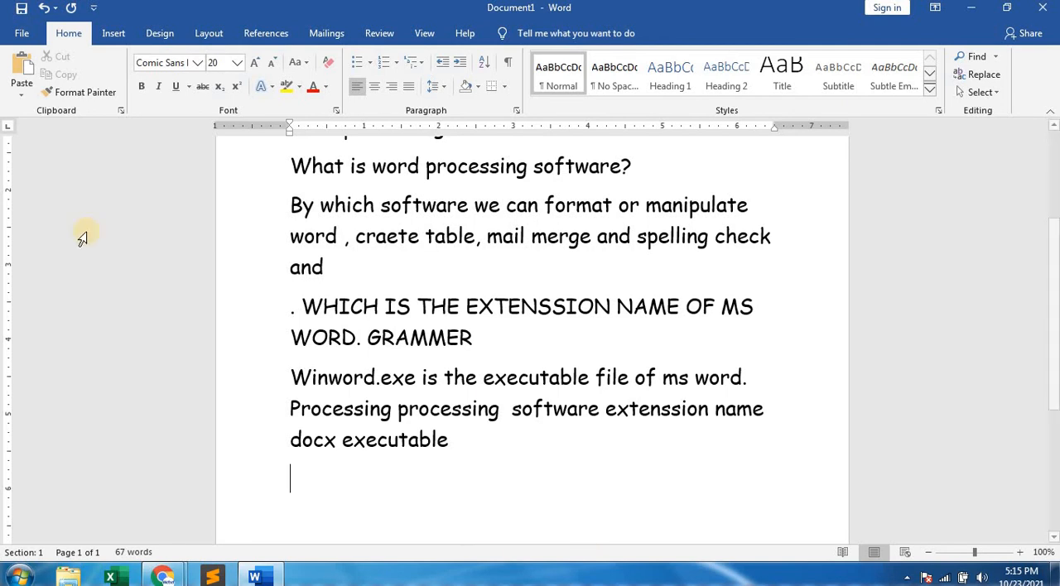
left_click(27, 34)
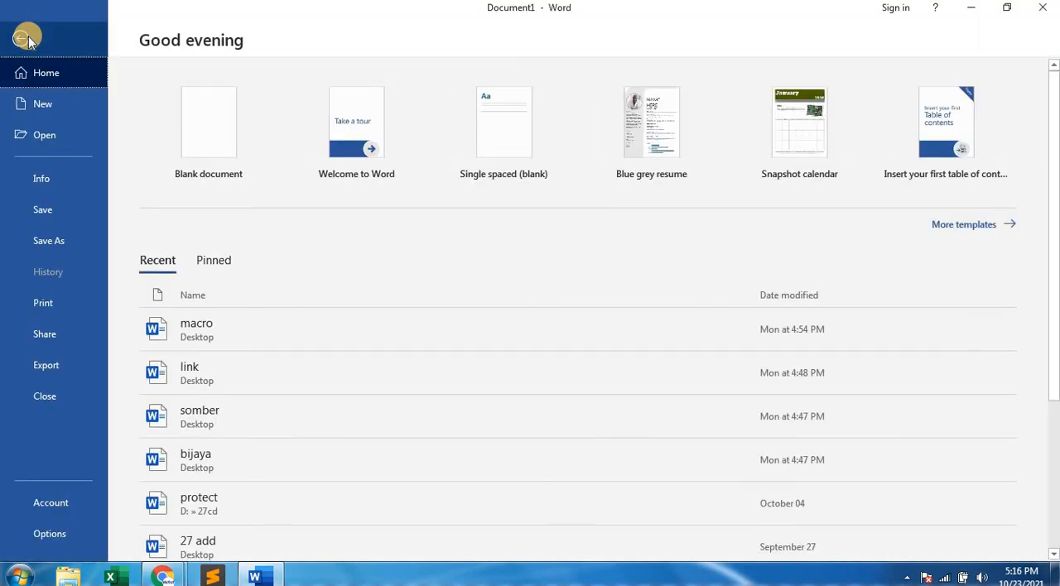
left_click(26, 38)
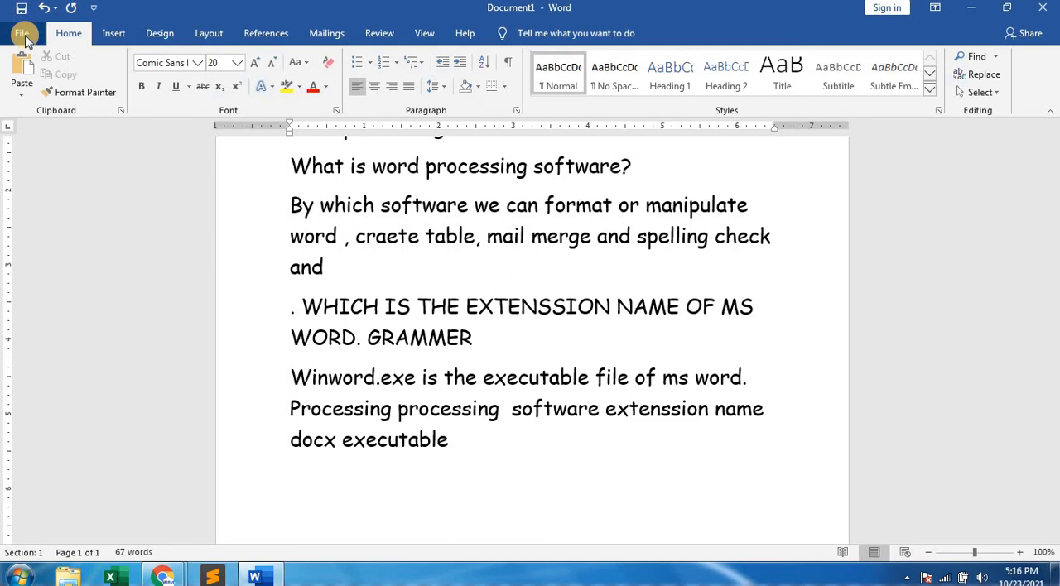
left_click(22, 34)
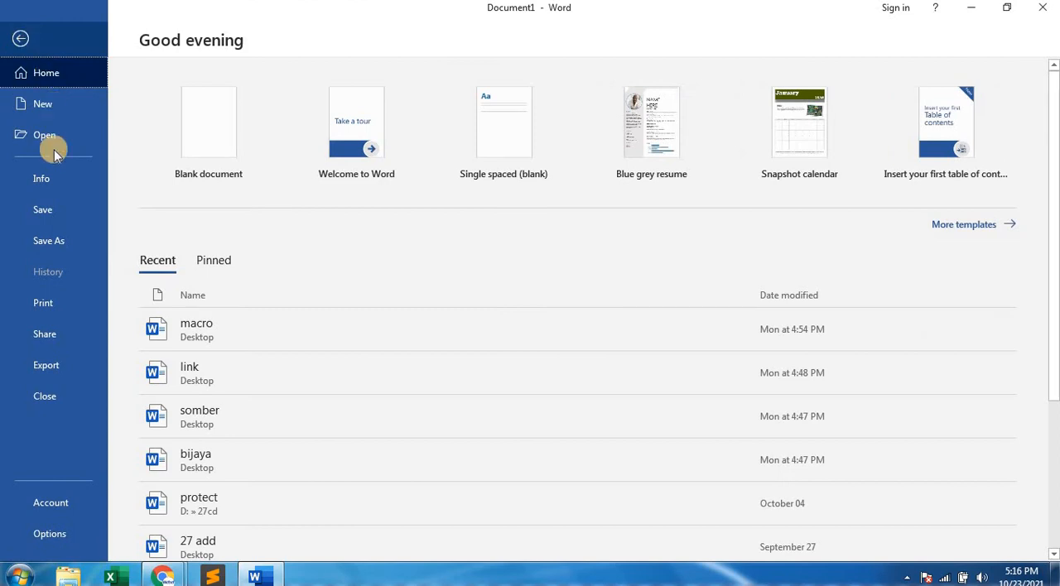
left_click(51, 240)
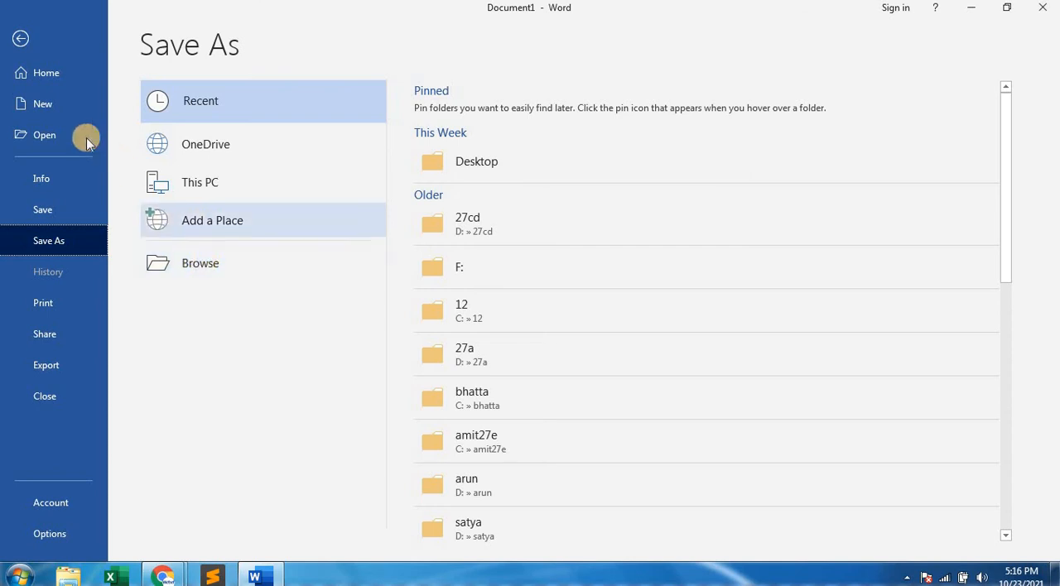
left_click(21, 46)
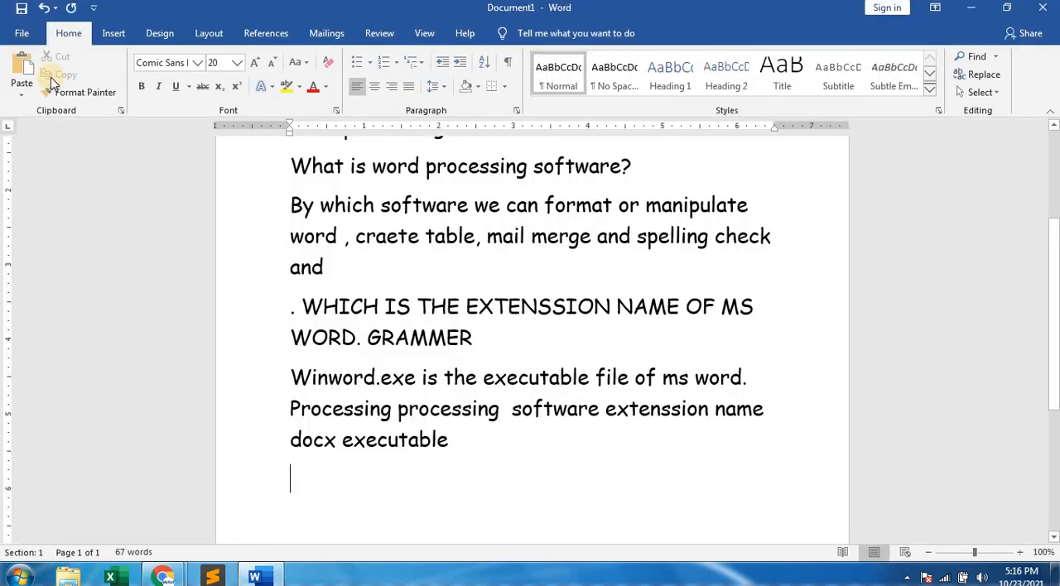
Open the Save As dialog for the document and choose the Desktop as the save location.
left_click(24, 33)
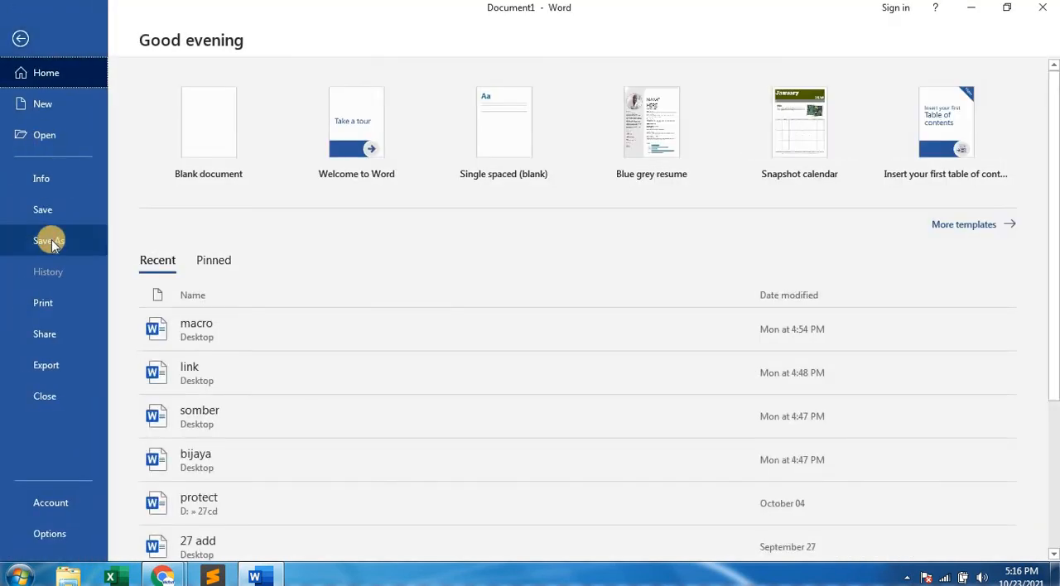
left_click(52, 239)
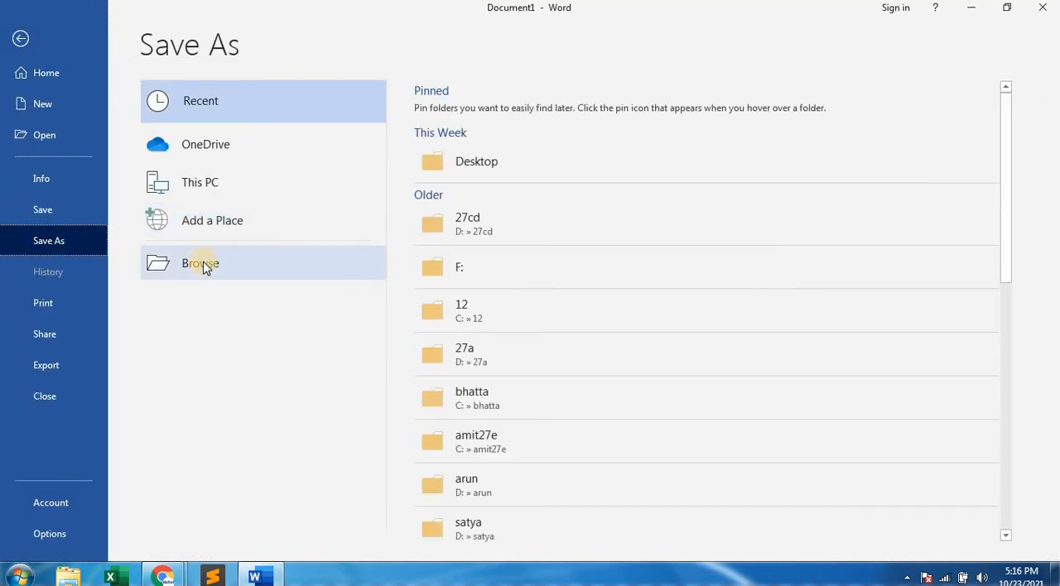
left_click(202, 264)
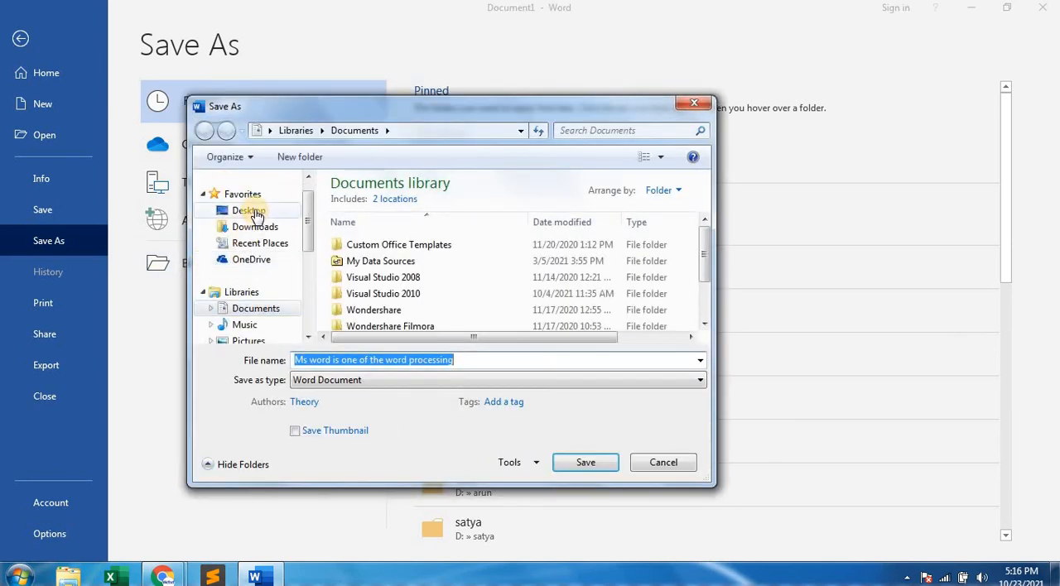
left_click(253, 211)
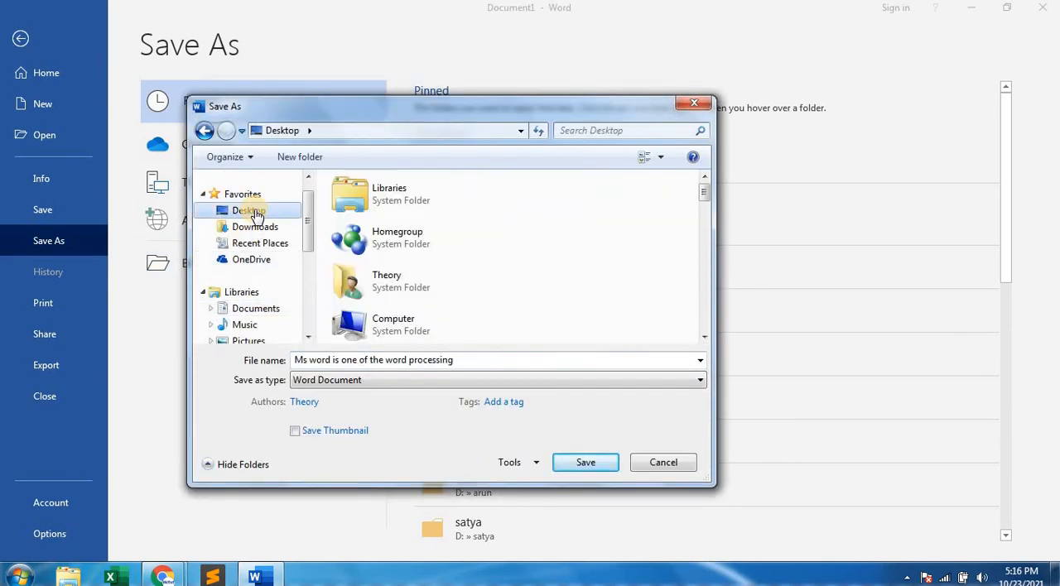
left_click_drag(307, 220, 307, 292)
left_click(266, 293)
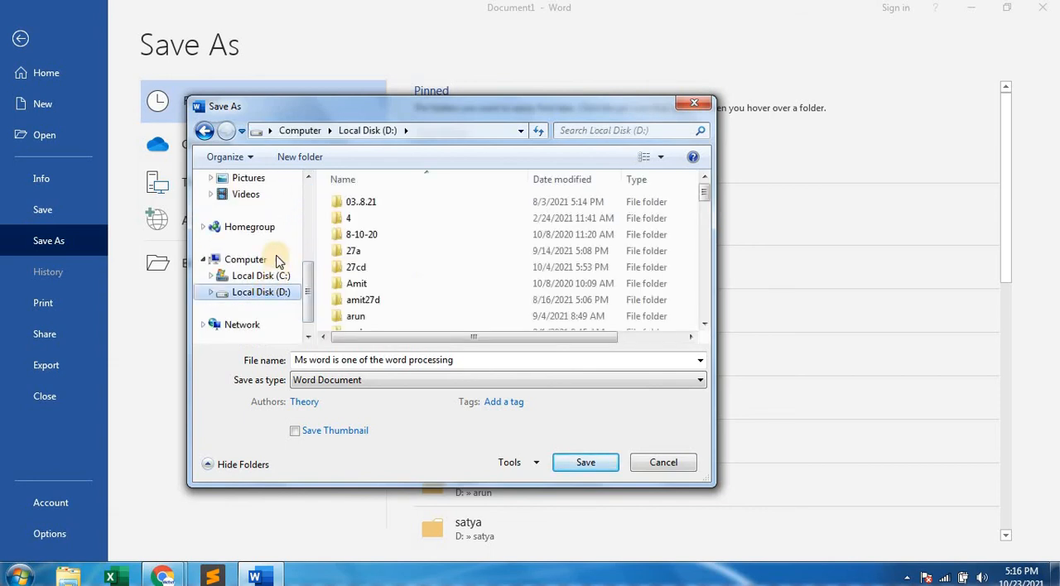
scroll(301, 254, "up", 5)
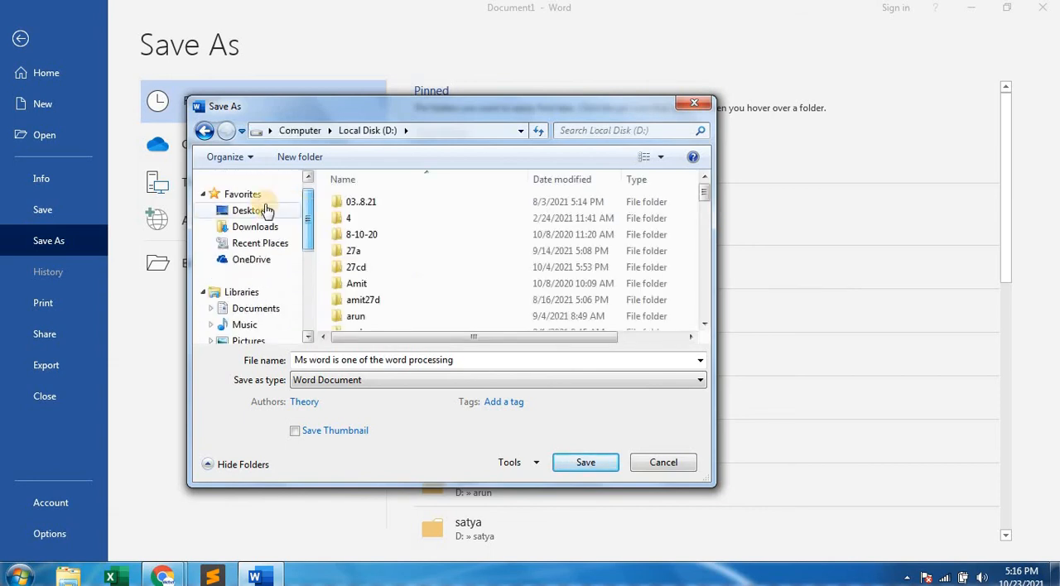
left_click(248, 211)
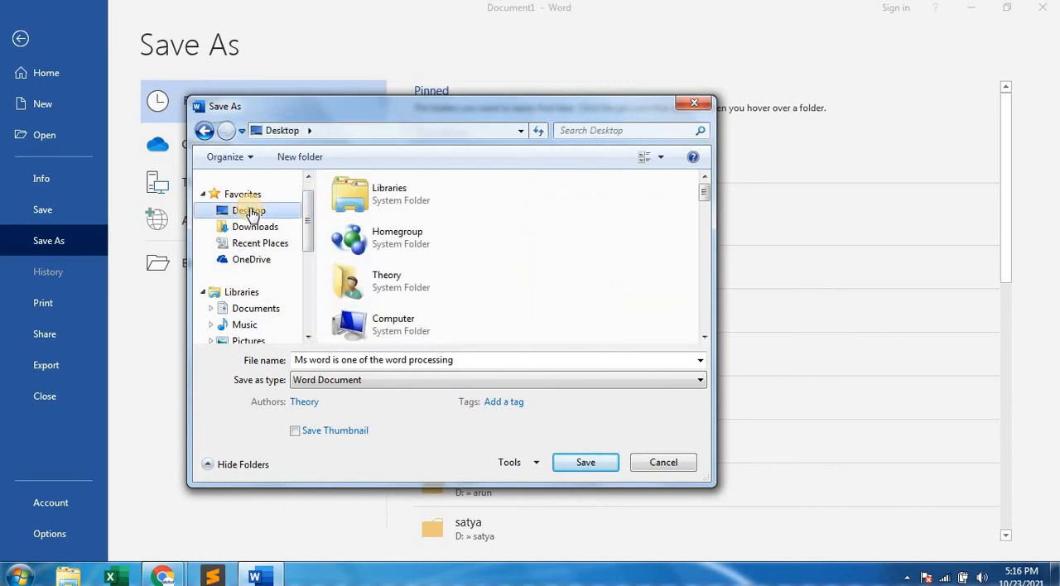
Name the file with a first name followed by 27g and save it as a Word Document.
left_click(454, 360)
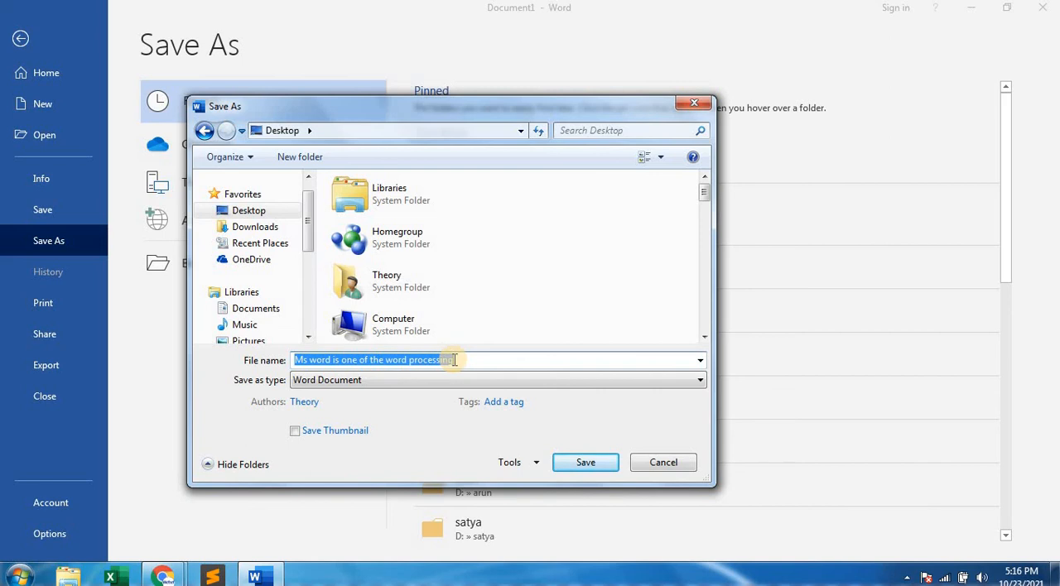
type("soura")
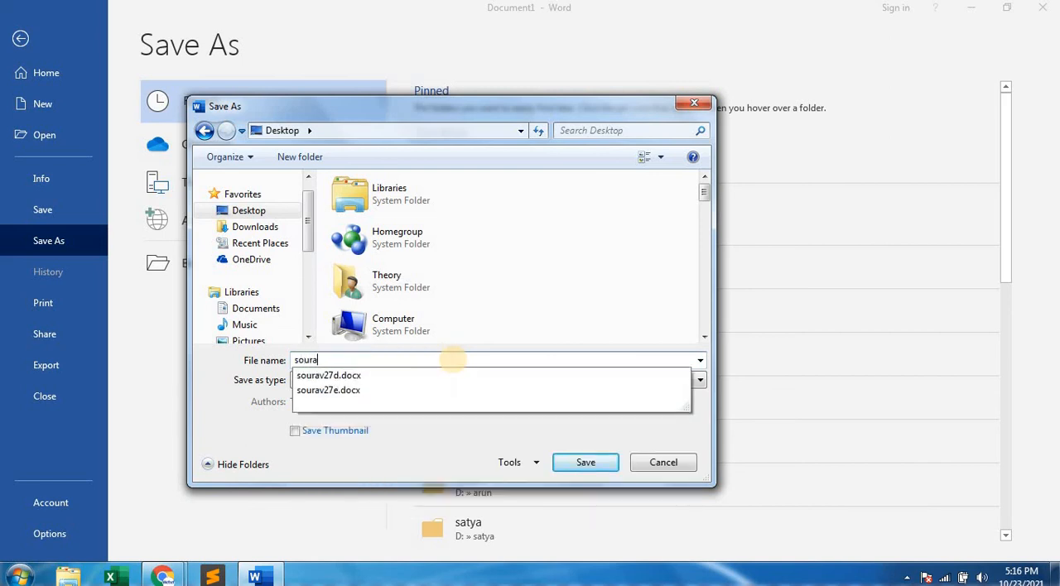
type("v27g")
left_click(599, 466)
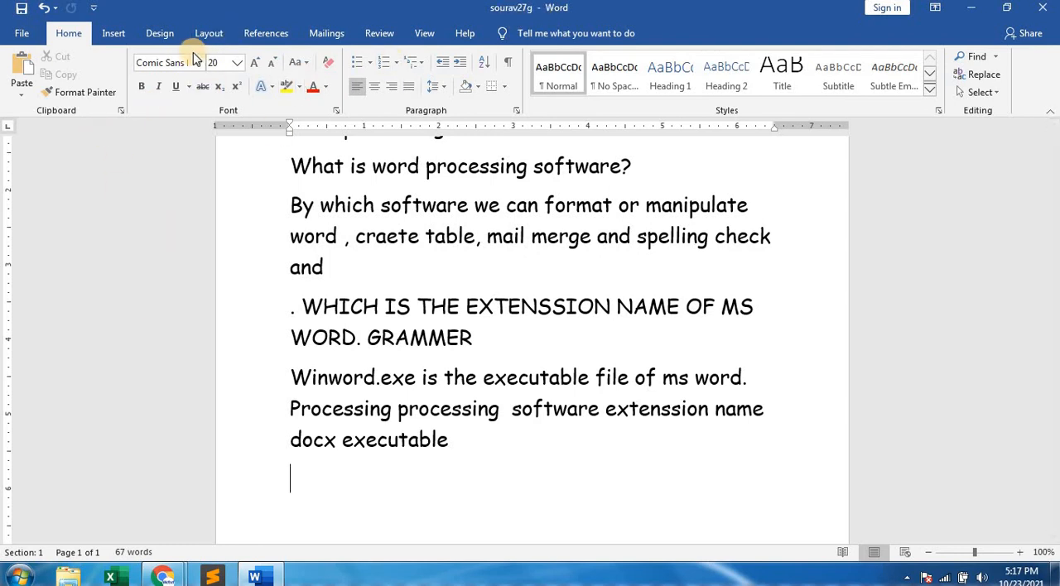
Start saving another copy of the document and choose Local Disk (D:) as its location.
left_click(24, 35)
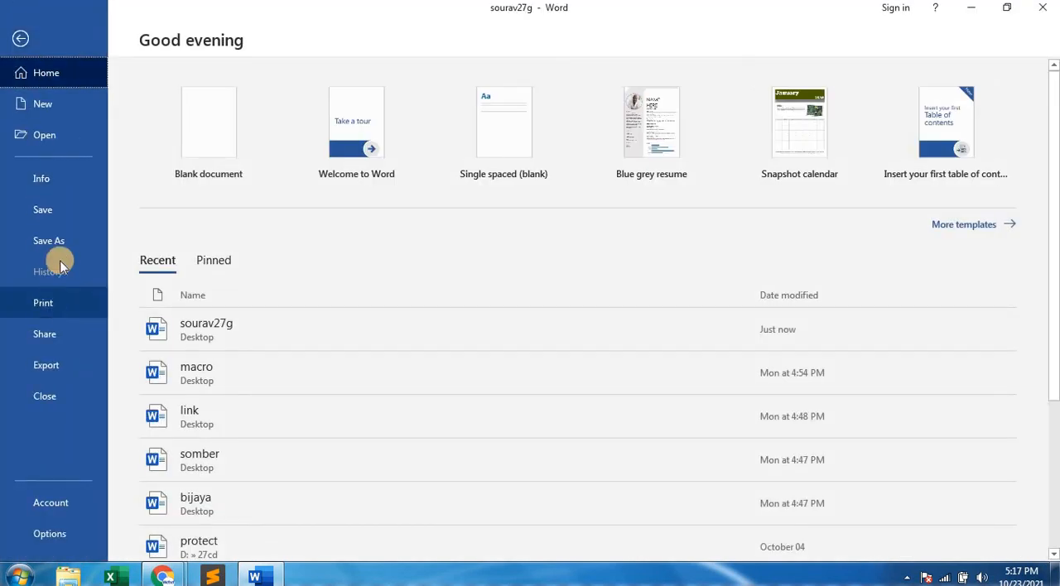
left_click(56, 240)
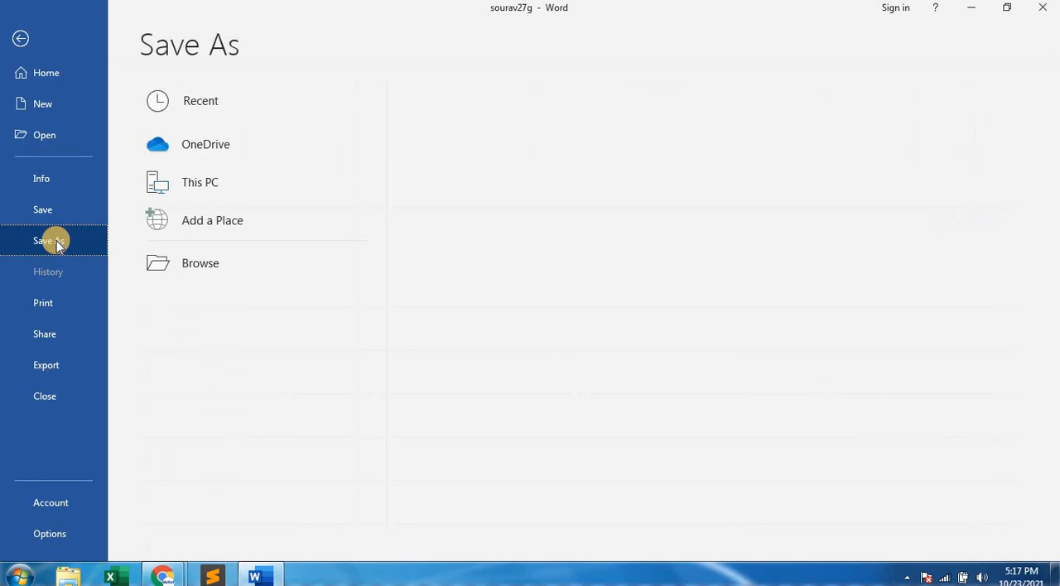
left_click(186, 263)
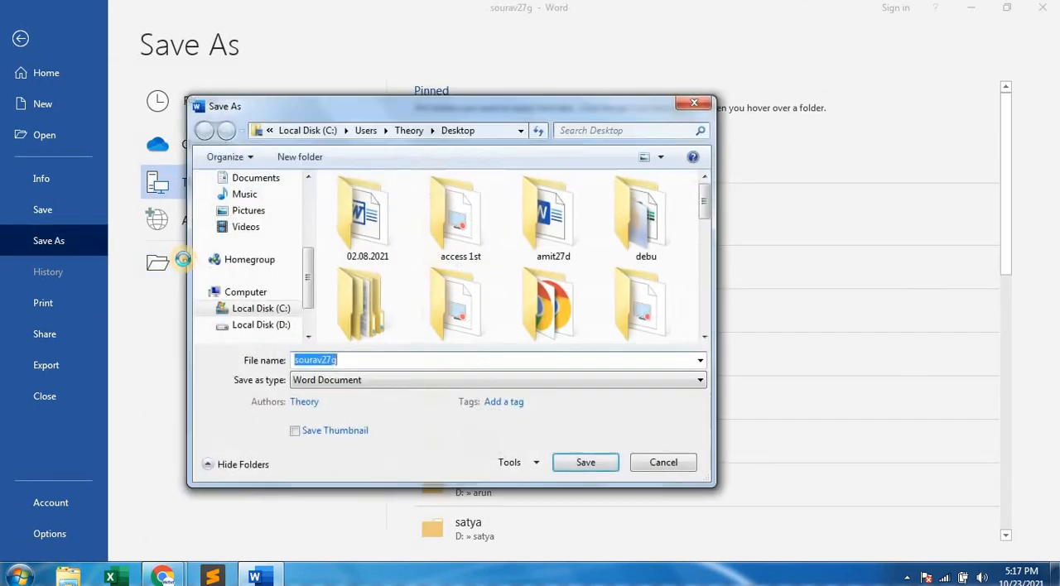
left_click(261, 324)
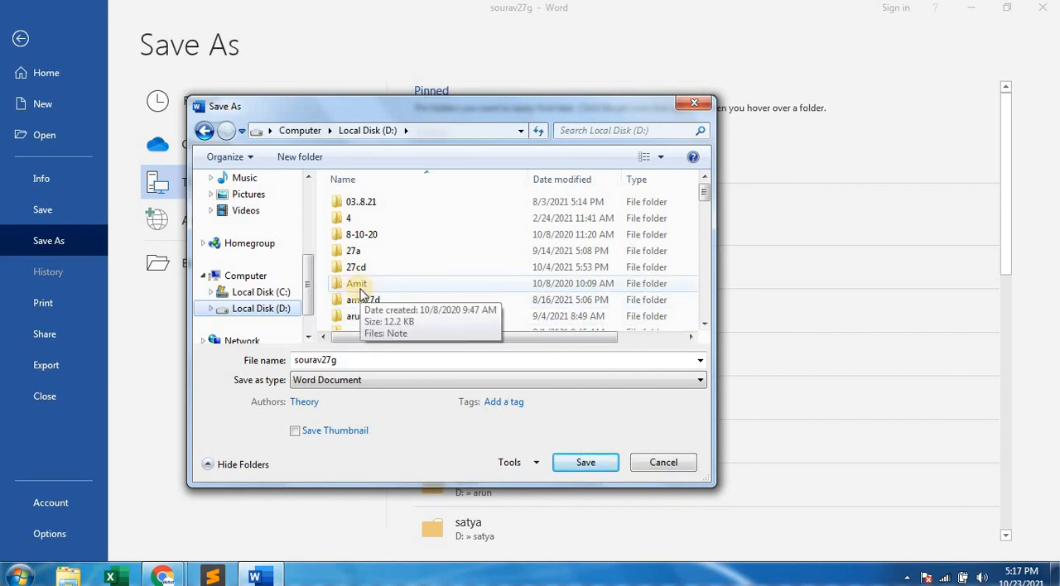
Create a folder on Local Disk (D:) named with a first name followed by 27g, and open it.
left_click(297, 158)
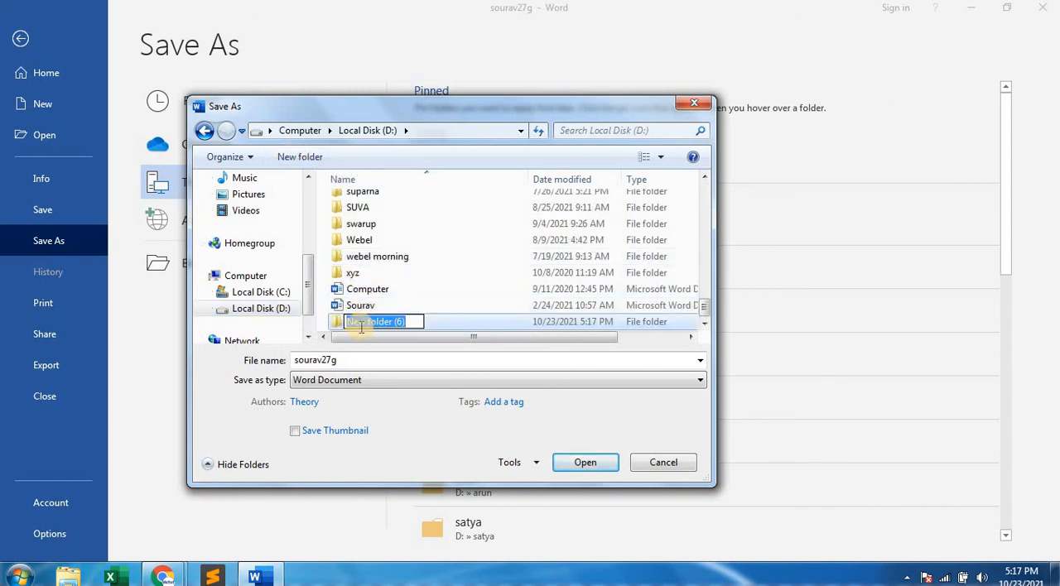
type("27")
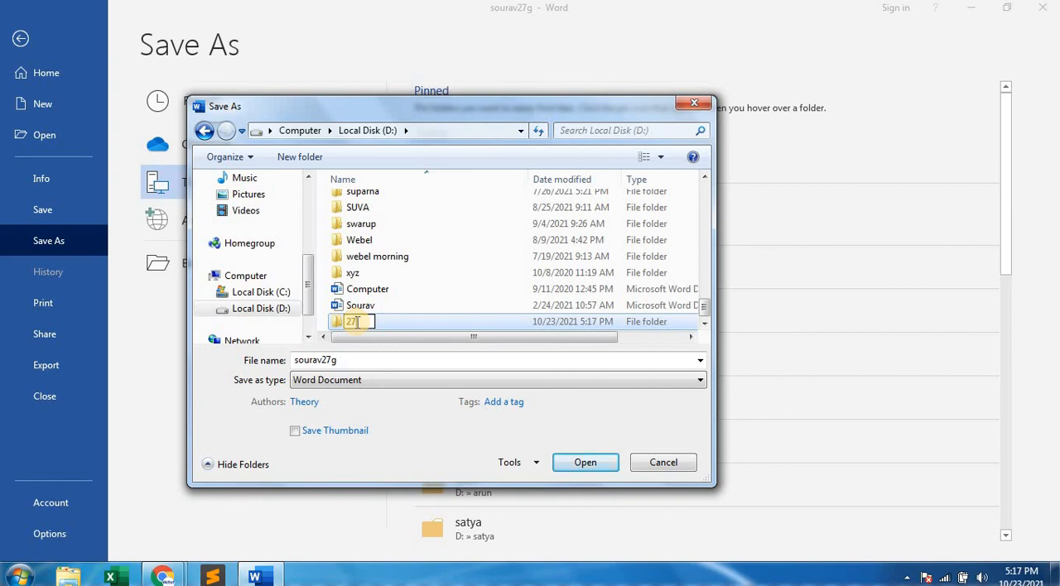
key("BackSpace")
key("BackSpace")
type("run 27")
type("g")
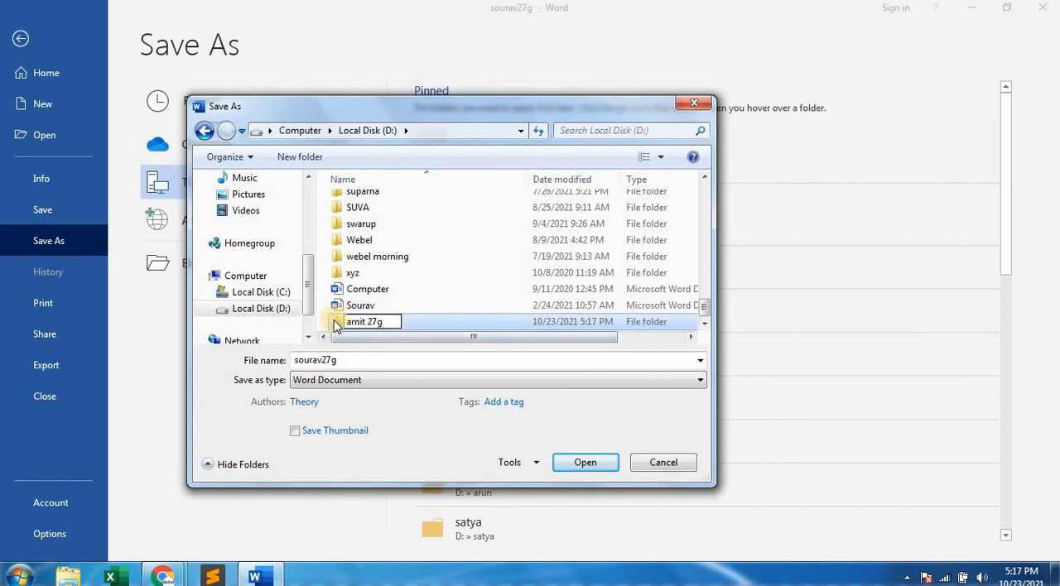
key("Return")
double_click(336, 323)
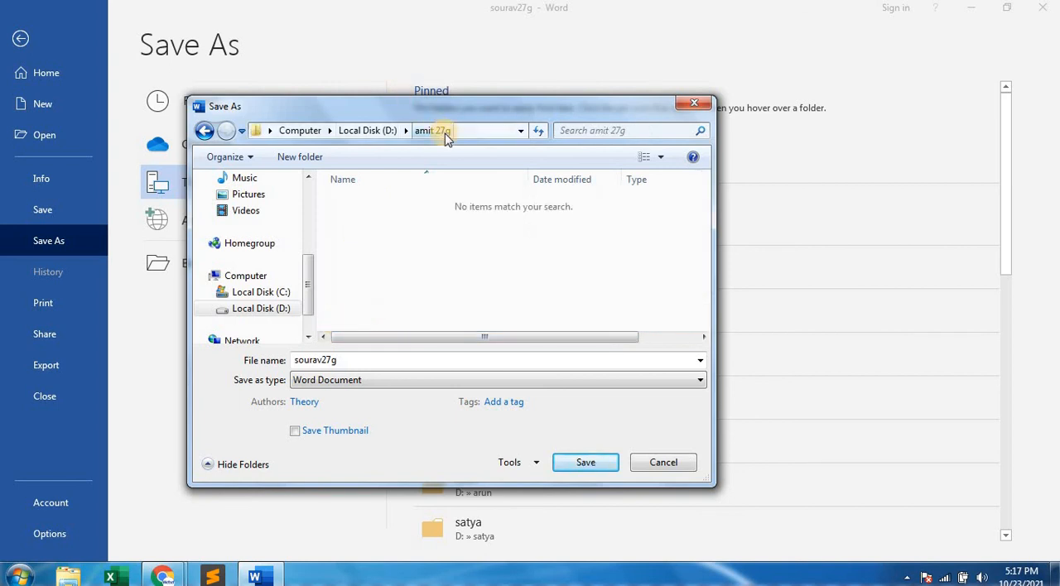
Save the document in the new folder under the file name note and close Word.
double_click(358, 361)
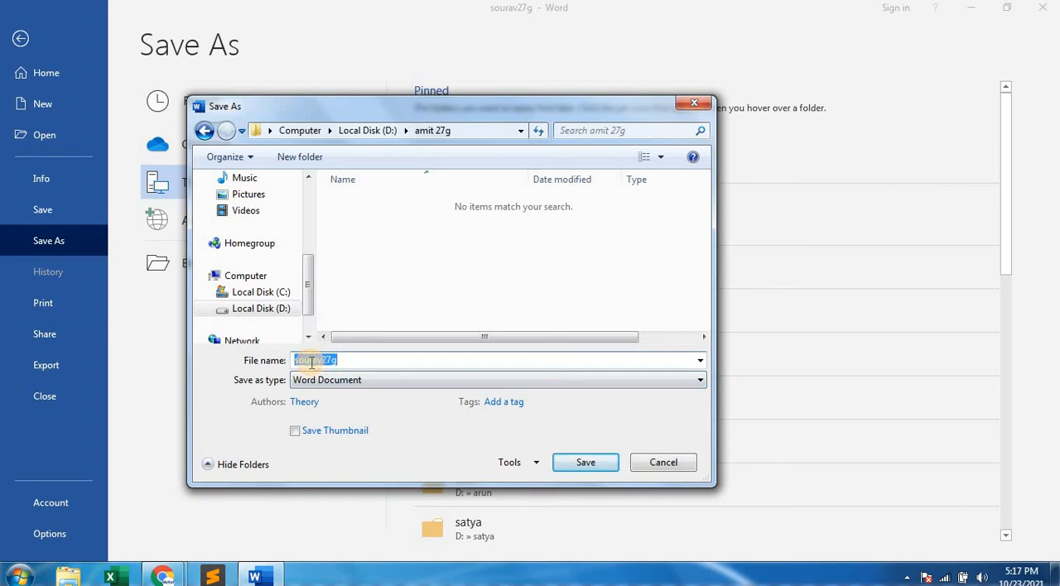
type("note")
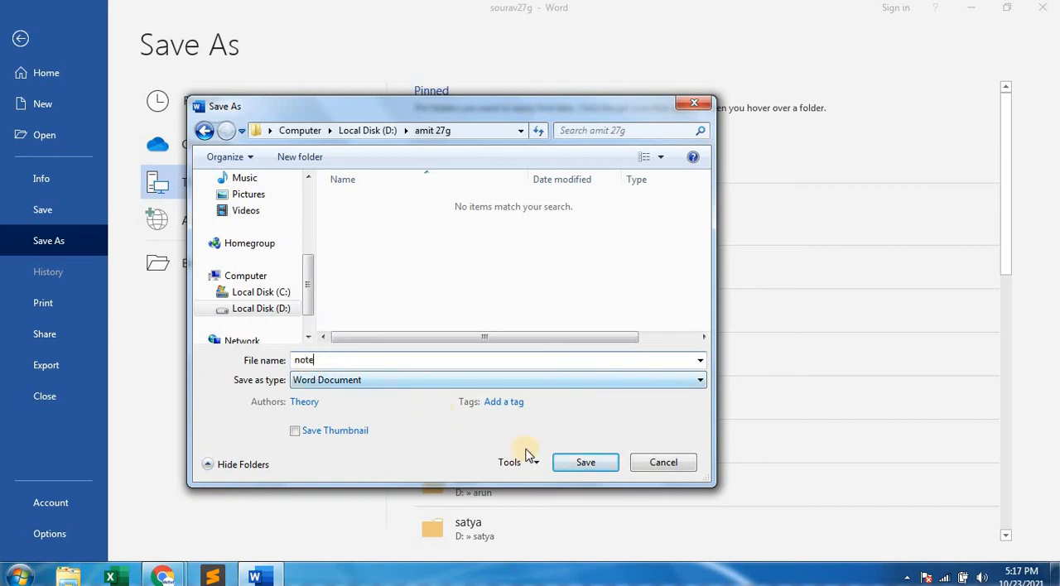
left_click(584, 464)
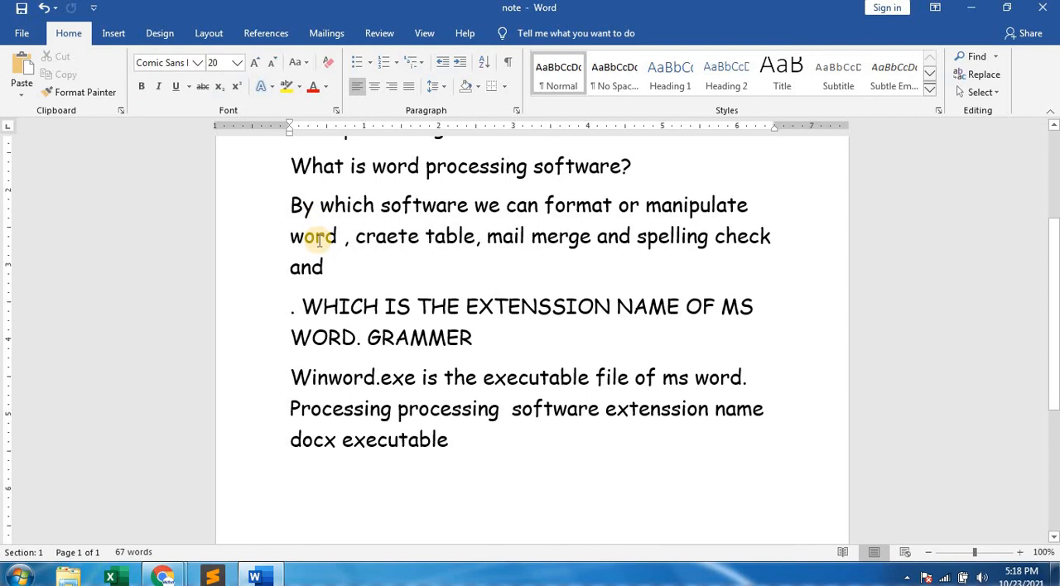
key("alt+F4")
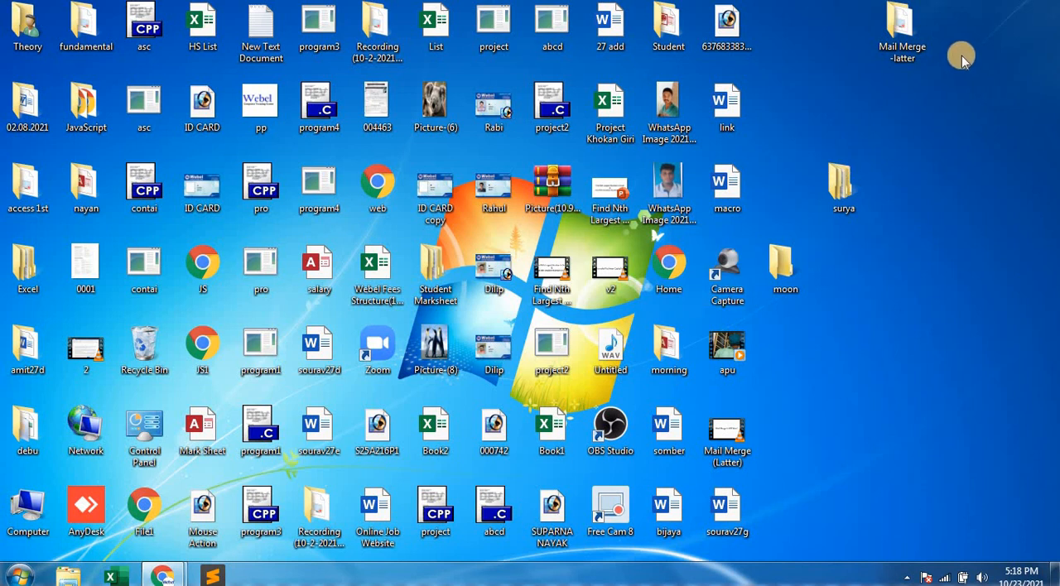
Find the saved Word file named with a first name followed by 27g on the desktop by its initial letter.
left_click(438, 357)
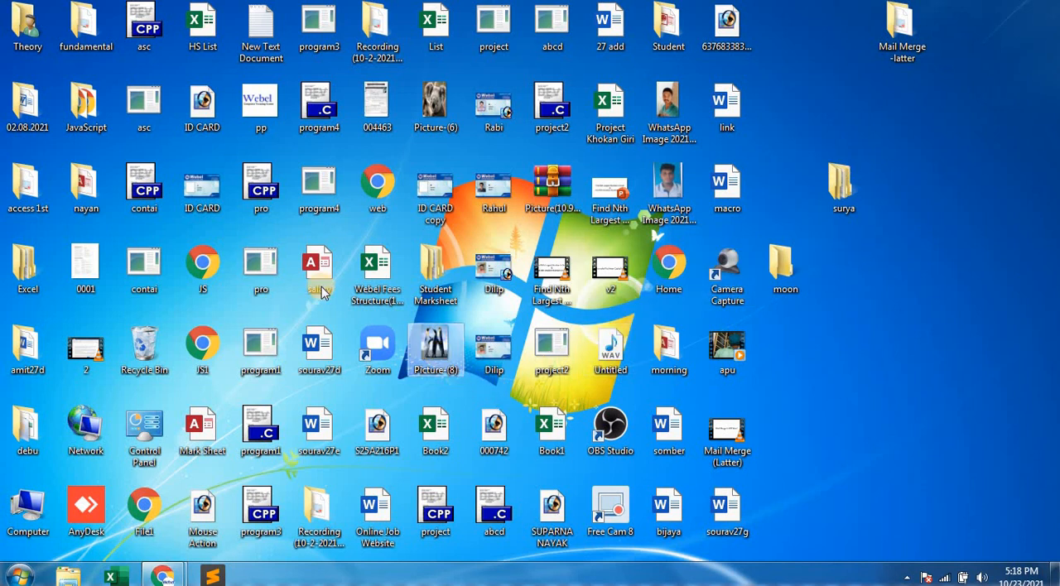
left_click(159, 269)
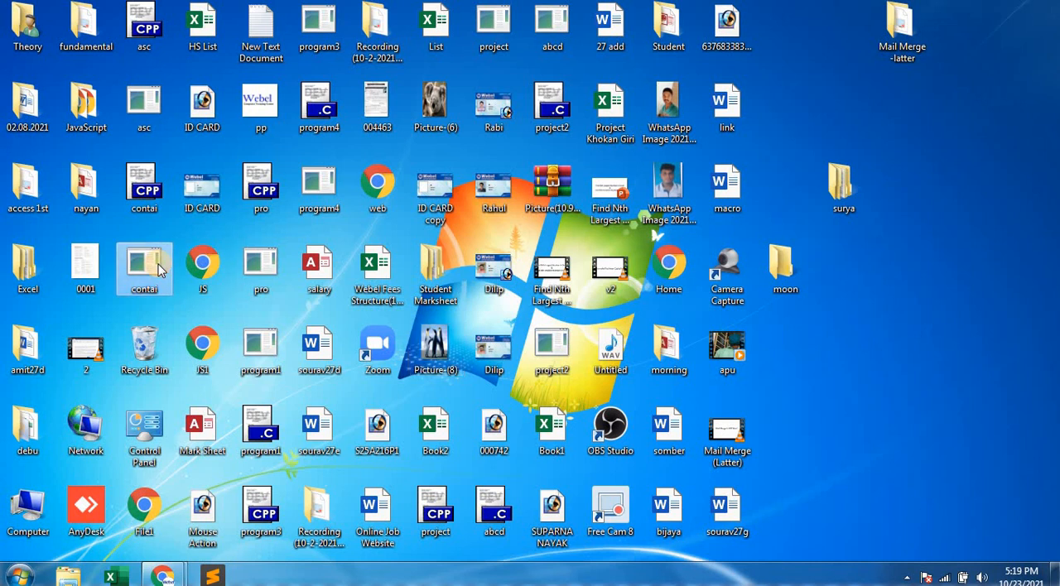
key("s")
key("s")
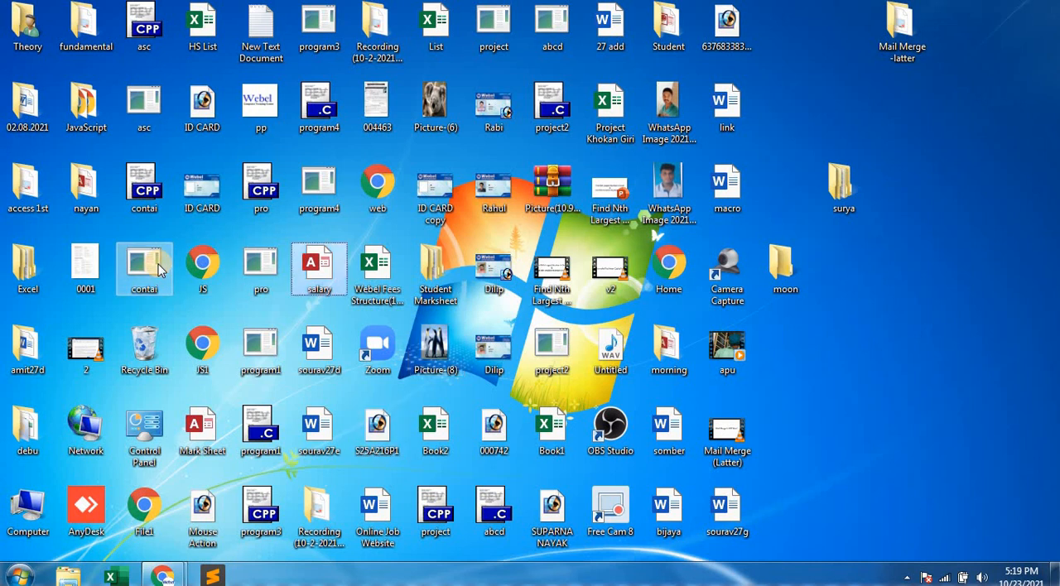
key("s")
key("s")
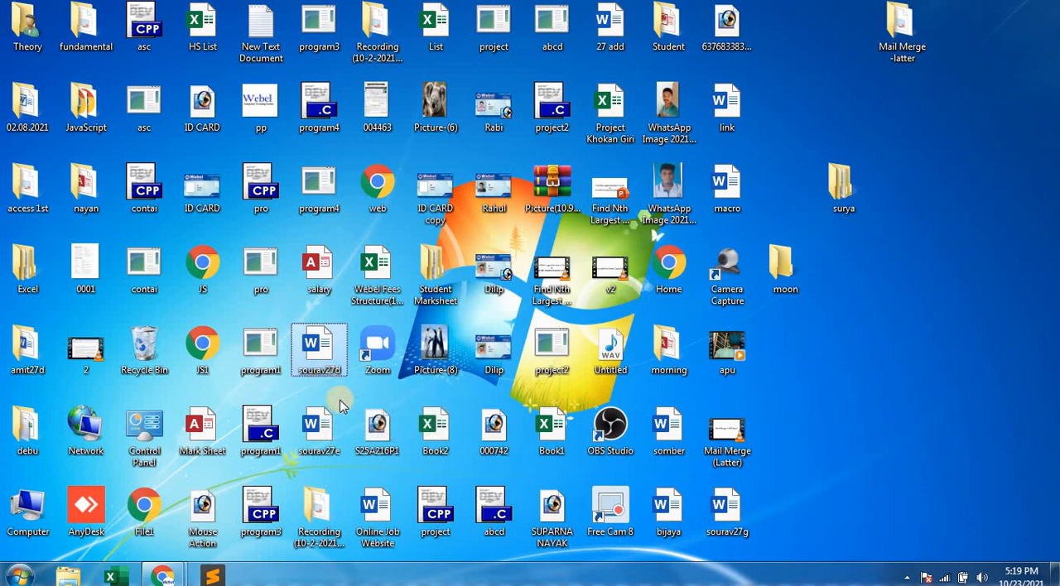
left_click(339, 405)
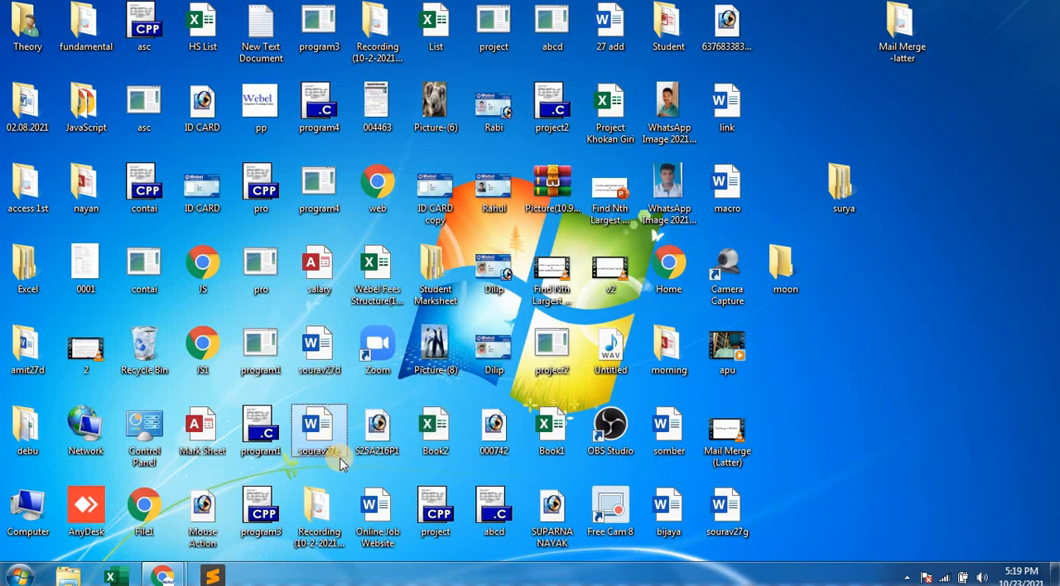
left_click(729, 510)
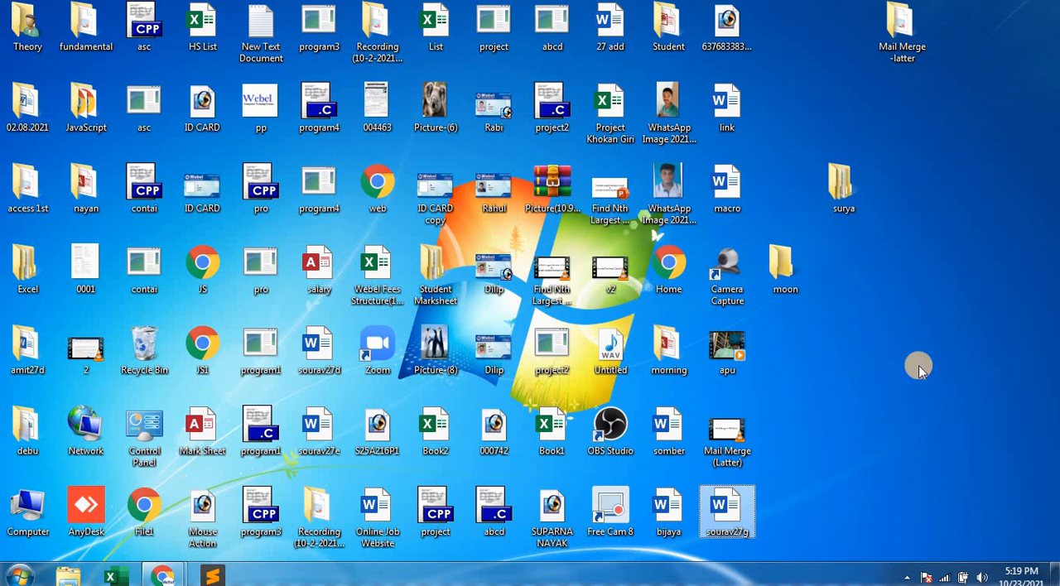
Move the 27g Word file from the desktop into the Documents library by cutting and pasting it.
key("ctrl+x")
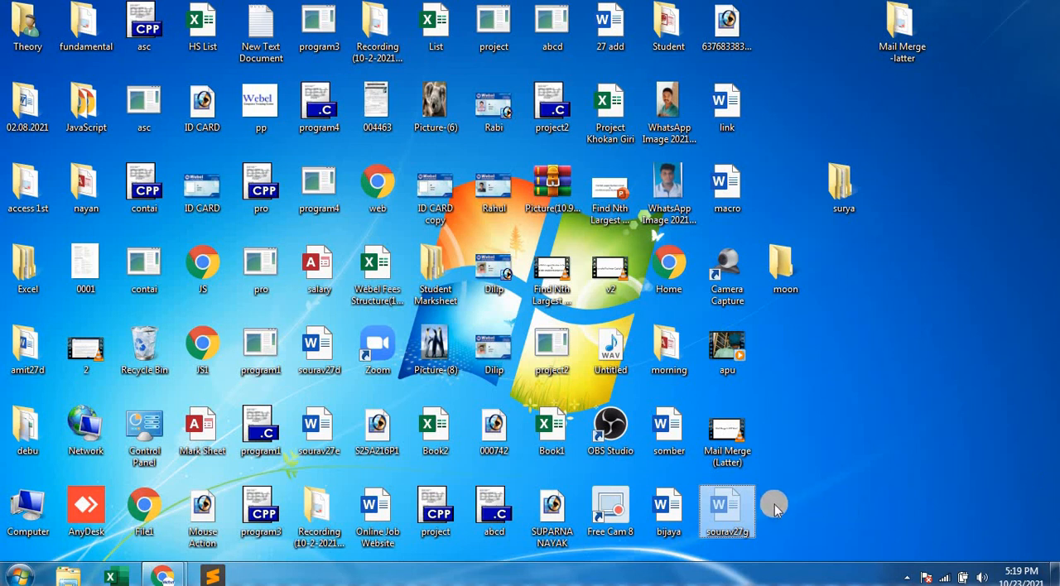
right_click(745, 497)
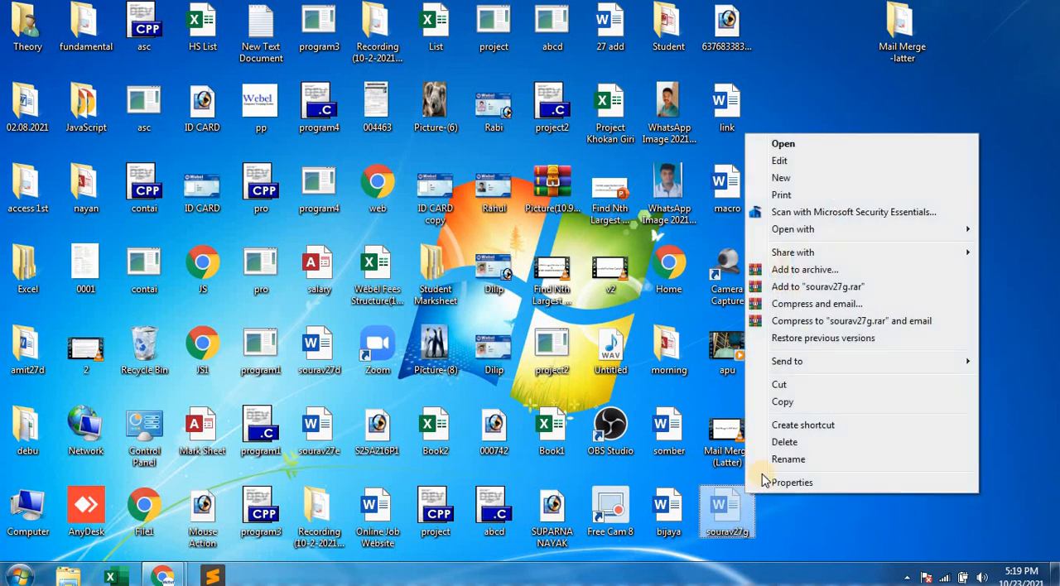
left_click(782, 385)
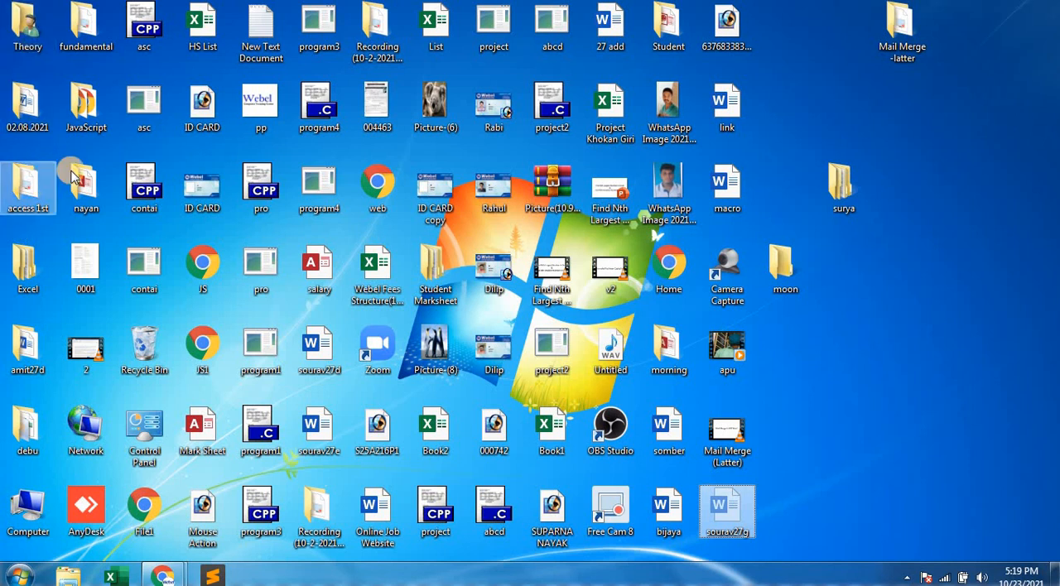
double_click(28, 30)
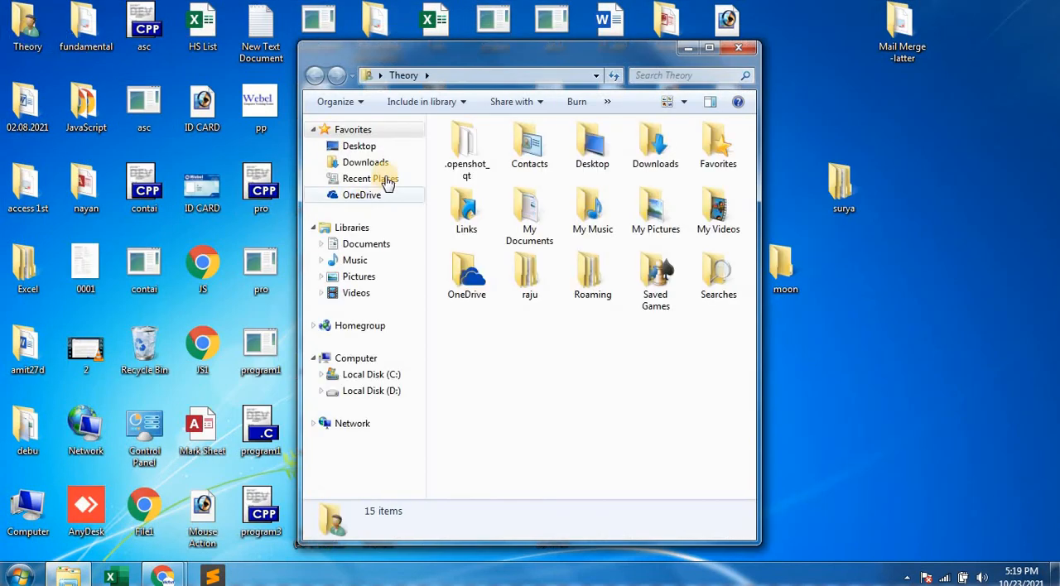
left_click(365, 245)
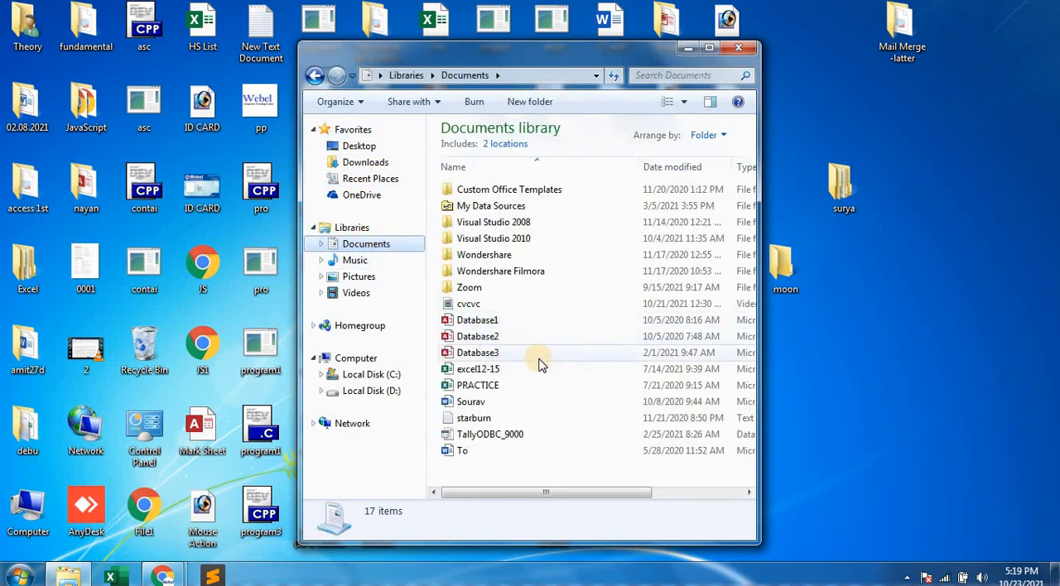
right_click(568, 322)
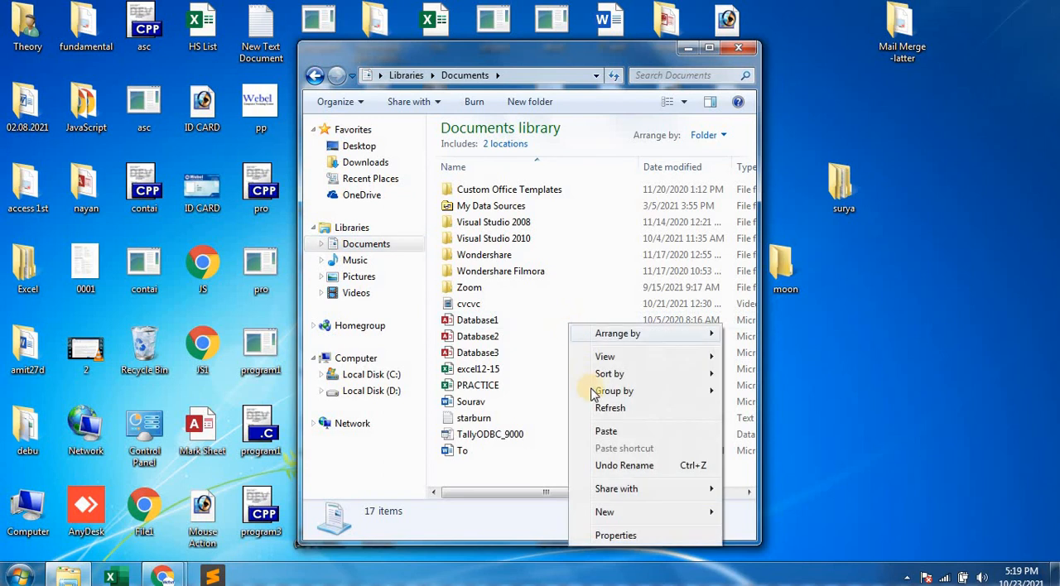
left_click(605, 432)
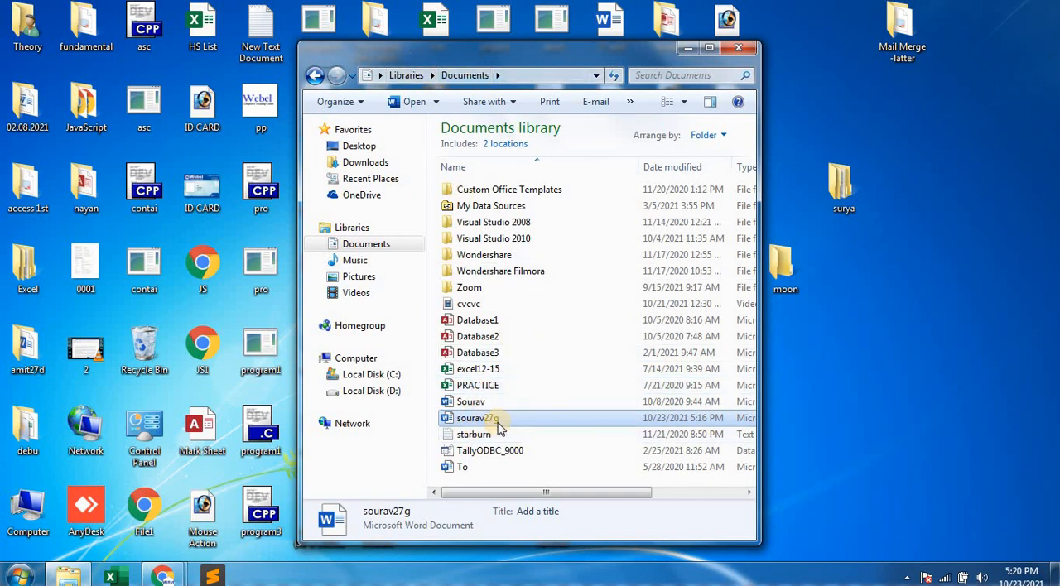
Copy the 27g folder from Local Disk (D:) and paste it onto the desktop, closing the file window.
mouse_move(499, 427)
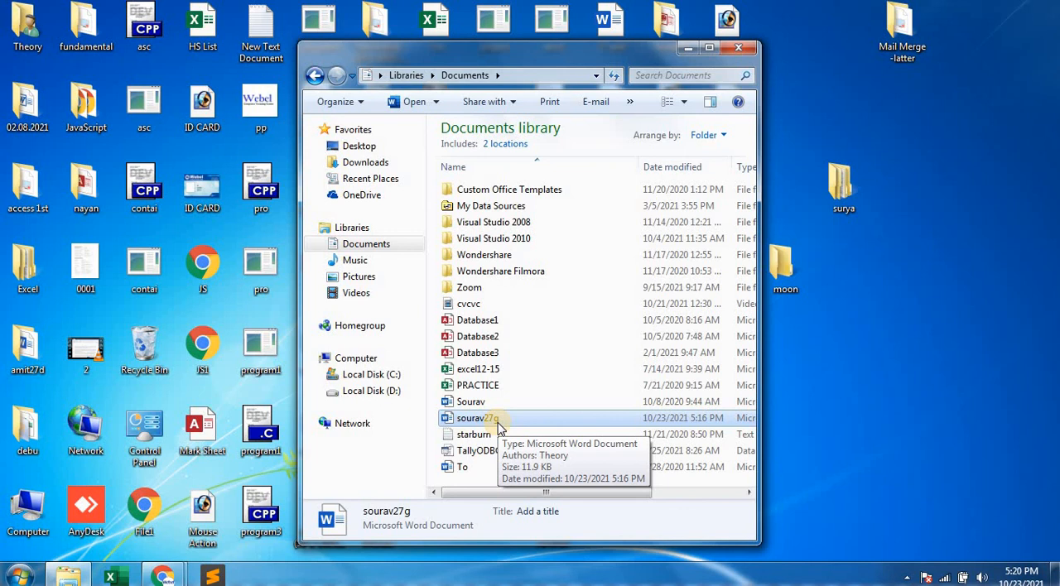
left_click(368, 390)
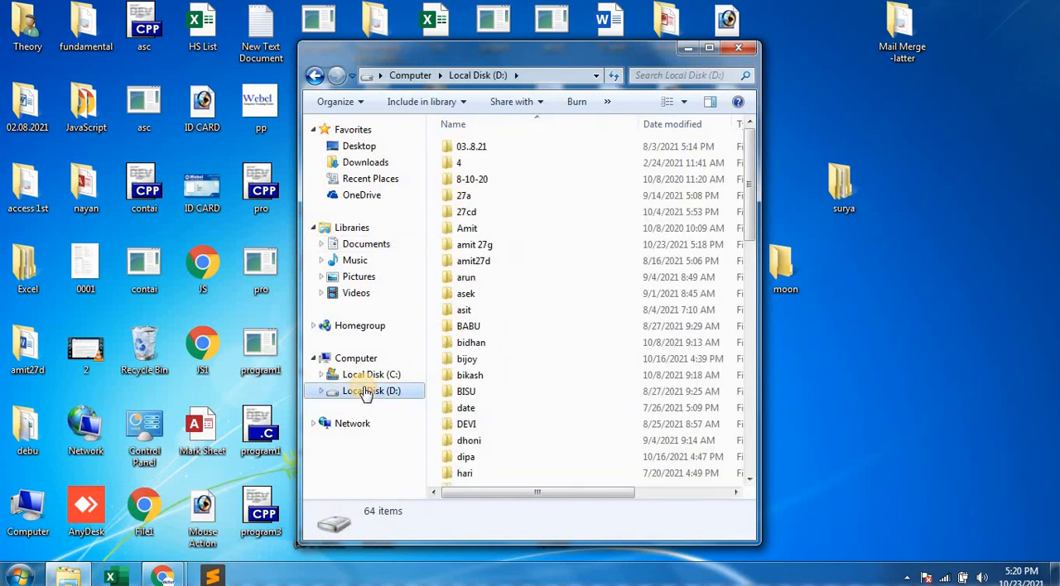
left_click(476, 250)
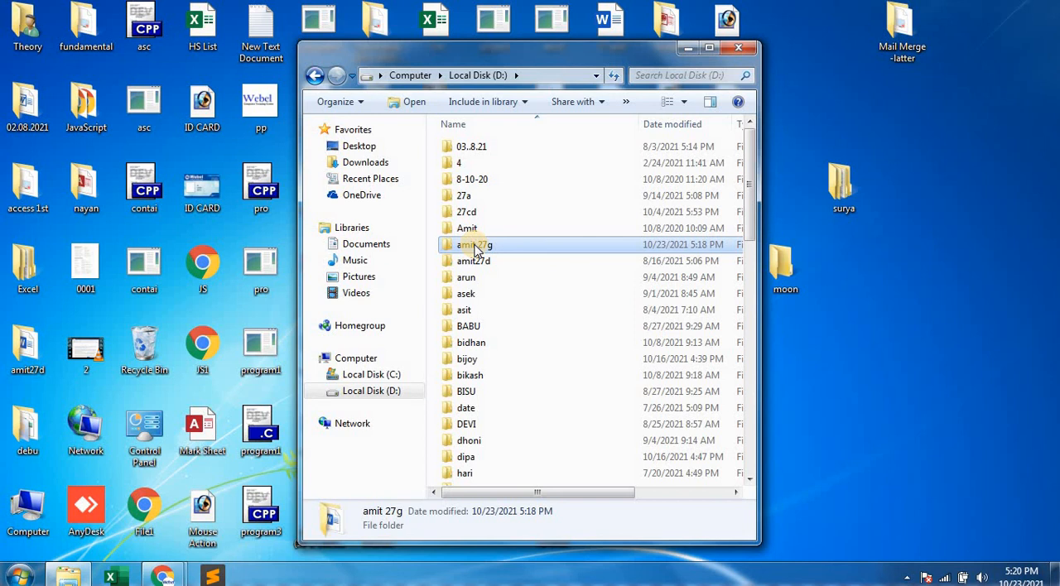
right_click(476, 248)
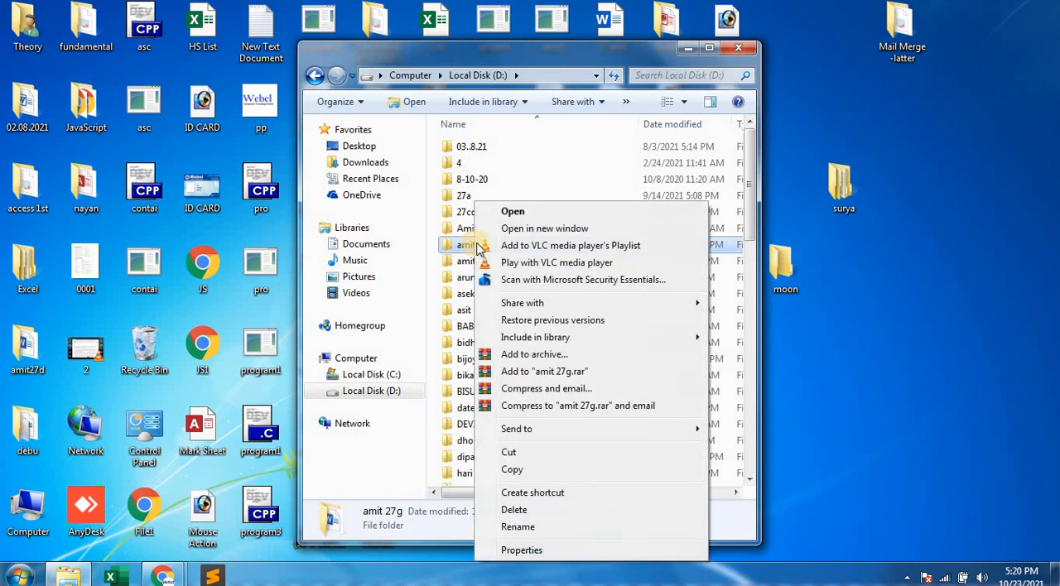
left_click(520, 471)
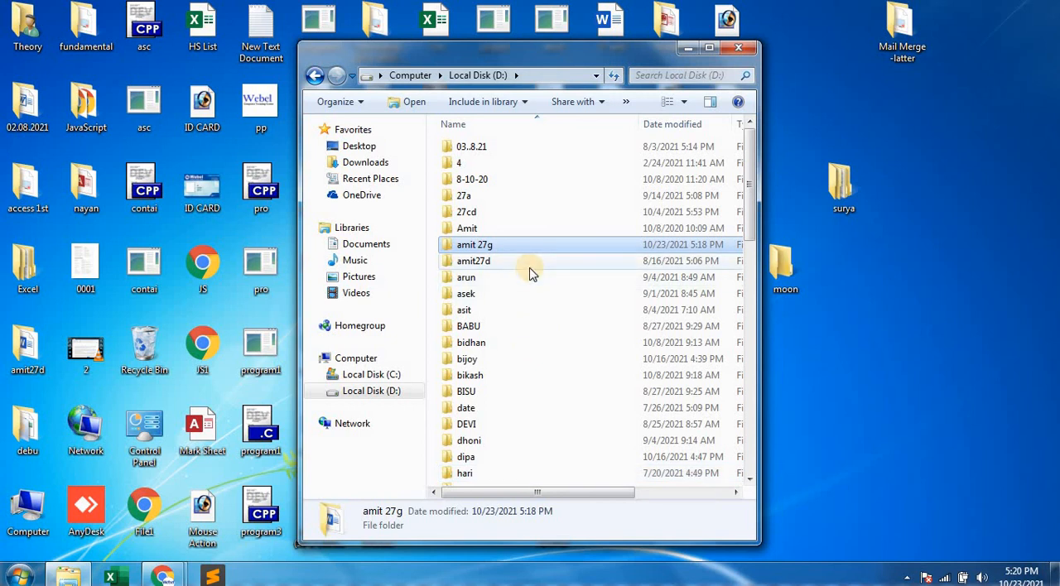
left_click(931, 299)
left_click(741, 47)
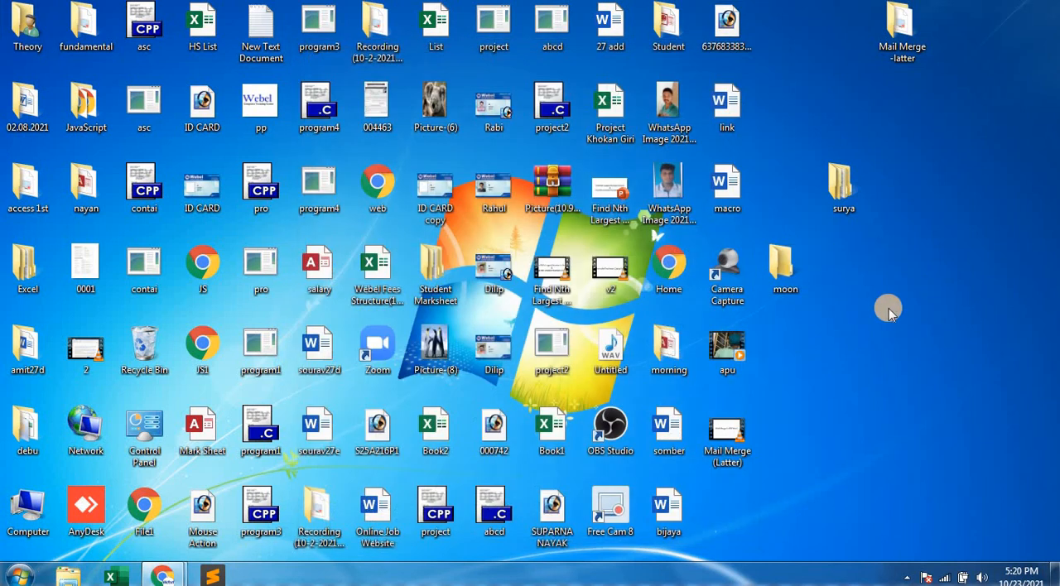
right_click(883, 303)
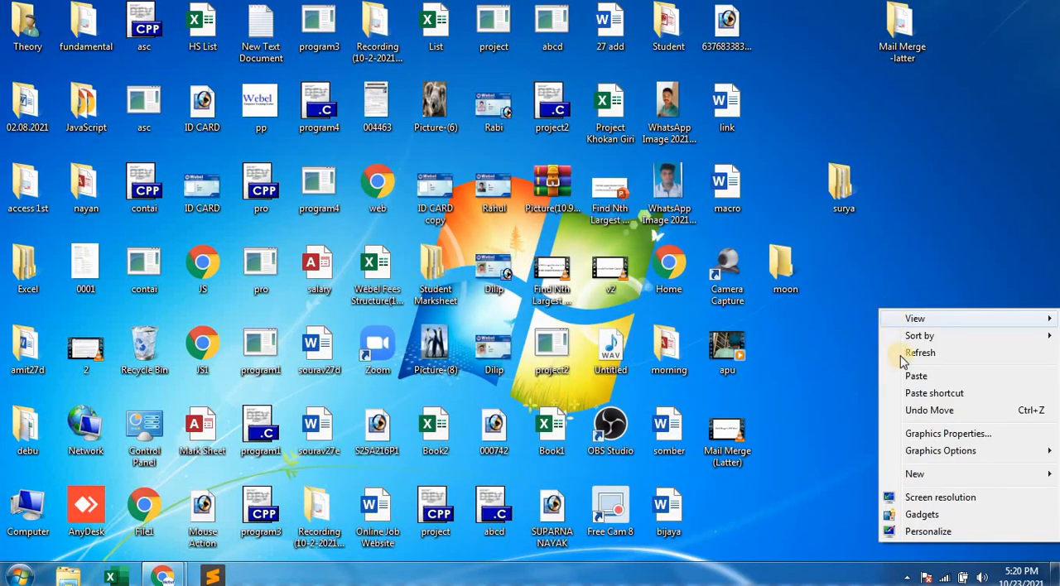
left_click(908, 376)
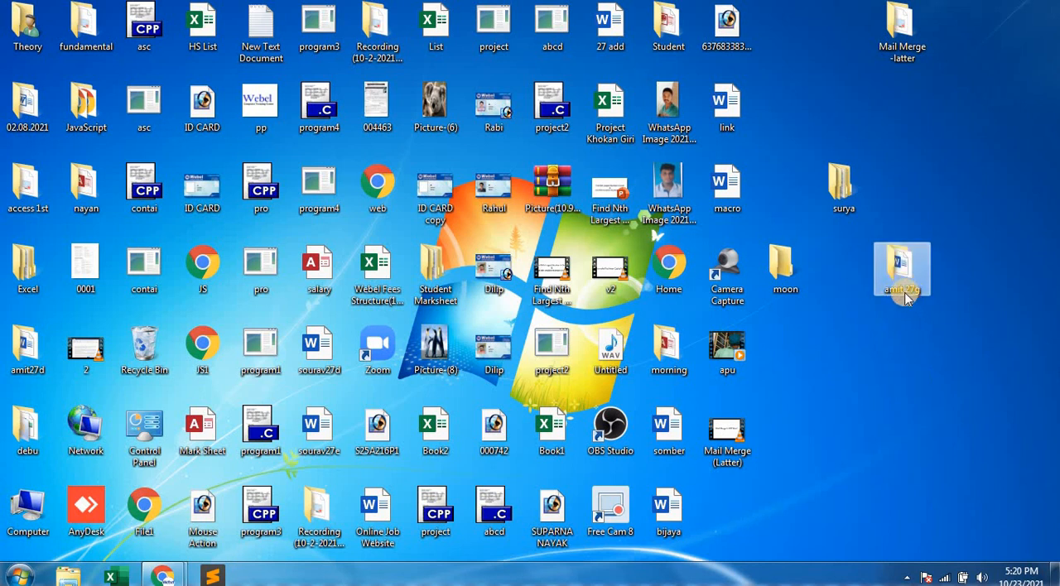
left_click(887, 362)
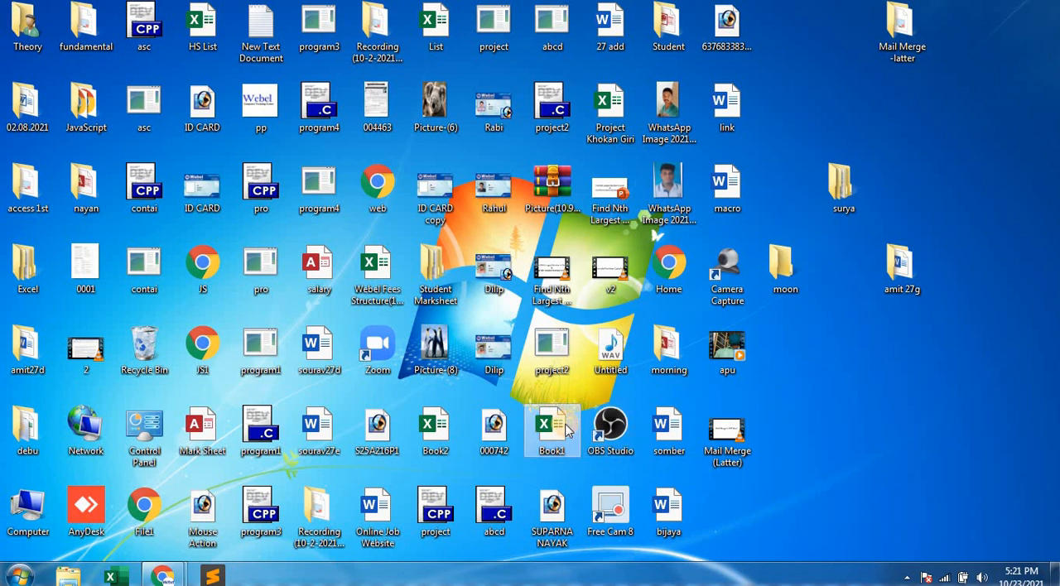
Look through the desktop items beginning with s to check for the moved 27g Word file.
key("s")
key("a")
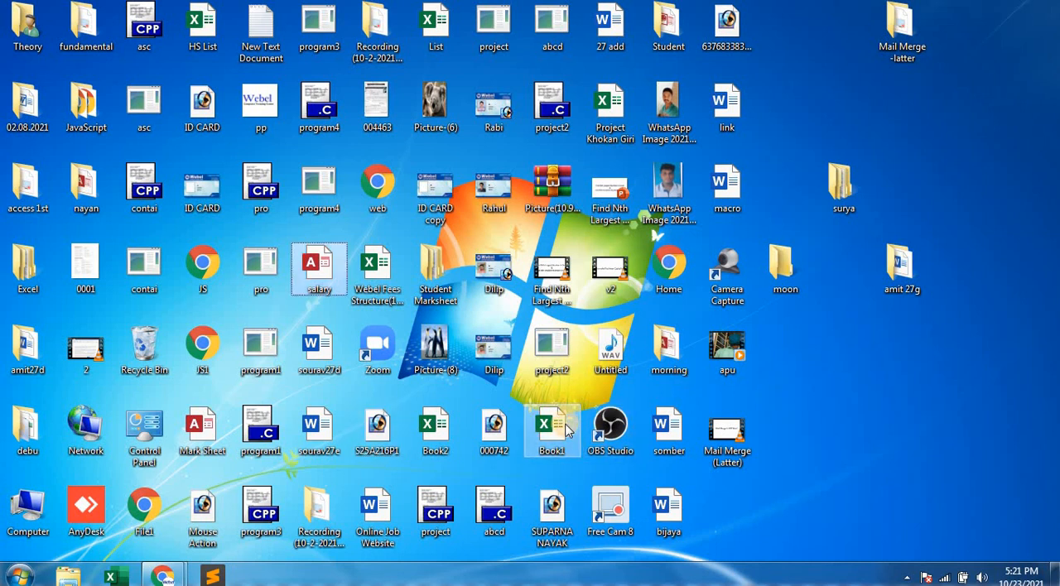
key("s")
key("s")
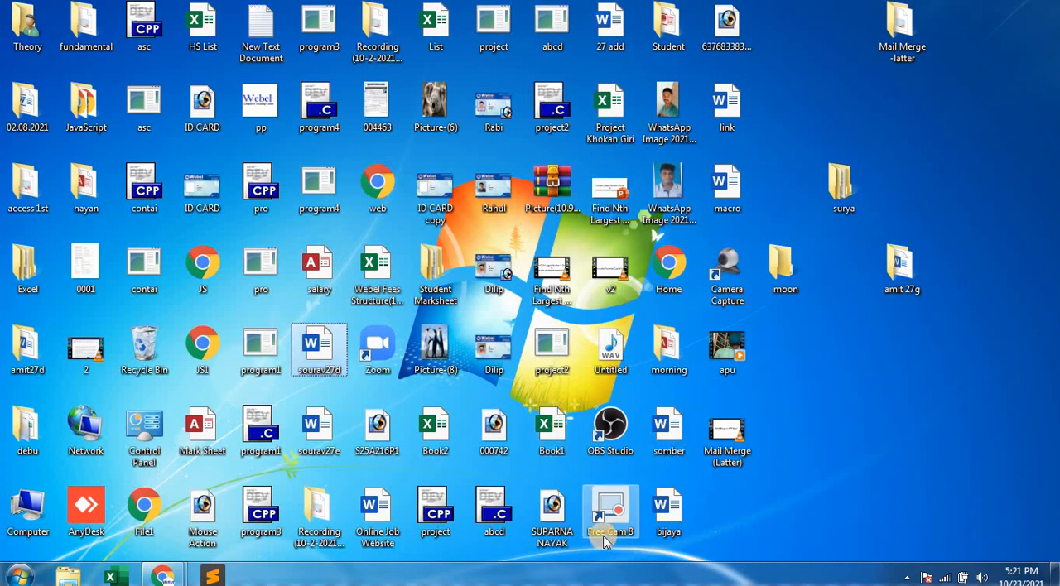
key("s")
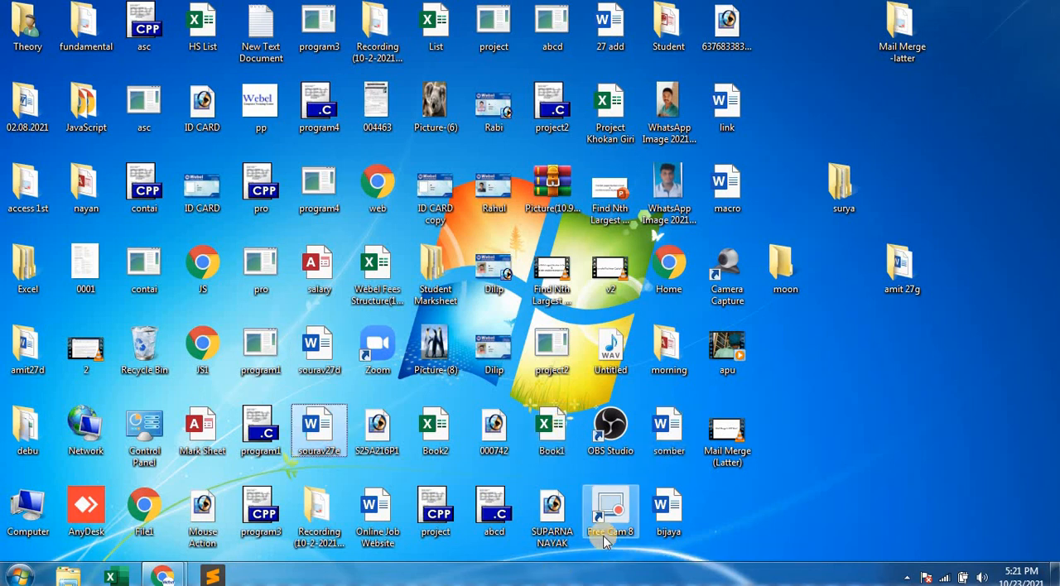
left_click(549, 520)
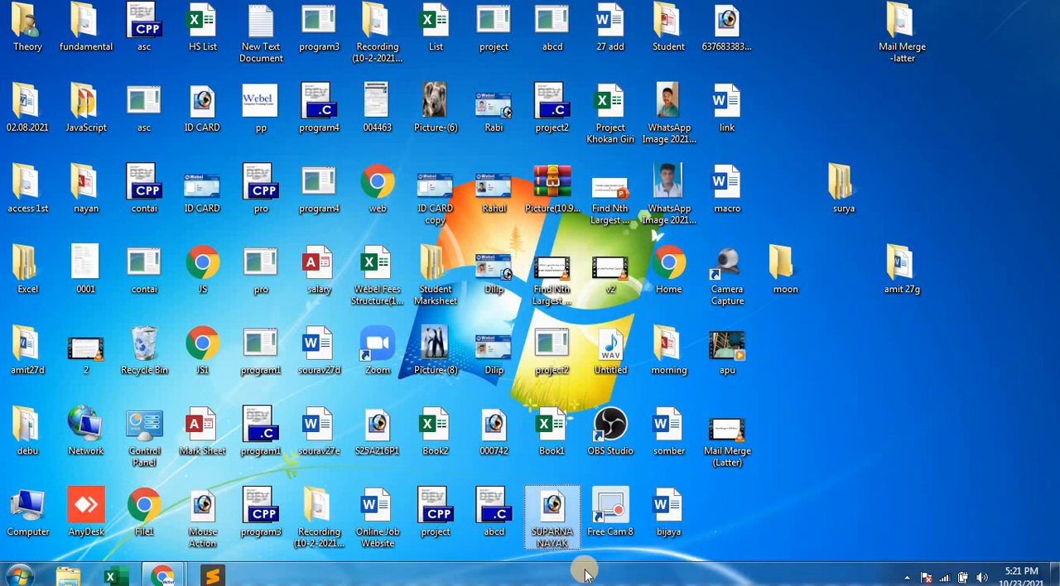
key("s")
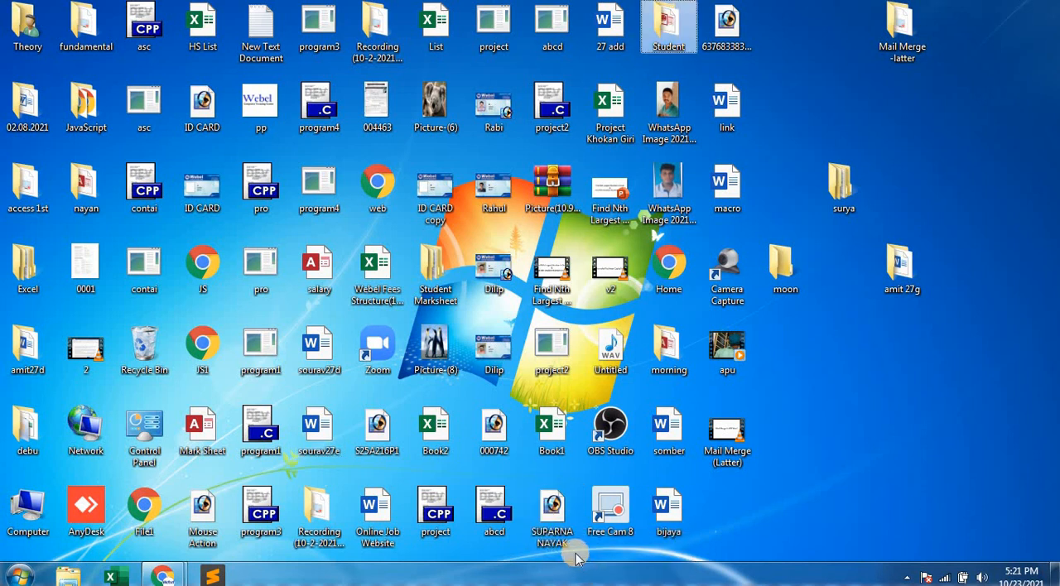
key("s")
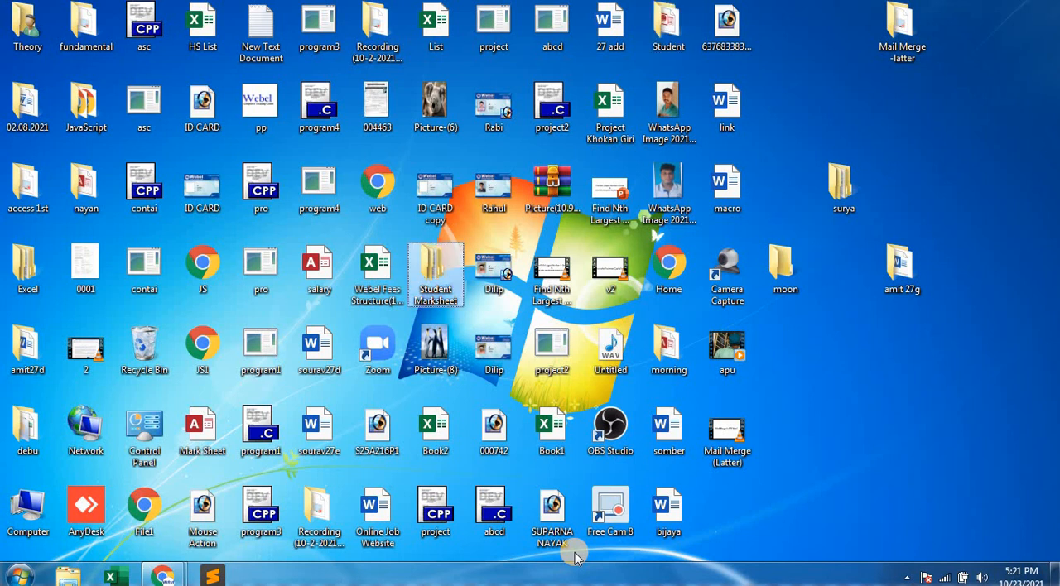
key("s")
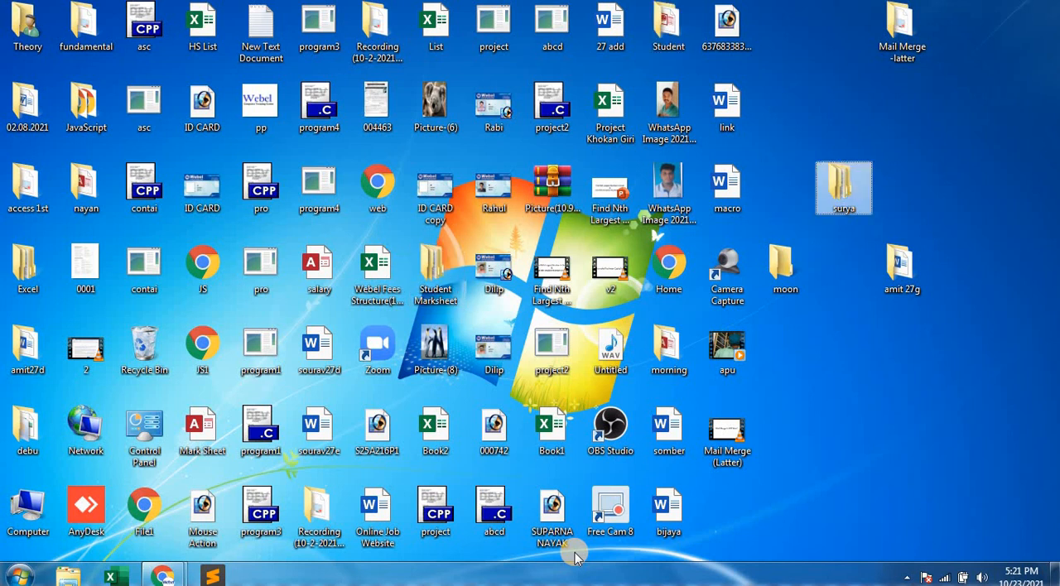
Open the note document from the desktop's 27g folder, close the folder window and maximize Word.
double_click(891, 284)
double_click(514, 147)
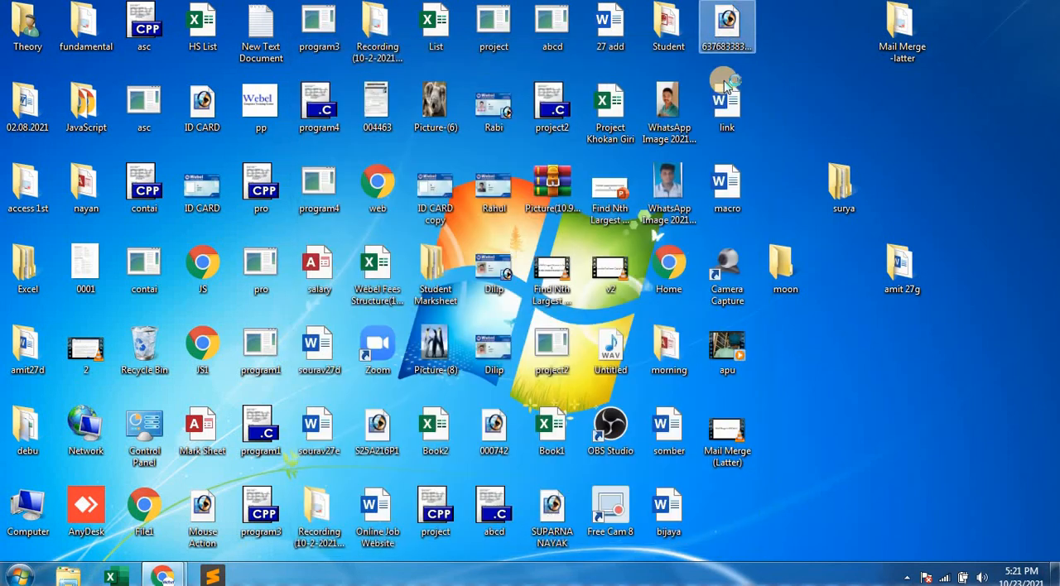
left_click(738, 47)
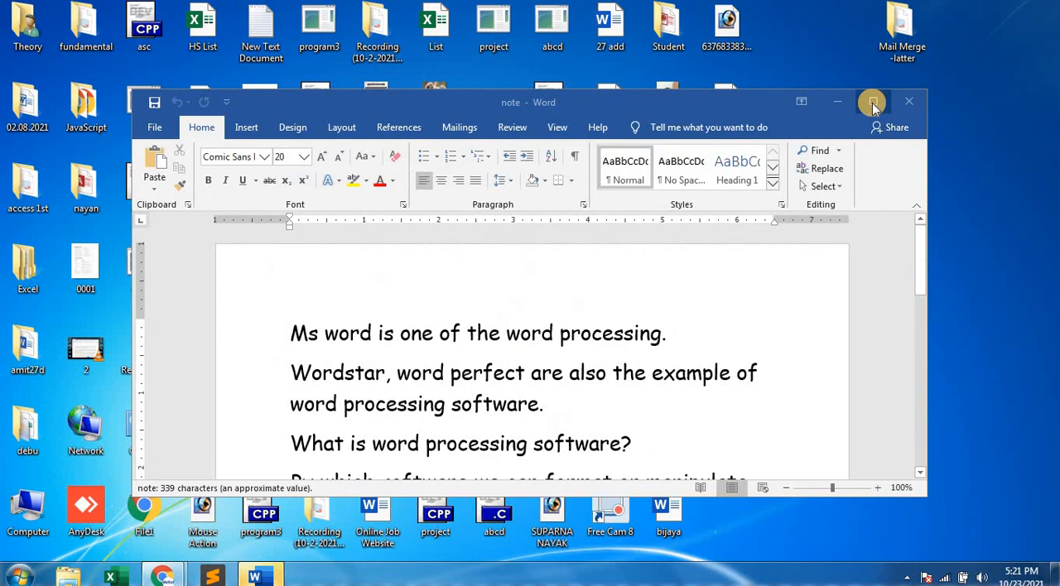
left_click(873, 102)
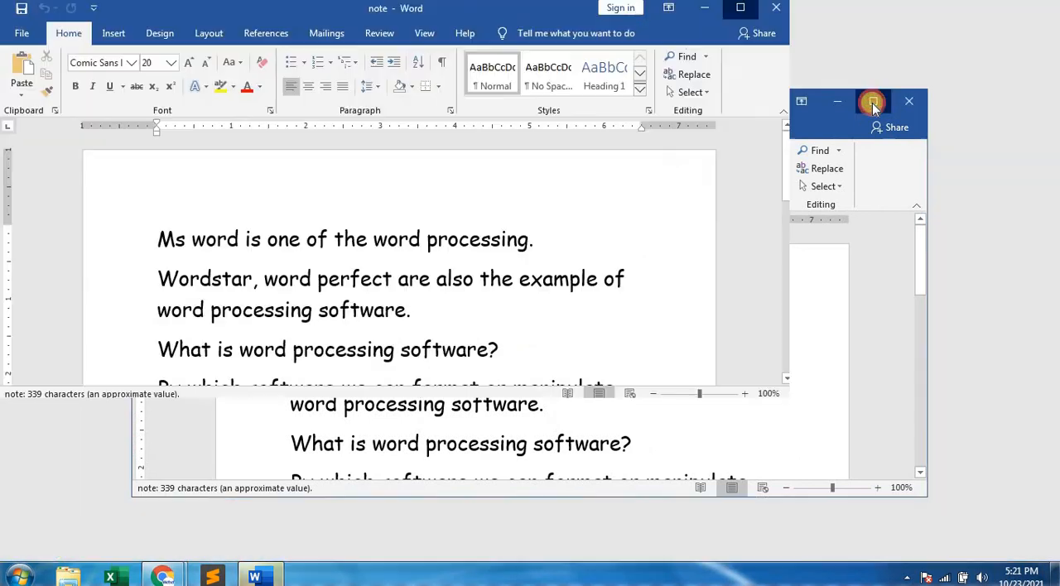
Add the formula (A+B)2=A2+2AB+B2 on a new line below the document's last paragraph.
scroll(530, 331, "down", 5)
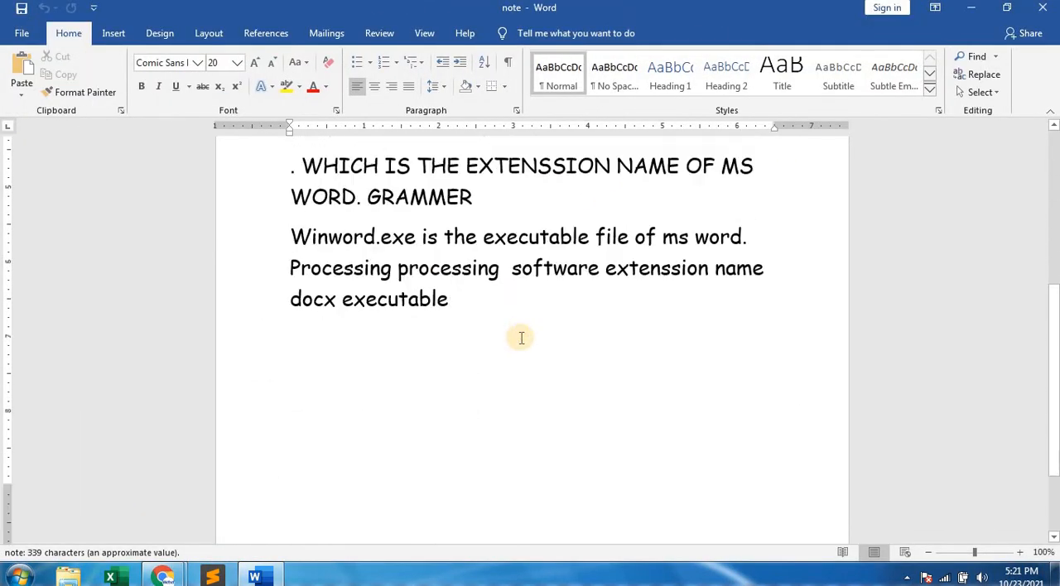
scroll(522, 337, "down", 3)
left_click(474, 303)
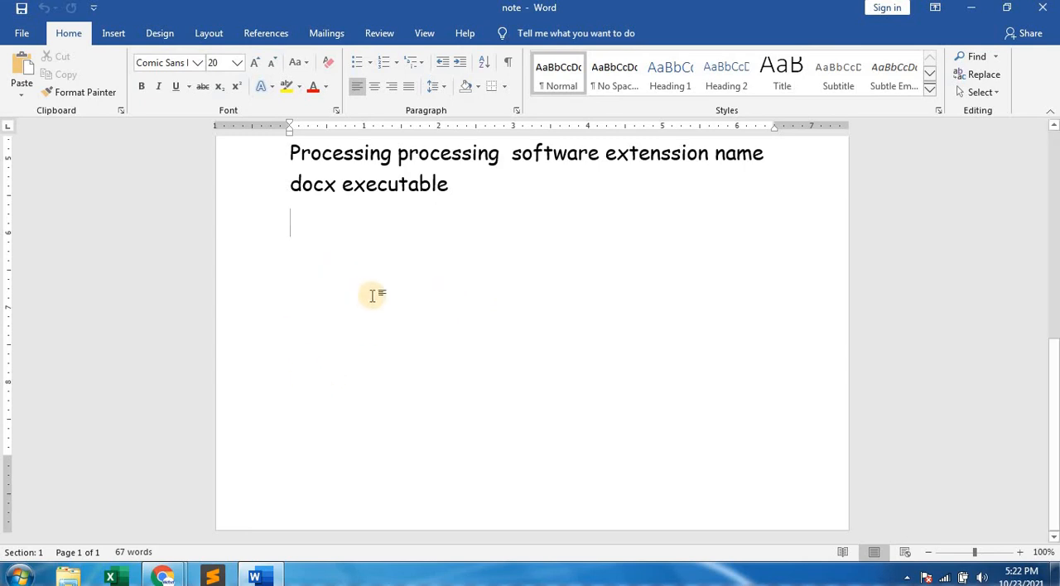
type("(")
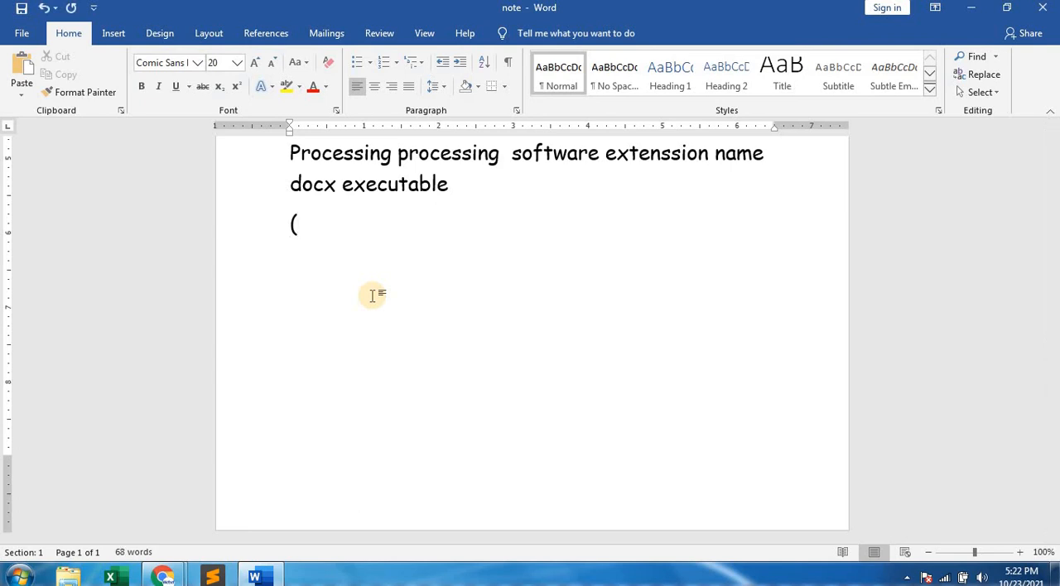
type("A+B)2")
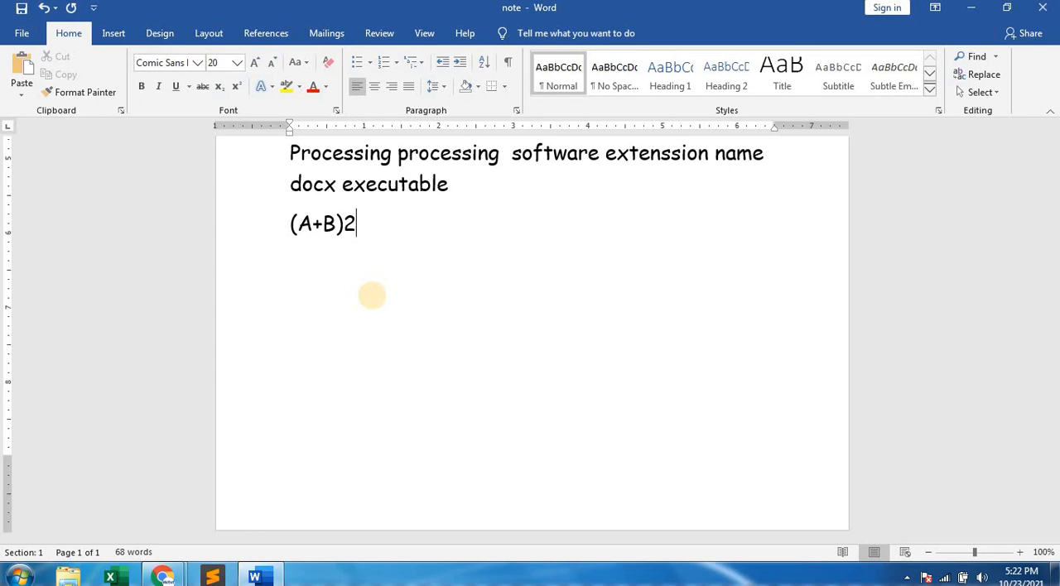
type("=A2+A")
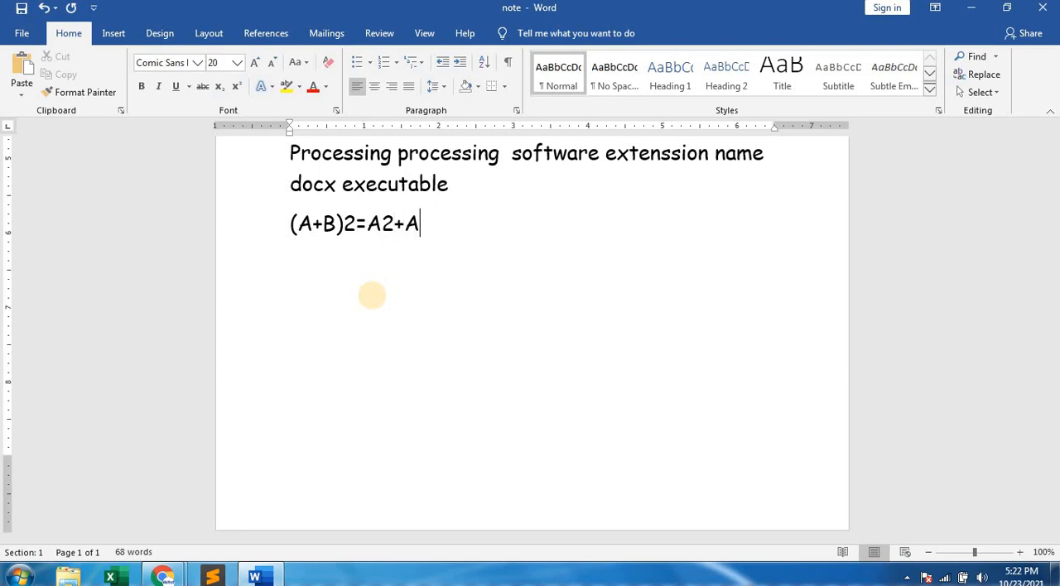
key("BackSpace")
type("2AB")
type("+B")
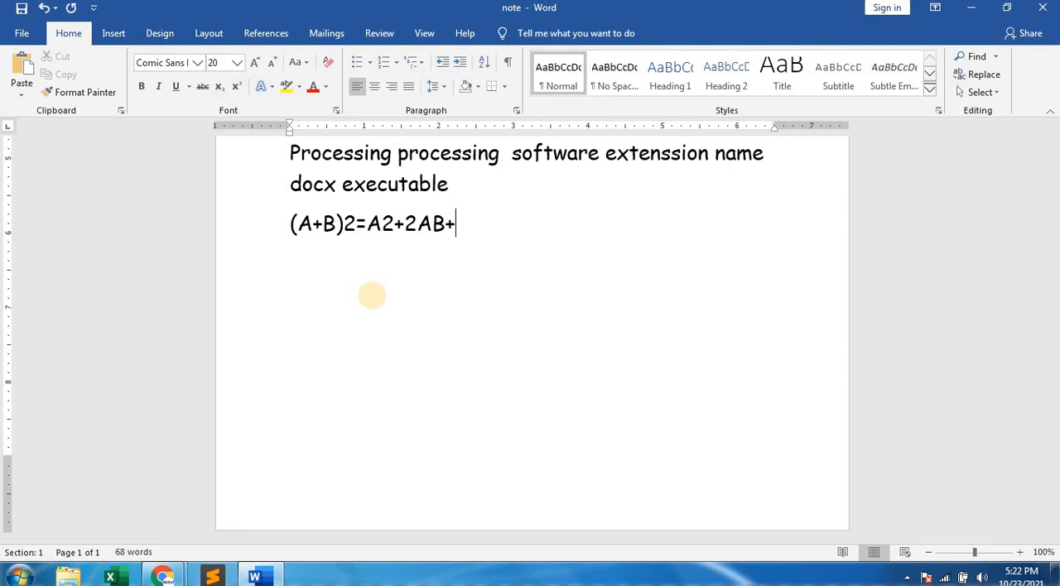
type("2")
Add the chemical formula H2SO4 on a new line below the algebra formula.
key("Return")
type("H2SO4")
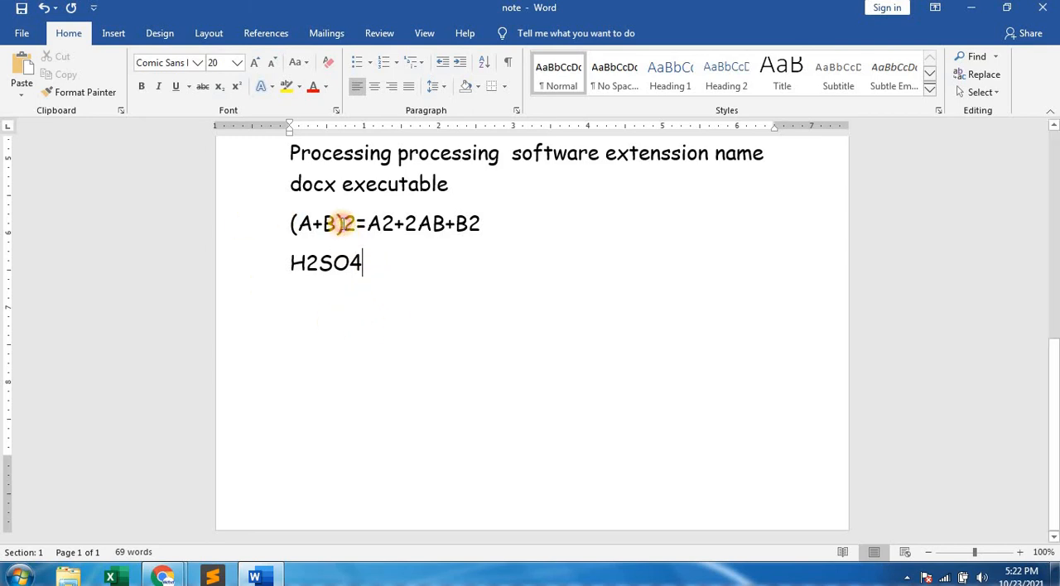
Format the exponent 2 after (A+B), after A and after the final B as superscript in the algebra formula.
left_click_drag(343, 222, 355, 236)
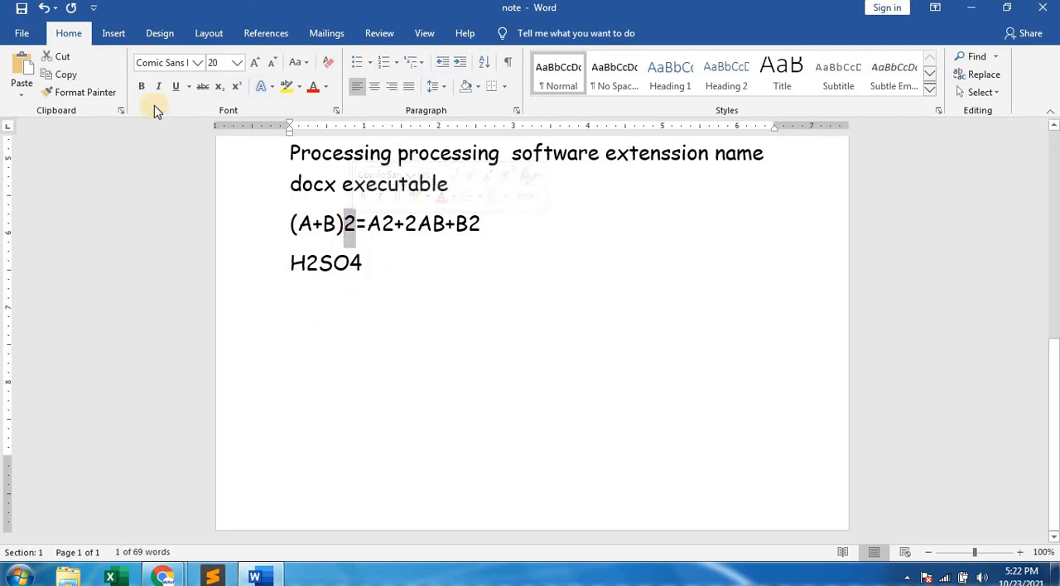
left_click(237, 88)
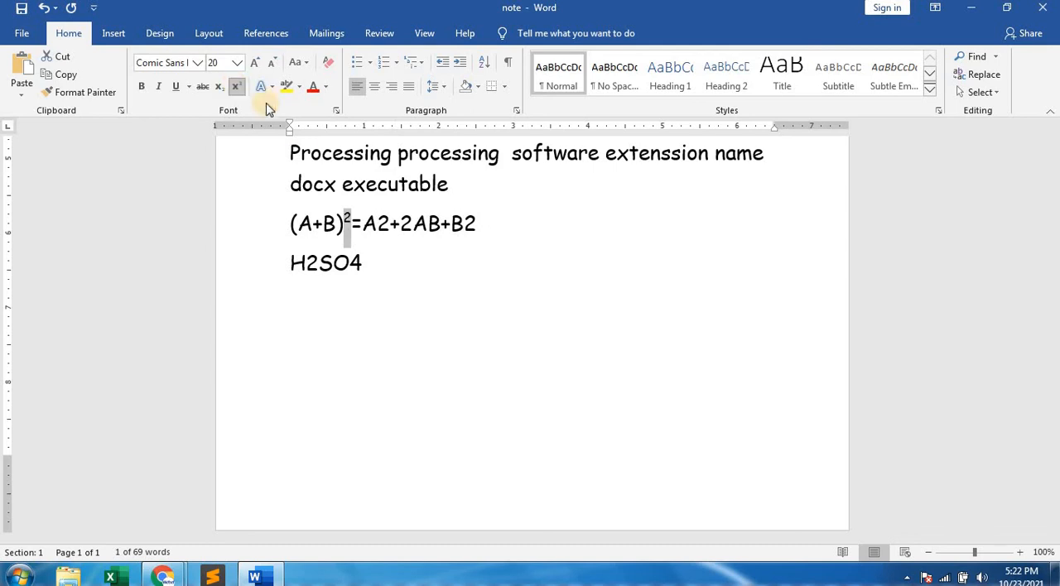
left_click_drag(376, 223, 390, 224)
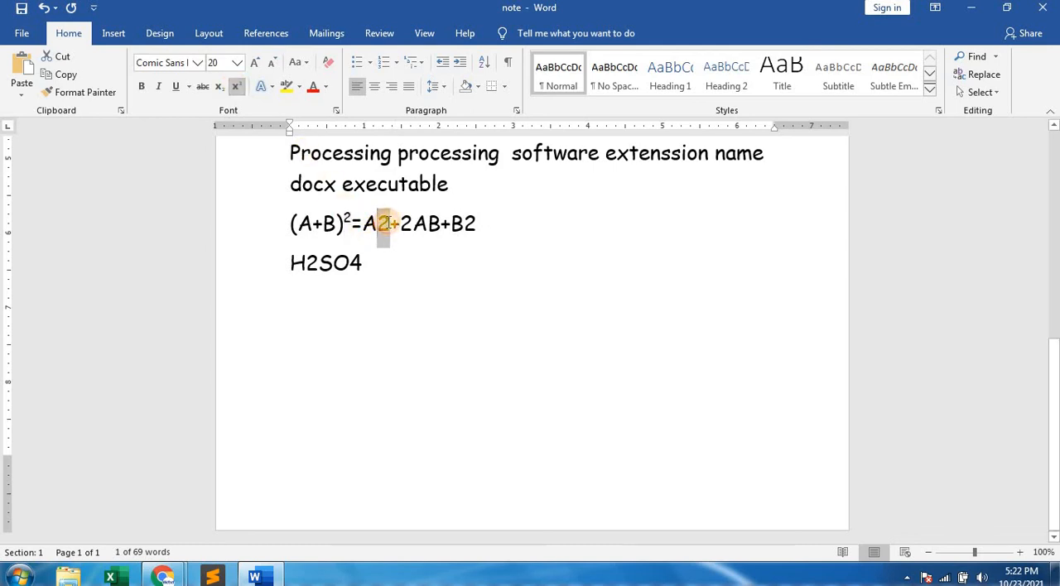
left_click(236, 87)
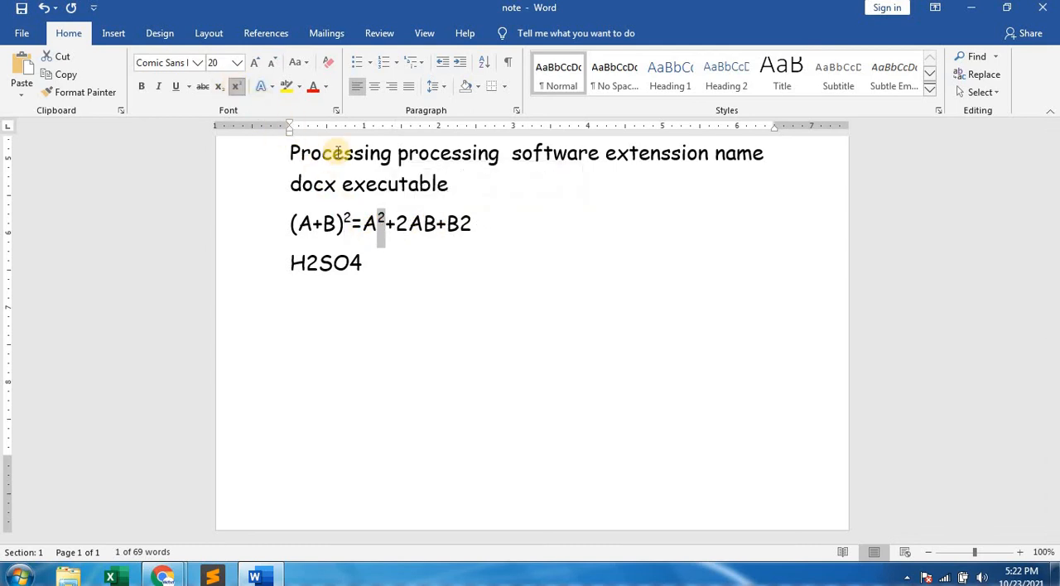
left_click_drag(458, 223, 471, 224)
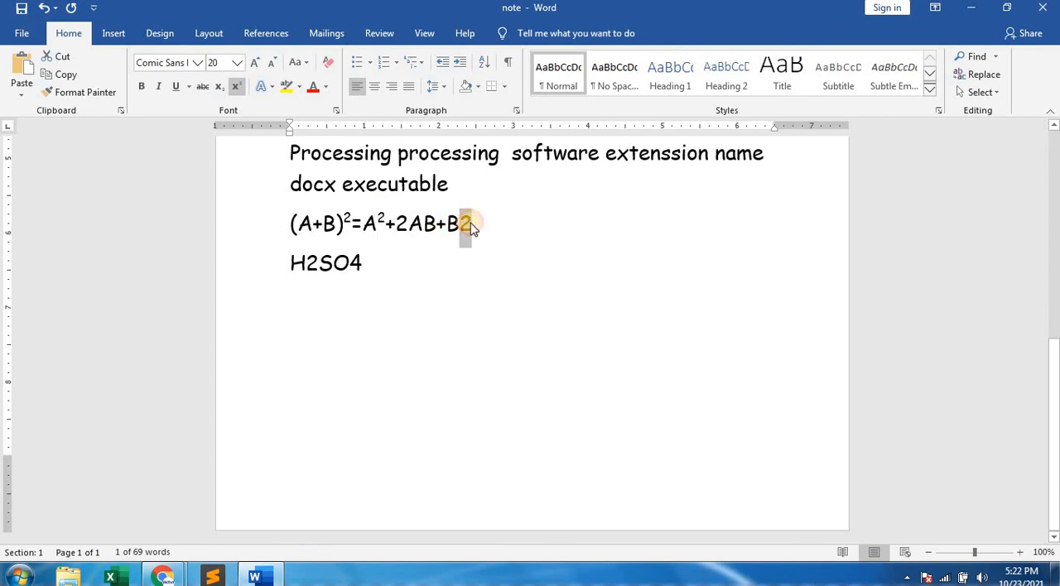
left_click(235, 87)
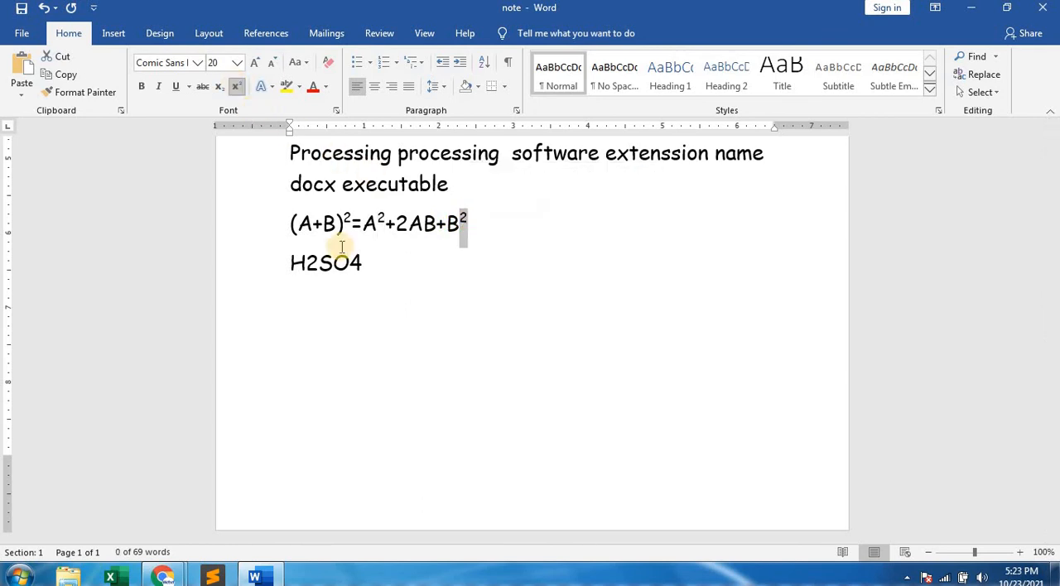
Format the 2 and the 4 in H2SO4 as subscript and place the cursor at the end of that line.
left_click(472, 263)
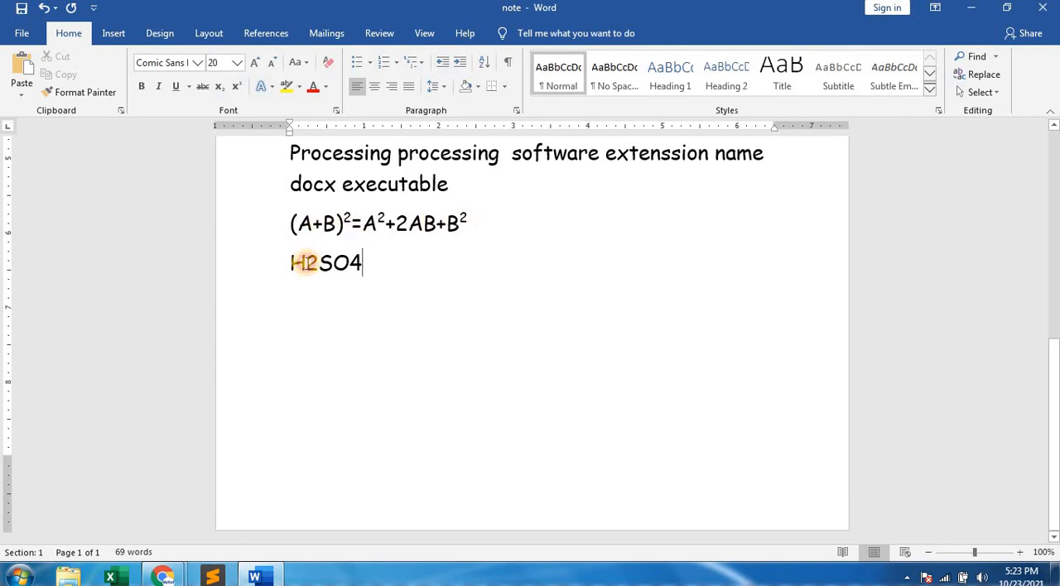
left_click_drag(306, 262, 318, 264)
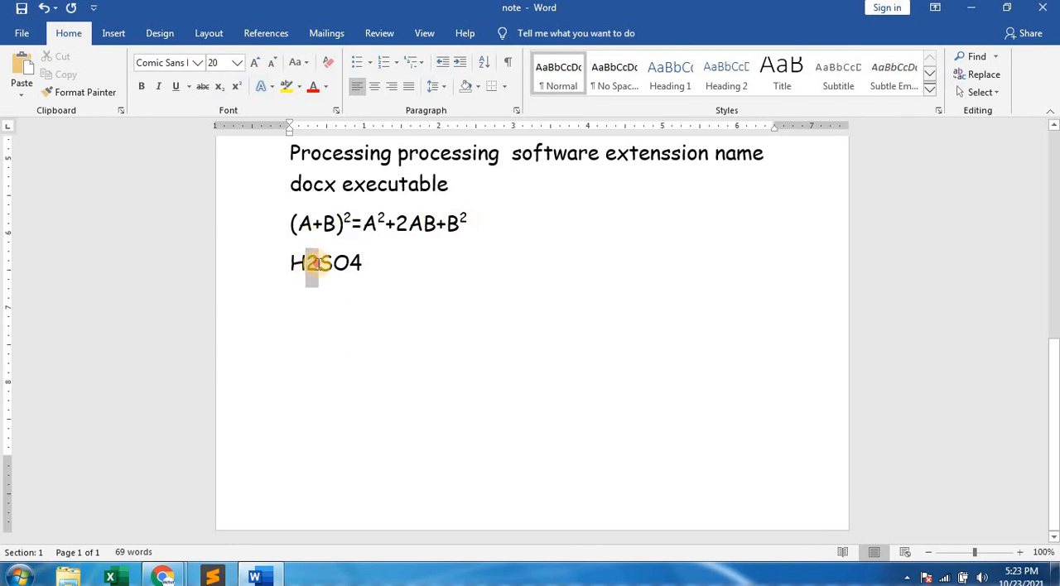
left_click(220, 88)
left_click_drag(345, 263, 360, 263)
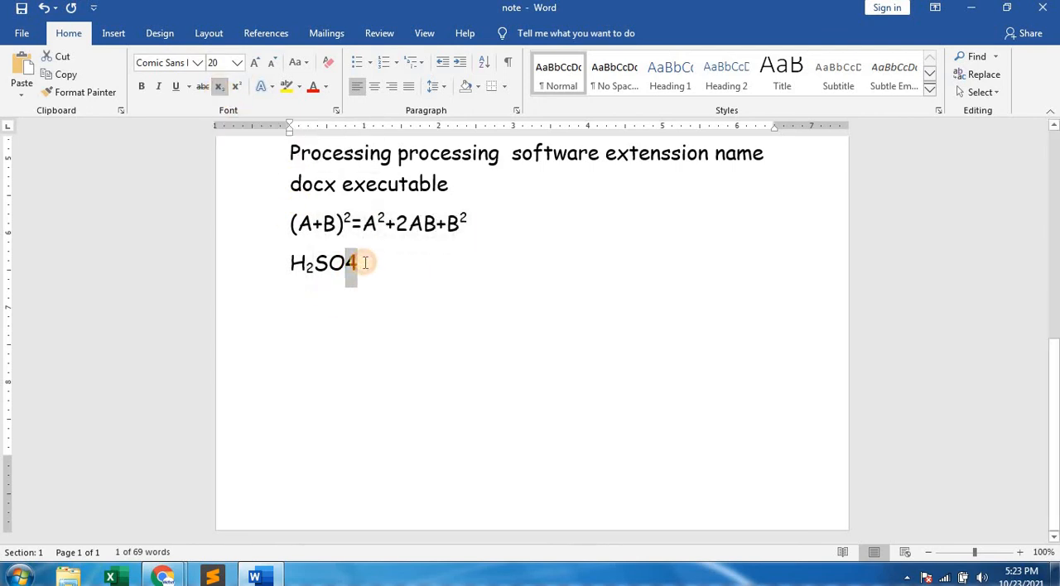
left_click(228, 89)
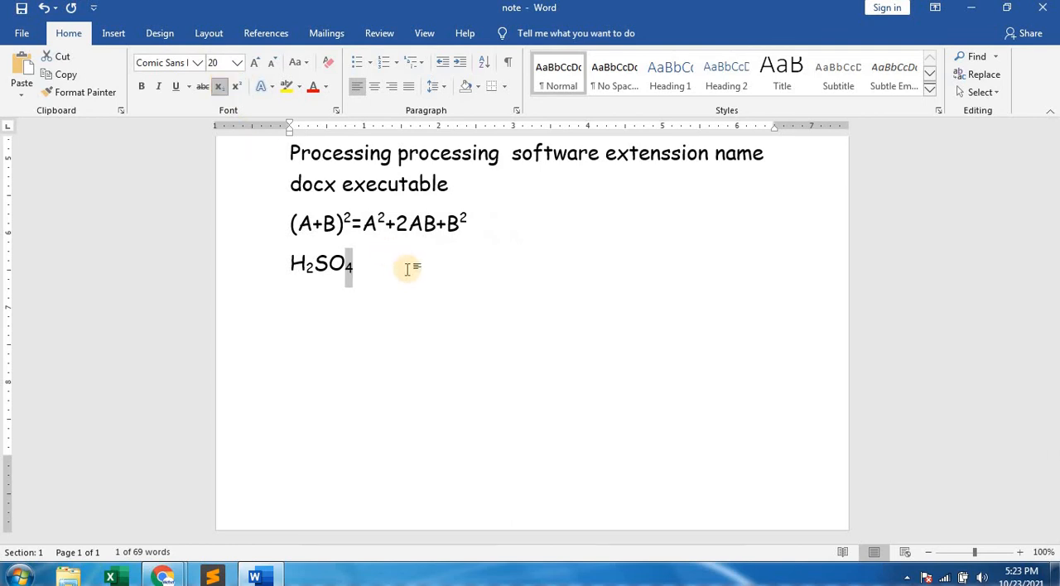
left_click(407, 274)
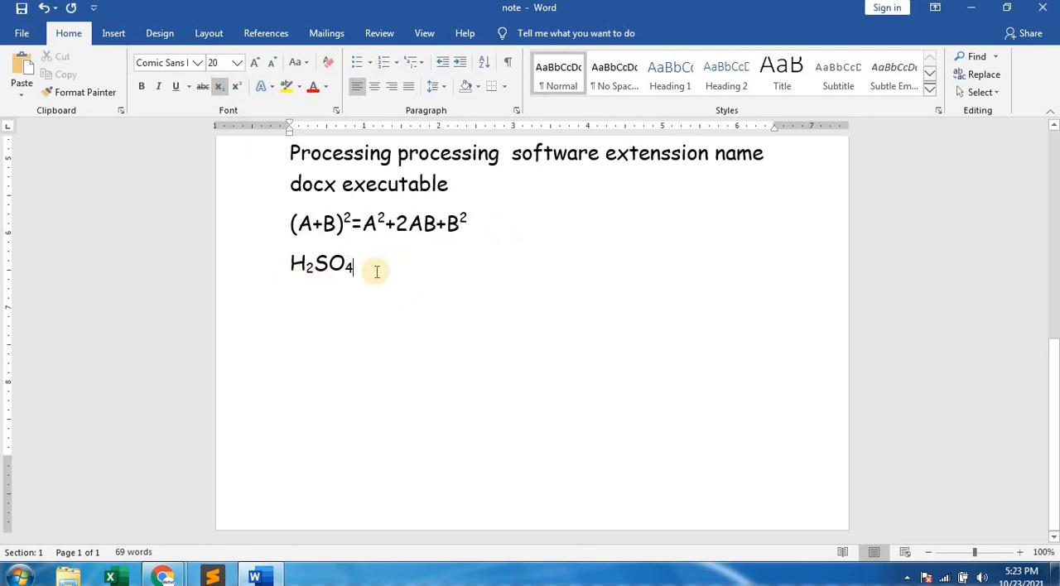